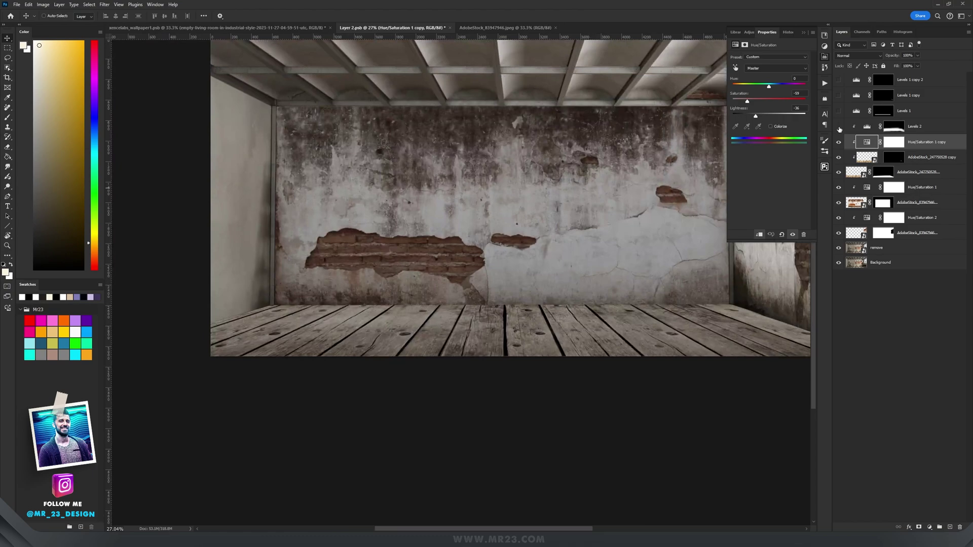
- Show the Levels 2, Levels 1, Levels 1 copy and Levels 1 copy 2 adjustments, with the Levels 2 mask selected and default colors
click(838, 127)
click(894, 127)
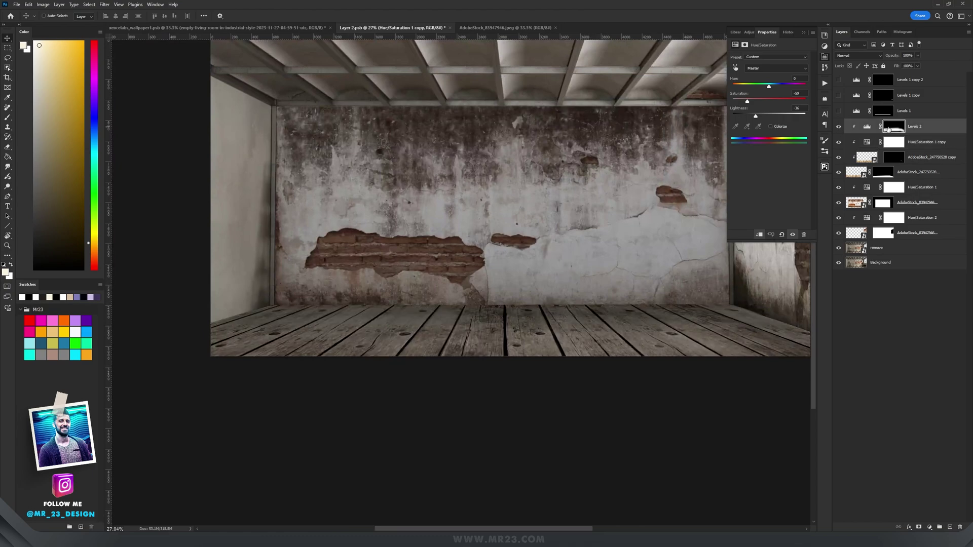
key(d)
drag(839, 111, 839, 79)
scroll(664, 191, up, 2)
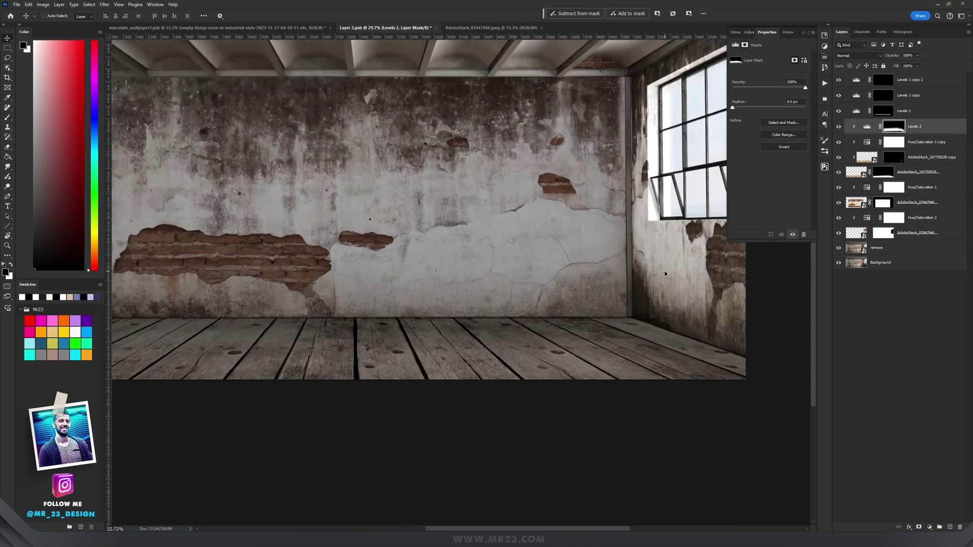
scroll(662, 275, down, 3)
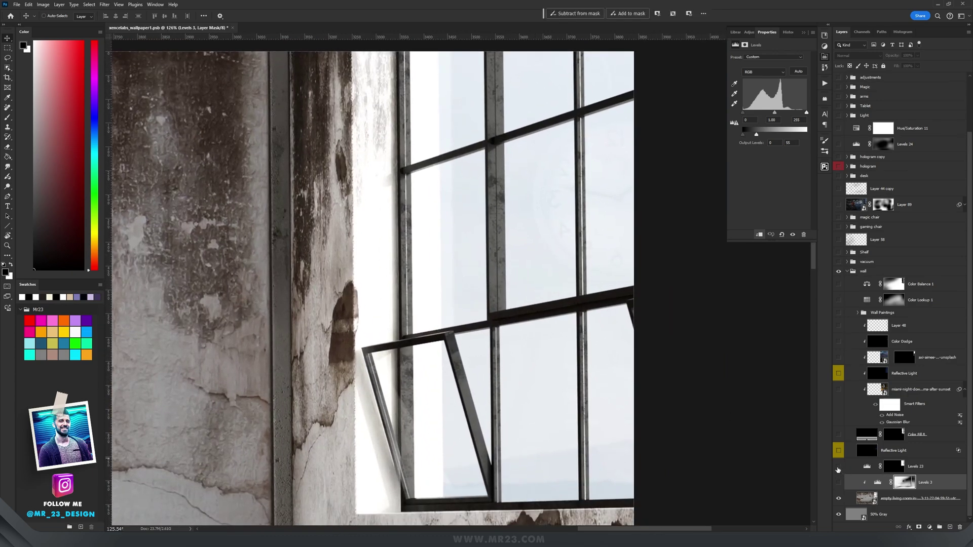
- Show the Levels 23 adjustment that darkens the window and the Levels 3 adjustment that darkens the room
click(838, 467)
click(839, 467)
click(840, 470)
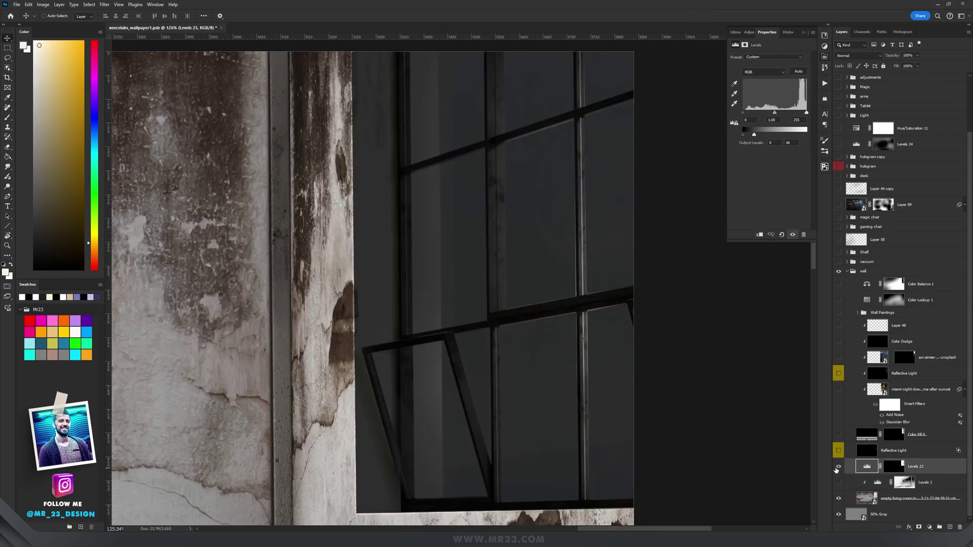
scroll(525, 370, down, 6)
key(Tab)
key(Tab)
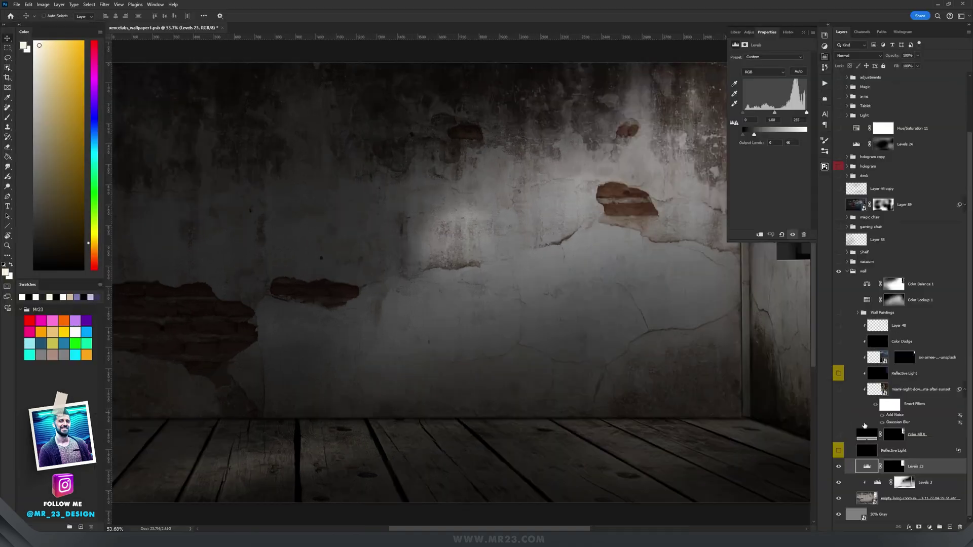
- Load the Levels 3 mask as a selection to inspect the lit wall area, compare with the adjustment off, and deselect
click(904, 482)
ctrl+click(904, 483)
scroll(612, 311, down, 2)
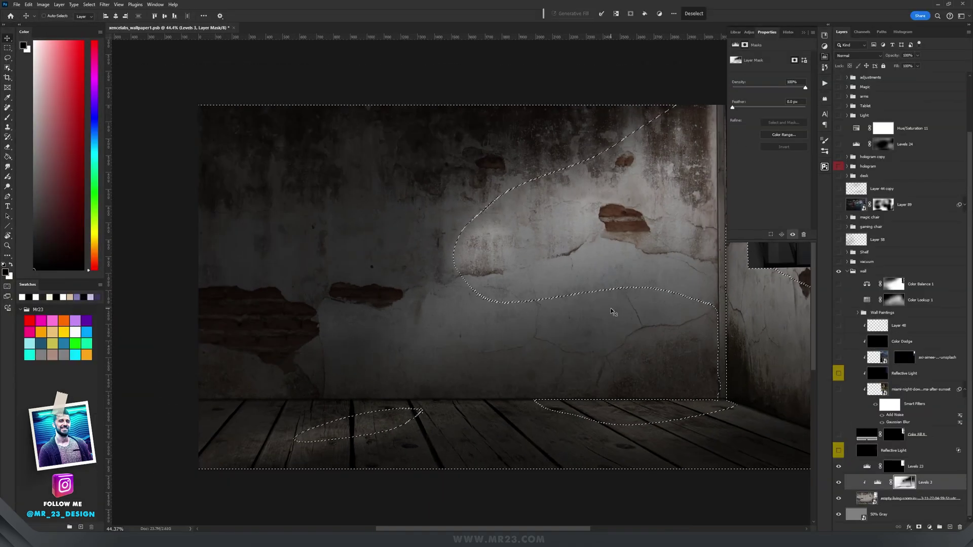
scroll(634, 296, up, 4)
drag(495, 287, 547, 284)
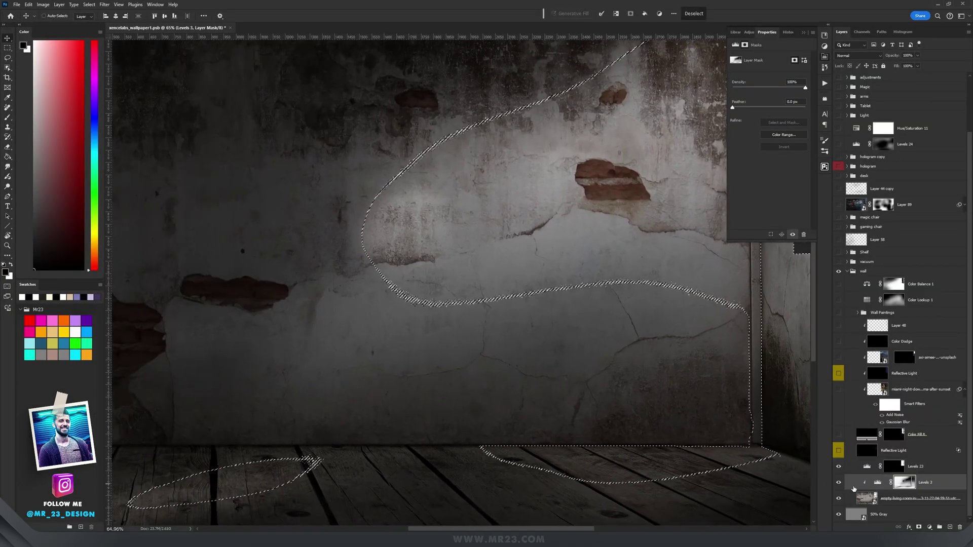
click(839, 483)
click(839, 483)
key(ctrl+d)
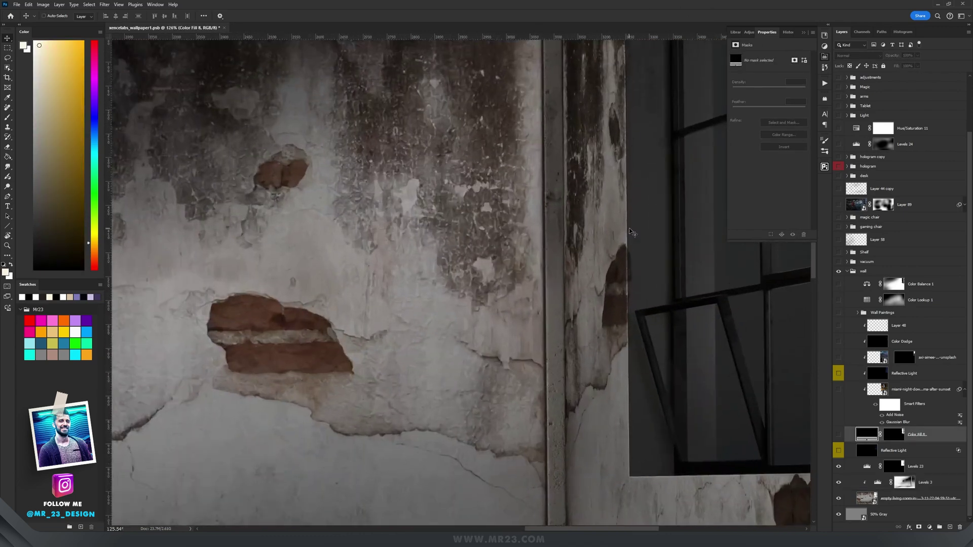
- Show the Color Fill 8 layer over the window panes and check its fill color without changing it
drag(631, 232, 355, 278)
drag(555, 342, 527, 281)
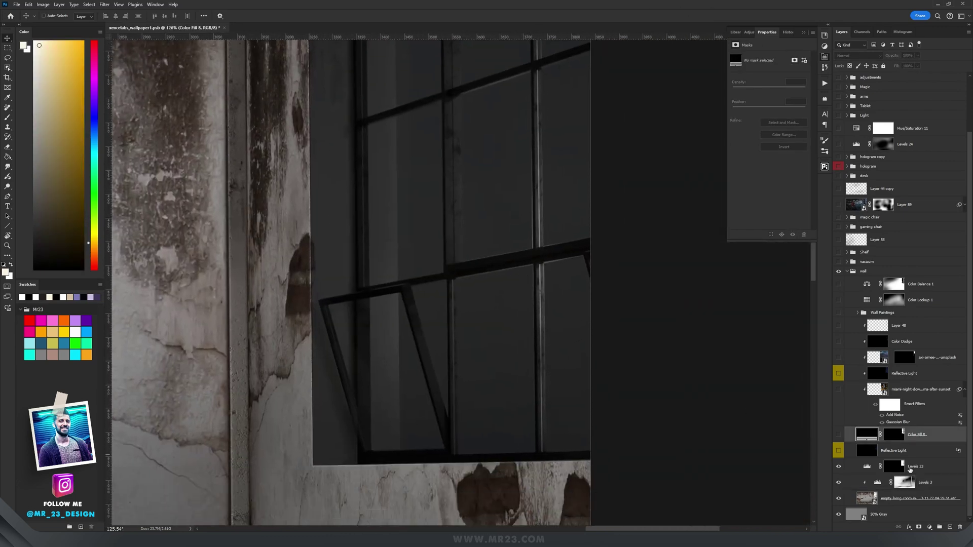
click(838, 435)
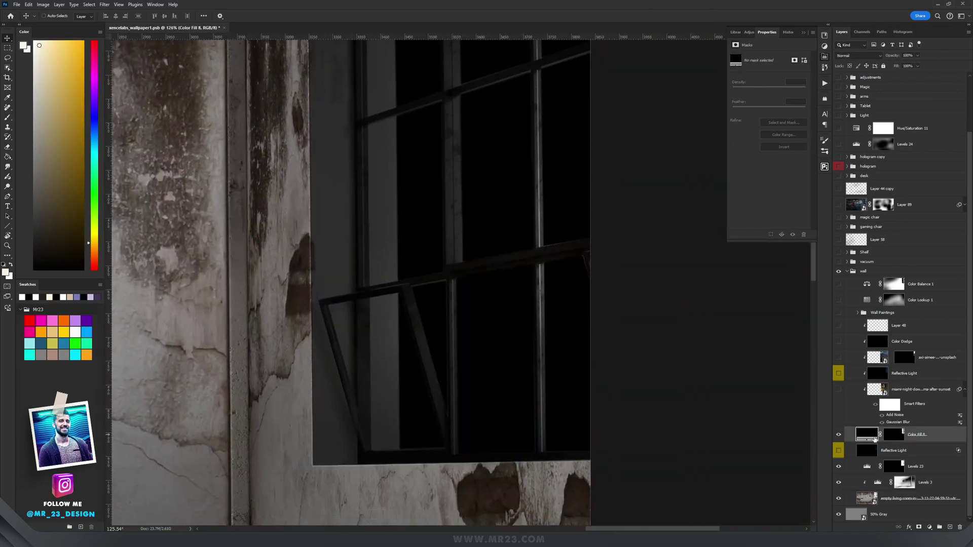
double_click(873, 438)
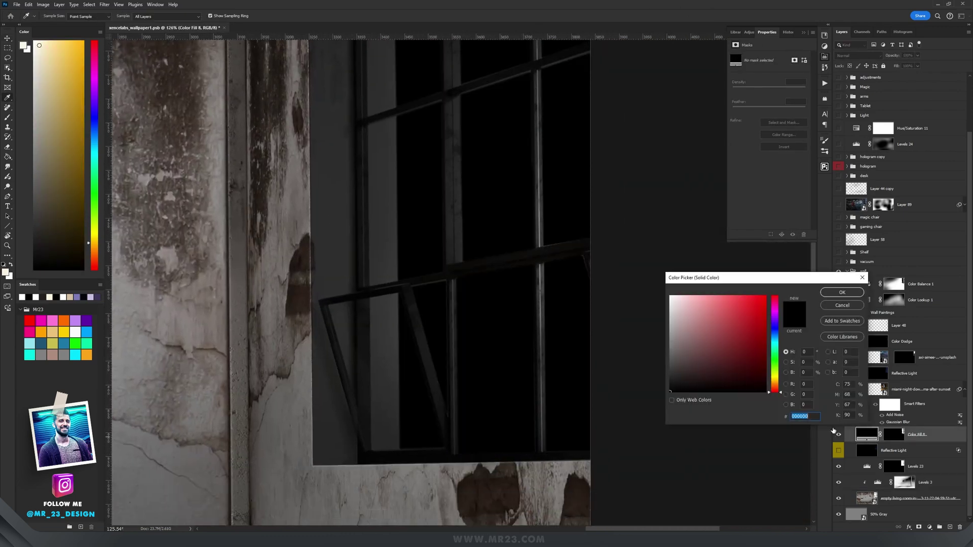
click(842, 305)
- Examine the blacked-out window panes up close and together with the surrounding darkened walls
scroll(421, 310, down, 5)
scroll(421, 310, down, 1)
drag(358, 290, 580, 289)
scroll(520, 274, left, 2)
scroll(520, 273, down, 3)
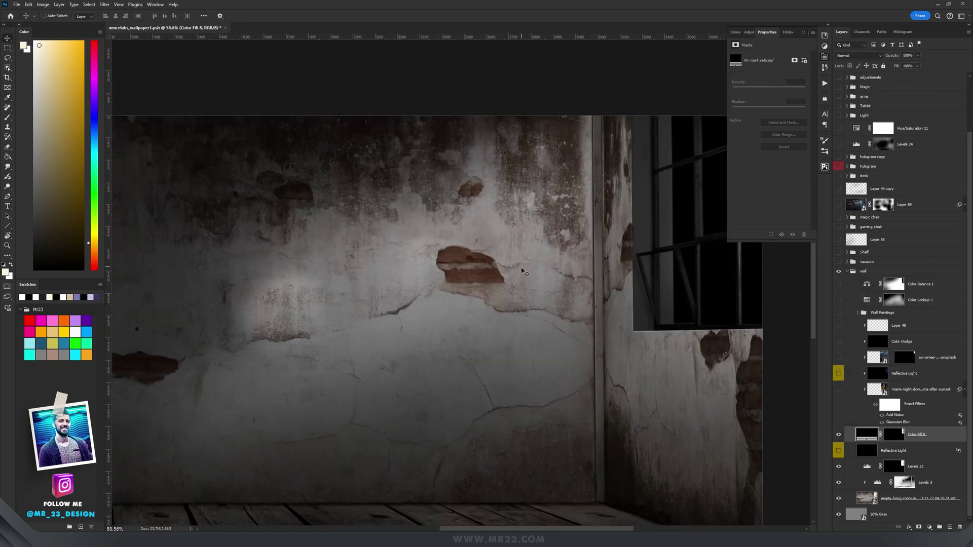
scroll(534, 234, up, 5)
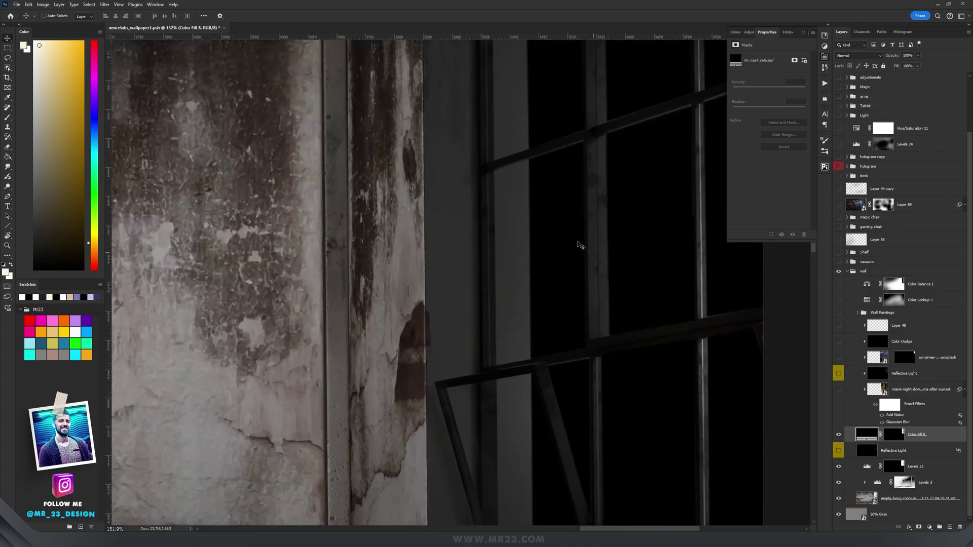
scroll(539, 293, down, 5)
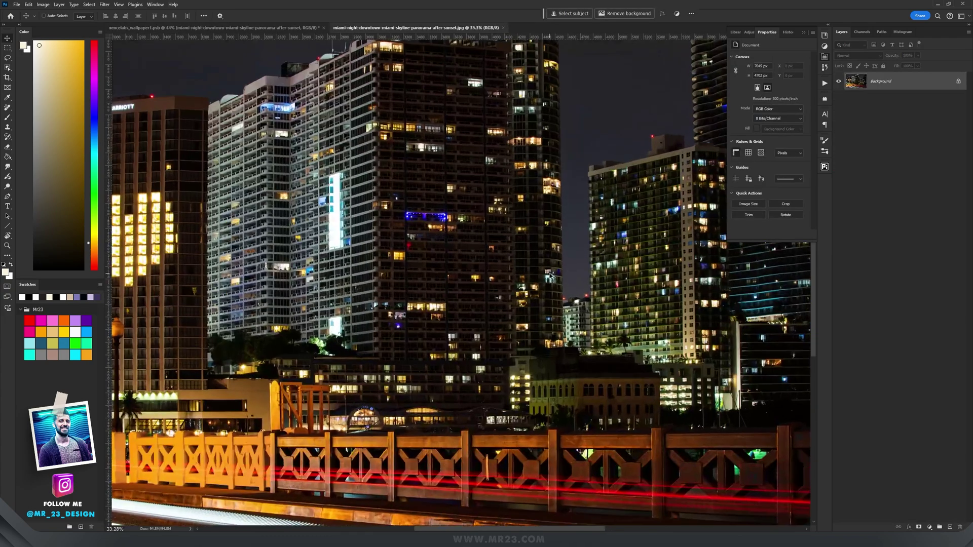
- Review the Miami night skyline source photo and close its document
scroll(550, 275, up, 2)
scroll(551, 275, down, 2)
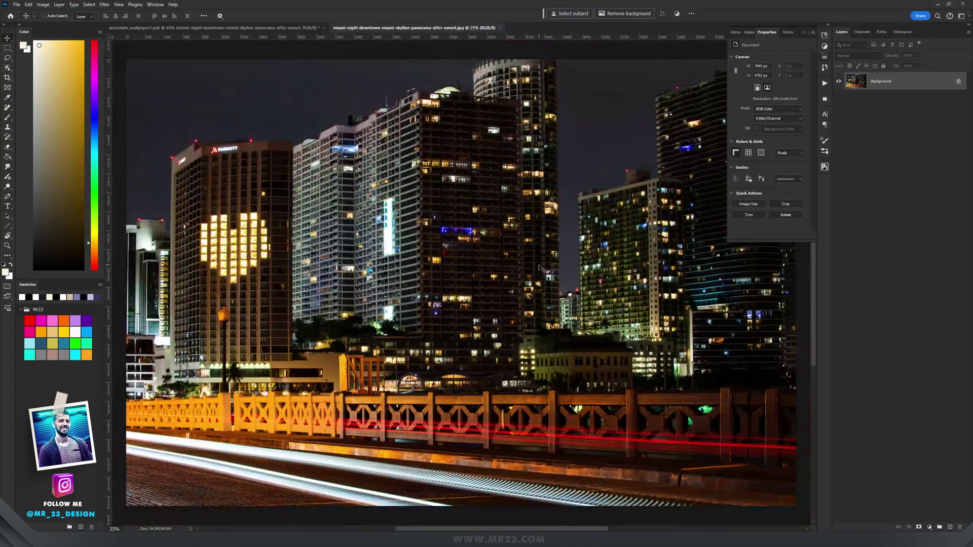
key(ctrl+w)
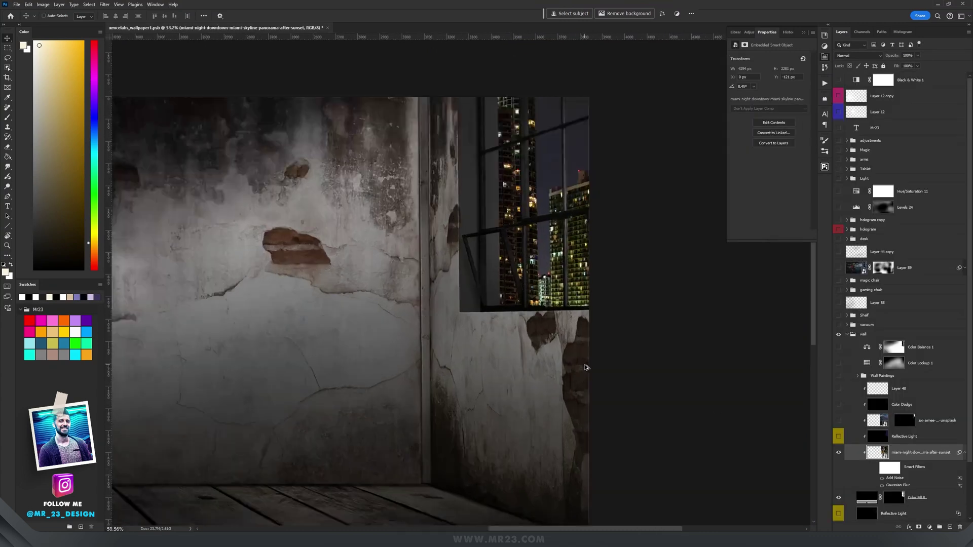
- Examine how the Miami skyline layer sits behind the window frame
scroll(572, 331, up, 2)
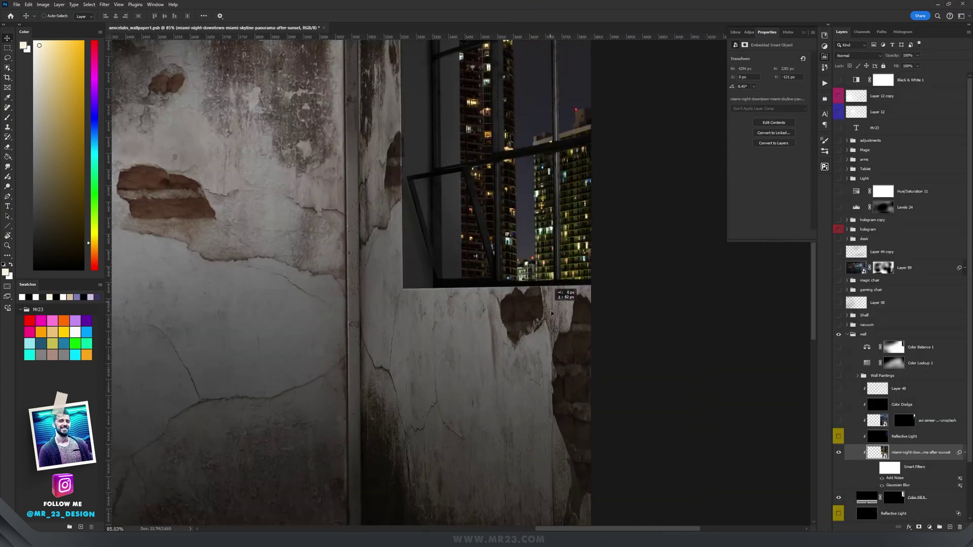
scroll(570, 322, up, 2)
scroll(570, 322, up, 3)
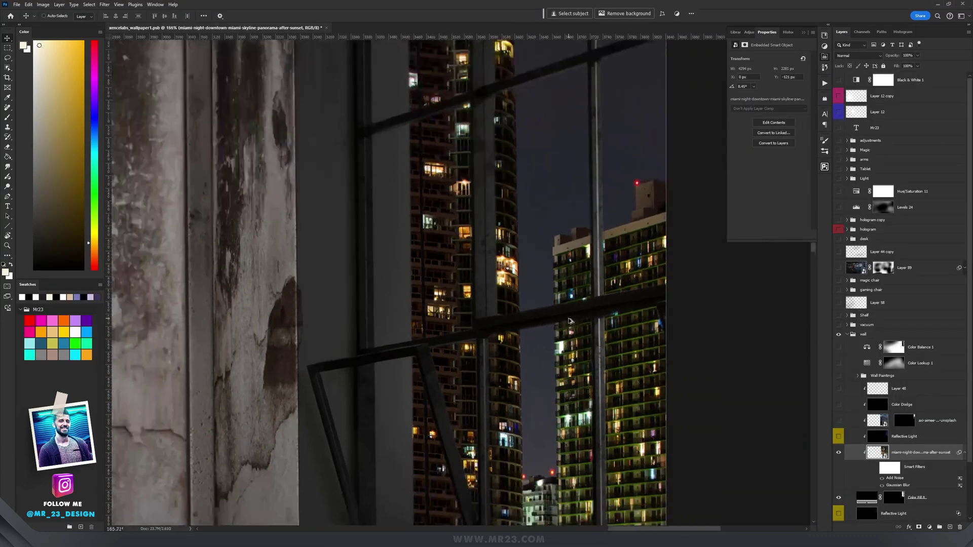
scroll(467, 152, up, 1)
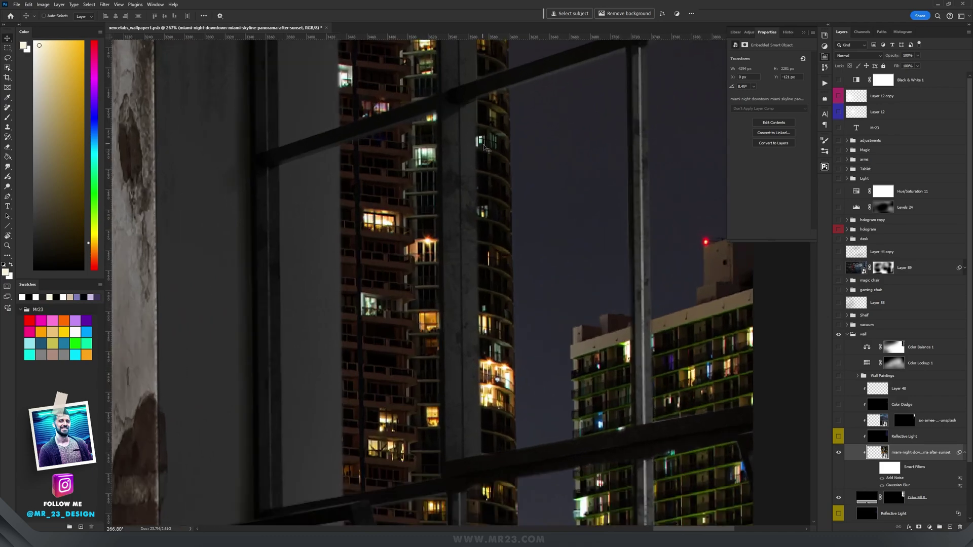
scroll(509, 131, down, 5)
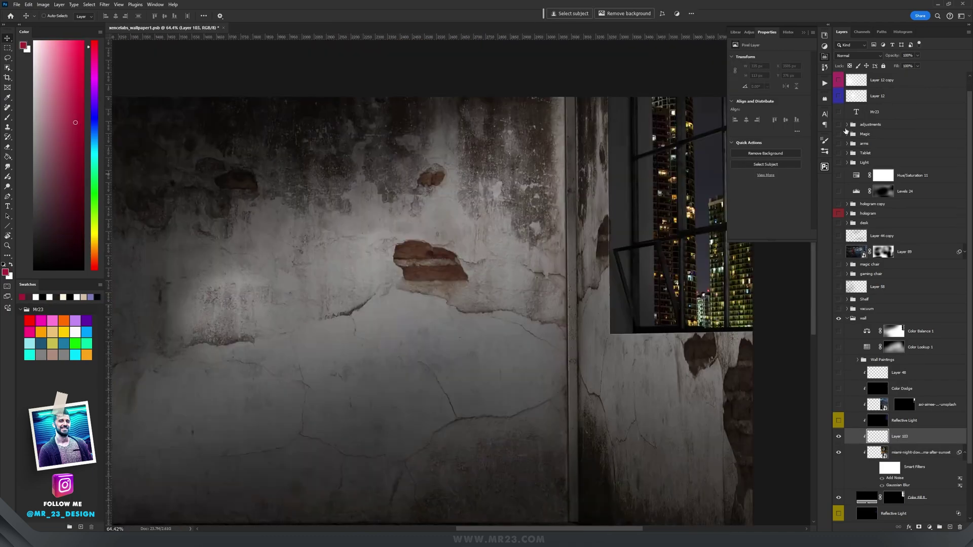
- Show the Layer 12 perspective lines and examine their vanishing point over the room
click(839, 97)
scroll(444, 257, down, 2)
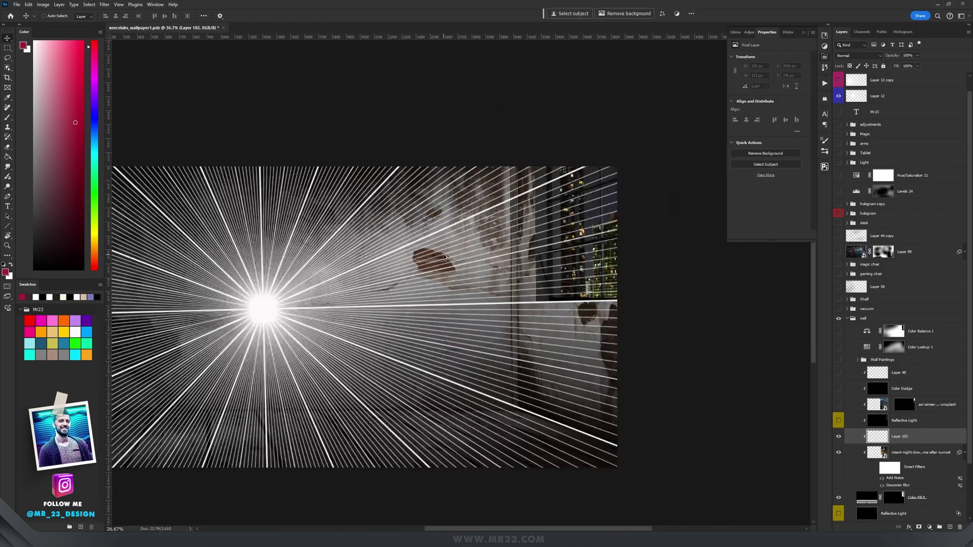
scroll(444, 257, up, 2)
drag(470, 270, 405, 248)
drag(249, 302, 559, 239)
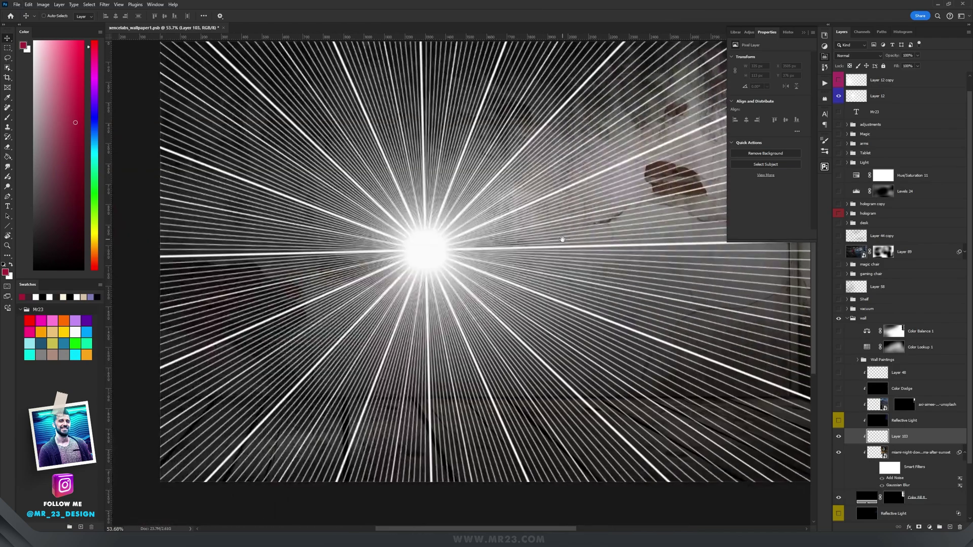
scroll(538, 247, up, 4)
scroll(535, 236, down, 6)
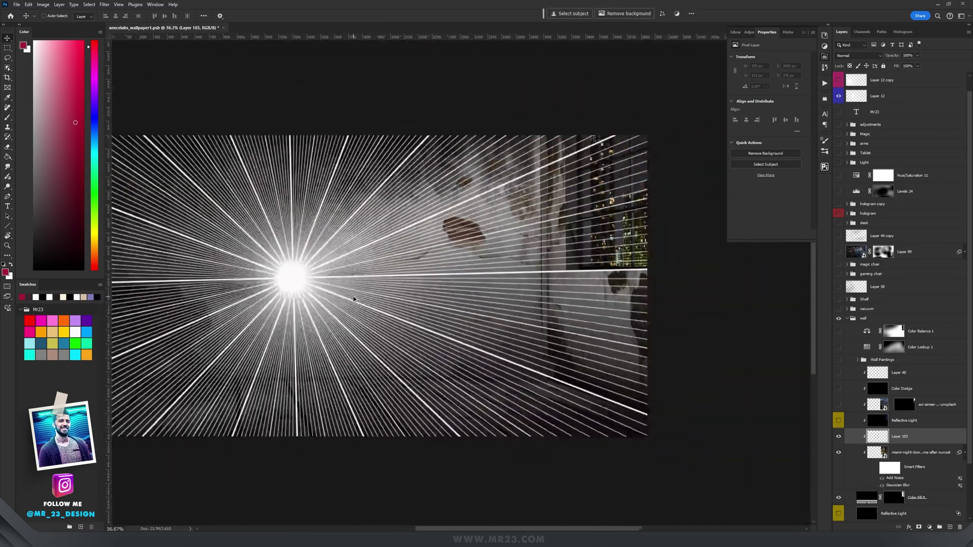
- Check the skyline buildings and window bars against the perspective lines
scroll(630, 170, up, 10)
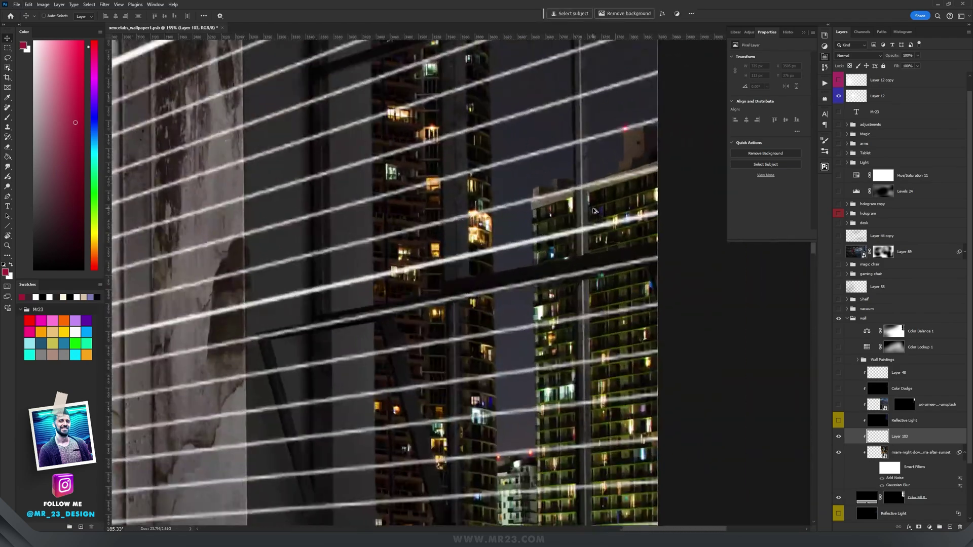
scroll(517, 322, down, 10)
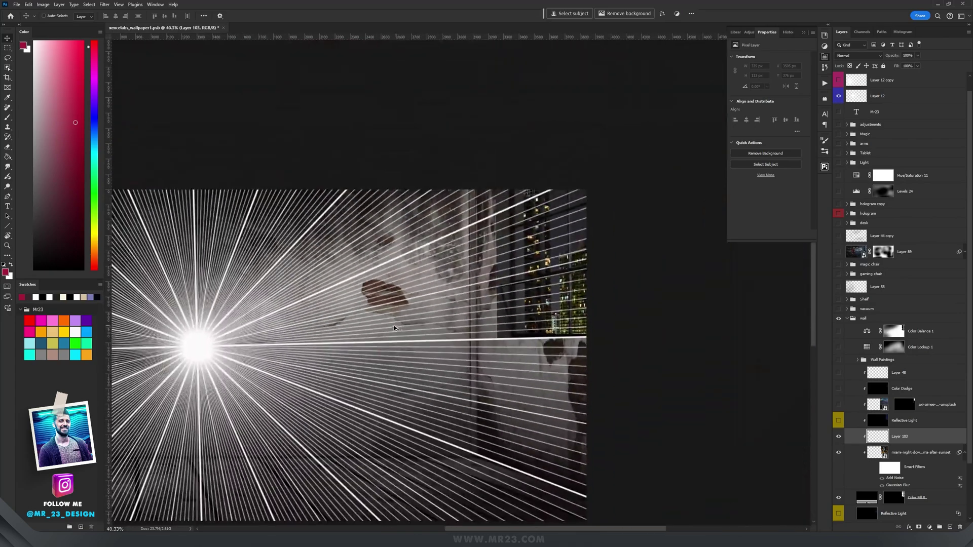
drag(274, 338, 420, 300)
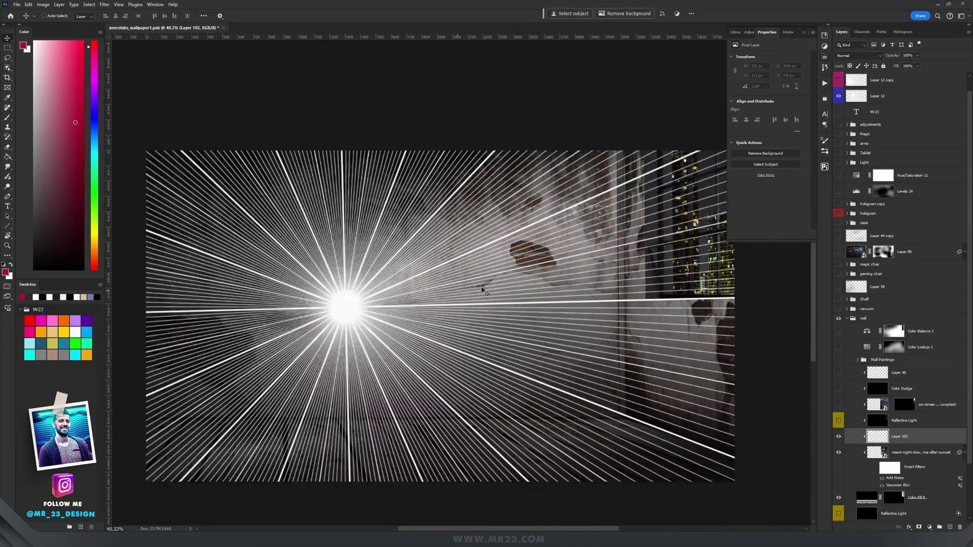
drag(588, 263, 377, 280)
scroll(426, 275, up, 3)
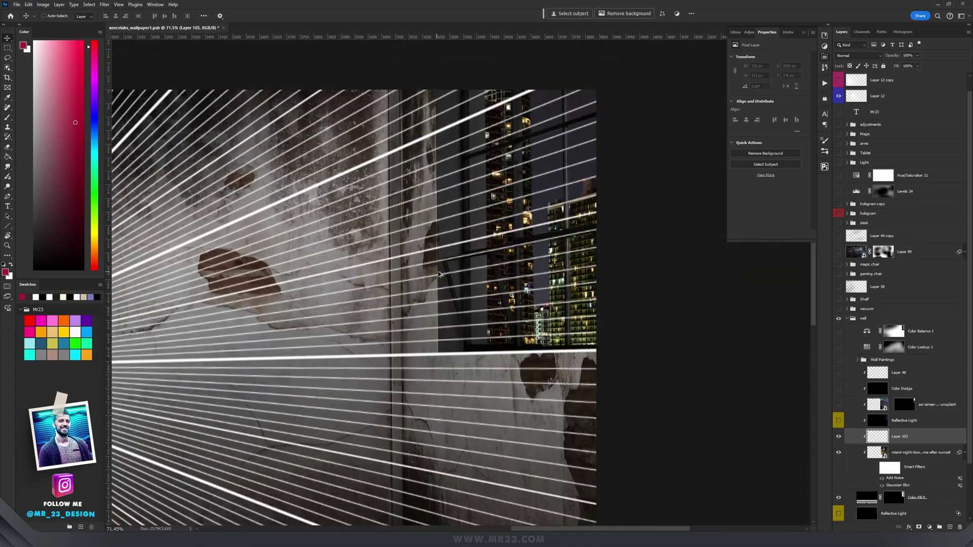
scroll(520, 235, up, 2)
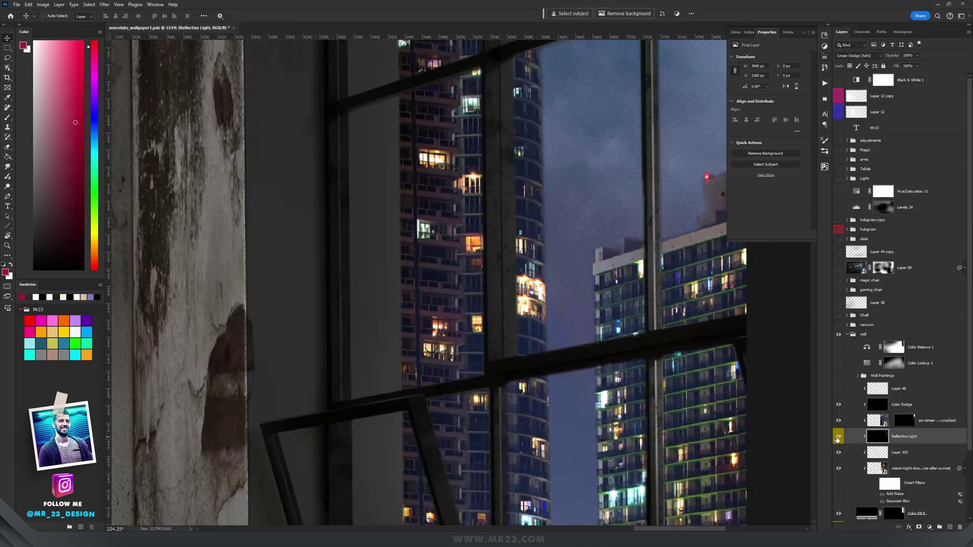
- Compare the window view with and without the Linear Dodge (Add) Reflective Light layer
click(838, 438)
click(838, 437)
drag(689, 342, 590, 338)
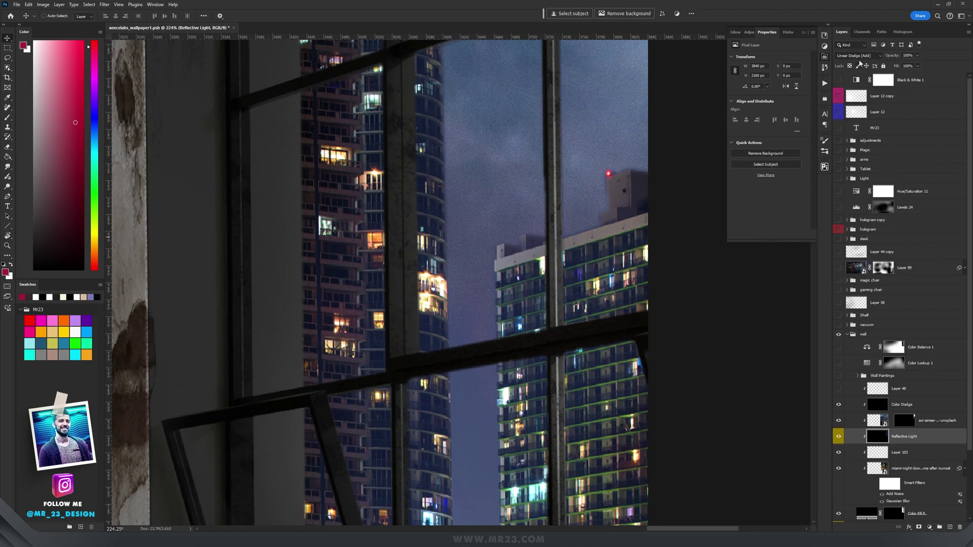
scroll(513, 191, down, 5)
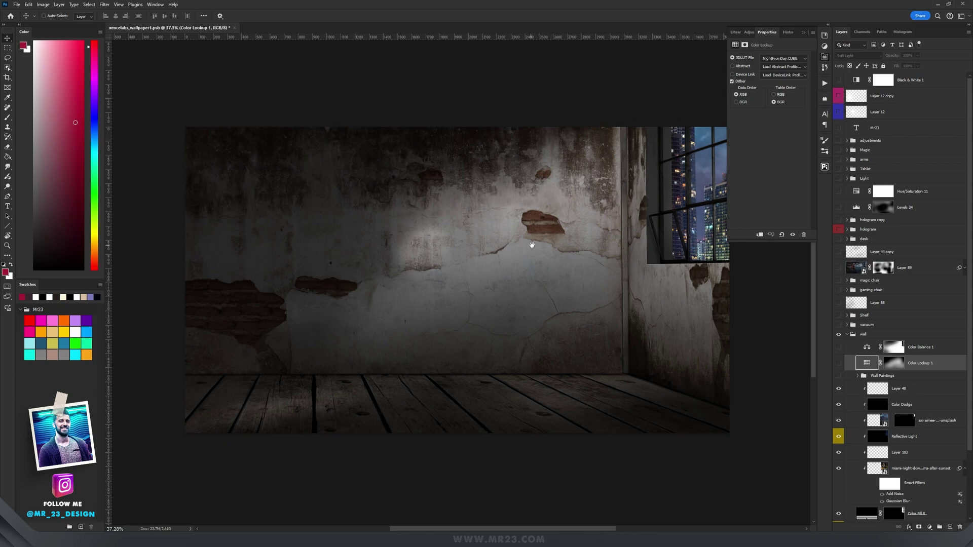
- Add a Color Lookup adjustment above Color Lookup 1 and set its 3D LUT to NightFromDay.CUBE
drag(532, 245, 507, 259)
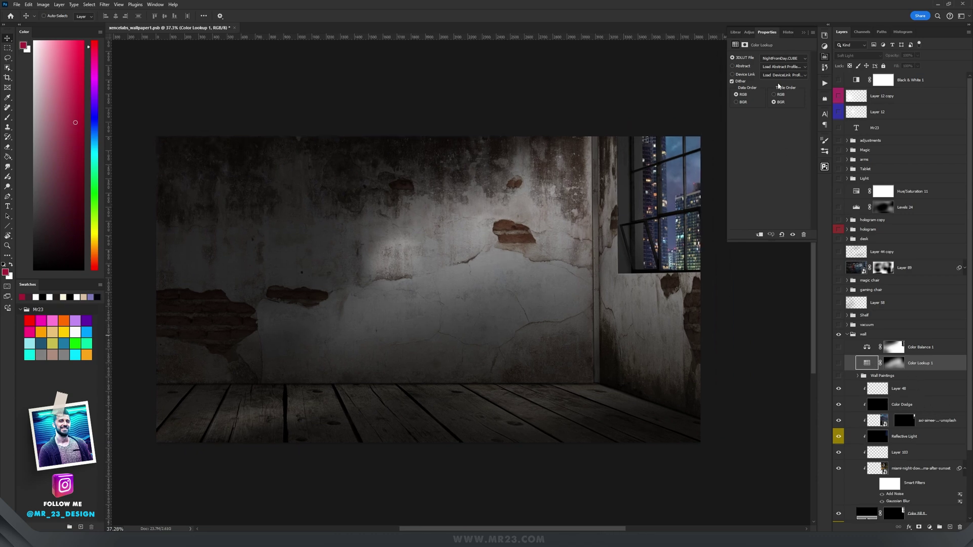
click(930, 528)
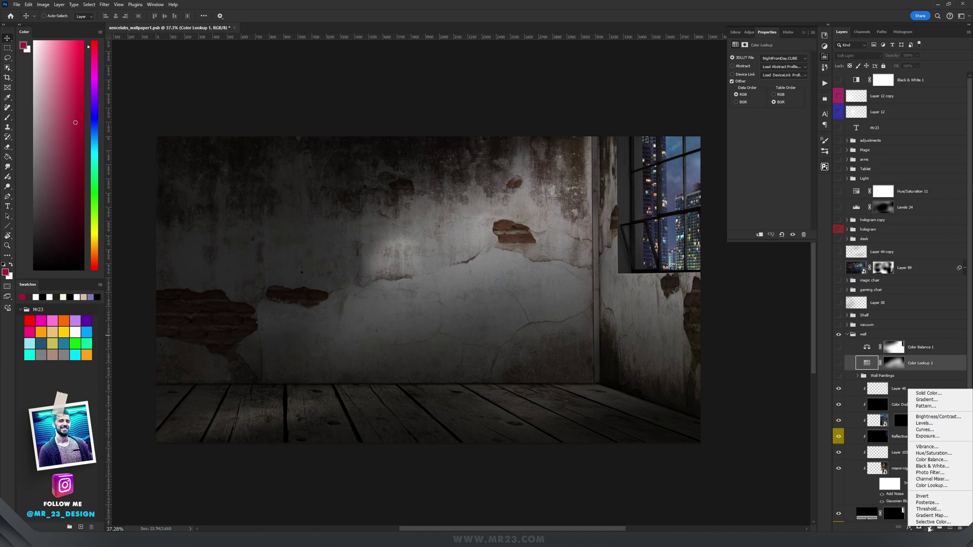
click(931, 485)
click(773, 59)
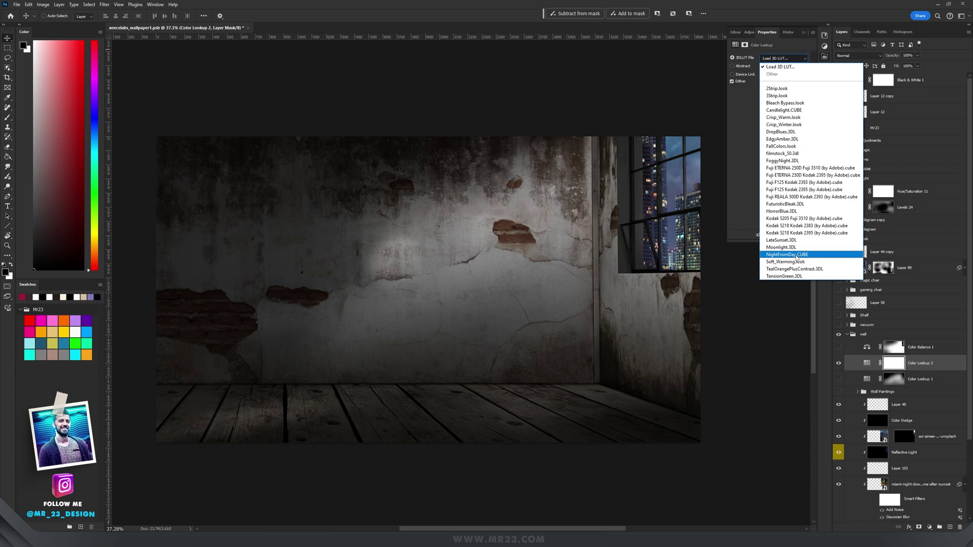
click(786, 255)
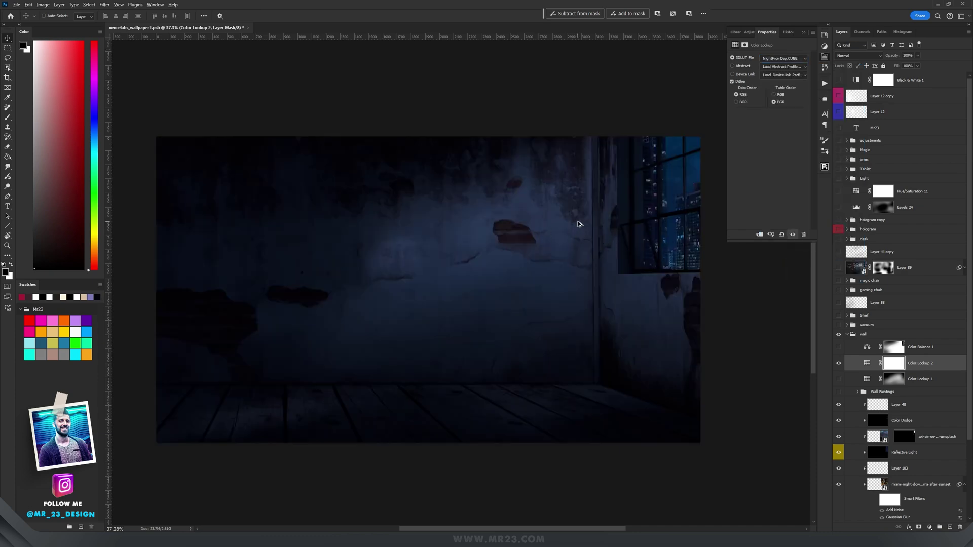
scroll(579, 224, up, 3)
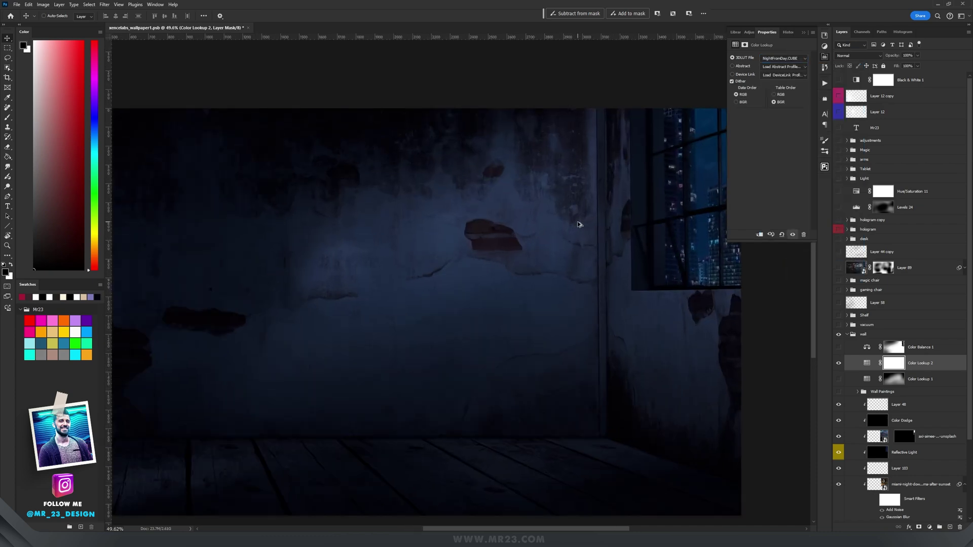
- Blend the Color Lookup 2 adjustment with Soft Light and reduce its opacity to 30%
click(856, 54)
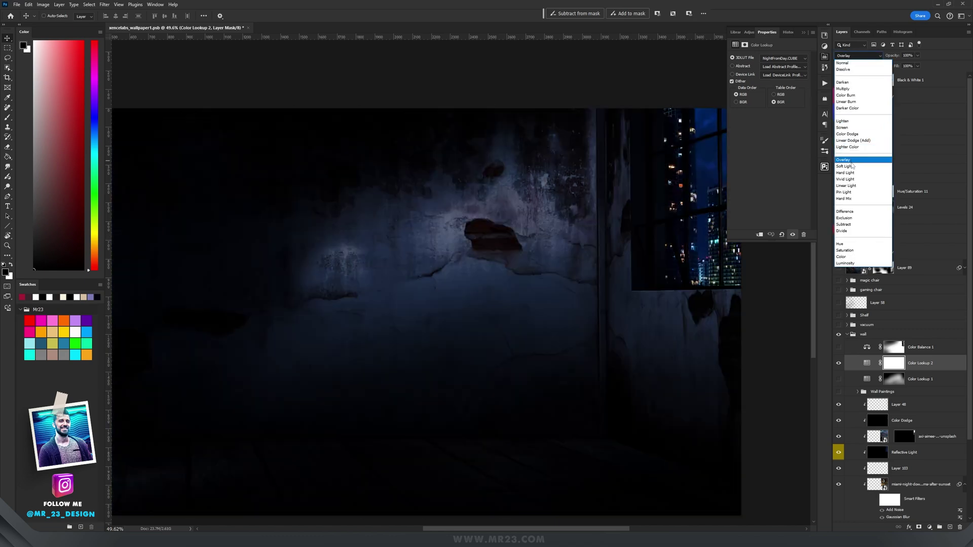
click(853, 168)
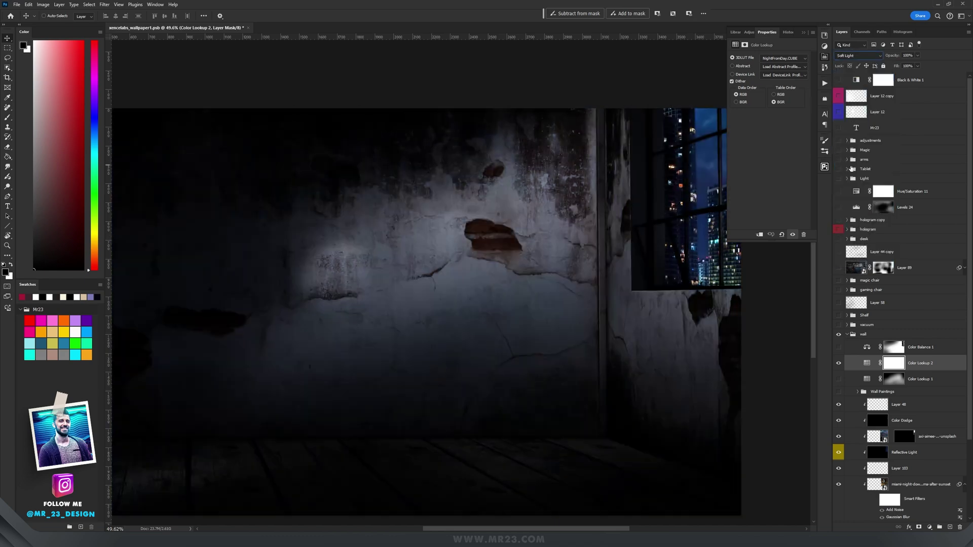
scroll(630, 274, down, 3)
key(3)
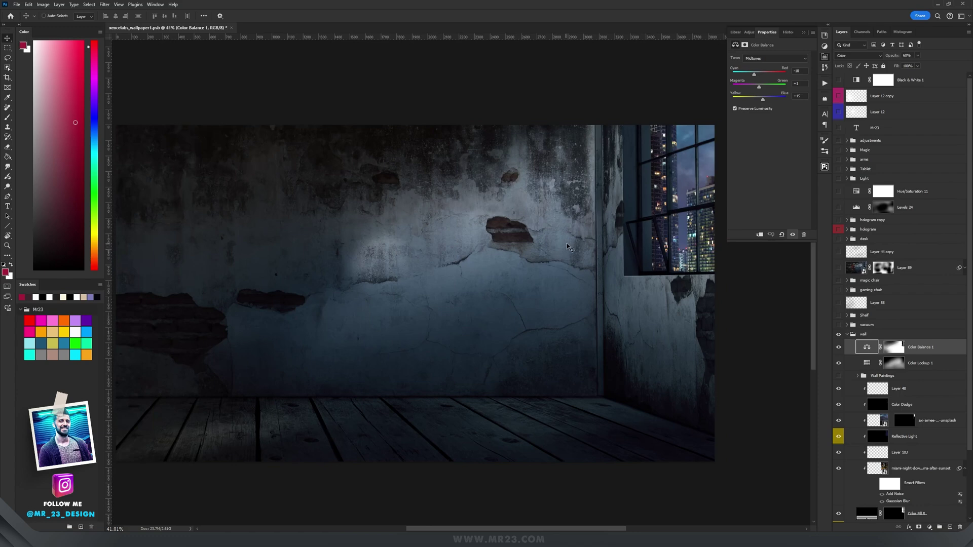
- Review the Color Balance 1 adjustment's blending mode and tone range settings
click(866, 53)
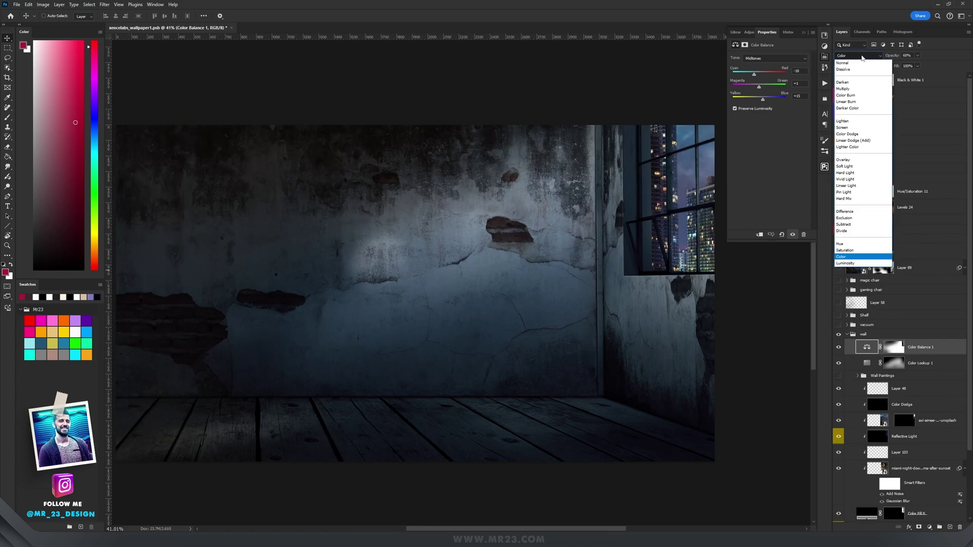
click(862, 57)
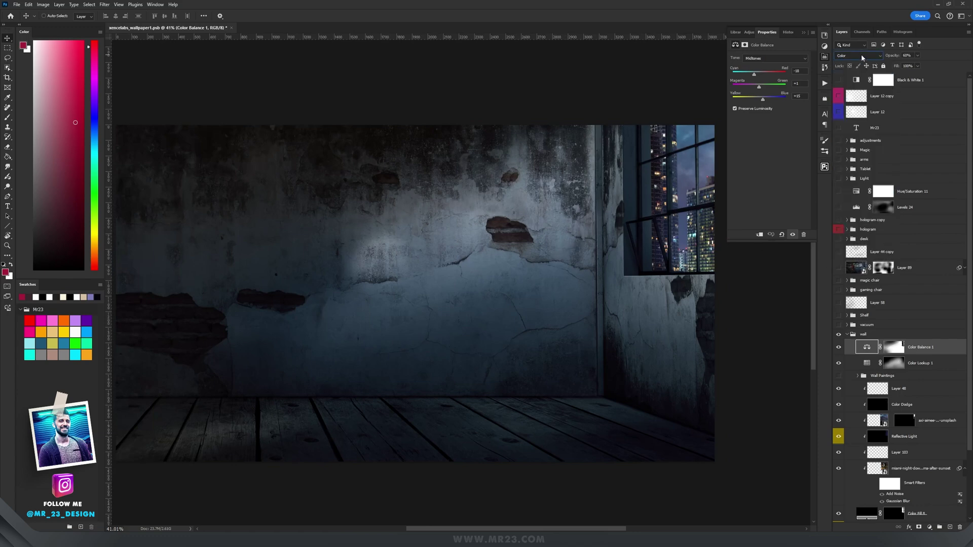
click(769, 58)
click(767, 65)
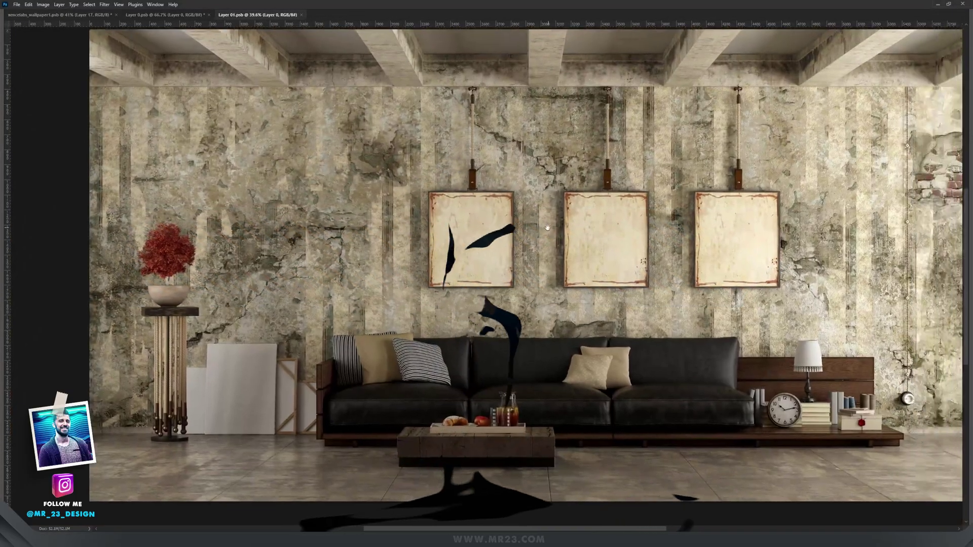
- Examine the three blank hanging frames in the Layer 01.psb source photo
drag(547, 228, 504, 236)
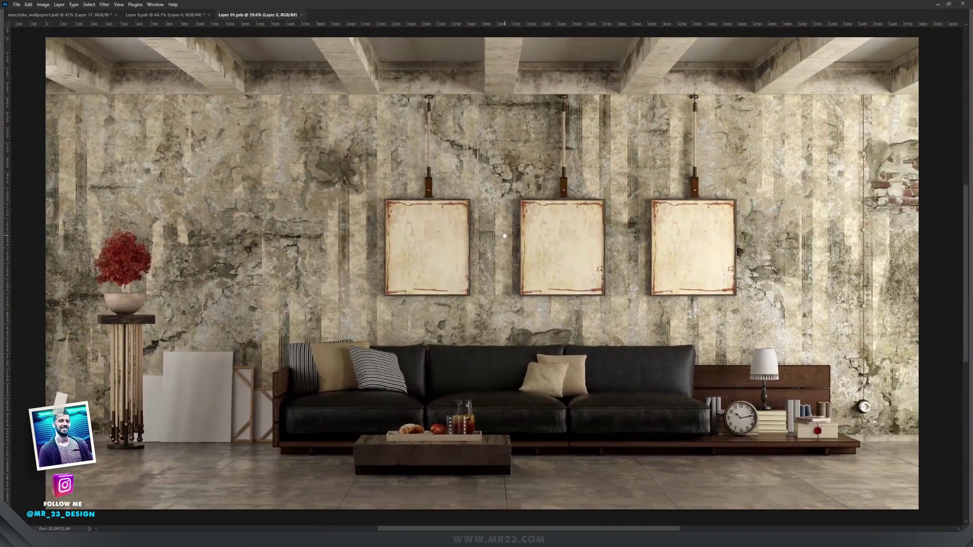
scroll(611, 147, up, 4)
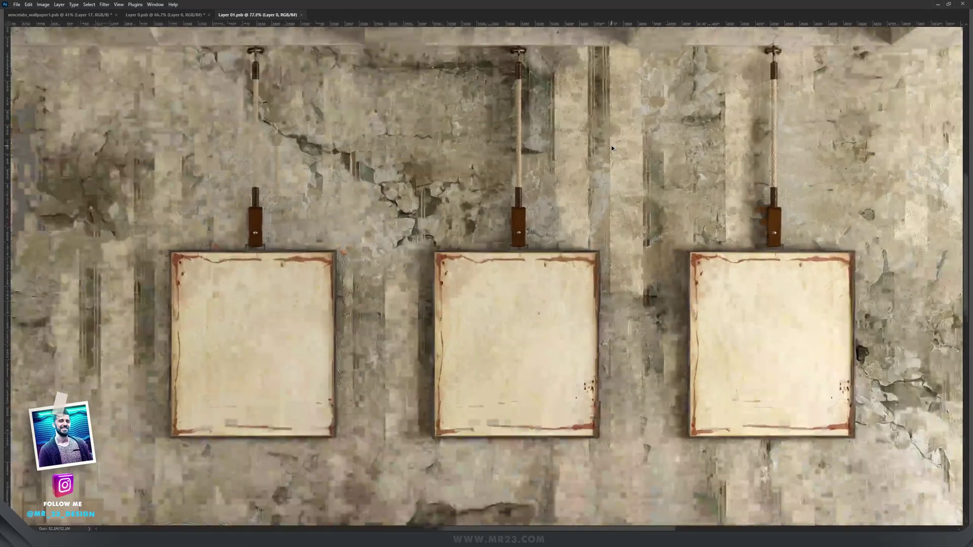
drag(569, 283, 534, 106)
scroll(537, 204, down, 4)
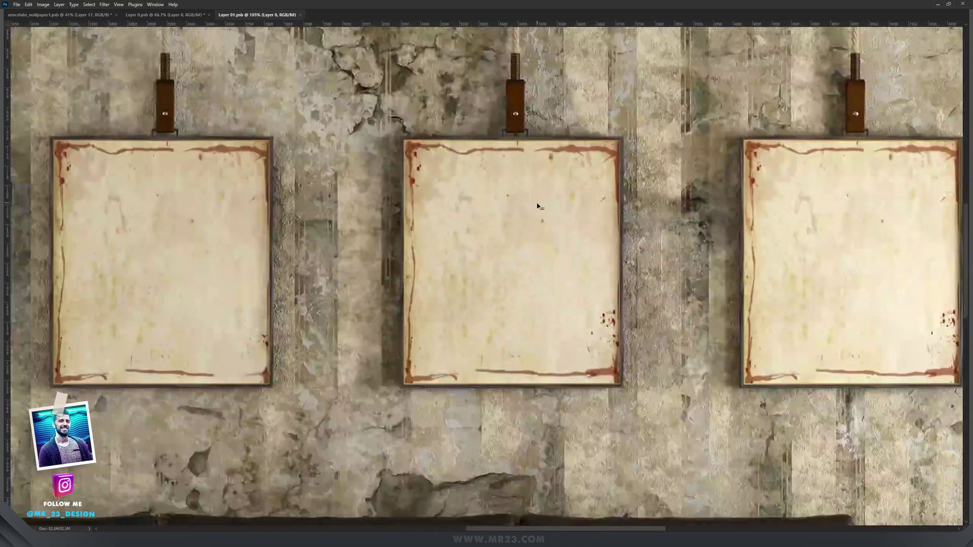
drag(573, 164, 528, 169)
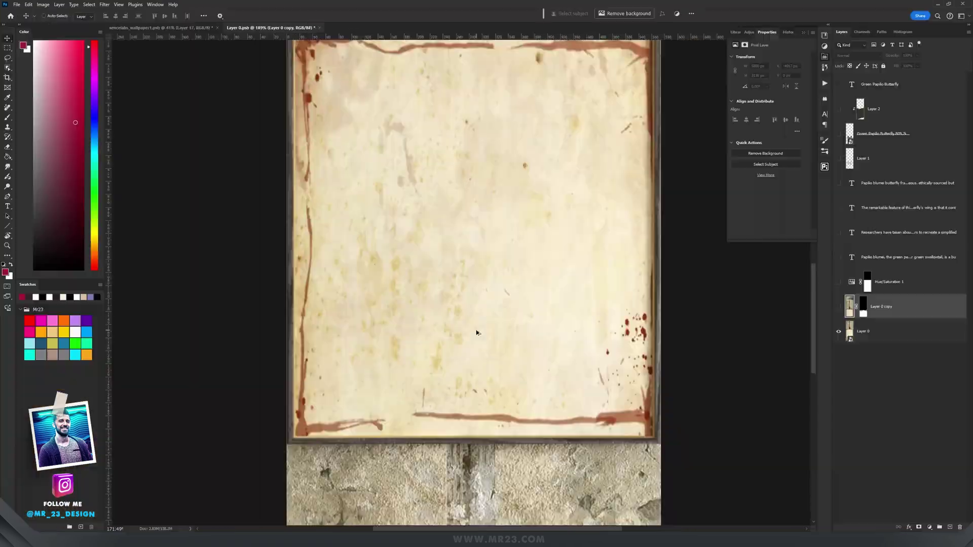
- Show the masked Layer 0 copy in Layer 0.psb to extend the hanging frame downward
scroll(487, 272, down, 3)
scroll(485, 251, up, 2)
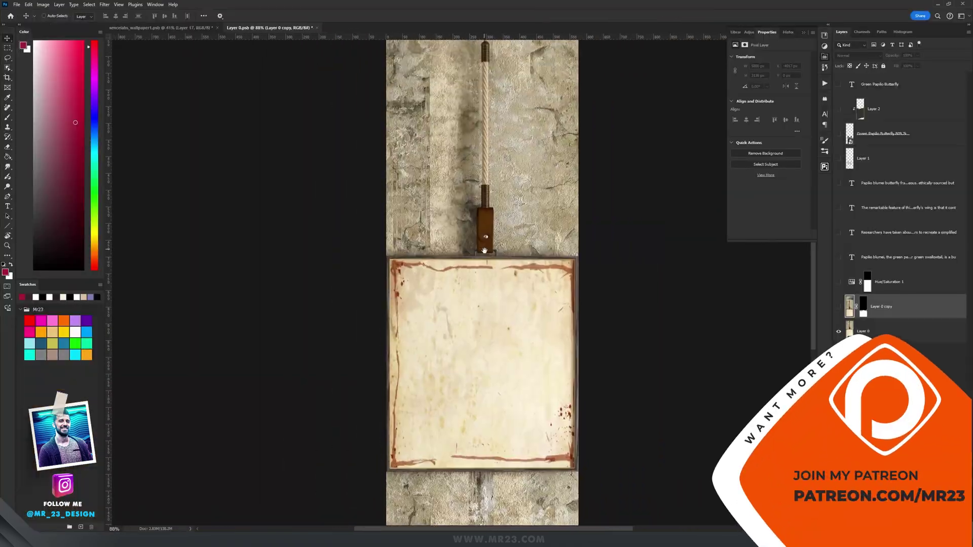
drag(485, 251, 495, 158)
click(839, 307)
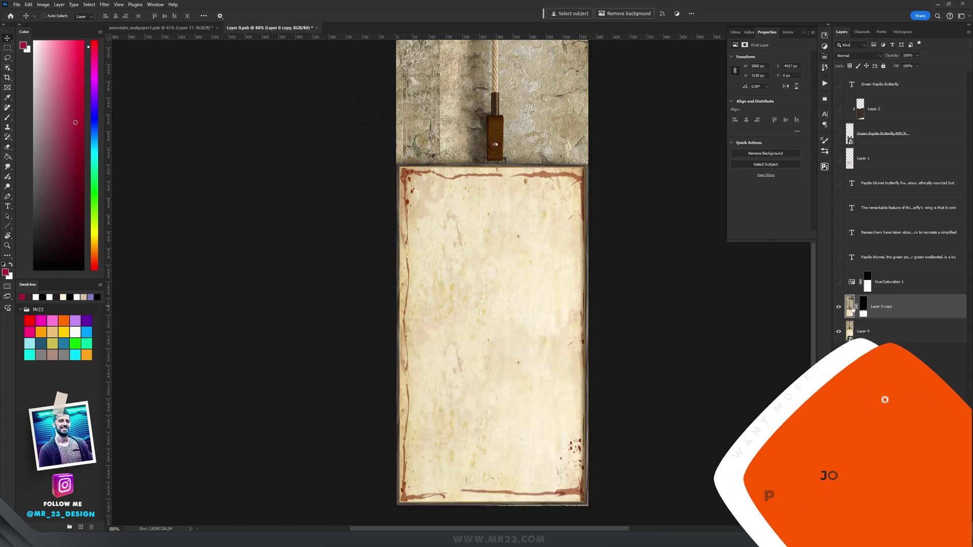
key(ctrl+t)
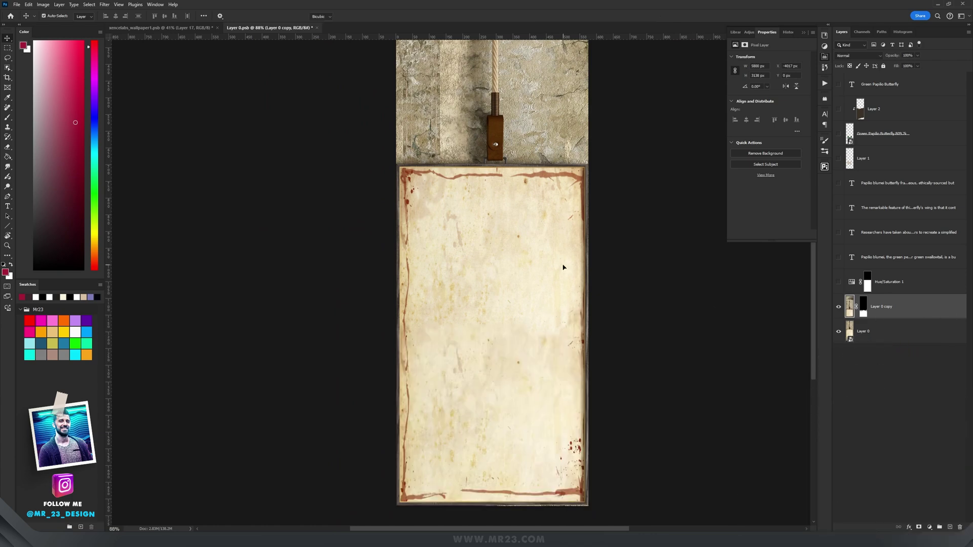
key(Escape)
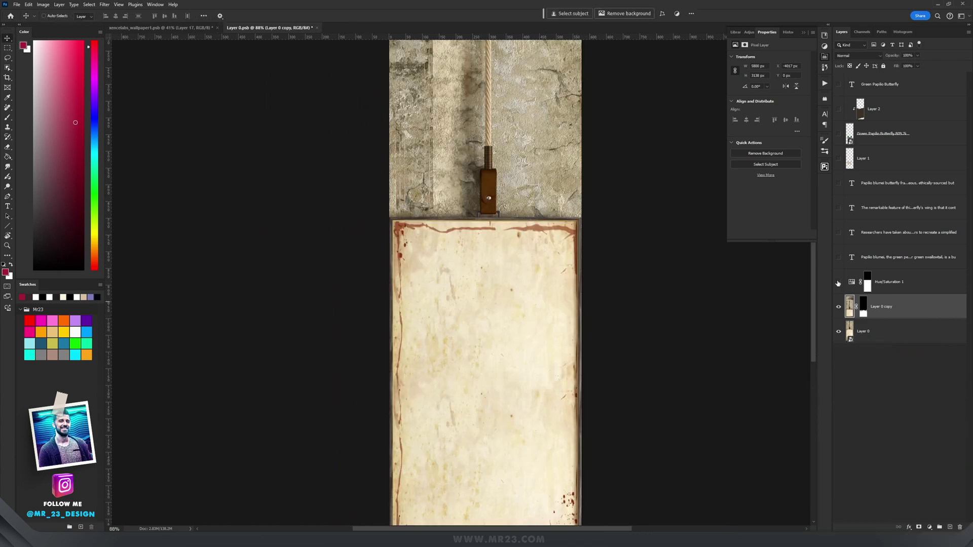
- Show the Hue/Saturation 1 adjustment over the frame and inspect the cut-out rope hanger and paper
click(838, 282)
click(898, 286)
scroll(463, 283, up, 3)
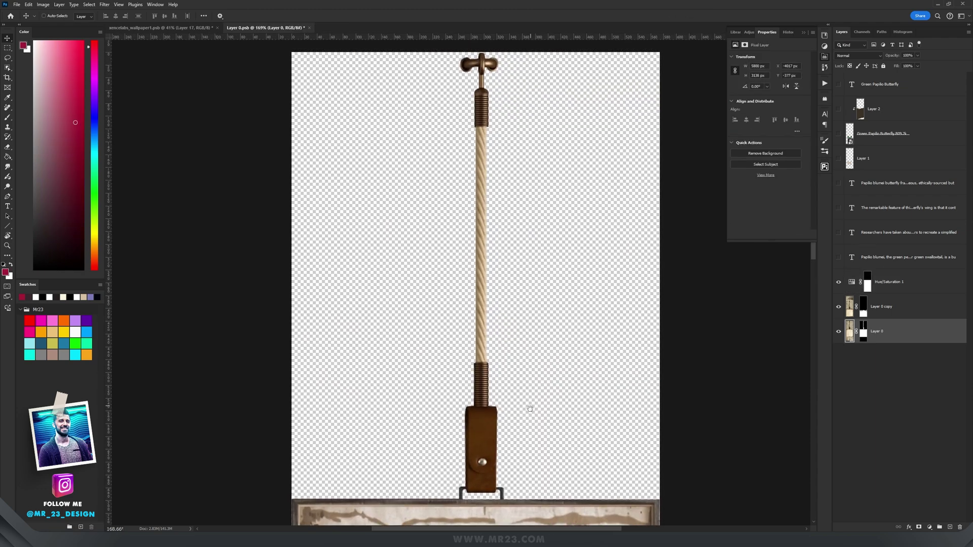
drag(528, 408, 529, 446)
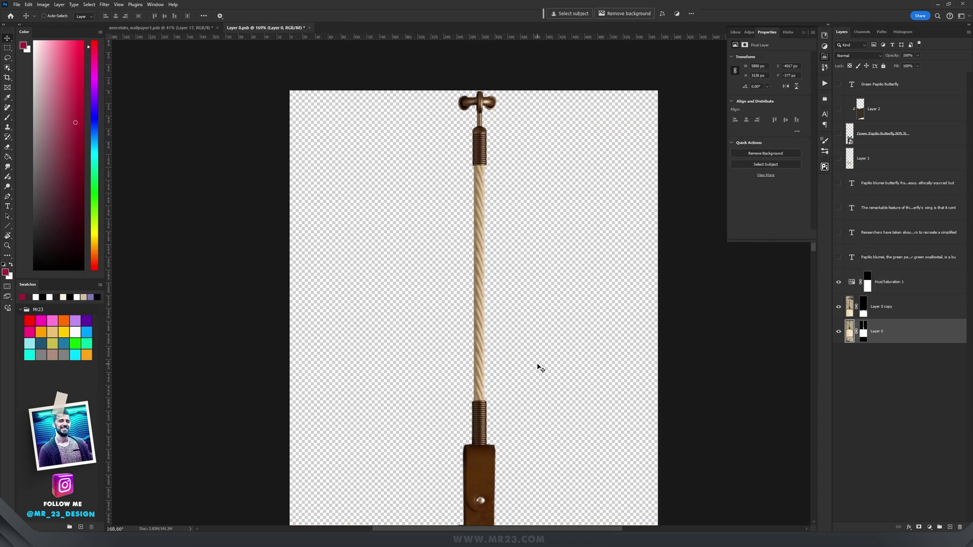
scroll(539, 367, down, 3)
drag(567, 371, 577, 208)
drag(582, 315, 541, 66)
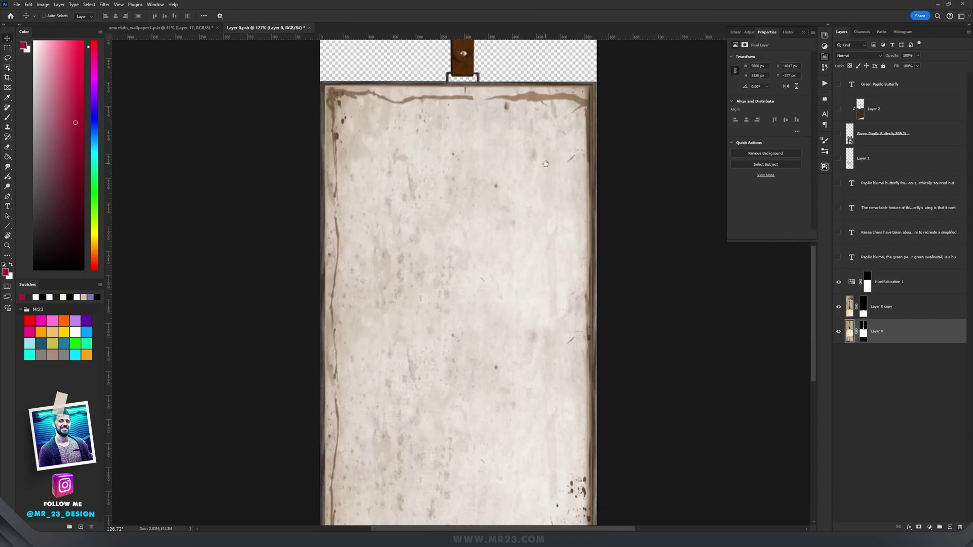
- Check the green butterfly smart object's contents, and show the butterfly and the Green Papilio Butterfly title on the frame
scroll(501, 258, down, 3)
double_click(849, 133)
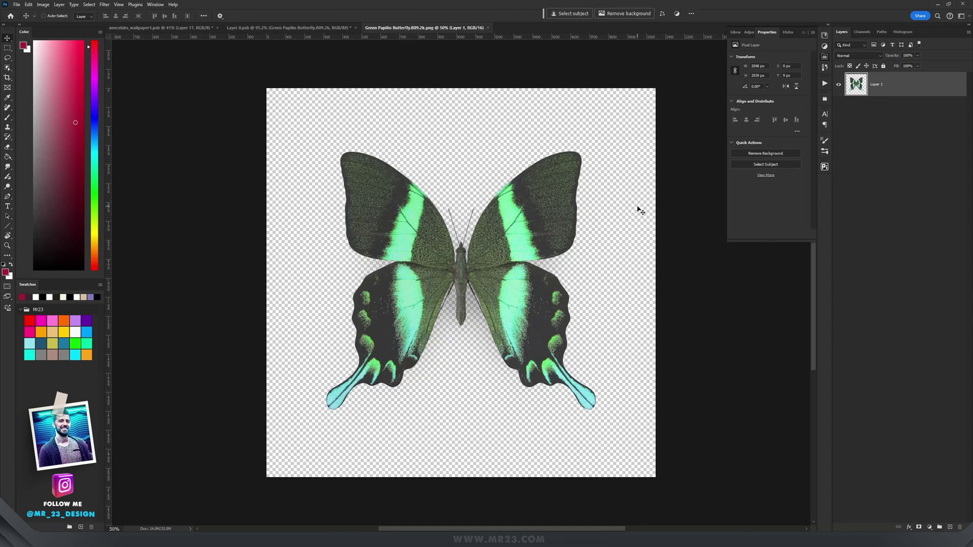
key(ctrl+w)
click(839, 134)
click(839, 84)
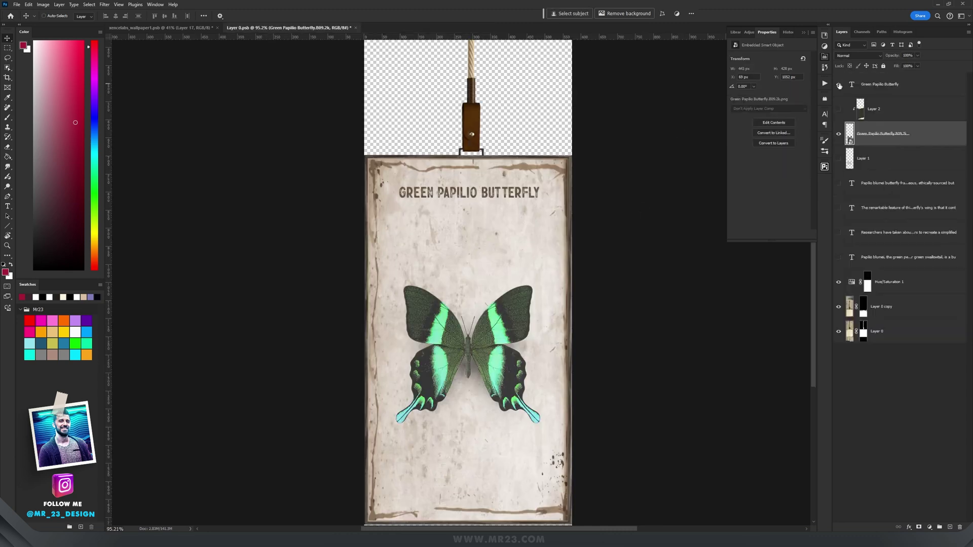
scroll(436, 194, up, 3)
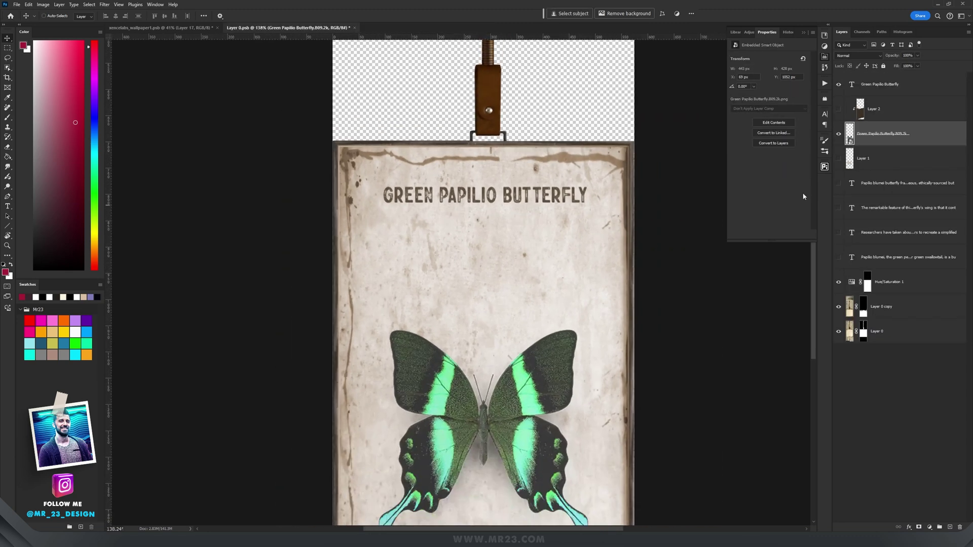
scroll(687, 165, down, 3)
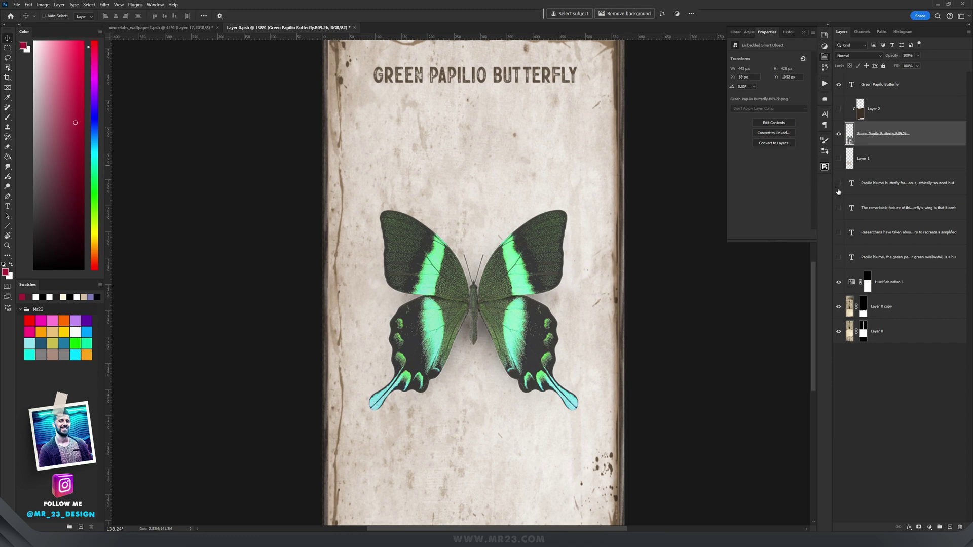
- Show the four butterfly description text layers on the poster and check the complete layout
click(839, 184)
drag(554, 420, 541, 267)
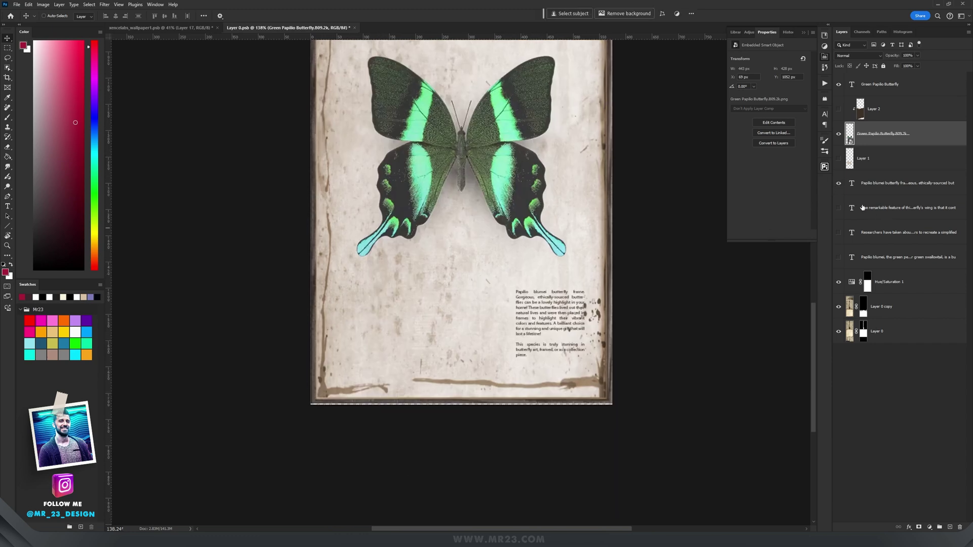
click(839, 233)
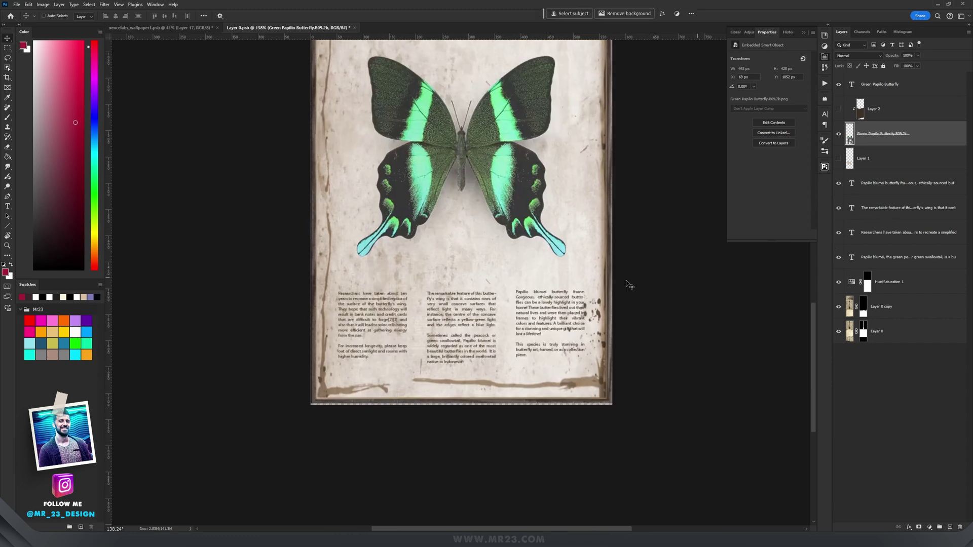
drag(538, 192, 549, 361)
scroll(549, 361, down, 2)
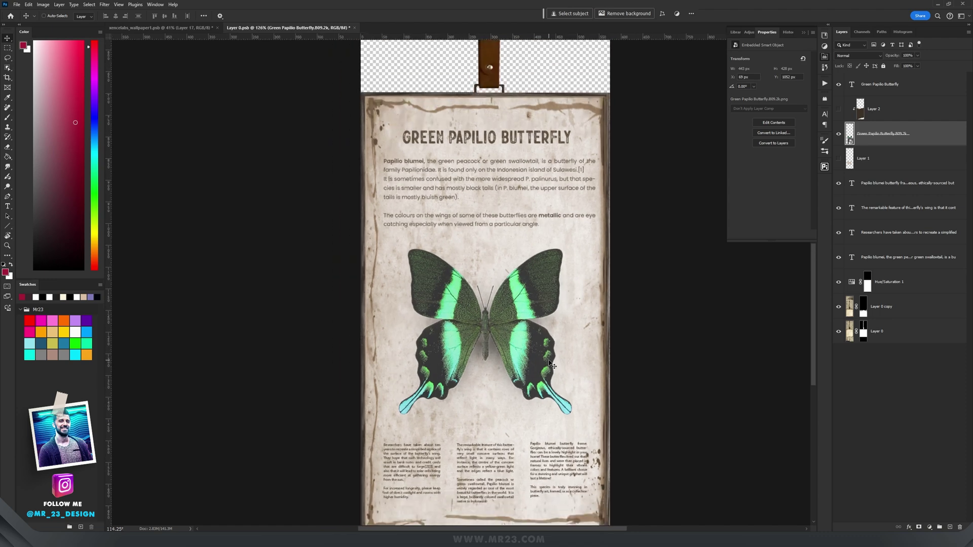
scroll(550, 369, up, 2)
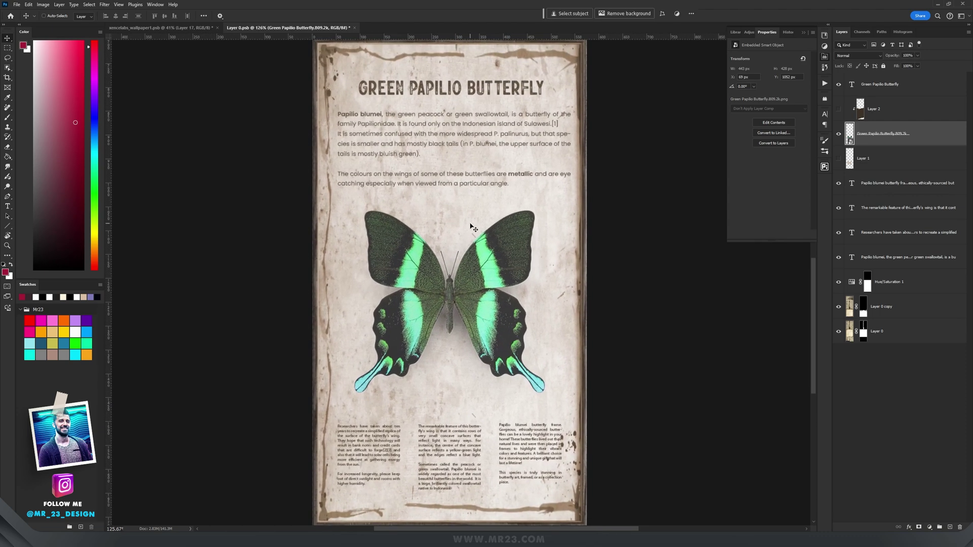
scroll(495, 160, down, 2)
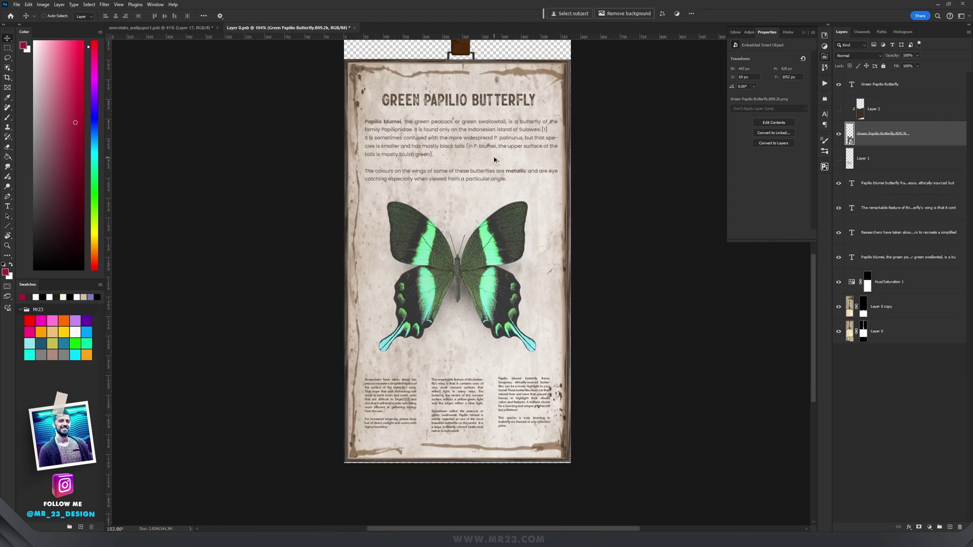
scroll(455, 160, down, 1)
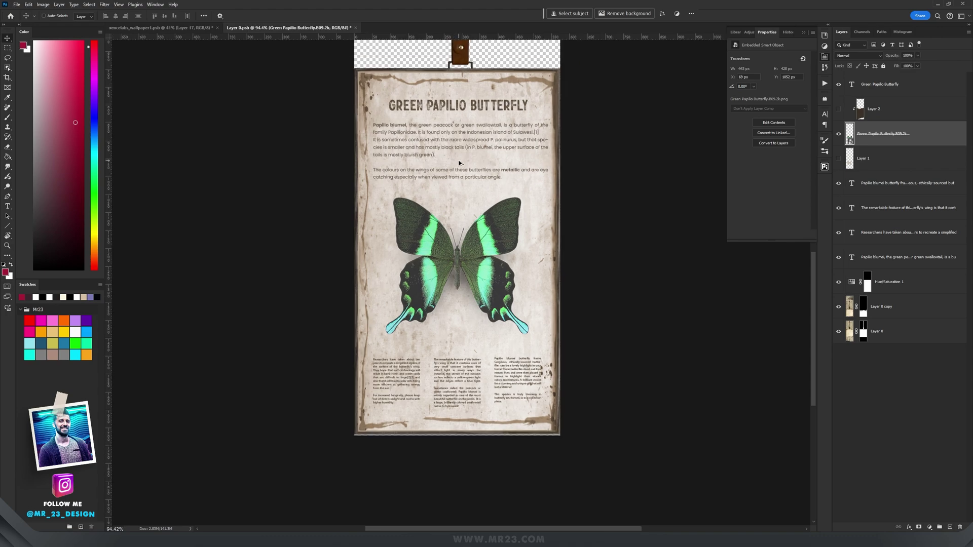
- Return to the room composite document and show the Layer 17 copy and Layer 17 copy 2 posters on the wall
key(ctrl+Tab)
scroll(348, 156, up, 11)
drag(505, 251, 435, 184)
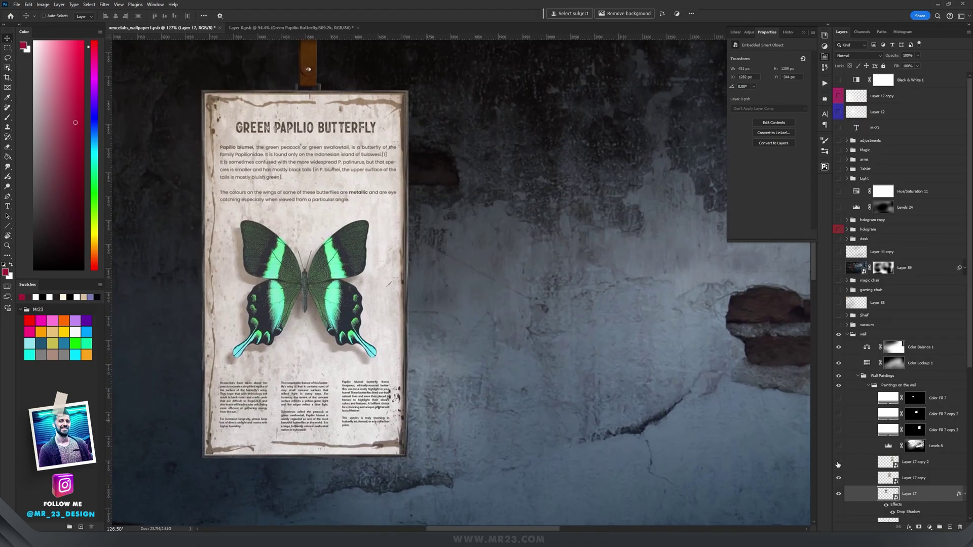
click(838, 462)
- Examine the Papilio Protenor and European Peacock butterfly posters hanging on the wall
drag(616, 278, 320, 253)
scroll(467, 274, down, 3)
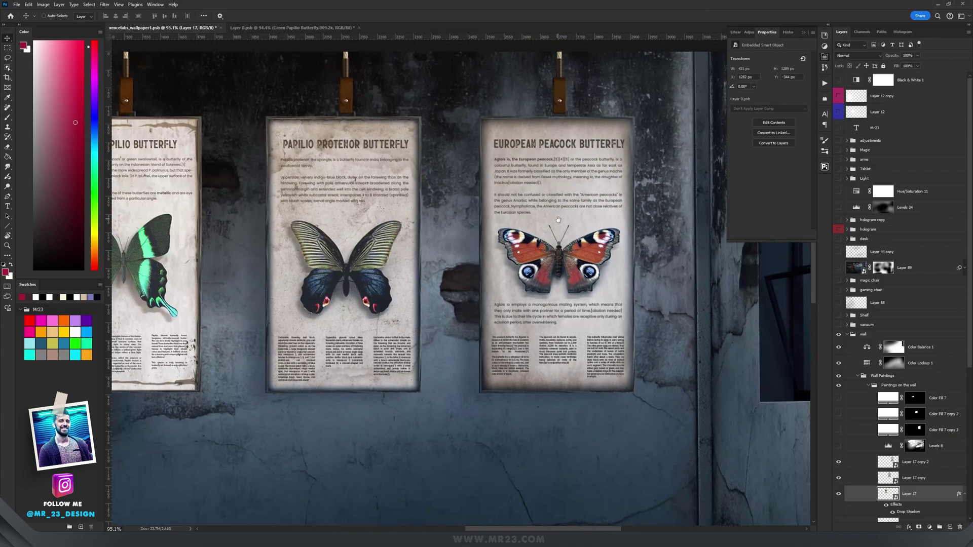
drag(558, 220, 569, 237)
scroll(579, 228, down, 2)
scroll(582, 209, up, 8)
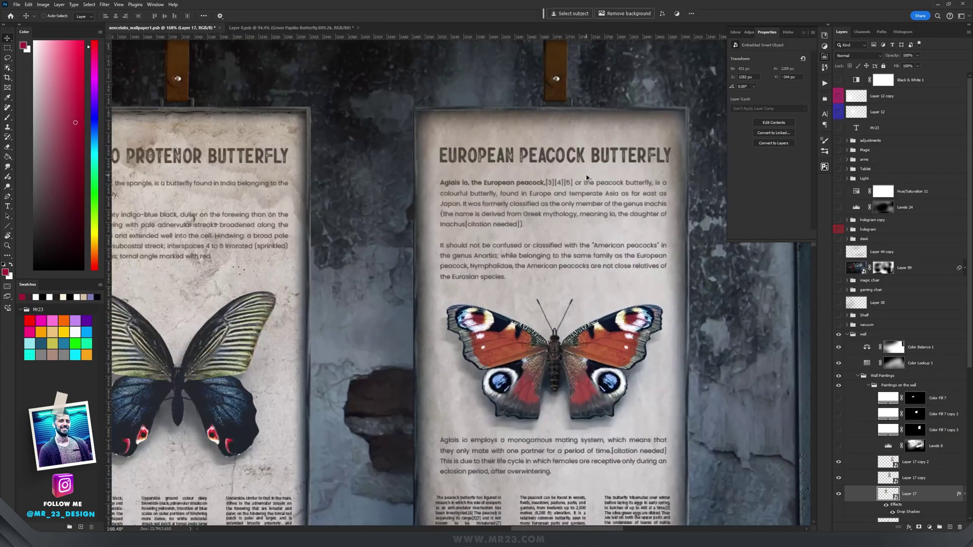
scroll(587, 177, up, 3)
scroll(587, 180, down, 2)
drag(549, 396, 530, 199)
drag(317, 209, 561, 336)
drag(473, 320, 536, 296)
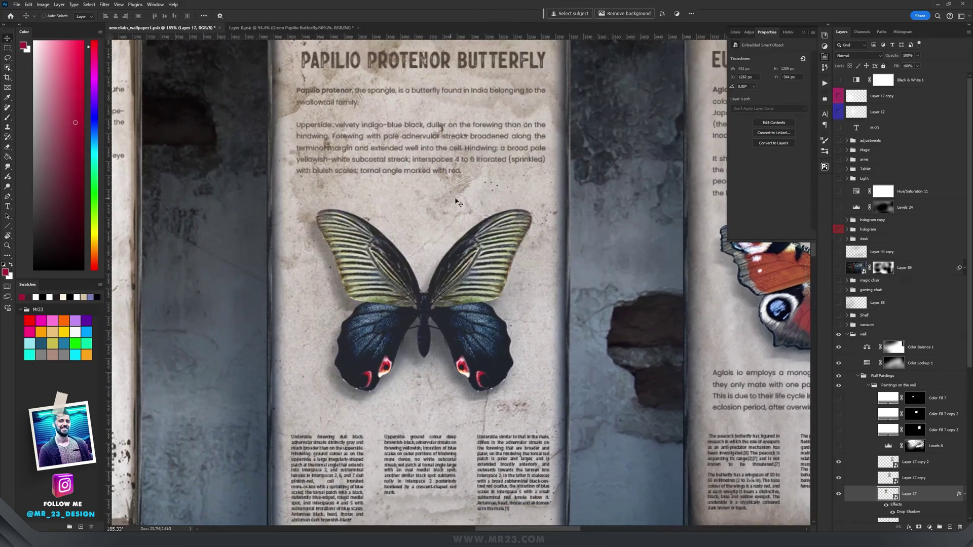
- Compare the wall posters with and without the Multiply shadows layer behind them
scroll(457, 203, down, 6)
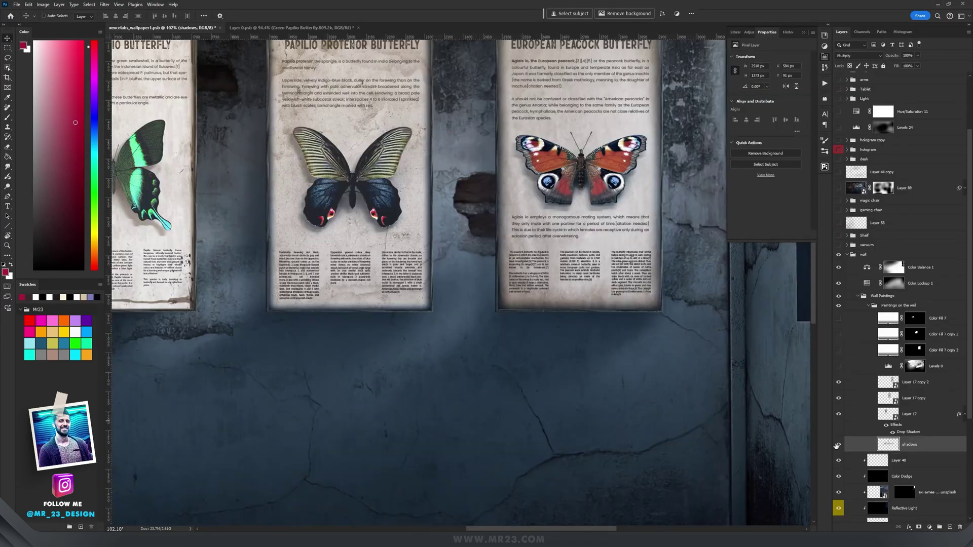
click(839, 444)
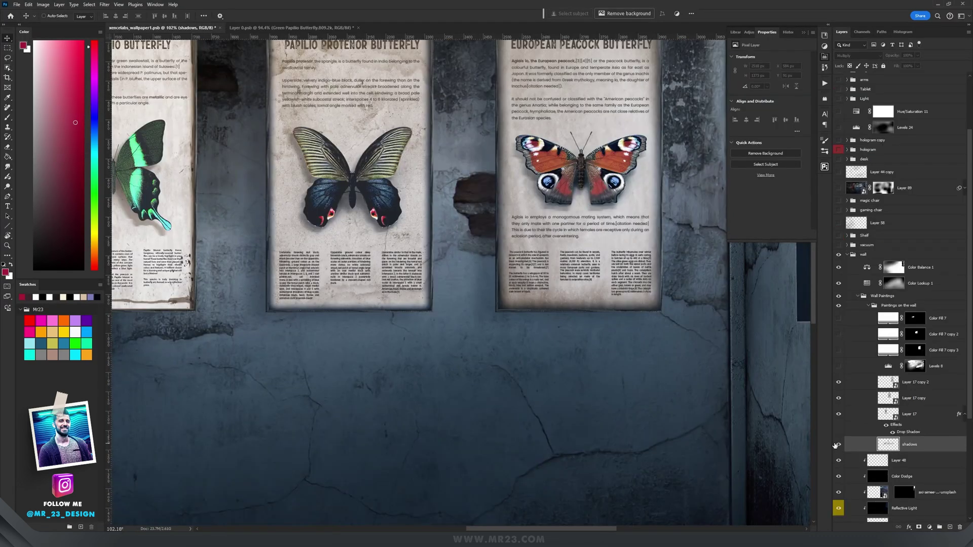
click(838, 444)
scroll(597, 335, down, 2)
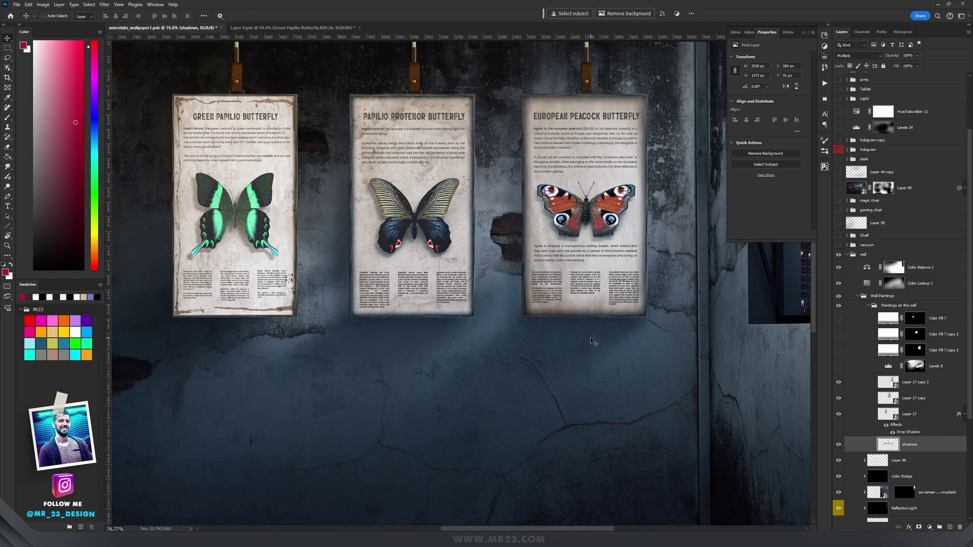
scroll(593, 341, down, 2)
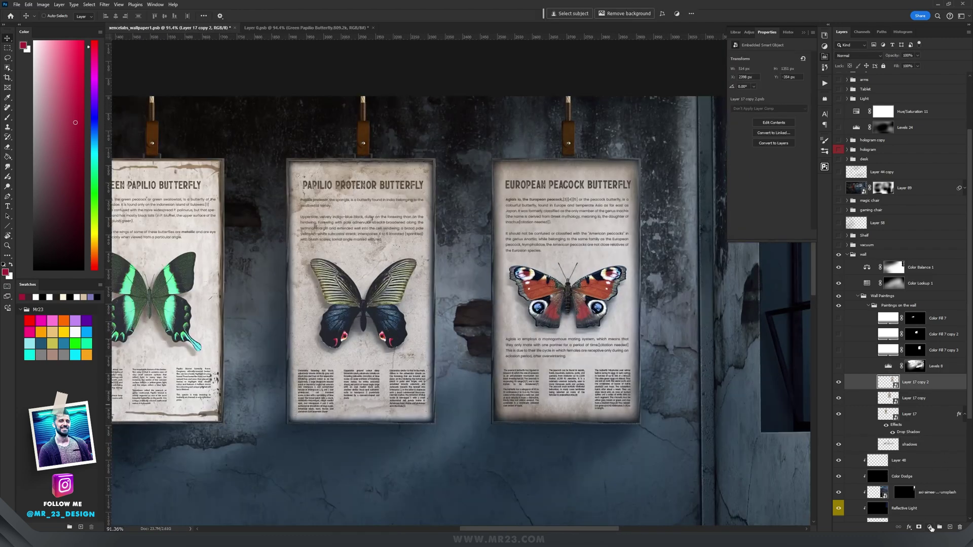
- Darken the butterfly posters by lowering the Levels 8 output white to 102
drag(806, 135, 771, 137)
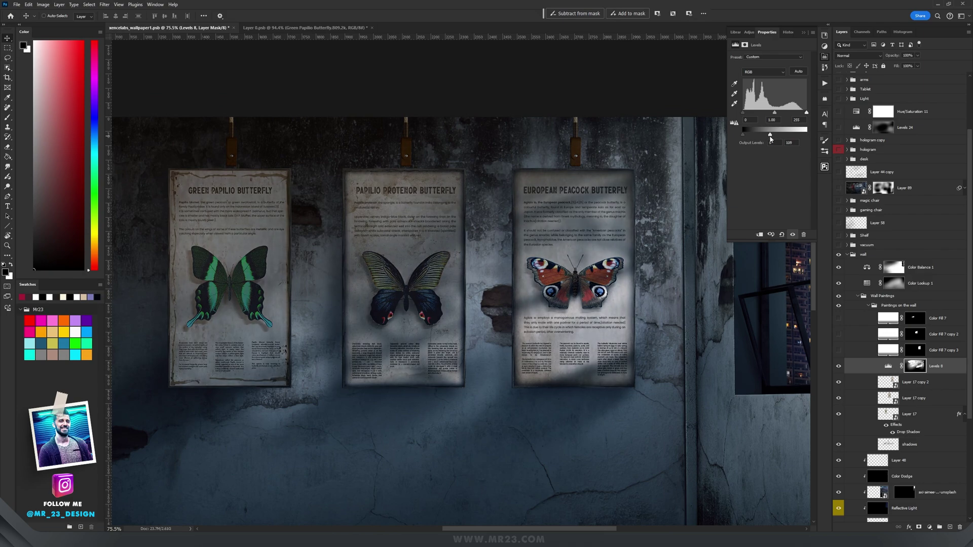
scroll(547, 238, up, 4)
scroll(547, 239, down, 8)
drag(601, 225, 523, 230)
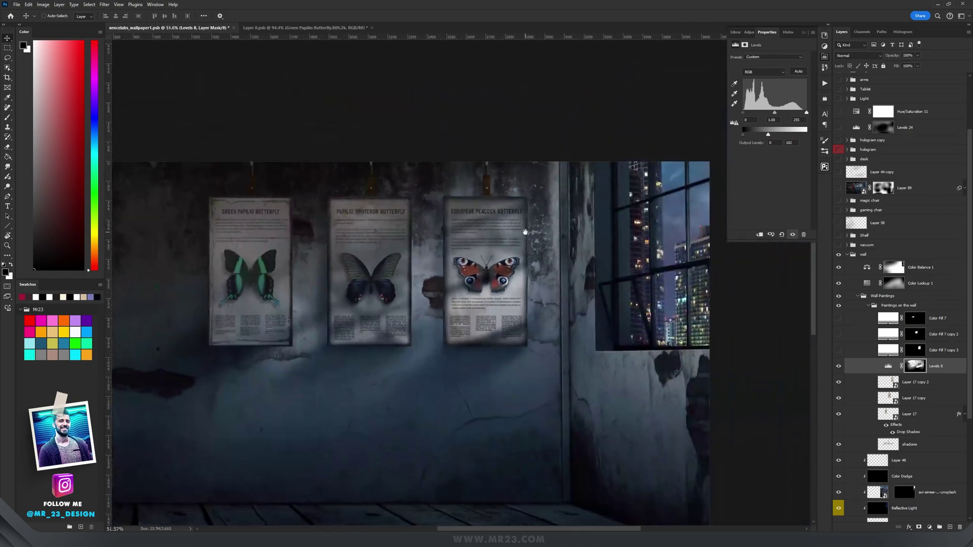
scroll(494, 228, up, 3)
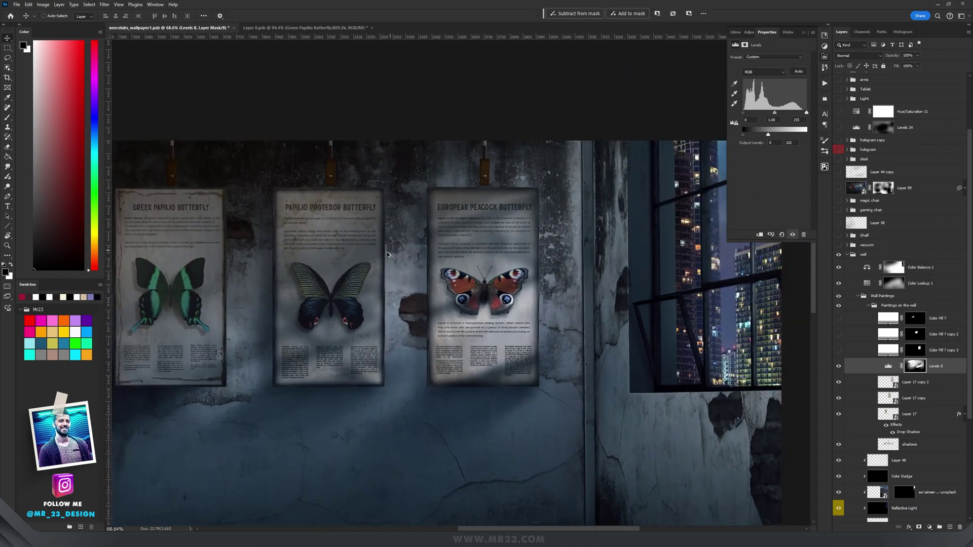
- Add a white solid color fill at 20% opacity above Color Fill 7 copy 3 and invert its mask to hide it
drag(167, 280, 326, 246)
scroll(325, 245, up, 5)
drag(564, 171, 478, 209)
scroll(580, 200, right, 8)
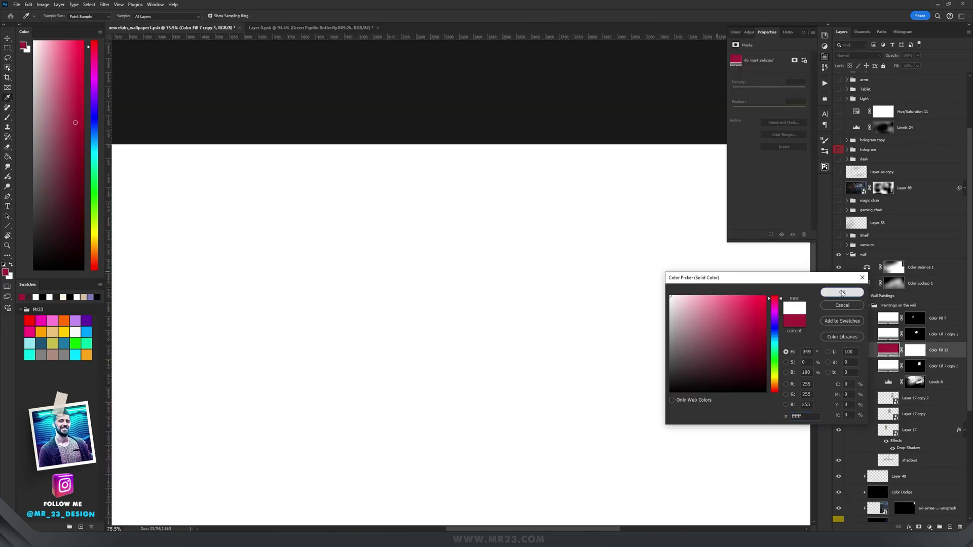
click(843, 293)
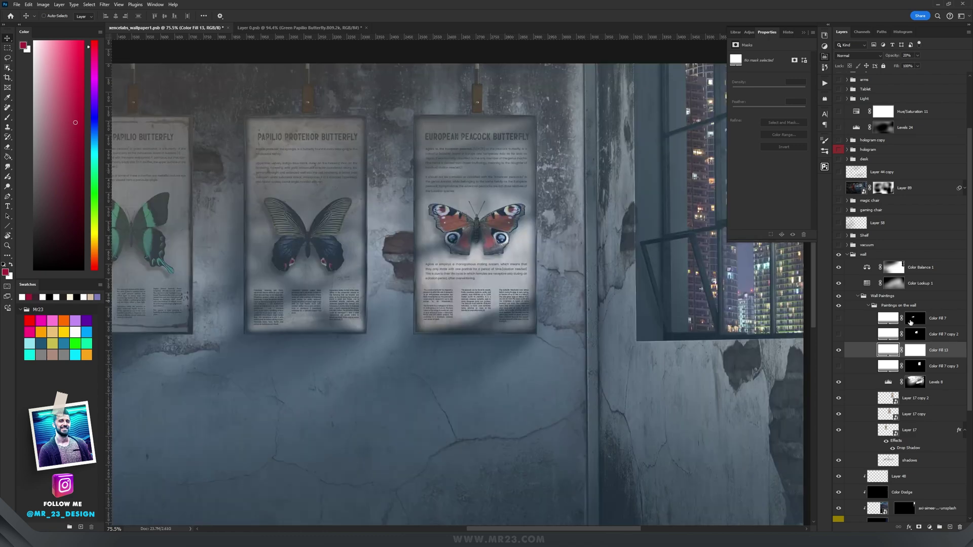
click(915, 351)
click(783, 147)
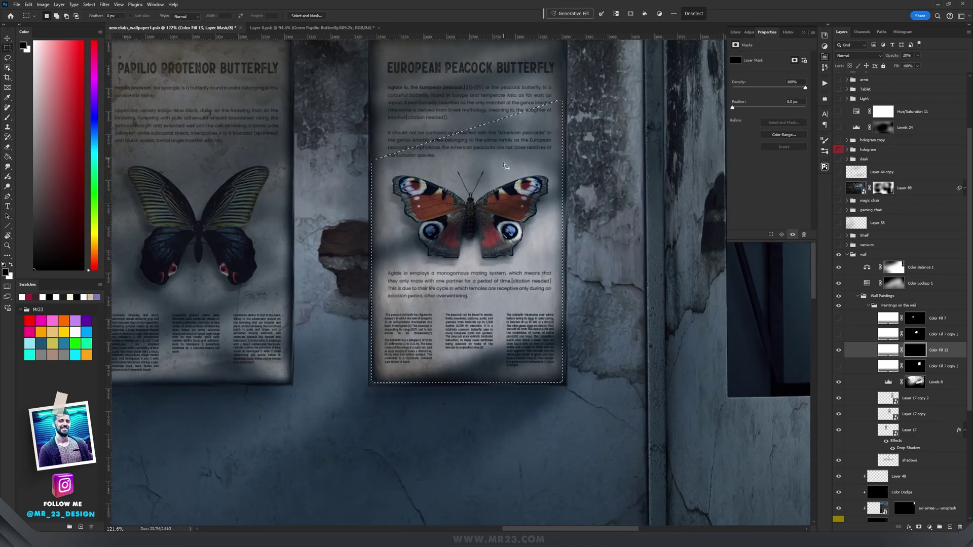
- Choose the first soft round brush with 0% hardness from the MR23 Brushes set for the new fill's mask
scroll(505, 165, up, 3)
key(b)
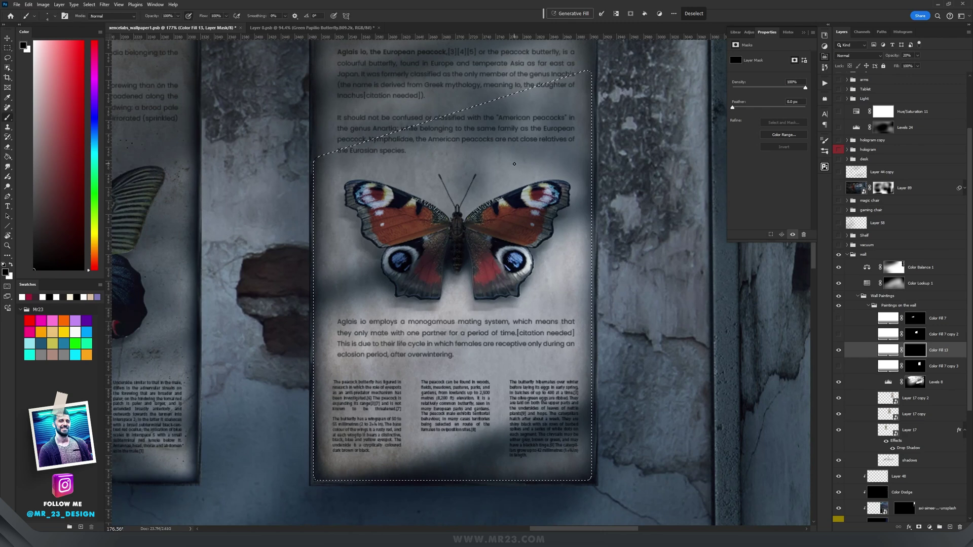
right_click(551, 168)
click(576, 262)
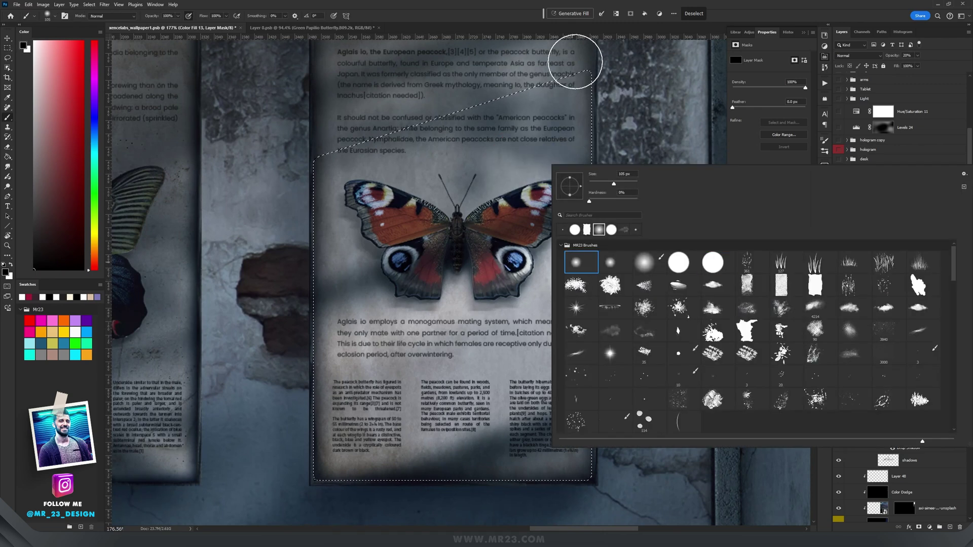
key(Return)
- With a larger white brush, paint the fill's mask inside the selection along the European Peacock poster, and deselect
scroll(472, 269, down, 2)
key(x)
key(bracketright)
key(bracketright)
key(bracketright)
key(bracketright)
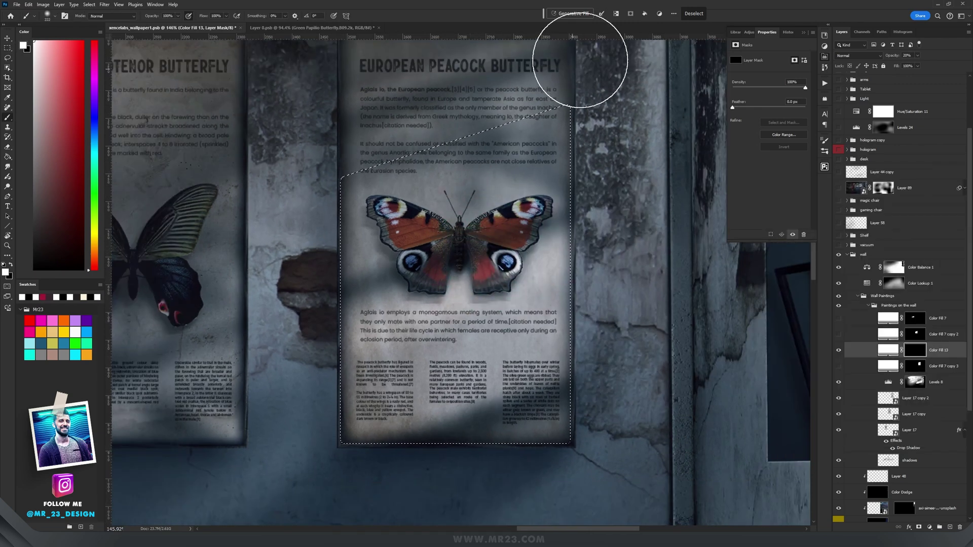
mouse_move(587, 48)
mouse_down()
mouse_move(600, 96)
mouse_move(288, 222)
mouse_move(611, 140)
mouse_move(636, 224)
mouse_move(685, 300)
mouse_move(631, 420)
mouse_up()
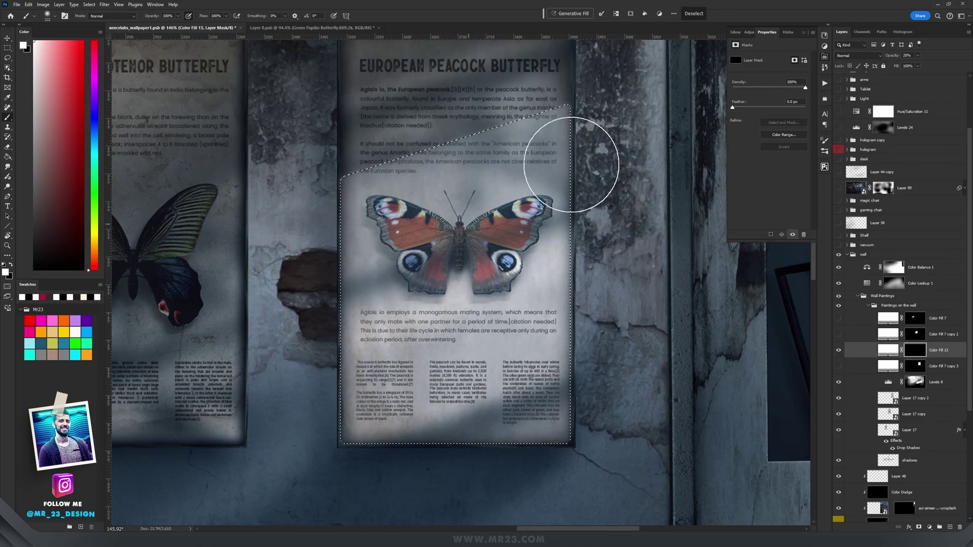
key(ctrl+d)
- Show the Color Fill 7 light layers and check the light falling across the three butterfly posters
scroll(484, 239, down, 4)
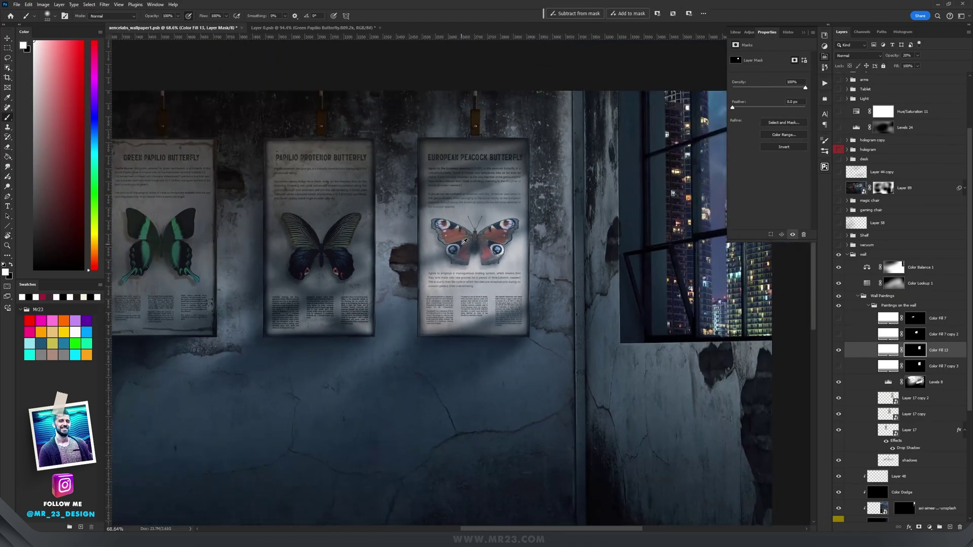
scroll(464, 242, up, 3)
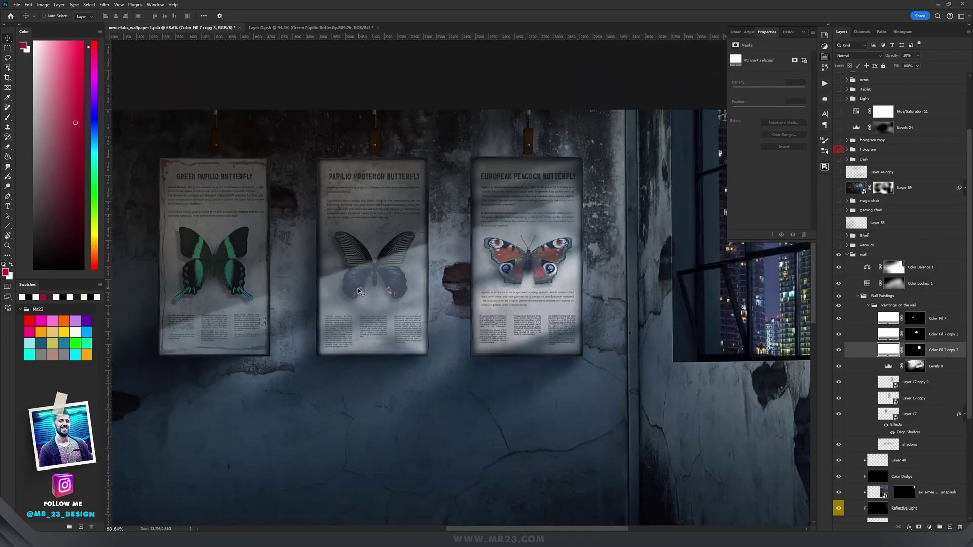
drag(315, 295, 357, 293)
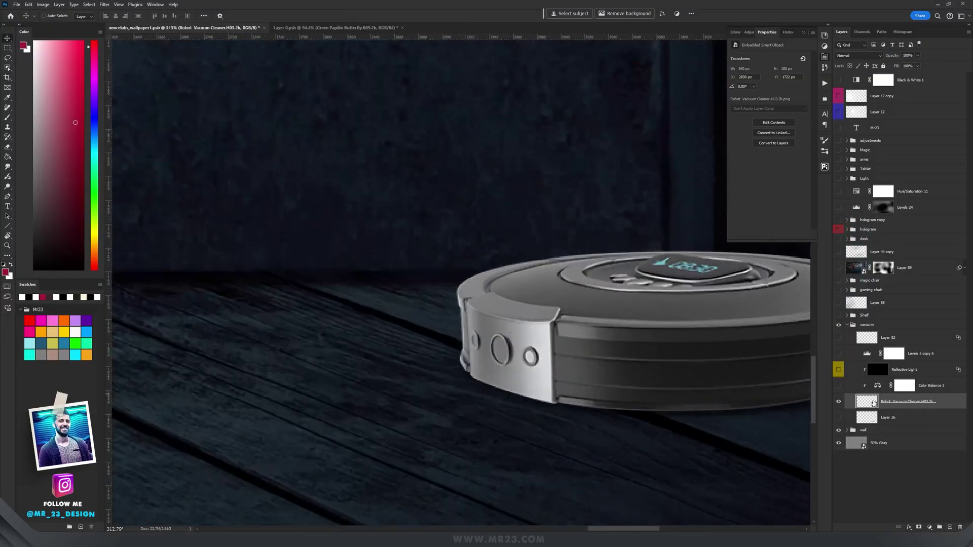
- Inspect the robot vacuum cleaner on the floor and show the Levels adjustment that darkens it
drag(714, 353, 599, 334)
scroll(525, 358, down, 4)
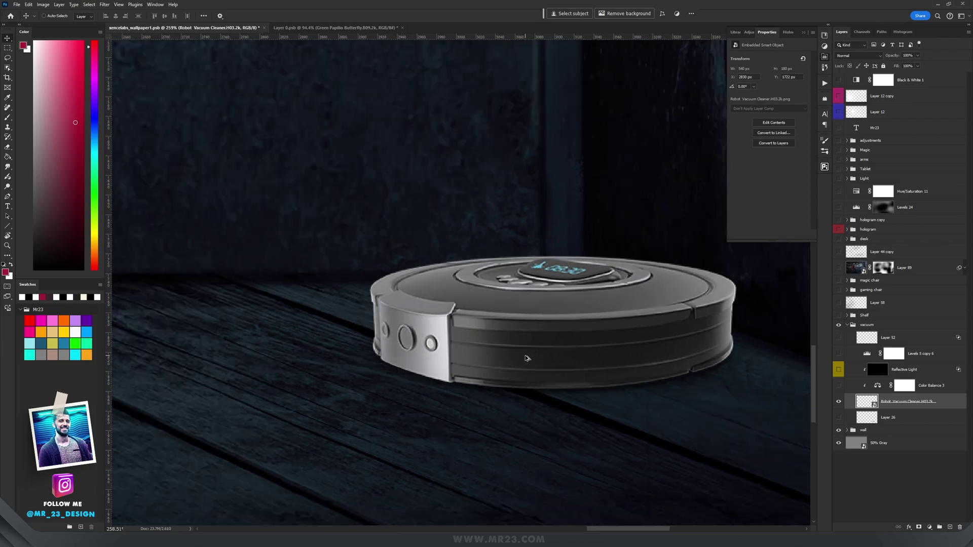
scroll(525, 359, down, 4)
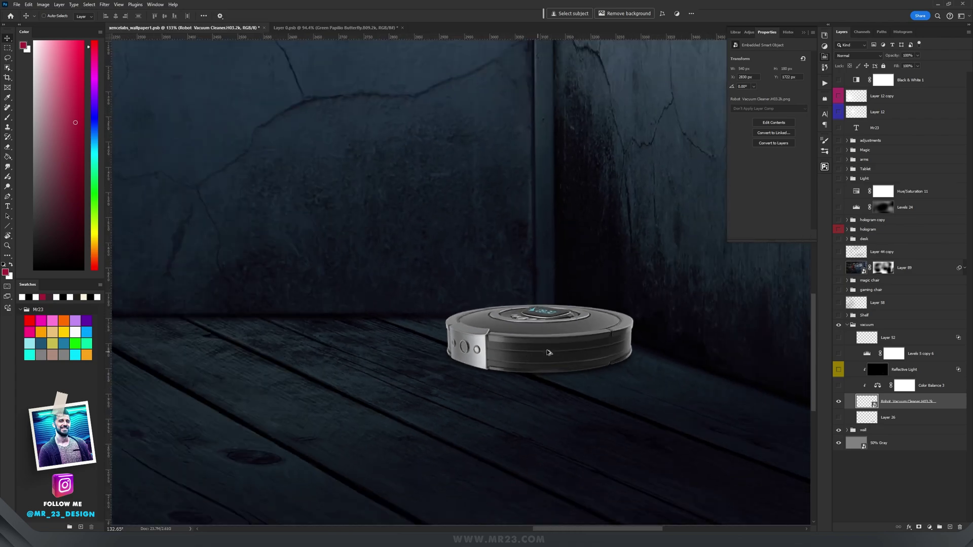
click(838, 354)
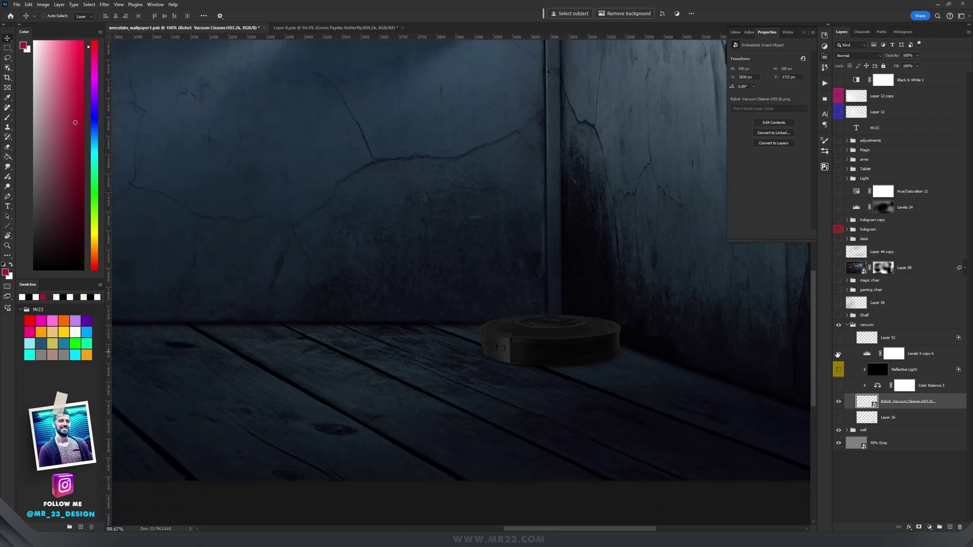
- Show the Color Balance 3 adjustment clipped to the robot vacuum and review its tone ranges
scroll(587, 342, up, 4)
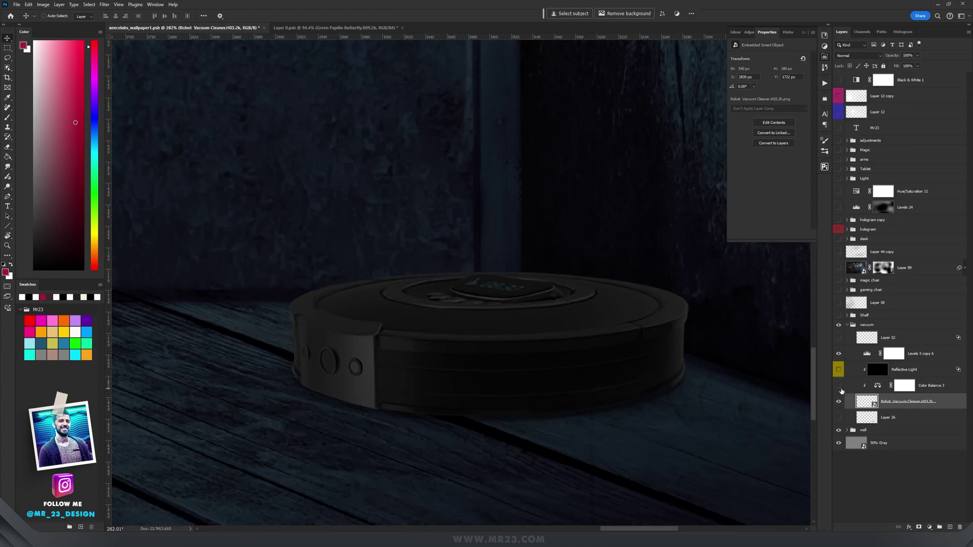
click(899, 388)
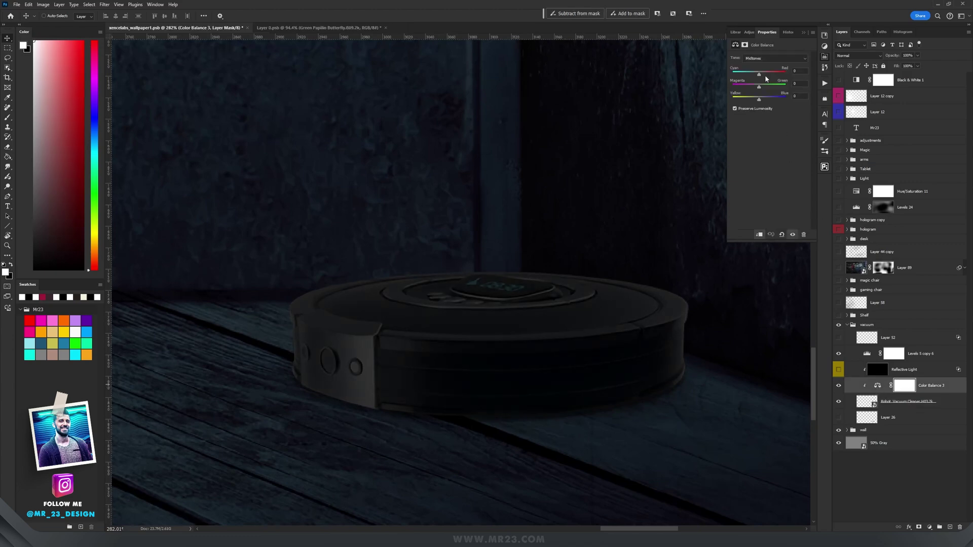
click(766, 58)
click(767, 68)
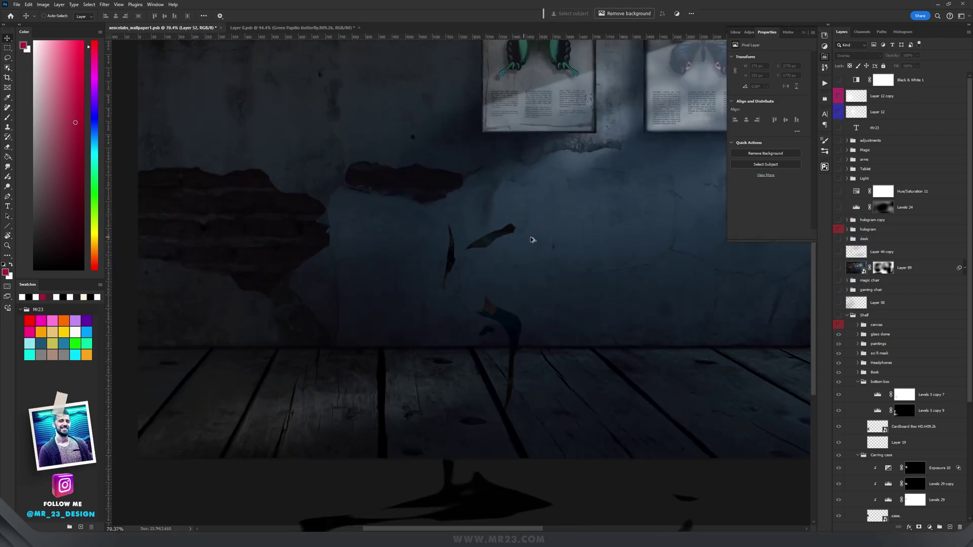
- Show the wall shelves and review the two clipped Levels adjustments that darken them
scroll(532, 239, up, 1)
drag(531, 239, 643, 379)
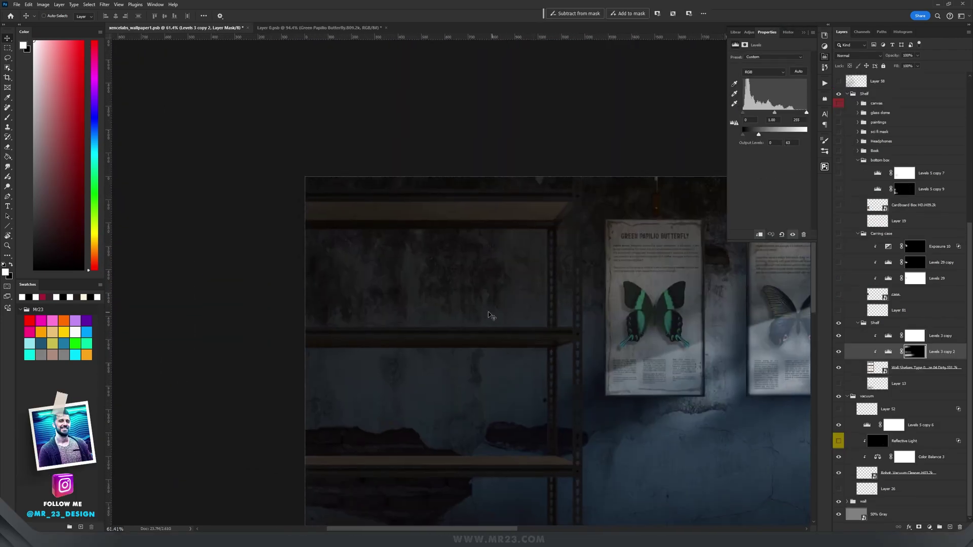
scroll(489, 315, up, 2)
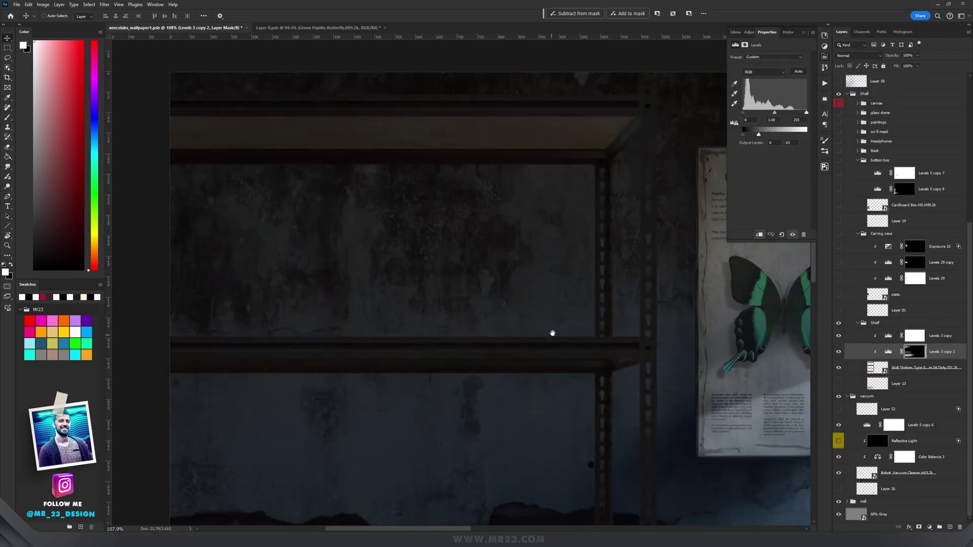
drag(552, 333, 532, 185)
click(894, 339)
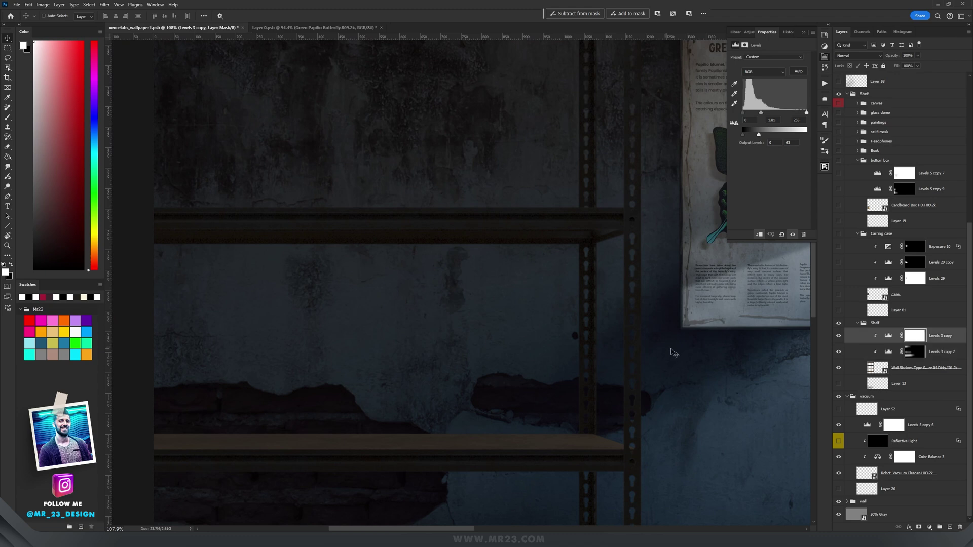
- Show the Multiply shadow on Layer 13 beneath the wall shelves and check it around the bottom shelf
drag(552, 476, 512, 155)
scroll(507, 436, up, 7)
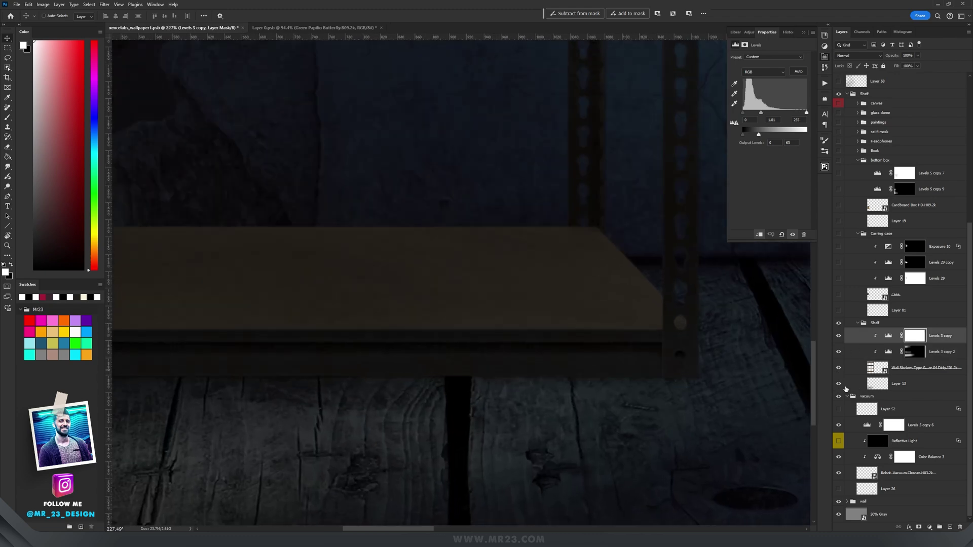
click(900, 384)
scroll(687, 336, down, 5)
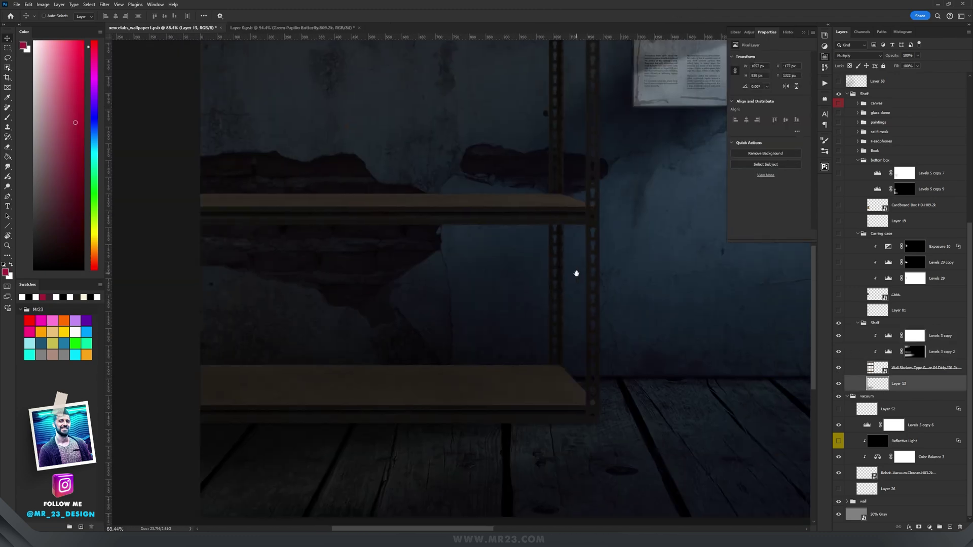
scroll(576, 274, down, 4)
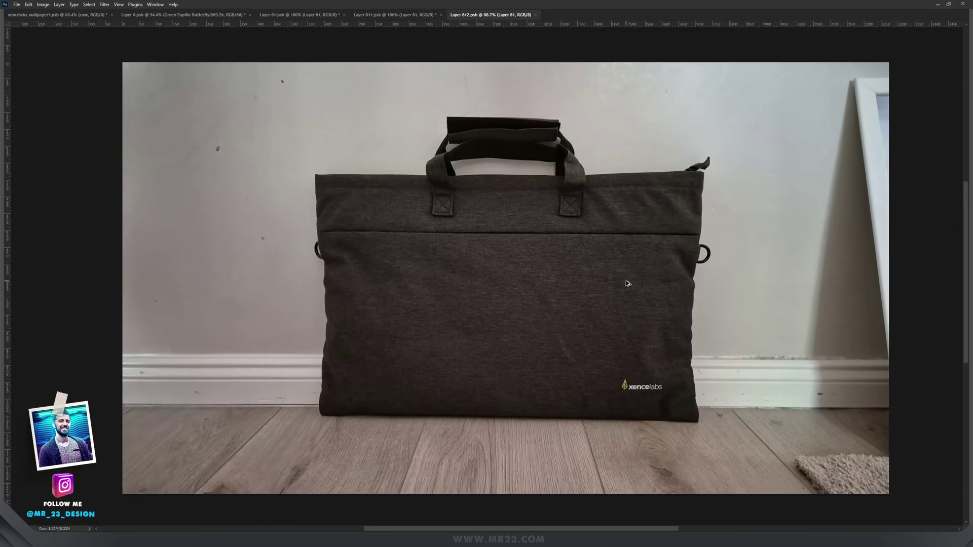
- Examine the carrying case's source photo and its cutout inside the nested smart objects
scroll(628, 284, down, 2)
key(Tab)
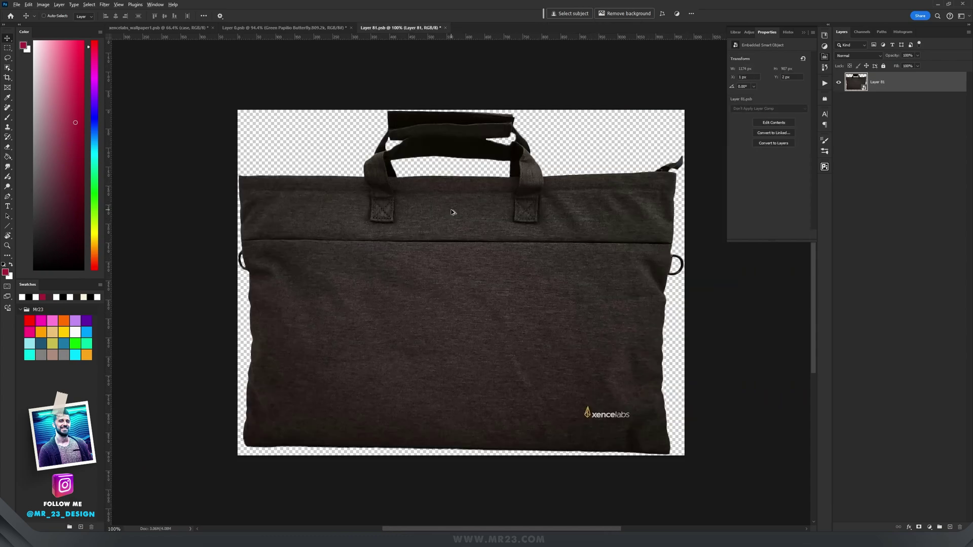
key(Tab)
- Return to the room composite and try moving the carrying case about 225 px along the shelf into the canvas
scroll(448, 211, up, 4)
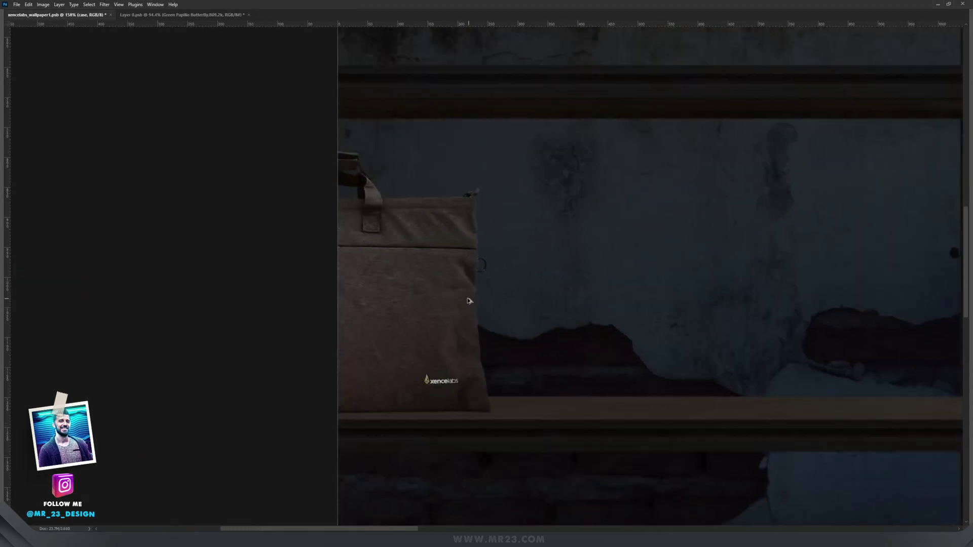
drag(452, 289, 601, 292)
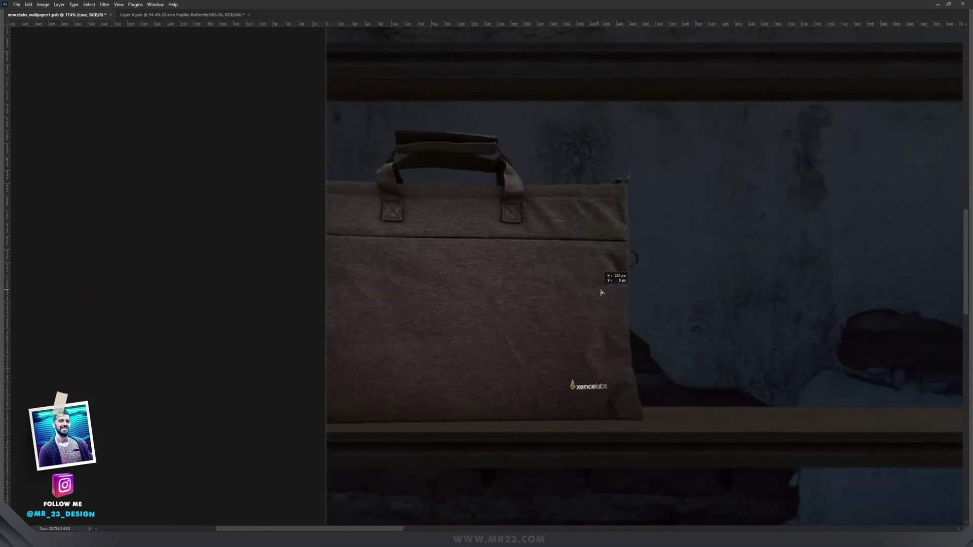
scroll(602, 292, down, 5)
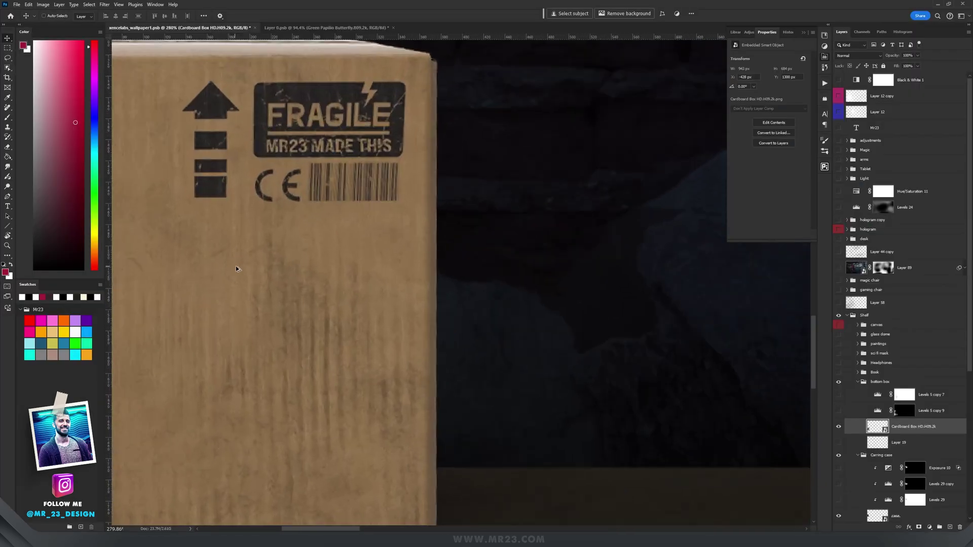
- Try moving the cardboard box farther along the bottom shelf and undo the move
scroll(403, 287, down, 4)
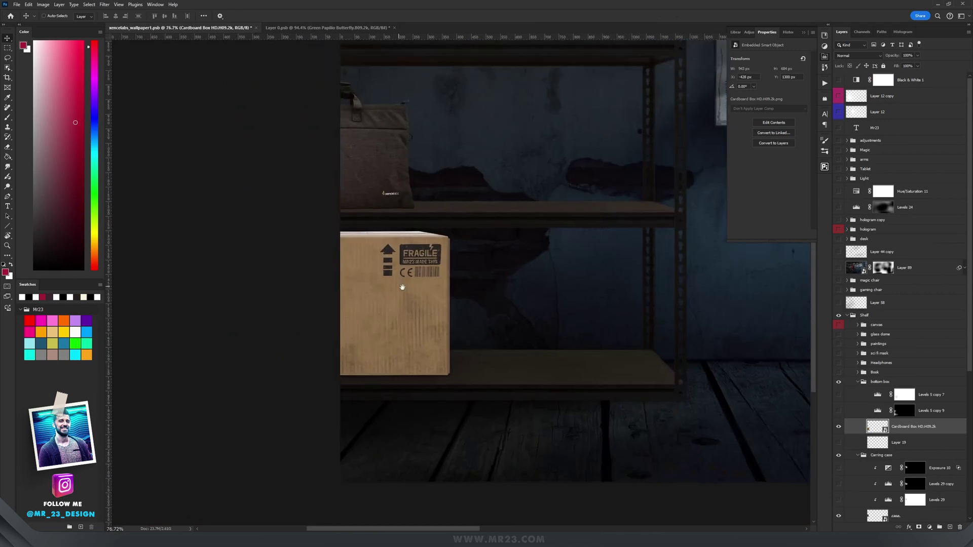
drag(403, 288, 413, 290)
drag(550, 324, 635, 323)
key(ctrl+z)
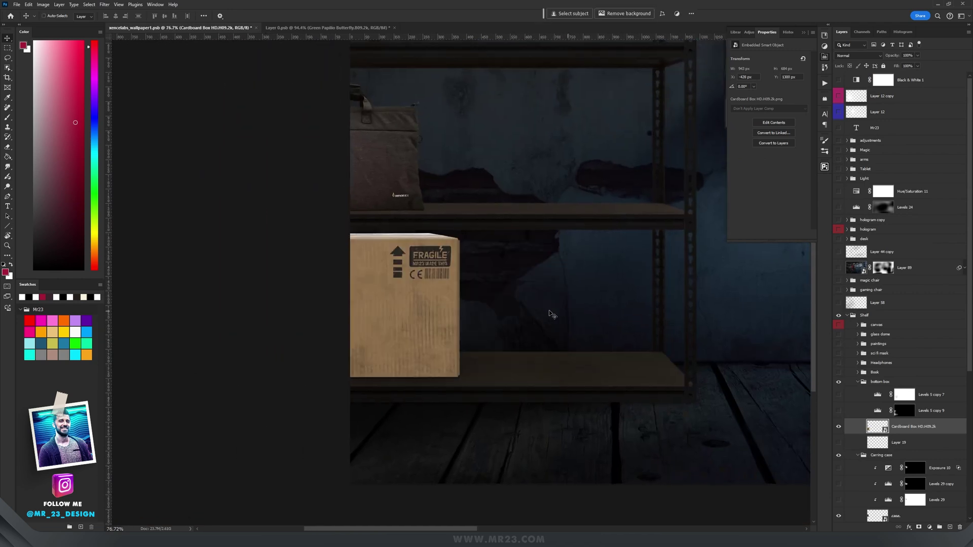
- Examine the cardboard box's edges and its FRAGILE label up close
scroll(450, 299, up, 2)
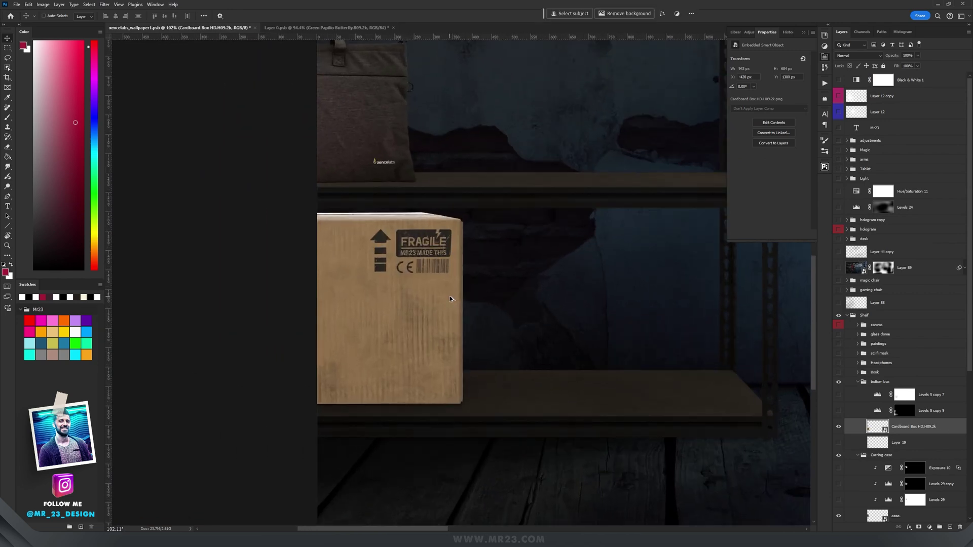
scroll(413, 279, up, 10)
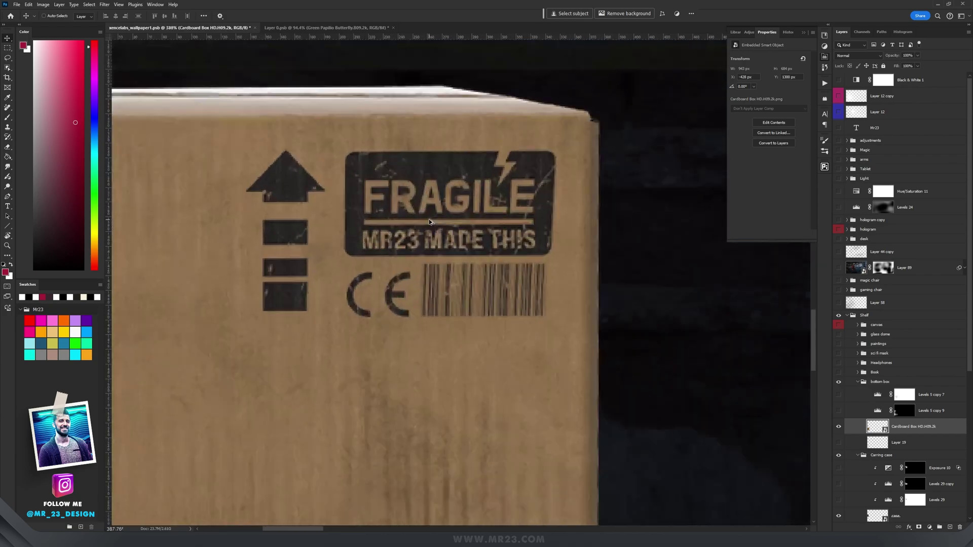
scroll(435, 245, down, 7)
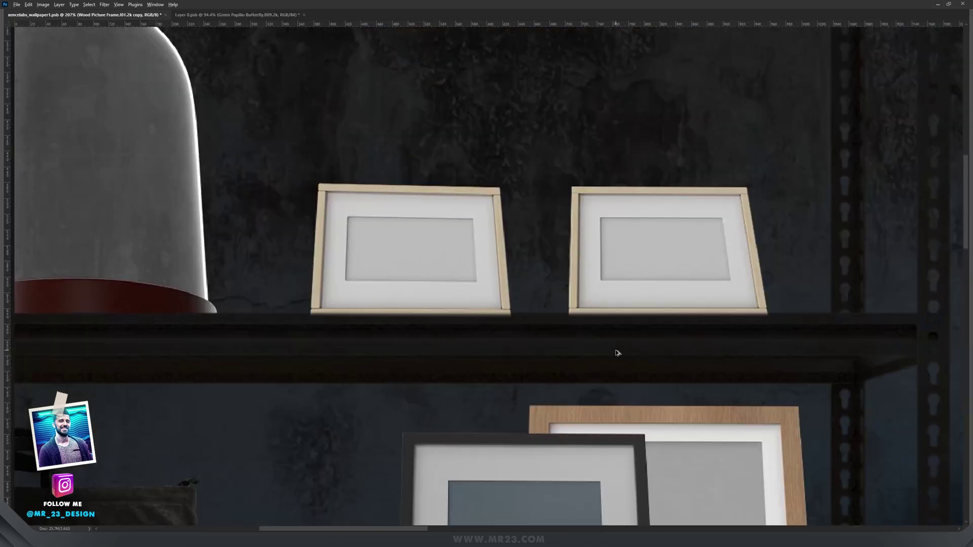
- Show the white Color Fill layers inside the black frame and the wooden frame on the lower shelf
scroll(615, 352, up, 5)
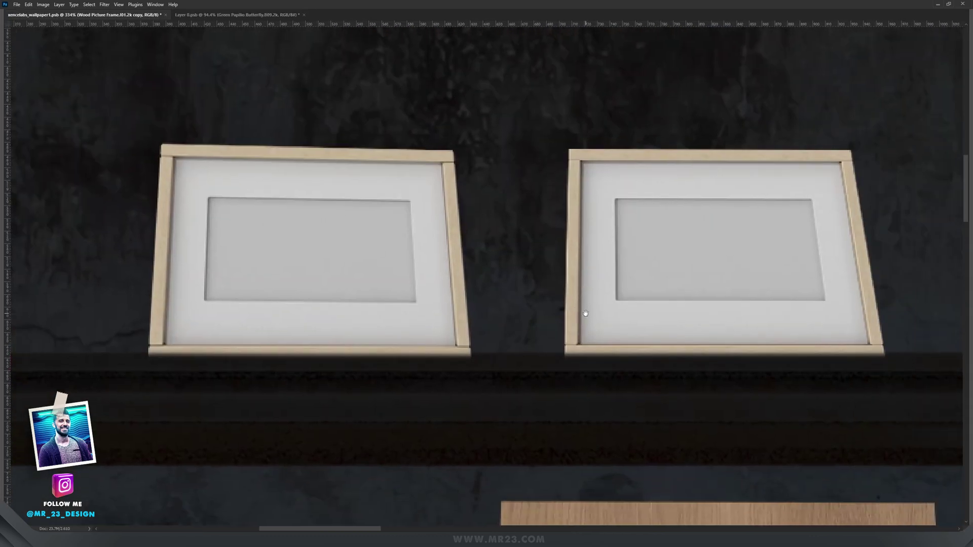
scroll(585, 314, down, 5)
key(Tab)
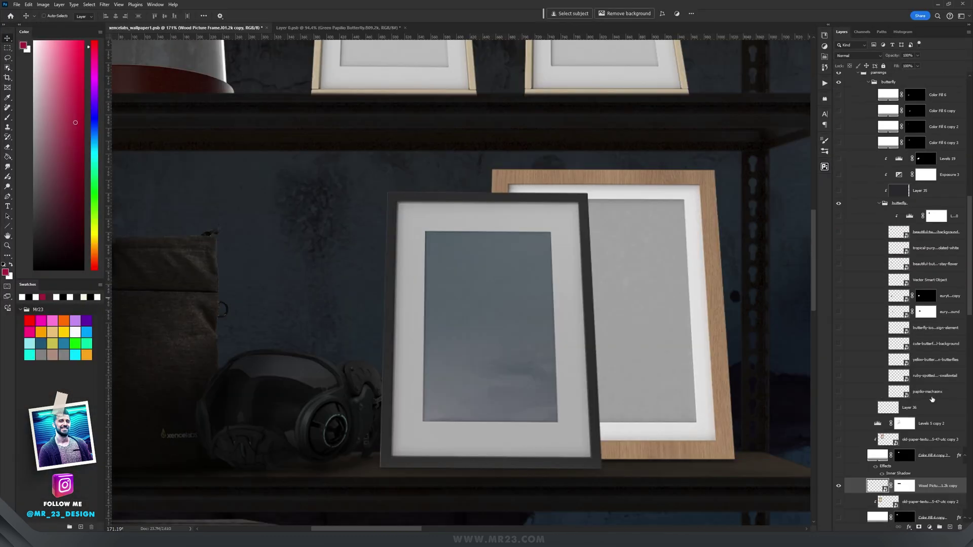
drag(581, 382, 537, 303)
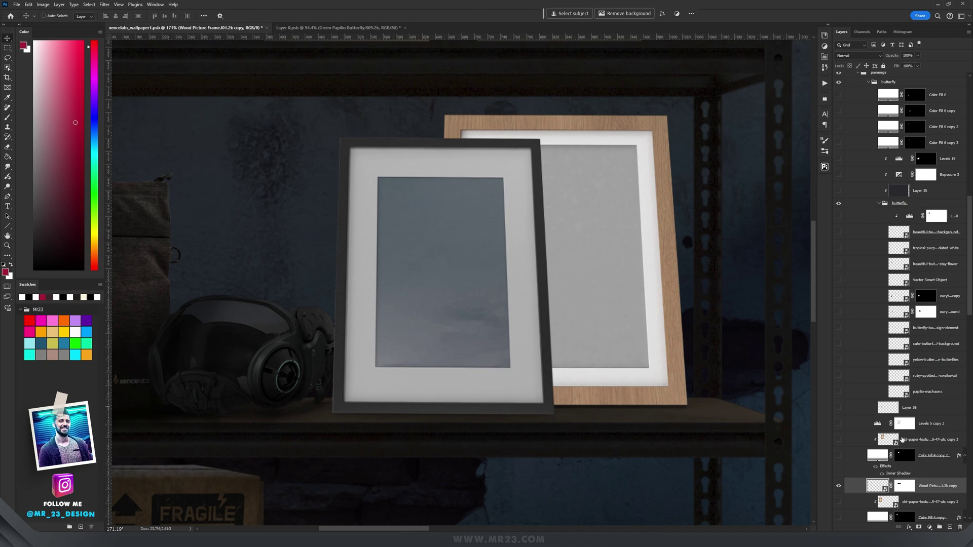
scroll(902, 439, down, 5)
scroll(549, 154, up, 3)
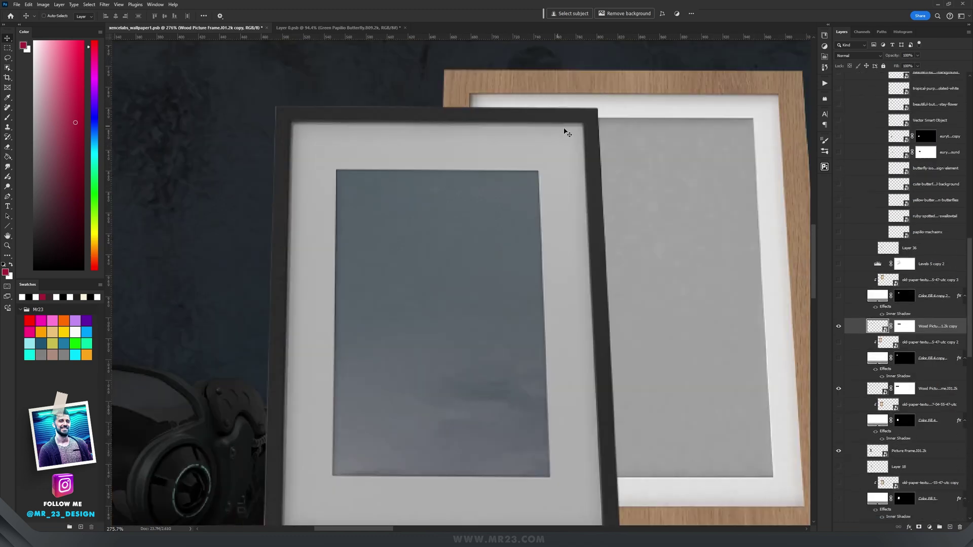
click(839, 421)
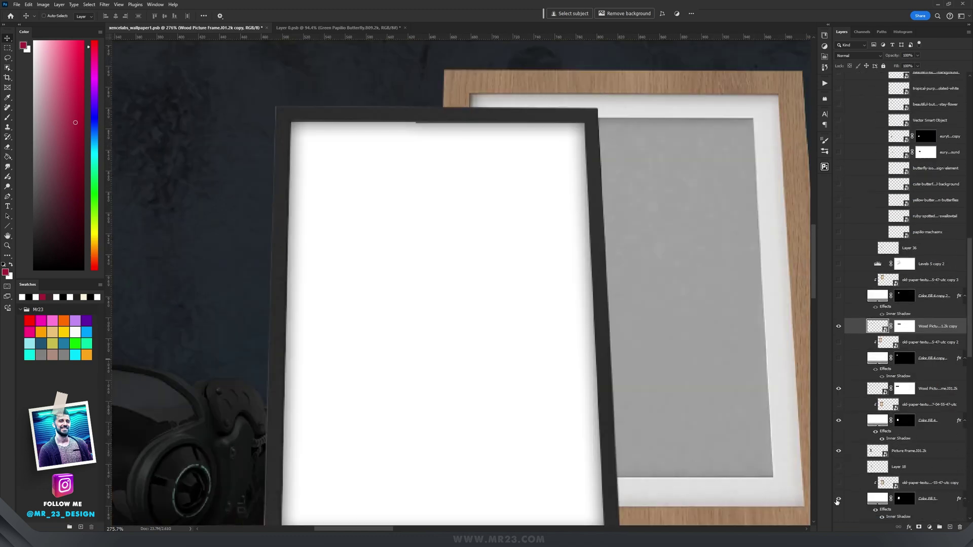
click(839, 499)
drag(734, 254, 628, 219)
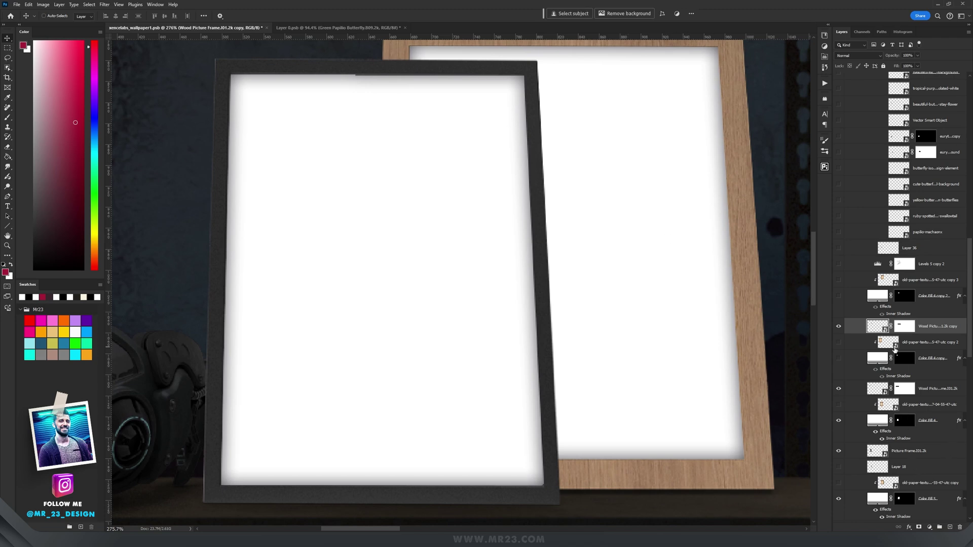
- Check the fill's inner shadow by toggling its effects, and show the old-paper textures clipped inside the two large frames
scroll(919, 387, down, 2)
click(876, 400)
click(876, 399)
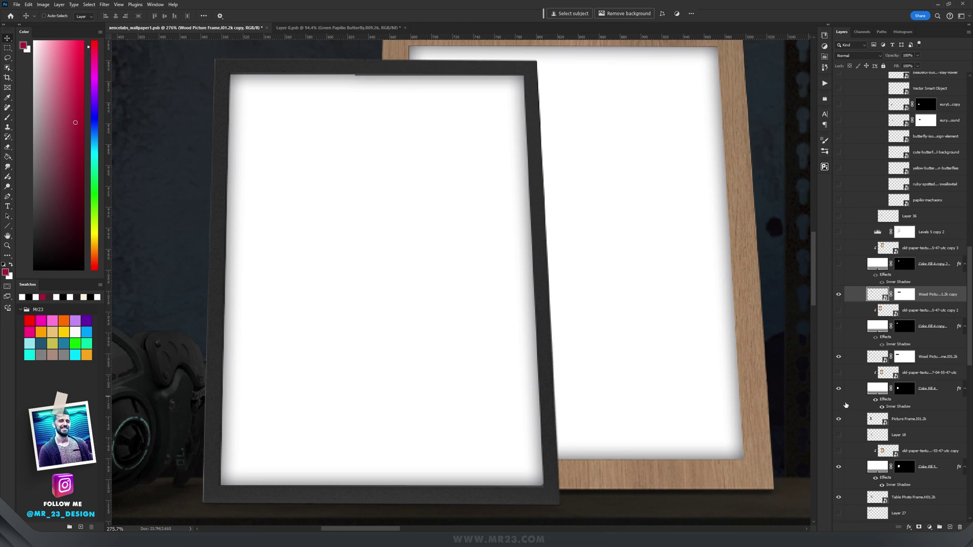
click(876, 399)
click(876, 399)
click(838, 372)
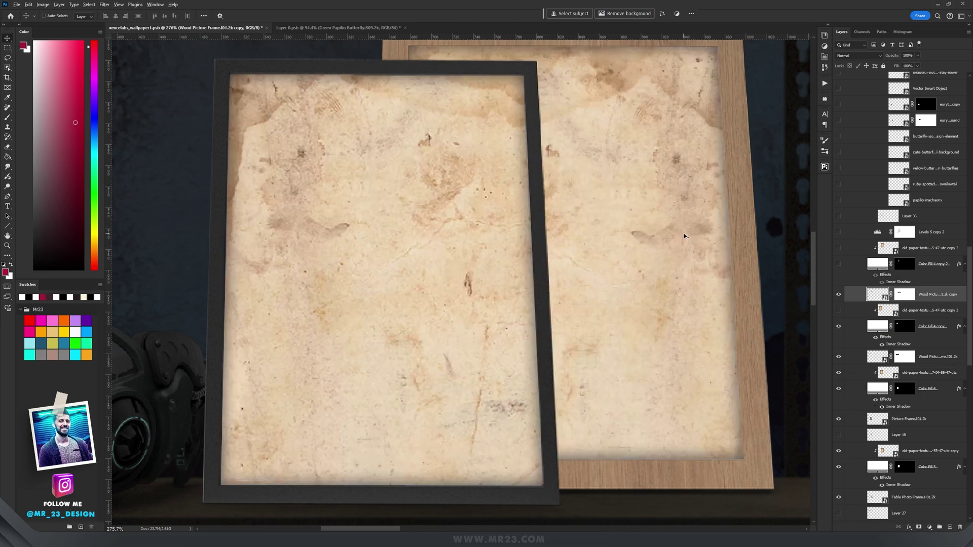
- Show Layer 18, the Multiply shadow that the black frame casts onto the wooden frame behind it
scroll(684, 237, down, 4)
scroll(685, 237, up, 2)
click(857, 437)
click(839, 434)
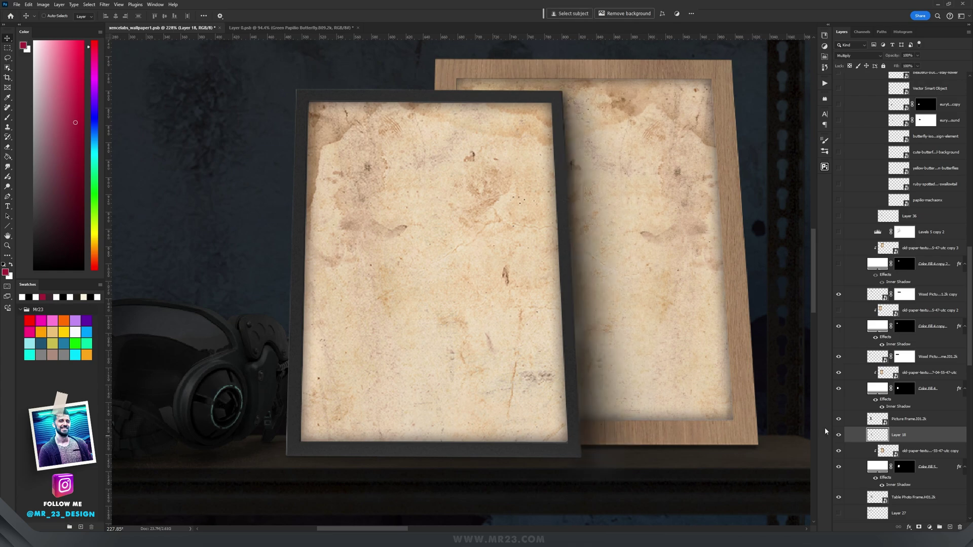
scroll(563, 189, up, 2)
scroll(563, 188, down, 2)
scroll(582, 206, up, 2)
scroll(582, 206, down, 2)
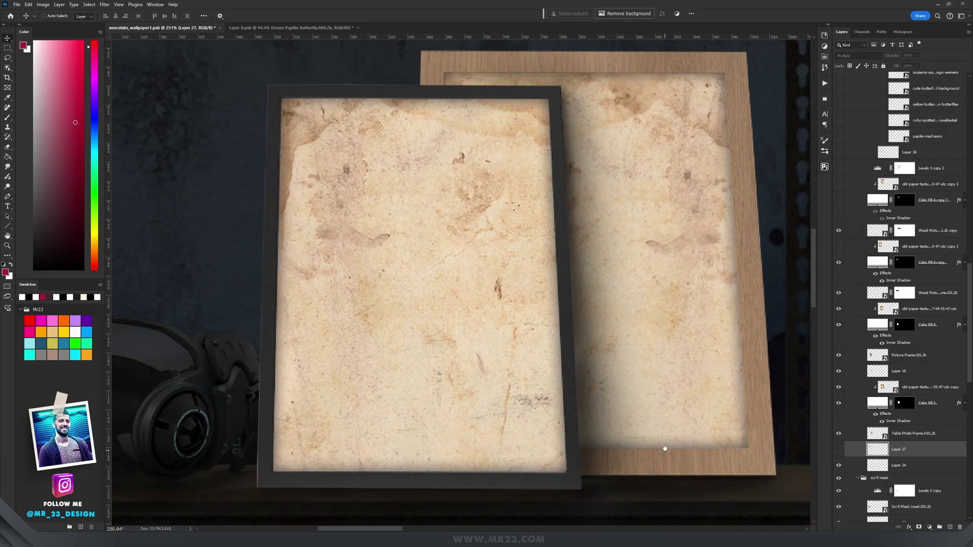
- Show the fill and old-paper textures in the two small upper frames and the Levels 5 copy 2 darkening over all frames
drag(664, 448, 661, 507)
scroll(661, 507, down, 4)
drag(596, 223, 611, 310)
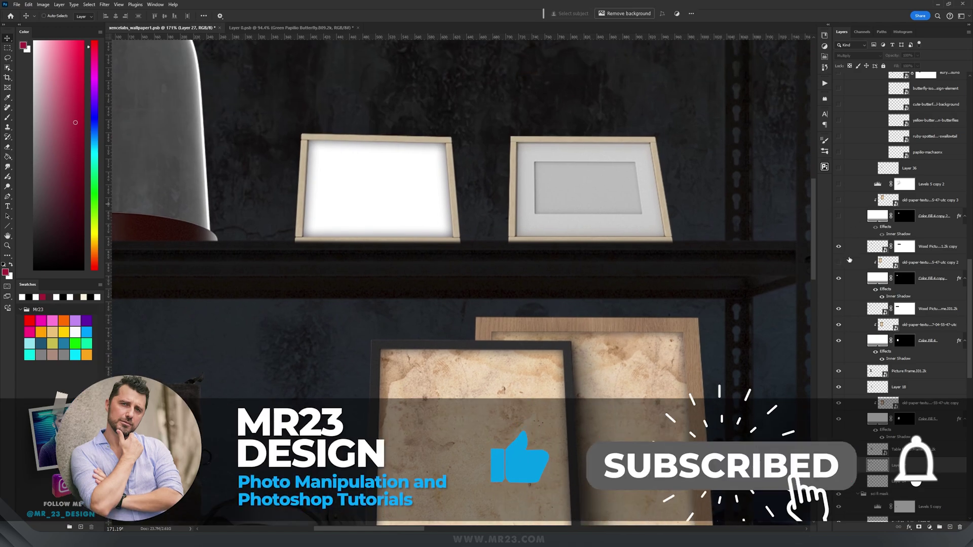
drag(839, 263, 839, 200)
click(839, 185)
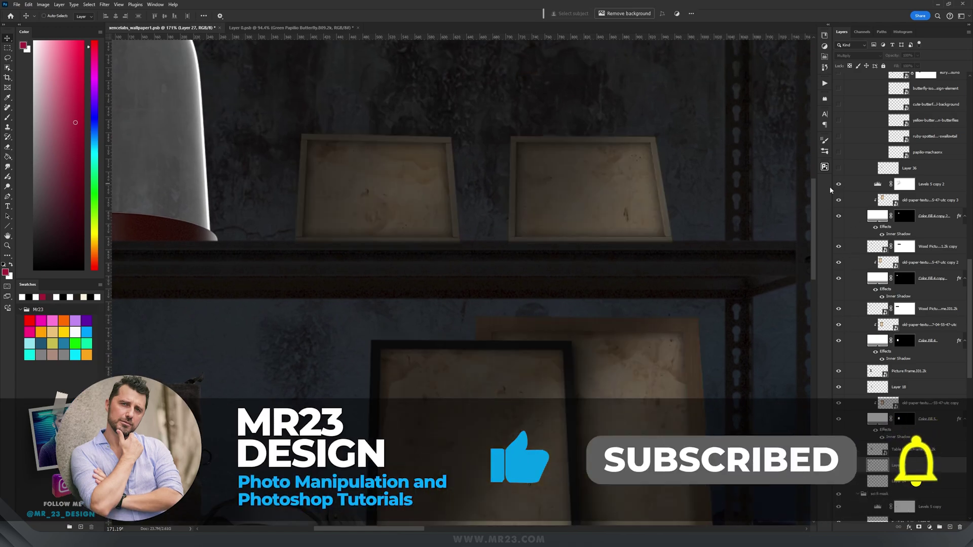
- Show the butterfly cutouts in all four frames and their shadows on Layer 36
scroll(649, 285, down, 4)
scroll(650, 285, down, 2)
scroll(667, 246, up, 3)
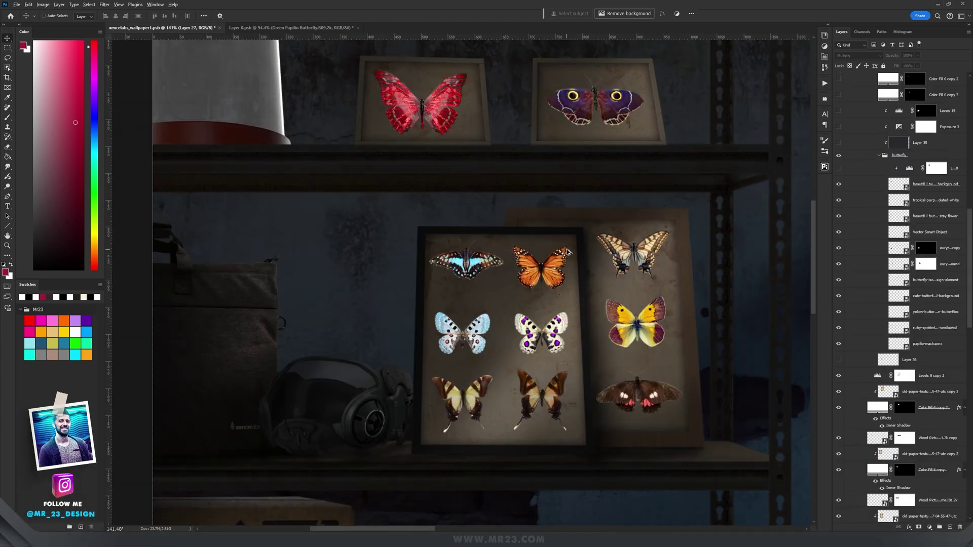
scroll(568, 251, up, 2)
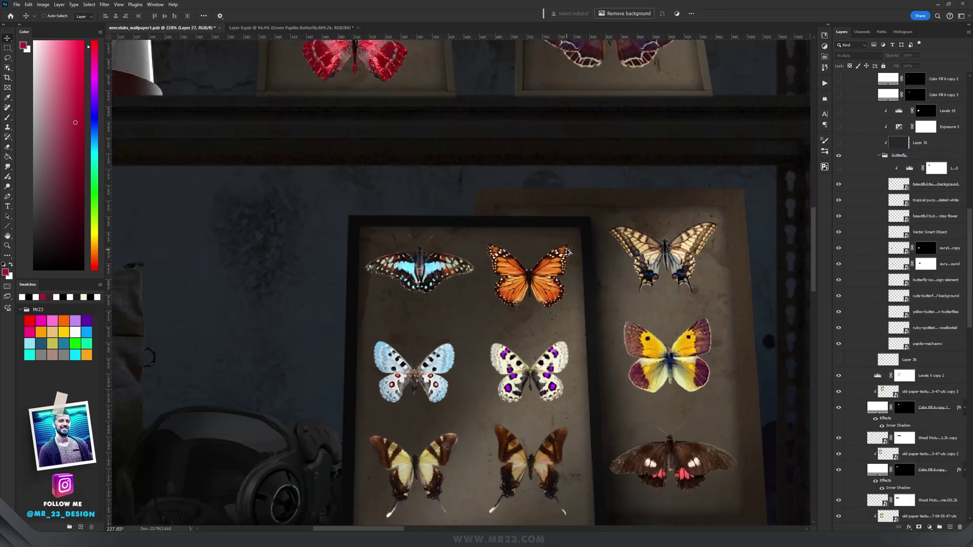
click(839, 359)
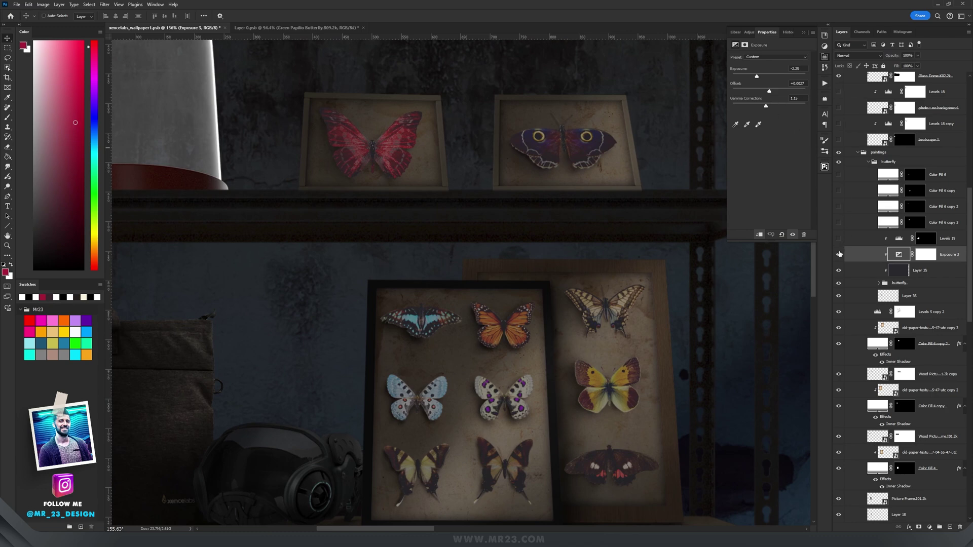
- Show the clipped Exposure 3 and Levels 19 adjustments that shade the framed butterflies
click(839, 254)
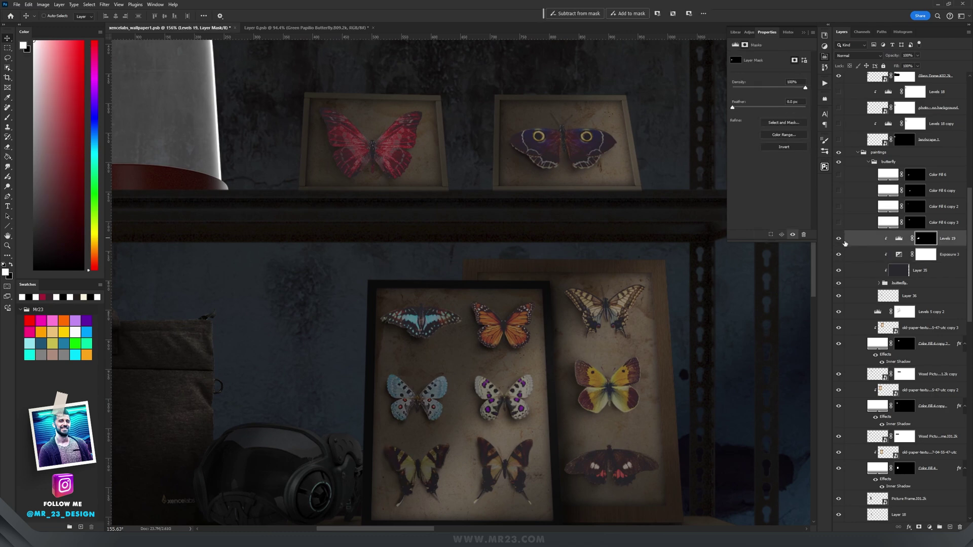
click(839, 239)
click(839, 239)
- Examine the window light falling on the wall posters and show the matching Color Fill 6 light layers over the framed butterflies
drag(468, 333, 503, 224)
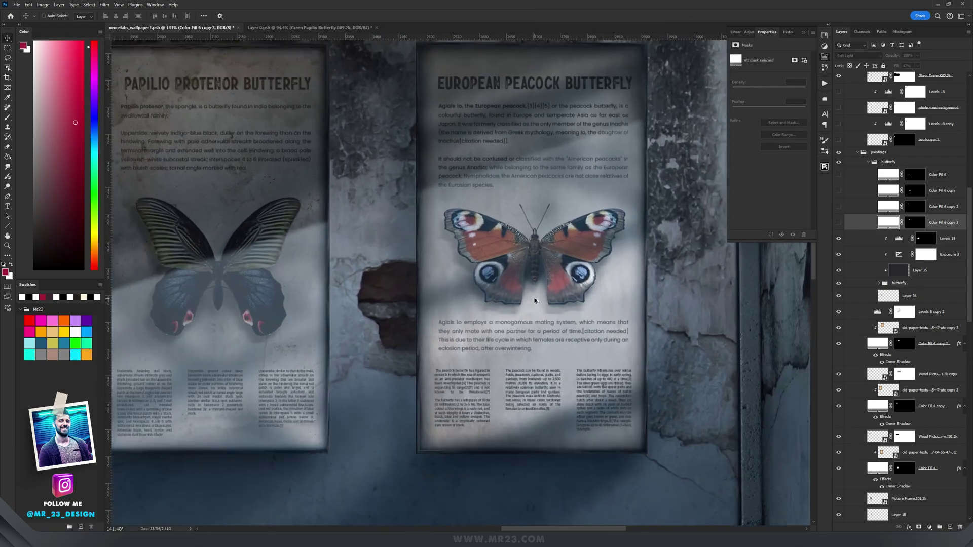
scroll(535, 301, down, 3)
scroll(534, 301, up, 7)
scroll(535, 301, down, 5)
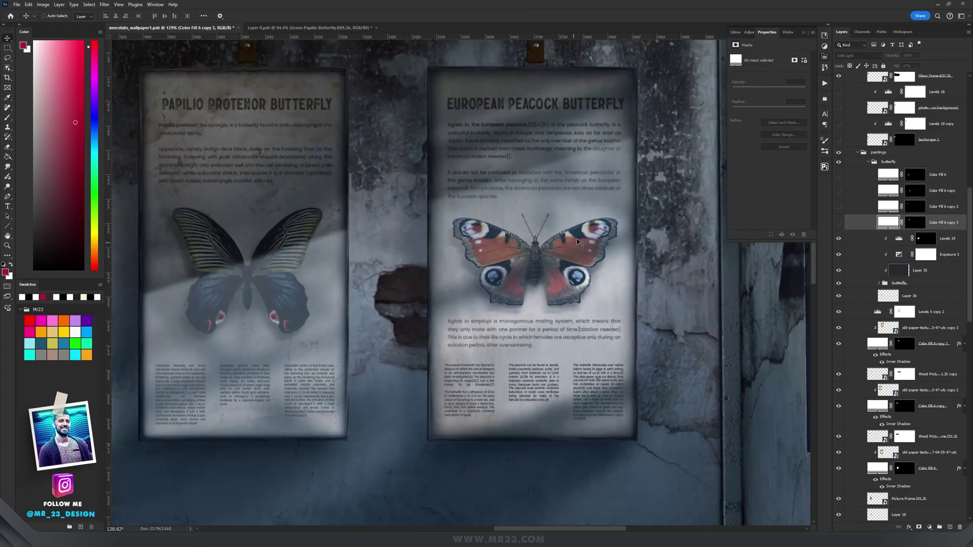
scroll(568, 264, left, 3)
scroll(556, 289, down, 2)
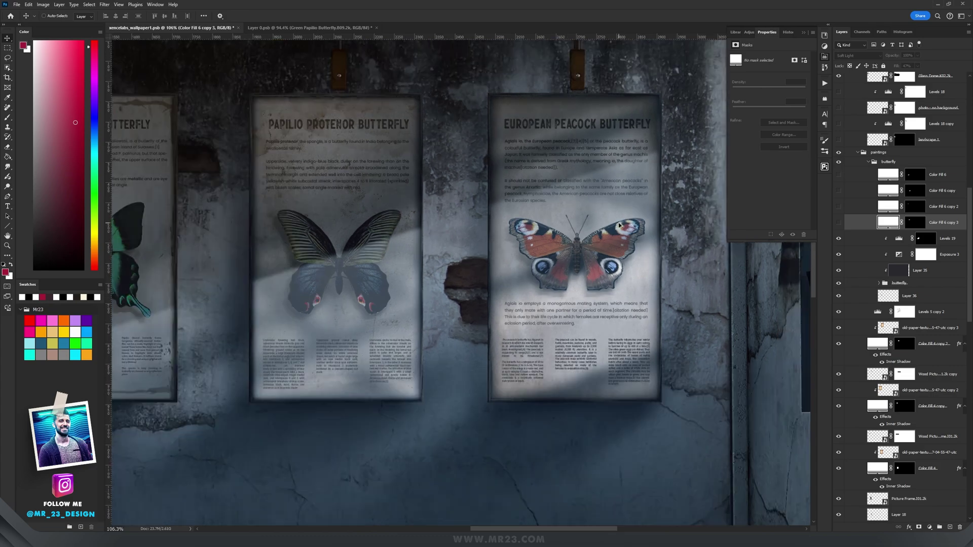
scroll(440, 254, left, 10)
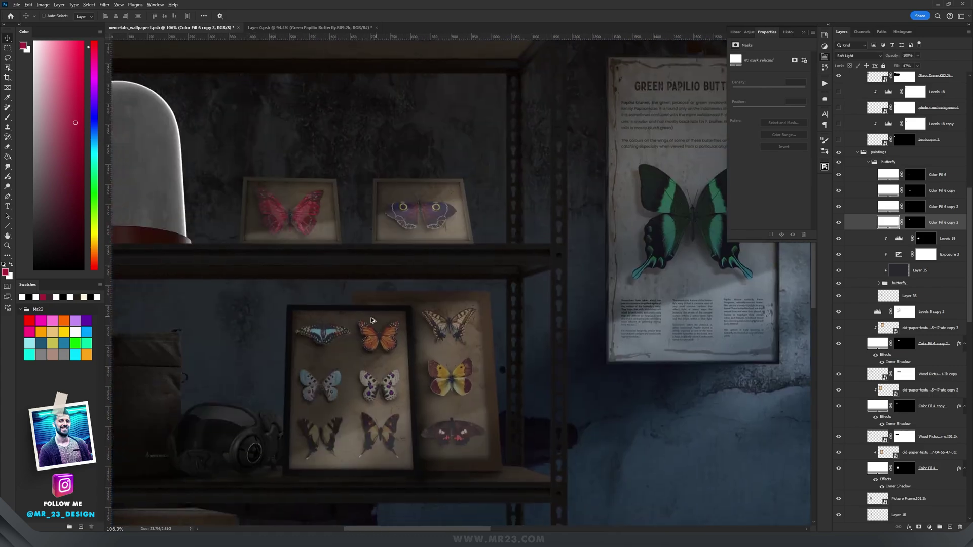
scroll(367, 323, up, 3)
- Try Normal blending on the Color Fill 6 copy 3 light layer and set it back to Soft Light
click(860, 56)
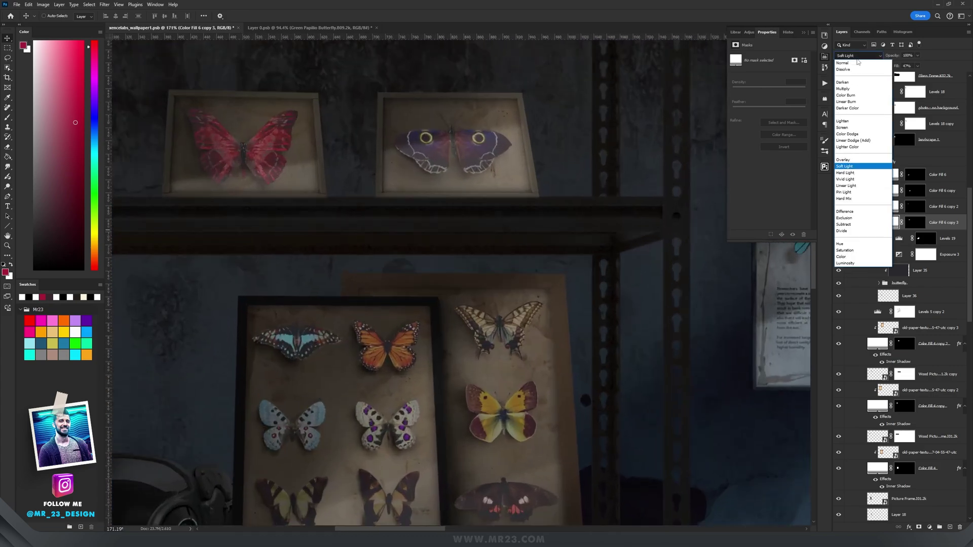
click(857, 62)
click(864, 56)
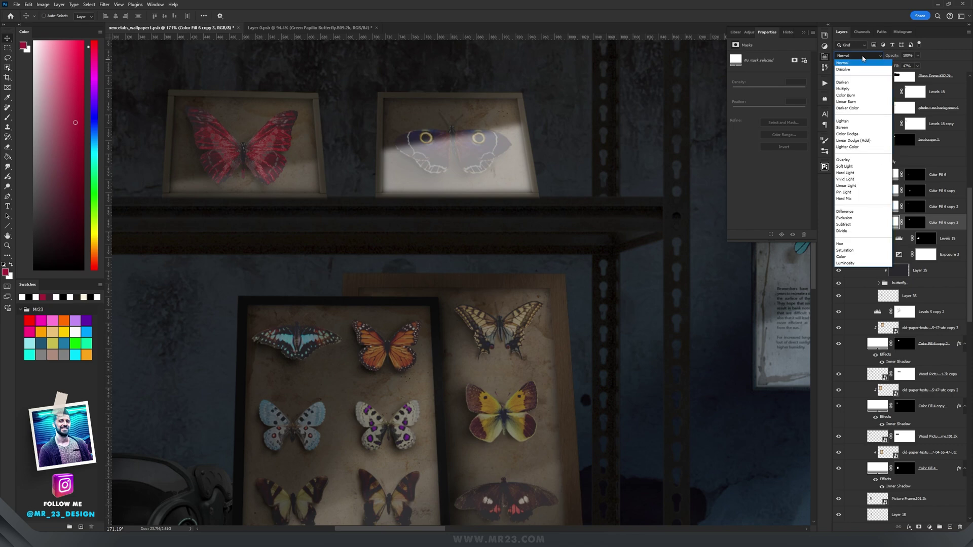
click(845, 166)
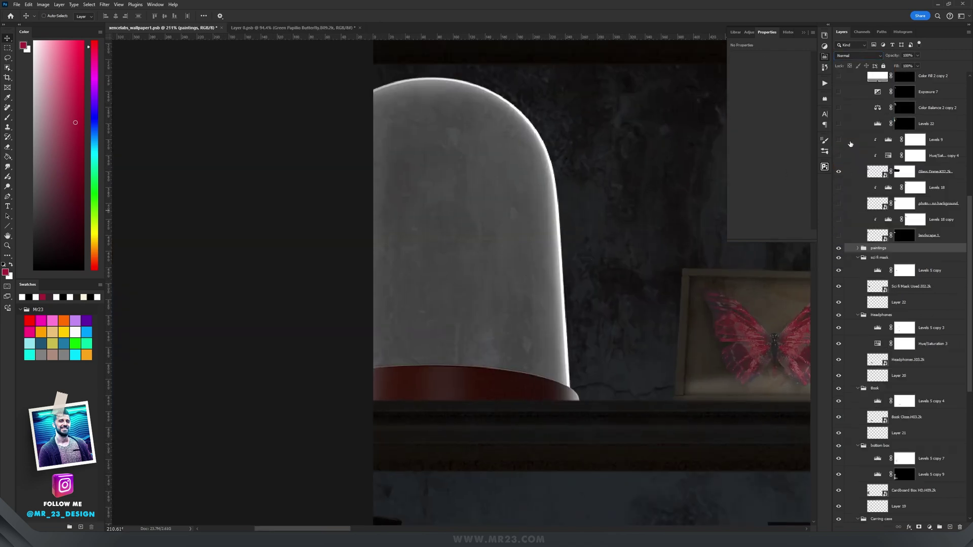
- Show the glass dome's Levels 9 and Hue/Saturation 2 copy 4 adjustments and open the Hue/Saturation settings
click(839, 140)
click(839, 155)
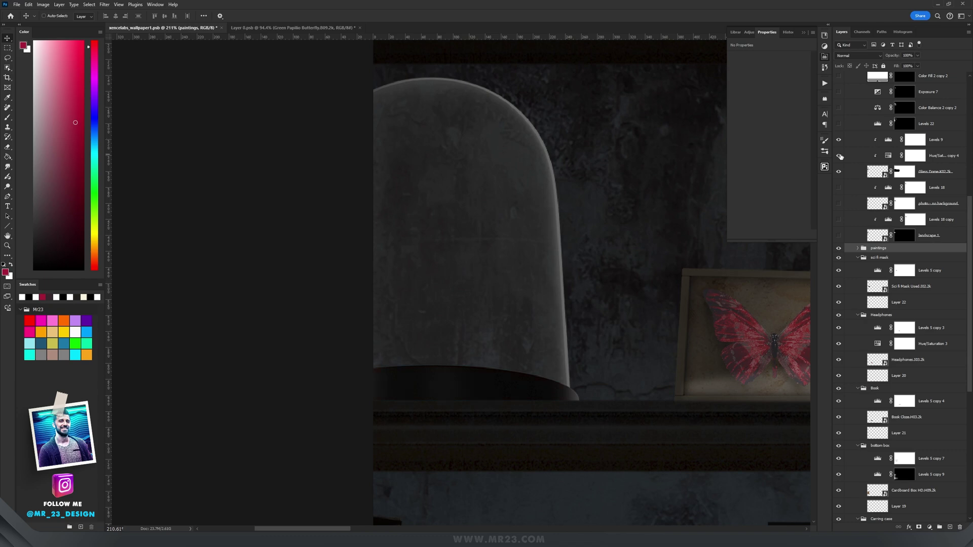
click(923, 161)
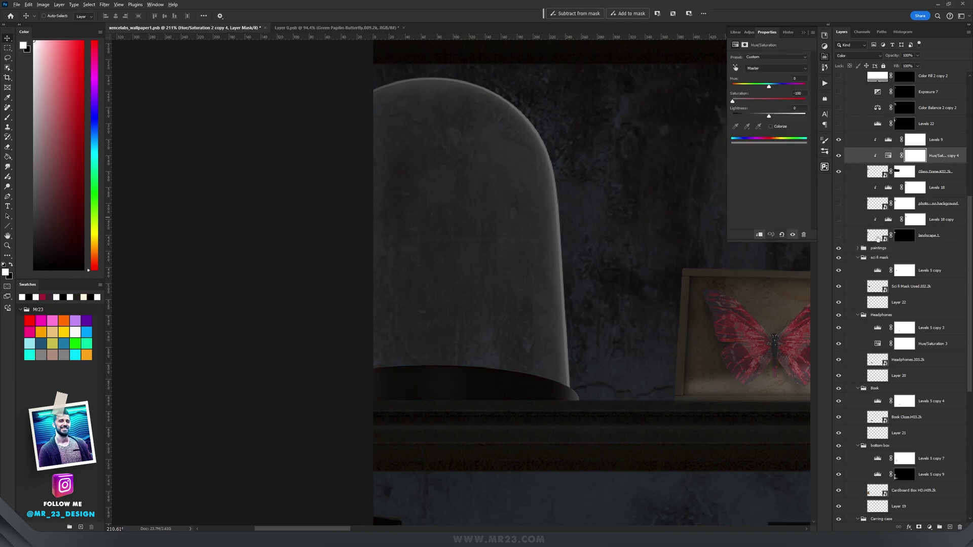
- Show the small tree and grassy ground inside the glass dome, darkened with Levels 18 and Levels 18 copy
click(881, 235)
click(839, 235)
click(839, 203)
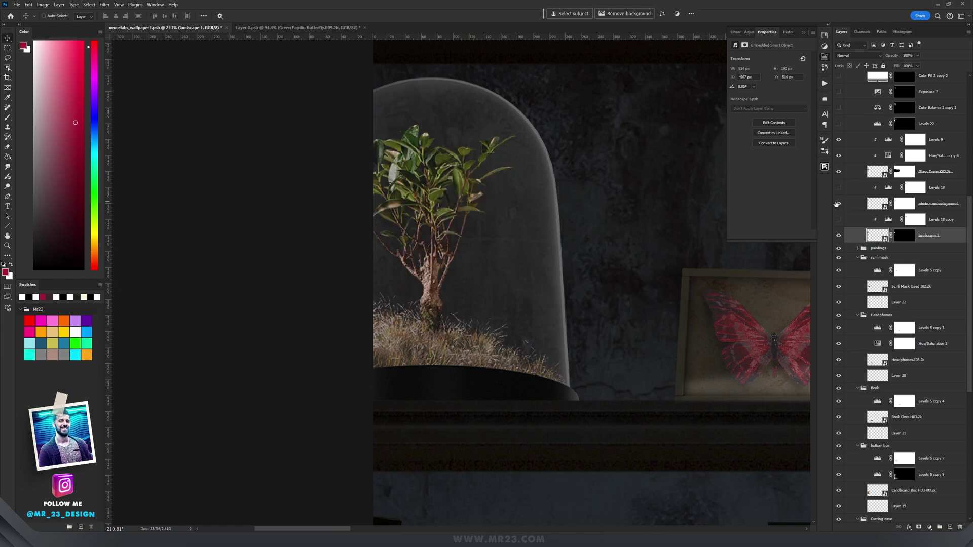
click(883, 205)
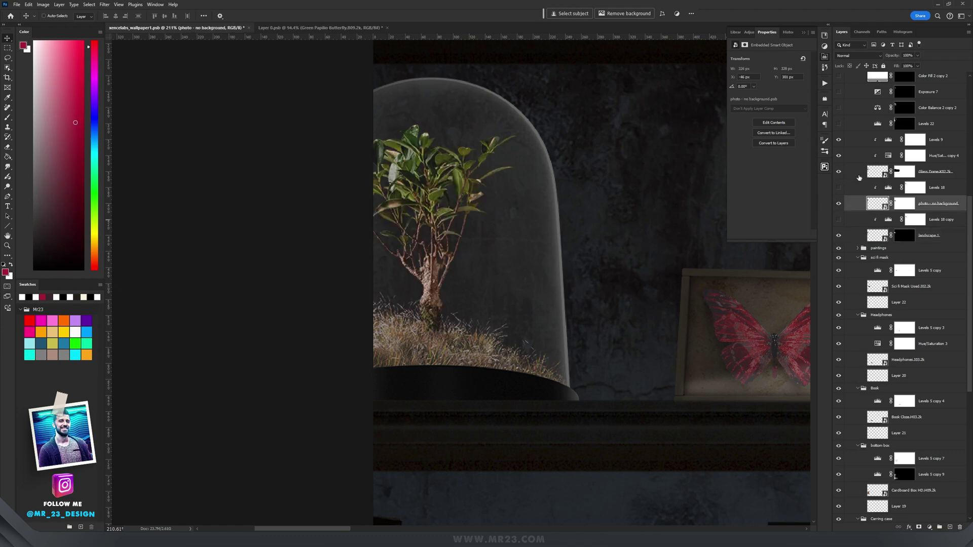
click(839, 219)
click(839, 187)
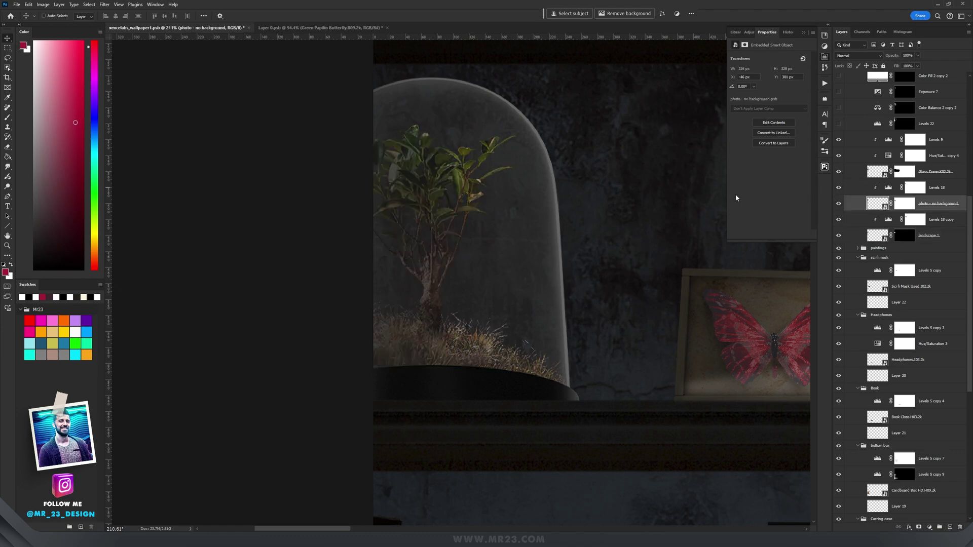
- Show the dome's Levels 22 and Color Balance 2 copy 2 layers and open the Color Balance settings
scroll(841, 274, up, 3)
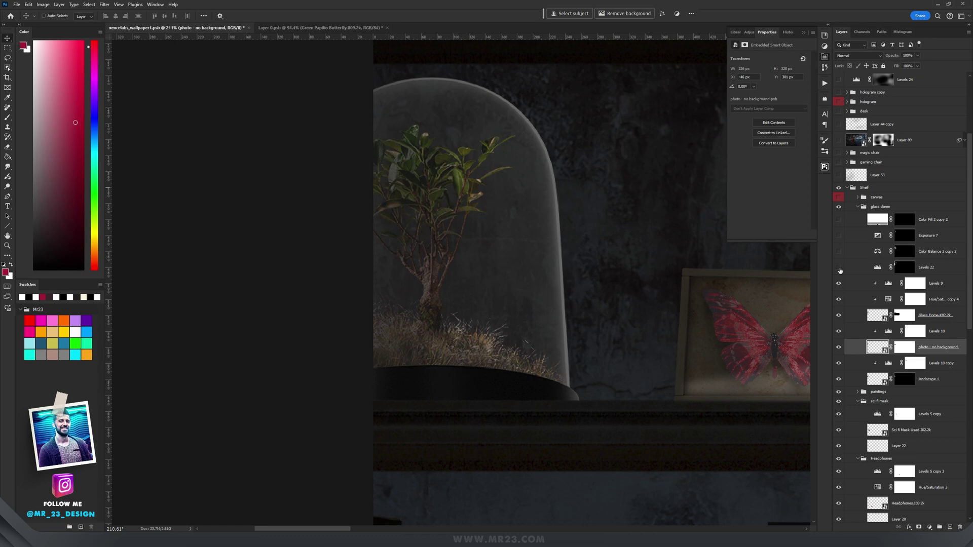
click(839, 269)
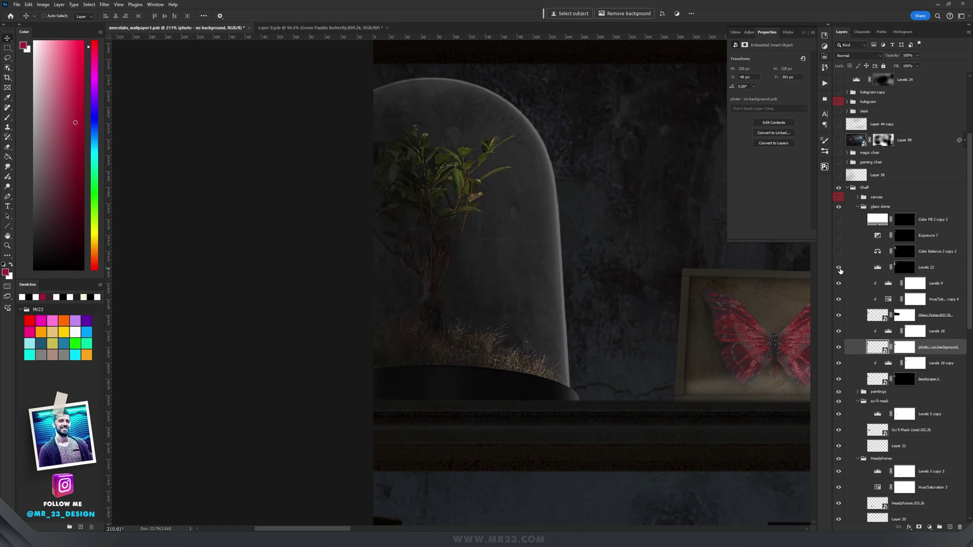
click(840, 254)
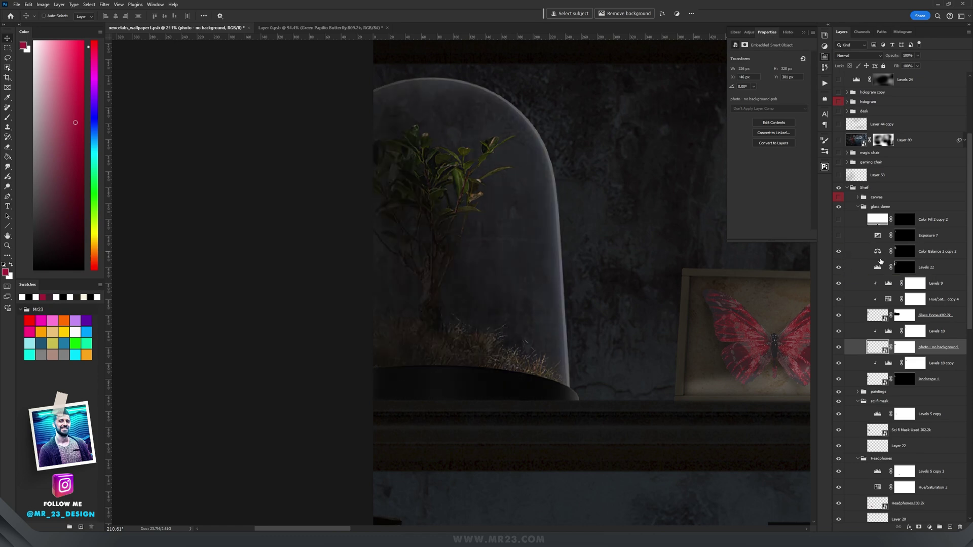
click(881, 255)
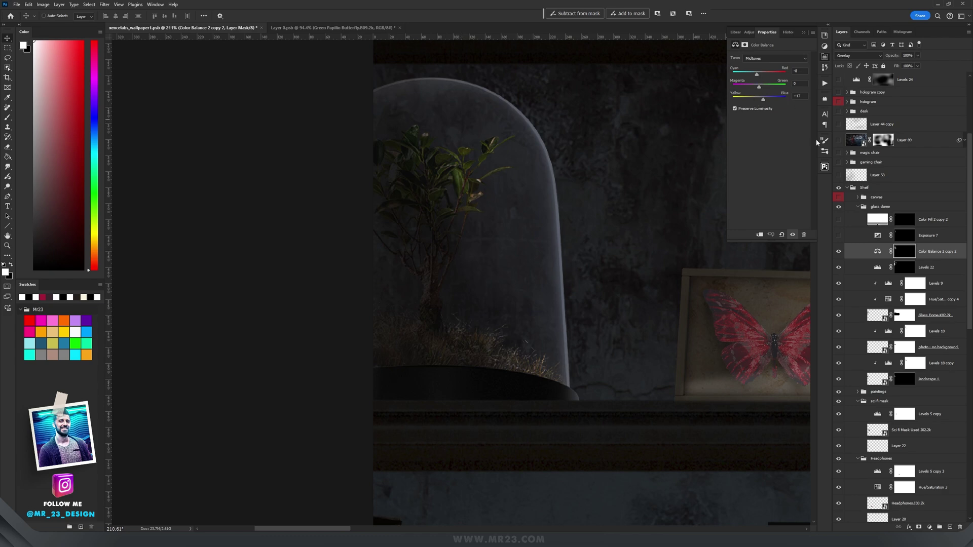
- Show the dome's Exposure 7 and Color Fill 2 copy 2 highlight layers and load the highlight's mask as a selection
click(840, 237)
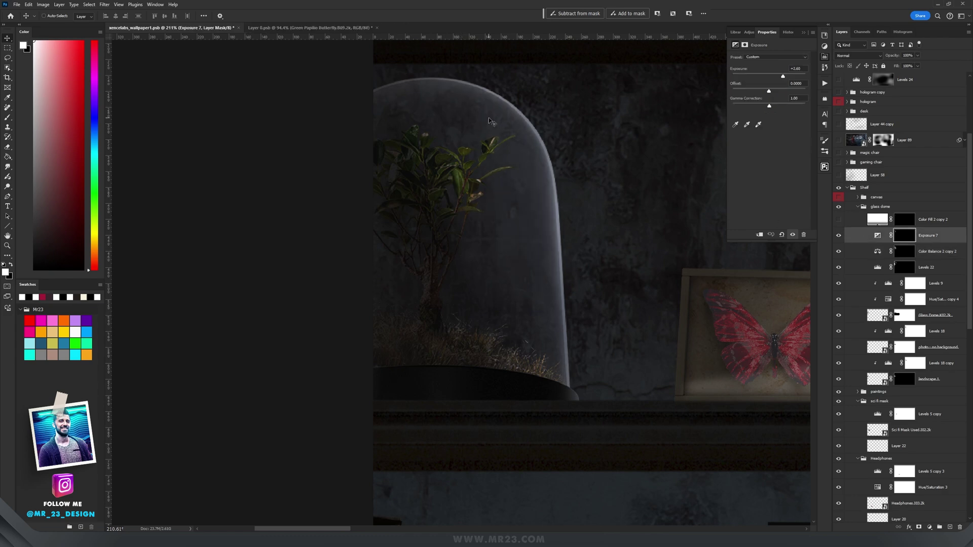
scroll(492, 122, up, 3)
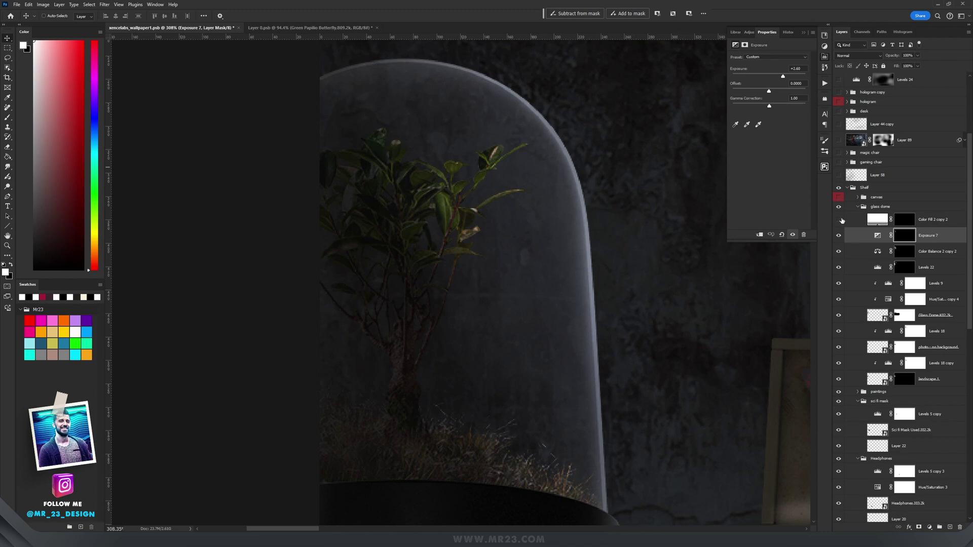
click(842, 221)
click(901, 224)
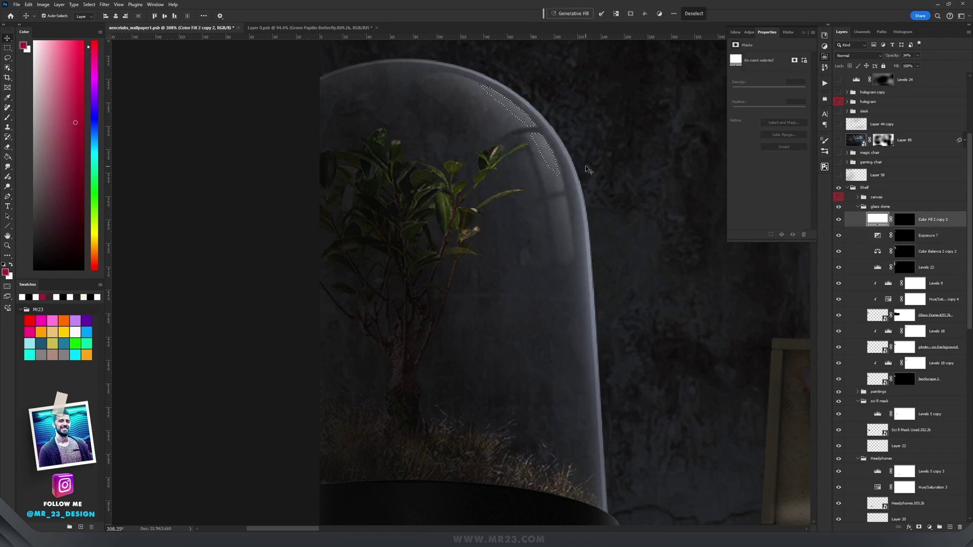
- Clear the highlight selection and examine the reflections and rim of the glass dome around the small tree
scroll(580, 196, up, 4)
drag(676, 160, 572, 196)
scroll(572, 196, down, 6)
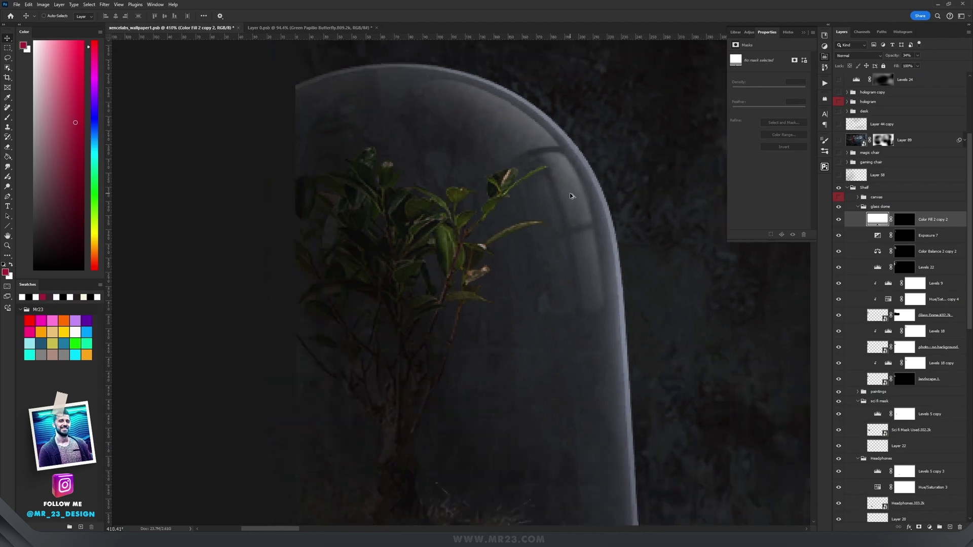
drag(641, 202, 481, 186)
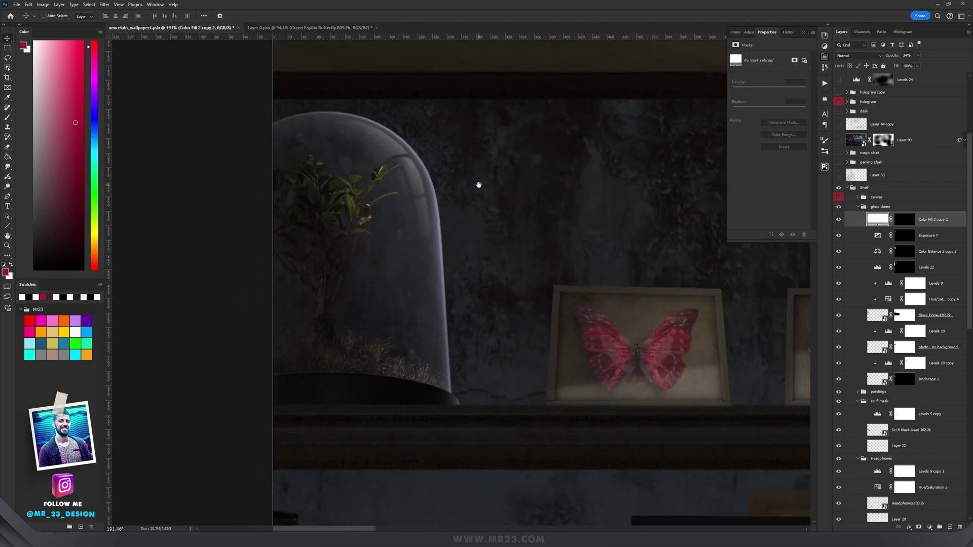
- Show the canvas group and examine the neon-lit painting standing in front of the shelves
scroll(481, 187, down, 4)
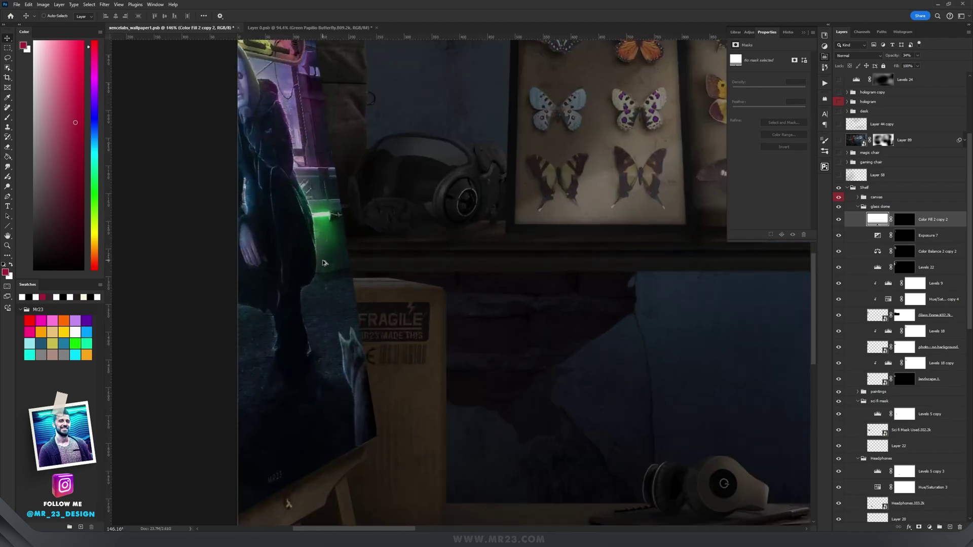
drag(346, 228, 554, 245)
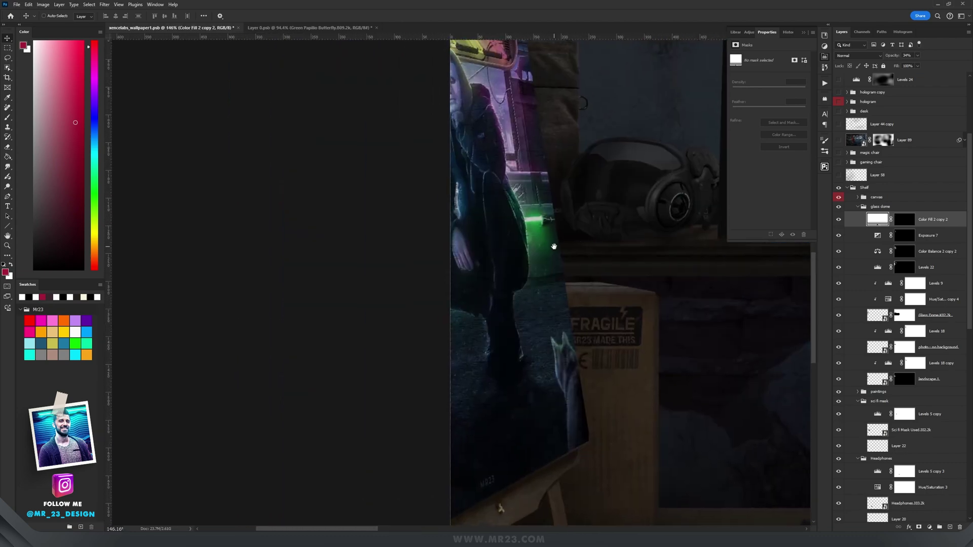
scroll(549, 196, up, 3)
scroll(548, 196, down, 3)
scroll(550, 197, up, 1)
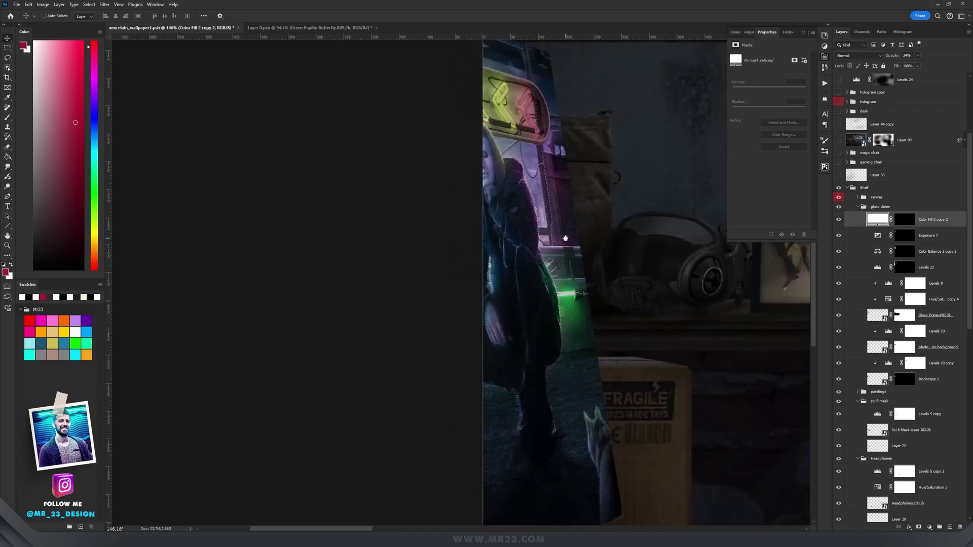
scroll(514, 165, down, 3)
scroll(515, 165, down, 1)
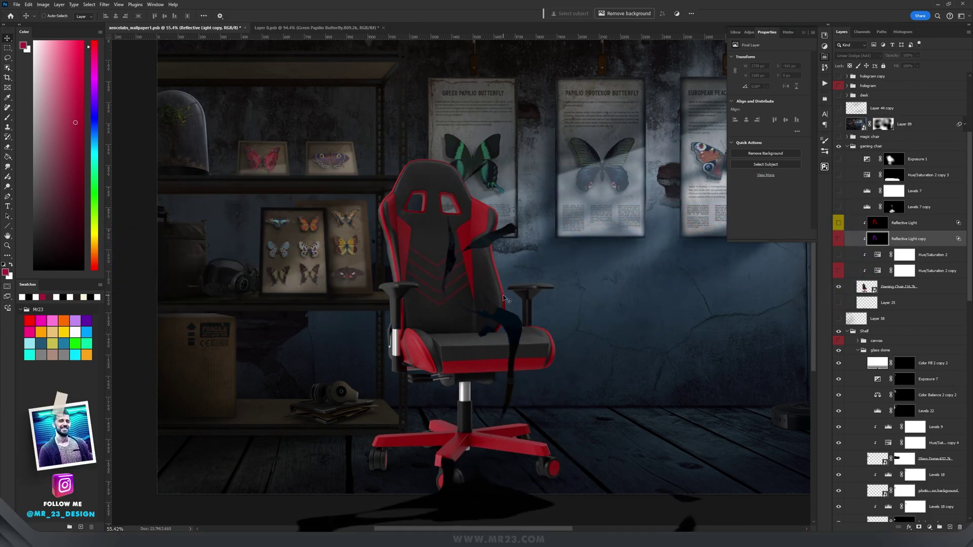
- Show the gaming chair's Hue/Saturation 2, Levels 7 copy and Levels 7 adjustments and open the Levels 7 settings
scroll(505, 299, up, 6)
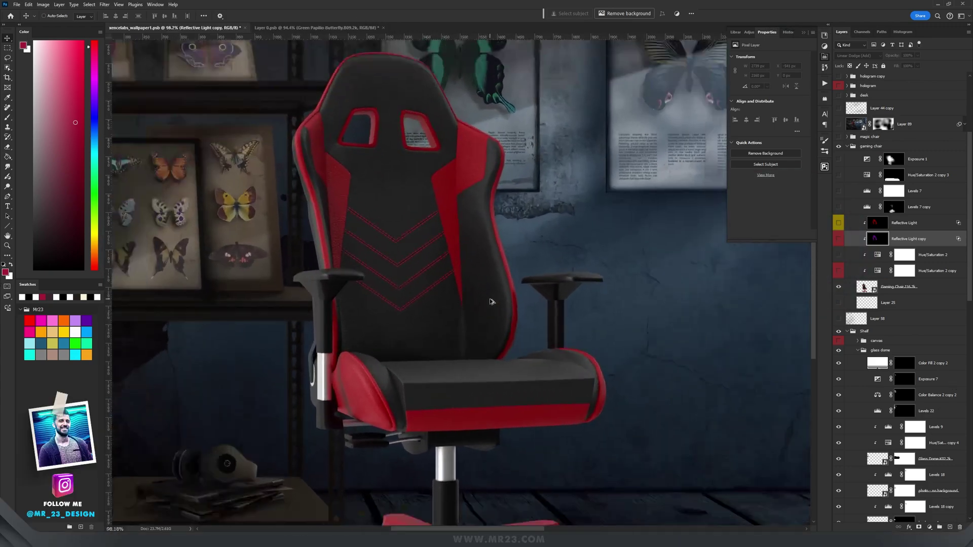
key(ctrl+0)
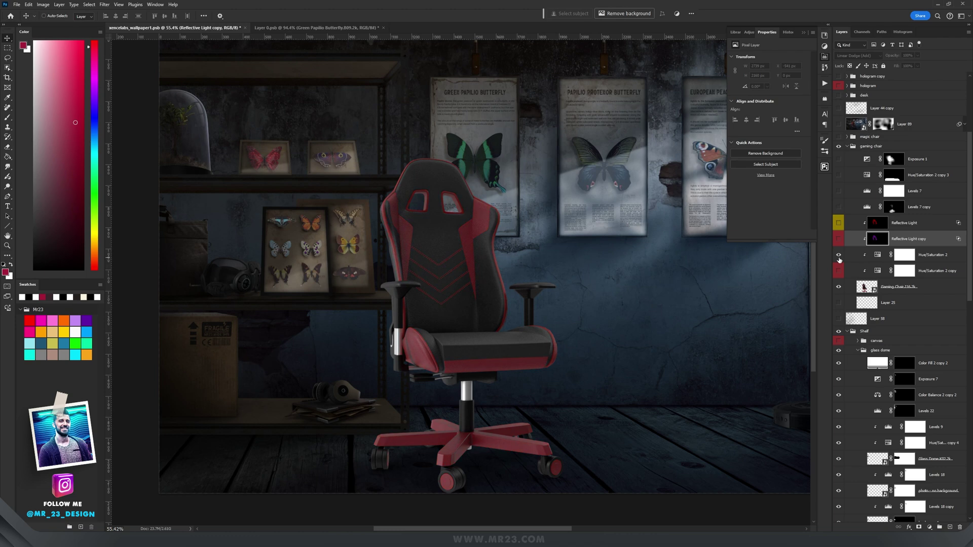
click(839, 207)
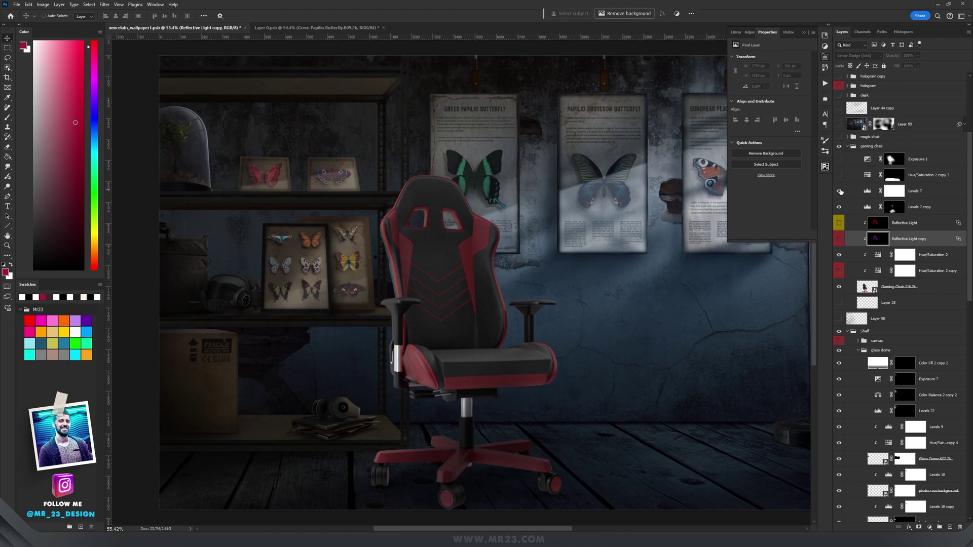
click(839, 191)
click(866, 192)
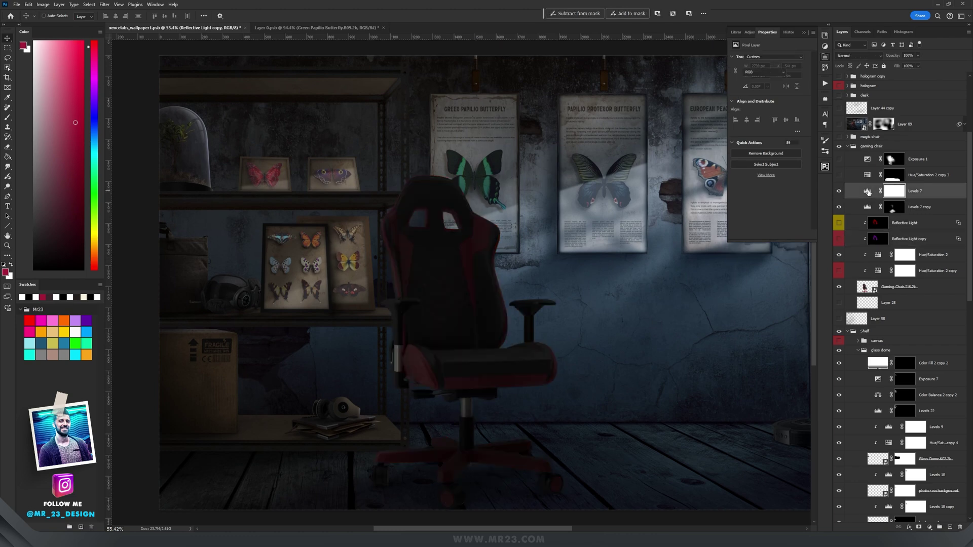
- Show the chair's Hue/Saturation 2 copy 3 and Exposure 1 adjustments, comparing the chair with and without Exposure 1
click(839, 175)
click(840, 159)
click(893, 165)
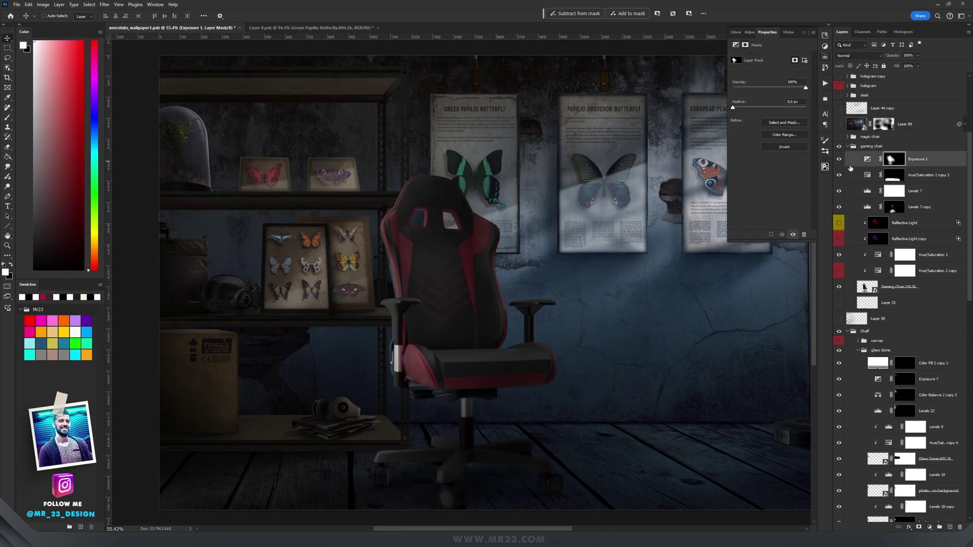
click(839, 159)
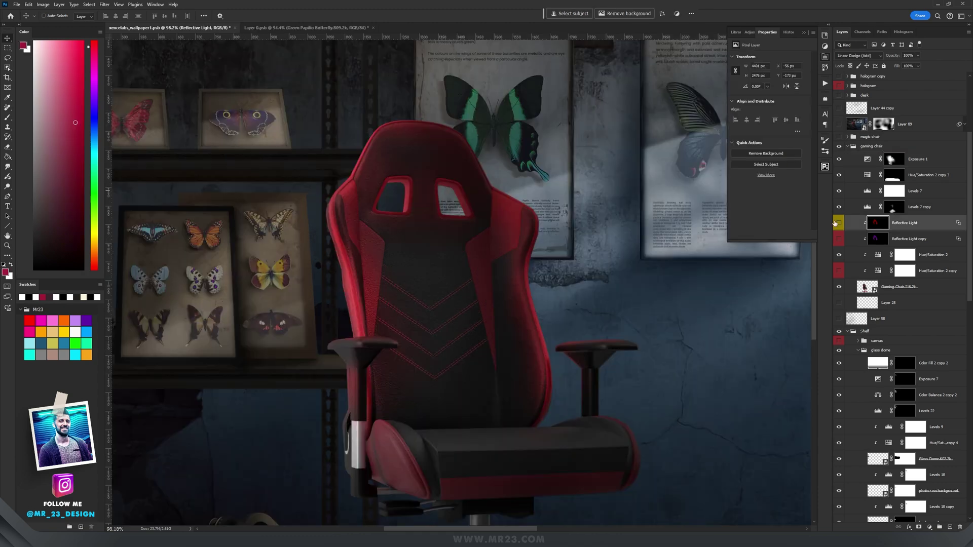
- Show the chair's red Reflective Light layer and adjust the dark end of its underlying-layer Blend If range
click(839, 223)
click(839, 223)
double_click(929, 228)
drag(745, 246, 709, 237)
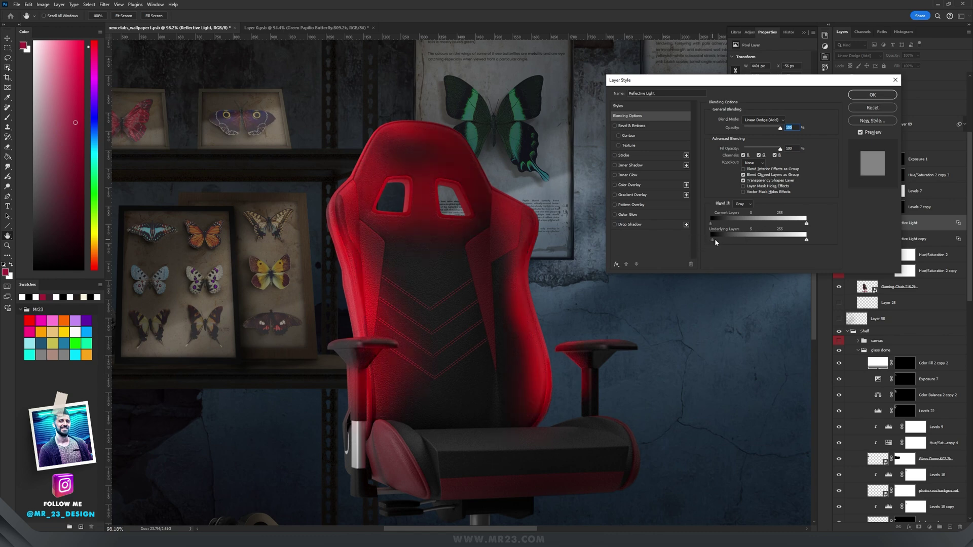
drag(715, 239, 746, 245)
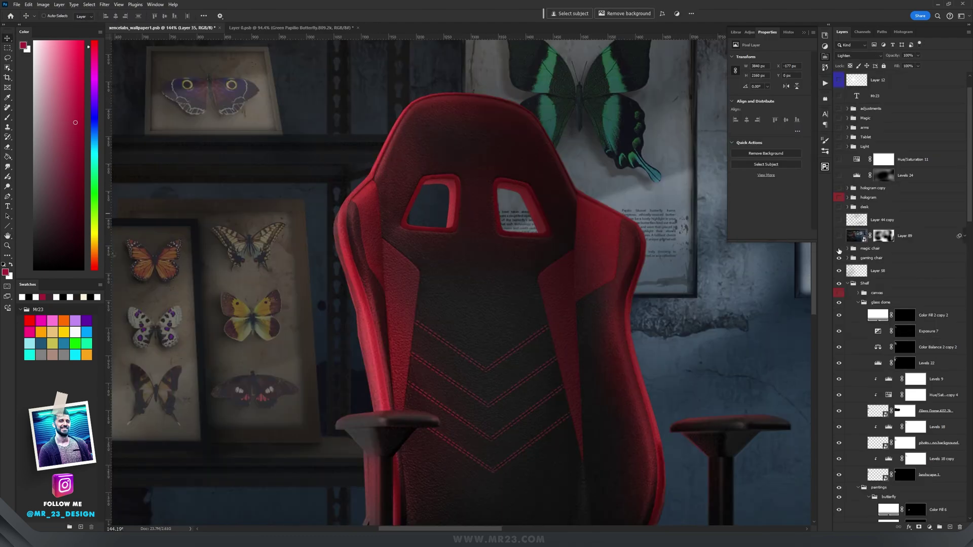
- Show the magic chair group's glowing orange outlines on the gaming chair and inspect the layers inside the group
scroll(550, 202, up, 5)
scroll(552, 201, down, 6)
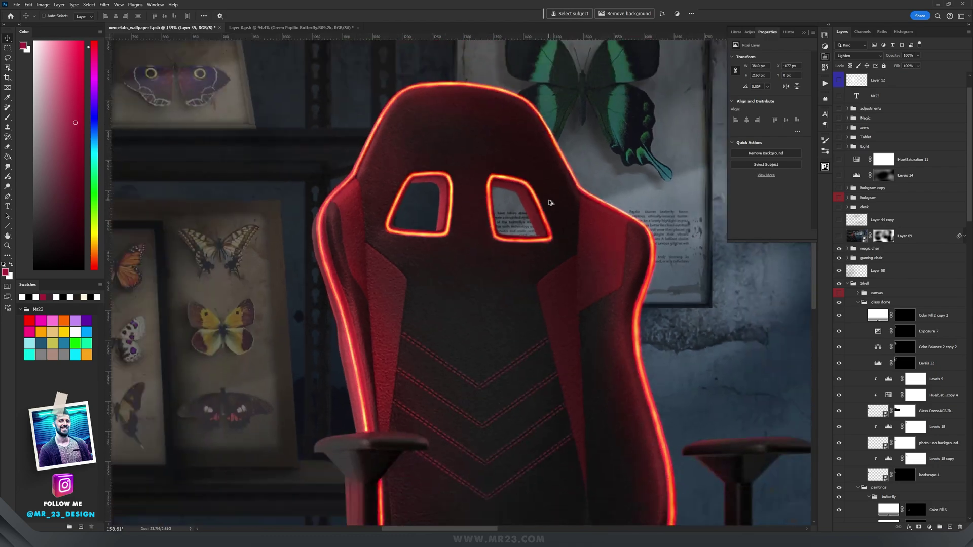
scroll(580, 211, up, 10)
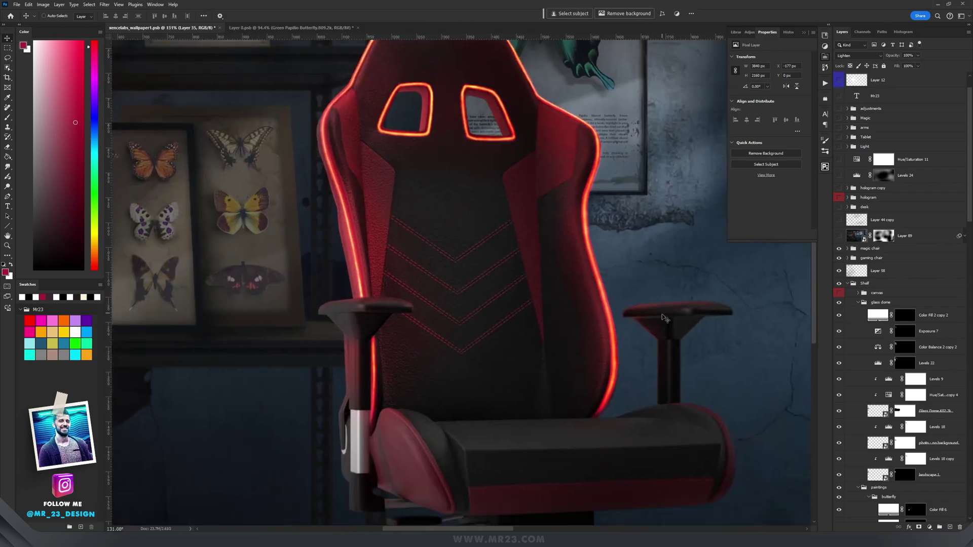
scroll(528, 319, down, 6)
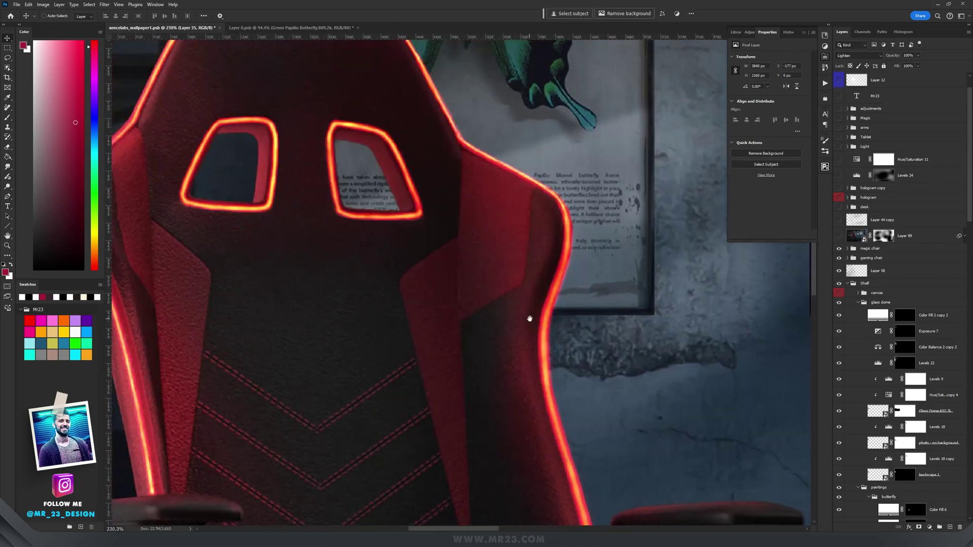
scroll(432, 249, down, 2)
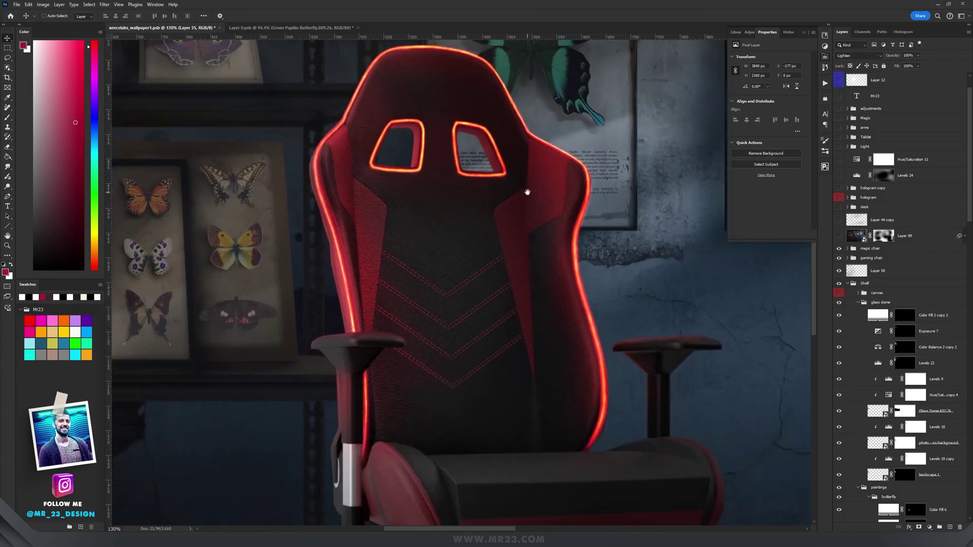
click(848, 249)
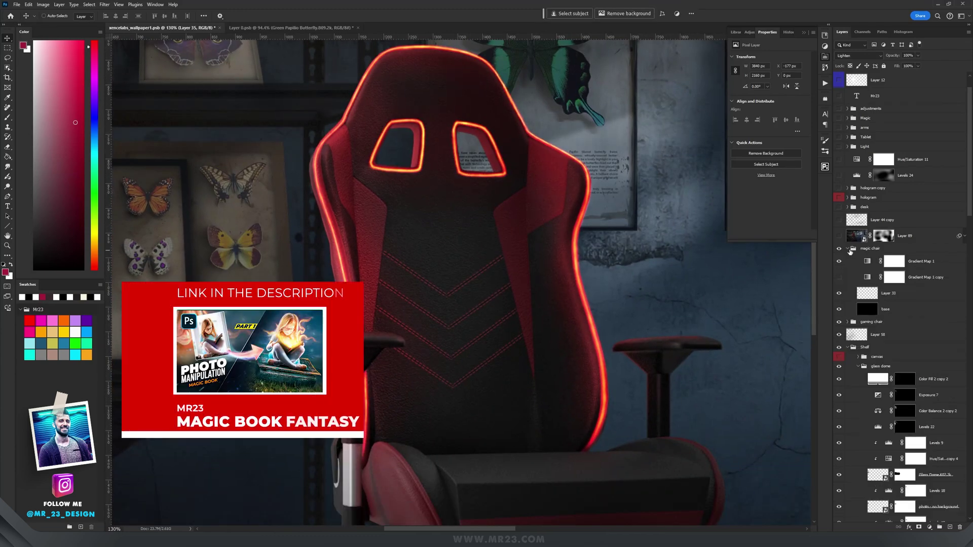
click(868, 249)
- Show Layer 89 over the room with its mask disabled and view the whole composite without the interface
drag(593, 147, 551, 204)
scroll(558, 212, up, 3)
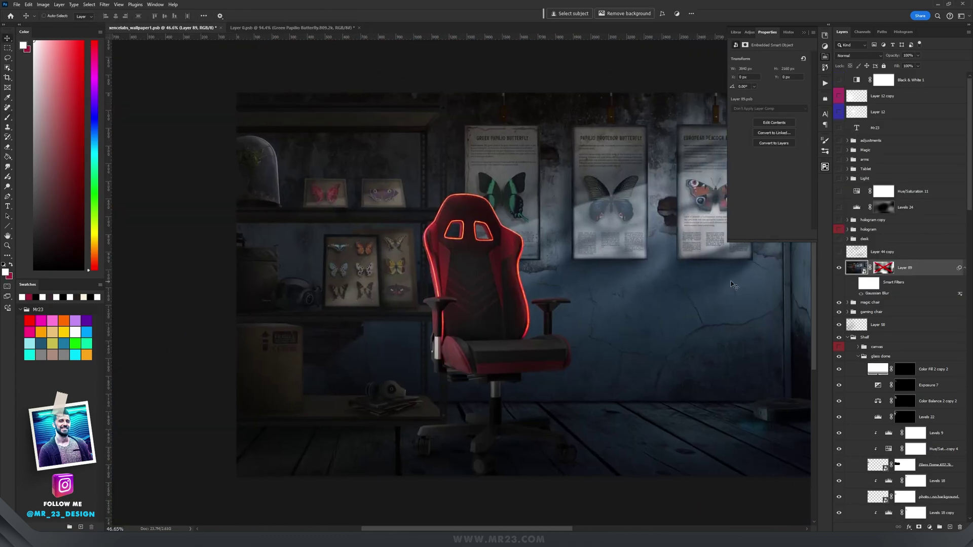
scroll(611, 291, up, 4)
key(Tab)
scroll(599, 275, down, 2)
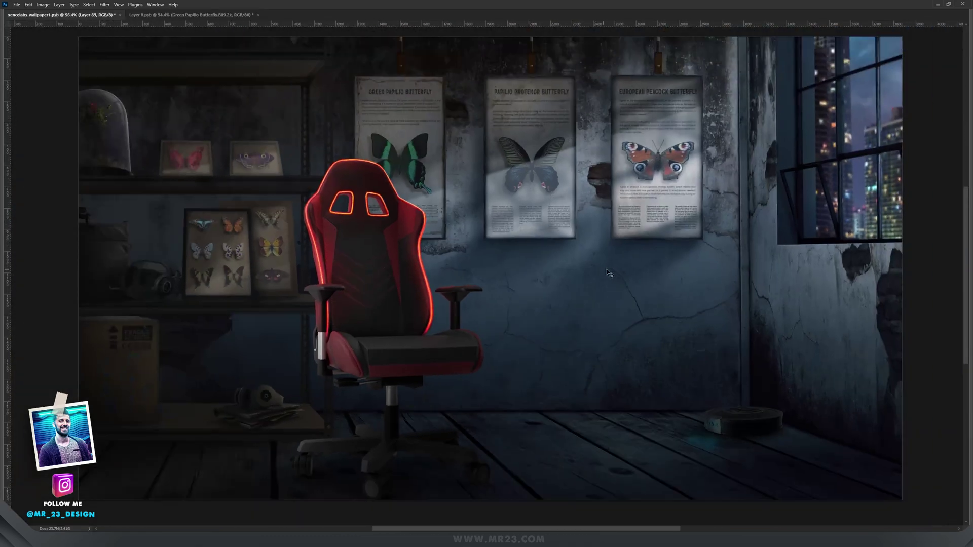
- Turn on Layer 89's Gaussian Blur smart filter and re-enable its layer mask
key(Tab)
click(855, 284)
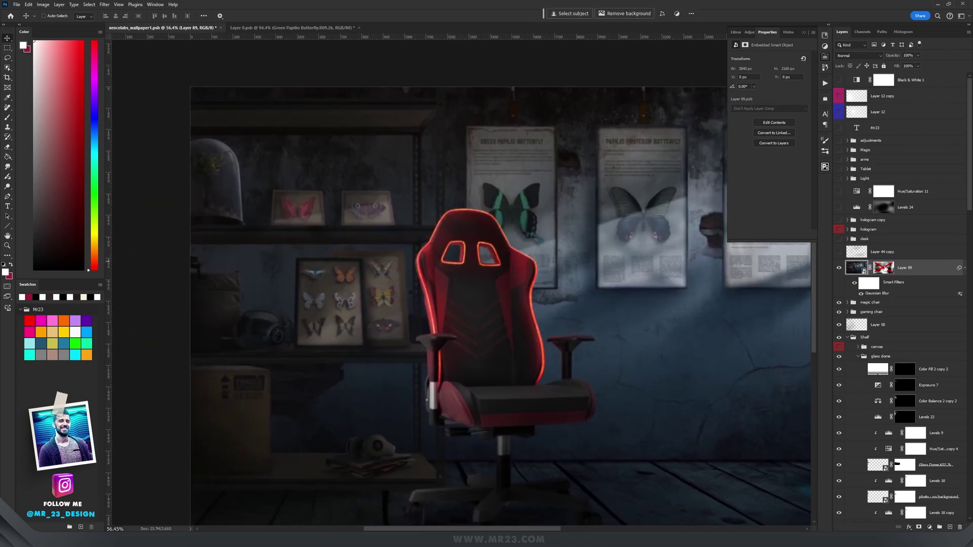
shift+click(886, 269)
- Examine the masked blur across the chair, the shelves with framed butterflies and the wall posters
scroll(680, 316, up, 4)
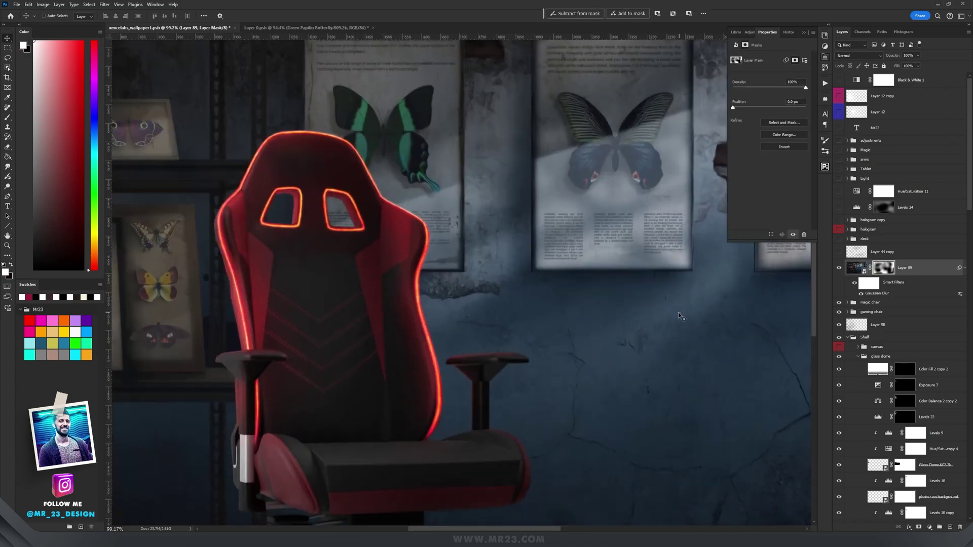
drag(359, 315, 619, 245)
scroll(457, 276, up, 2)
scroll(457, 275, down, 3)
drag(425, 238, 529, 321)
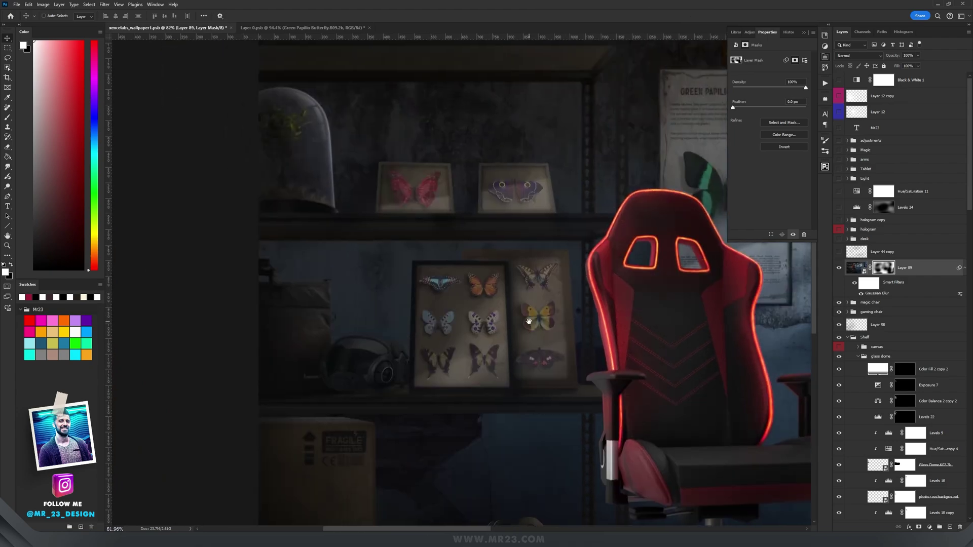
scroll(299, 151, up, 3)
drag(556, 267, 274, 242)
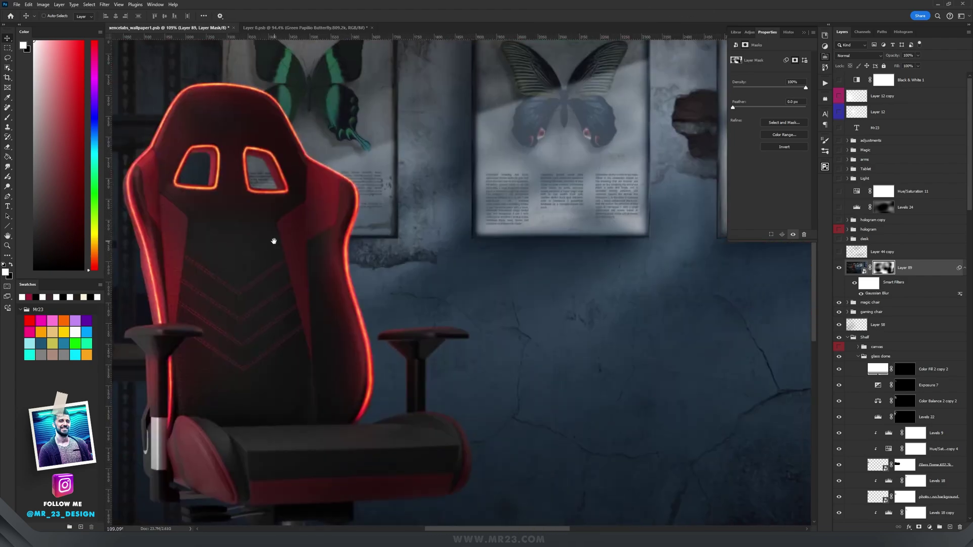
drag(669, 237, 640, 191)
drag(523, 154, 529, 319)
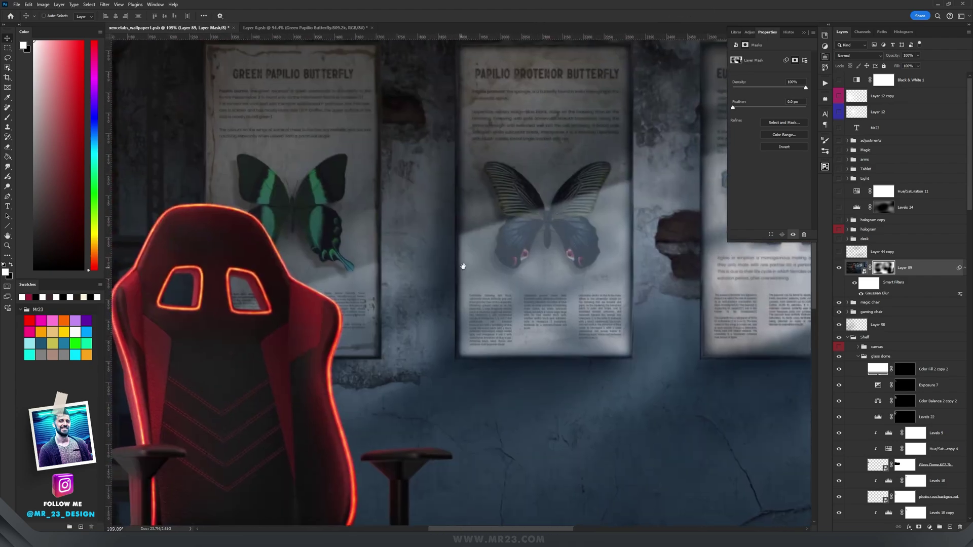
drag(330, 442, 580, 193)
scroll(510, 217, down, 5)
drag(468, 140, 472, 244)
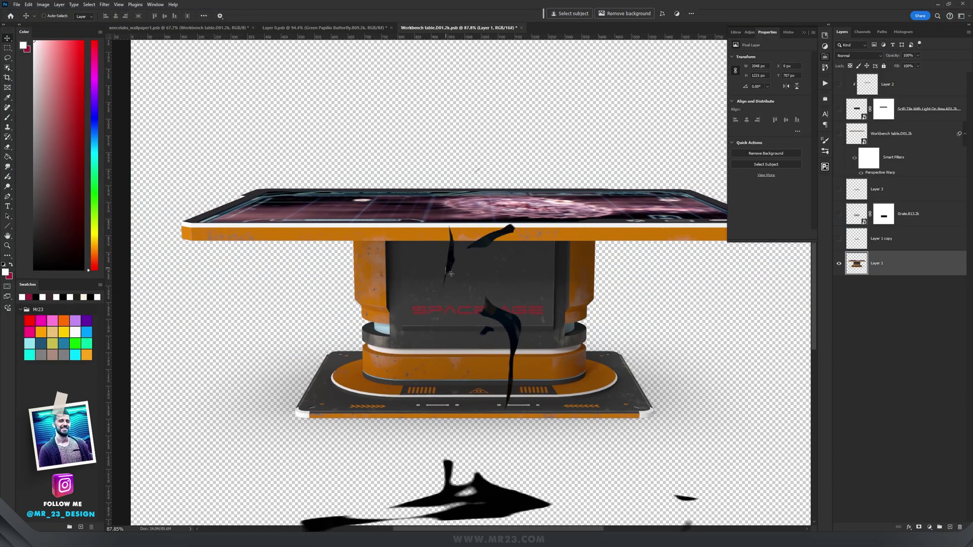
- In the workbench table smart object, show Layer 1 copy over the SPACE AGE lettering and the wooden tabletop layer
key(Tab)
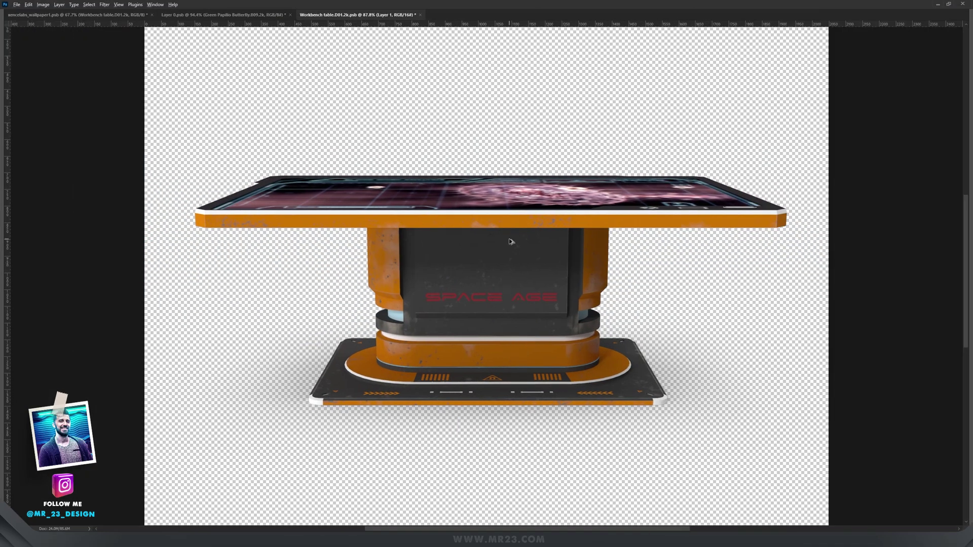
scroll(511, 242, up, 2)
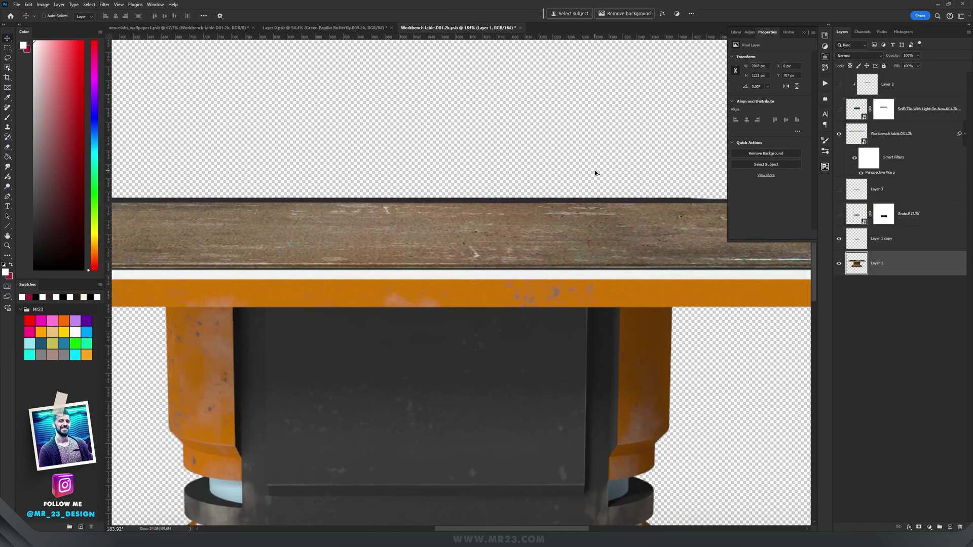
key(Tab)
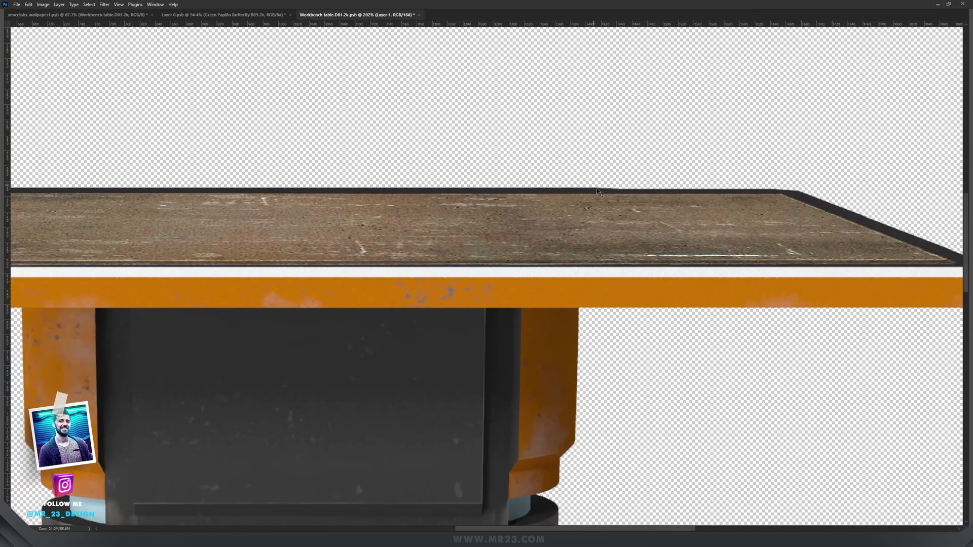
scroll(643, 210, down, 4)
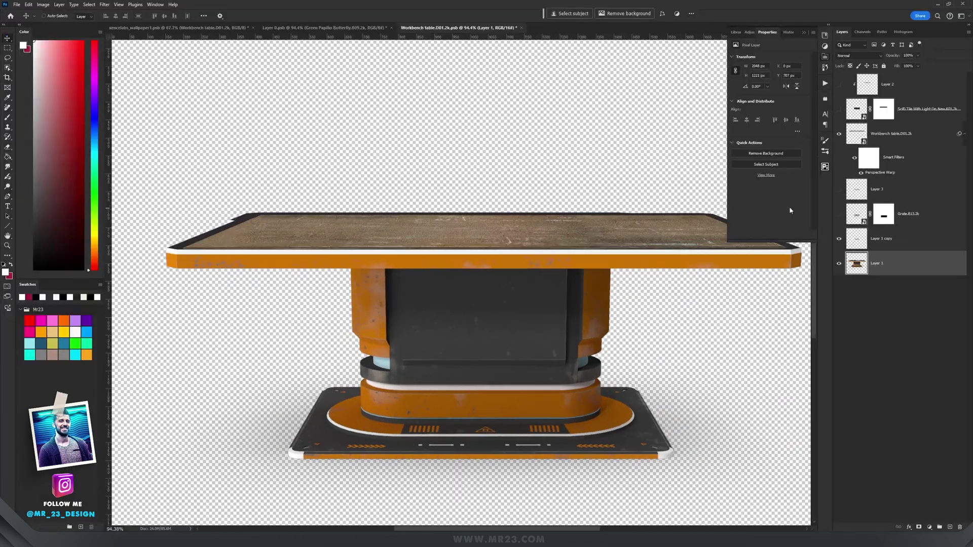
- Show the metal grate layer on the lower part of the workbench's central column
scroll(674, 301, up, 3)
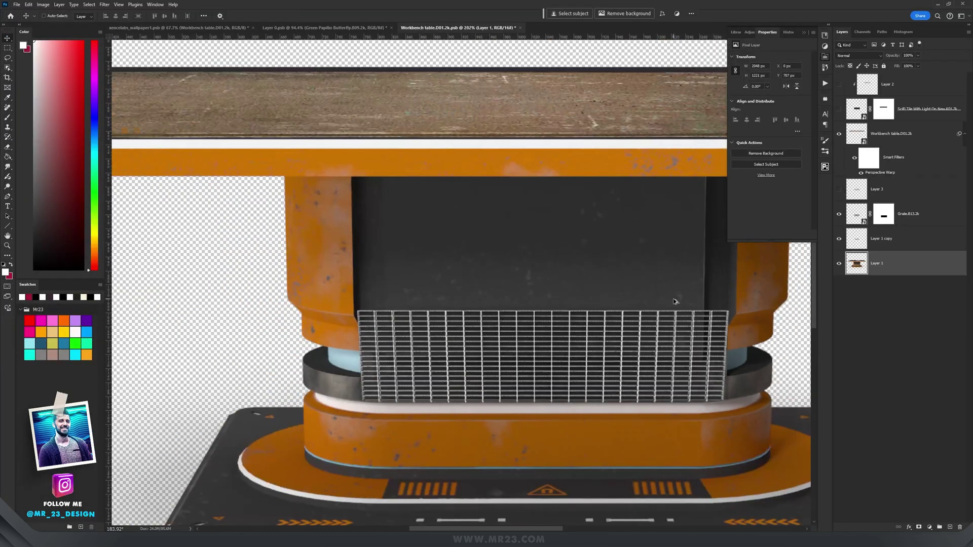
click(840, 215)
click(839, 215)
- Show the SciFi Tile With Light On New layer on the workbench column and compare it with its mask disabled and enabled
click(839, 108)
click(856, 108)
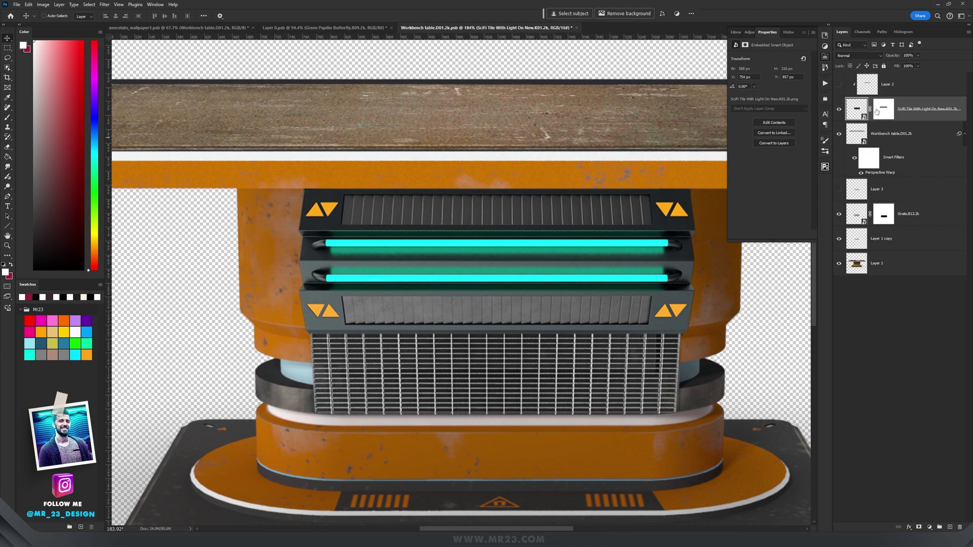
shift+click(882, 109)
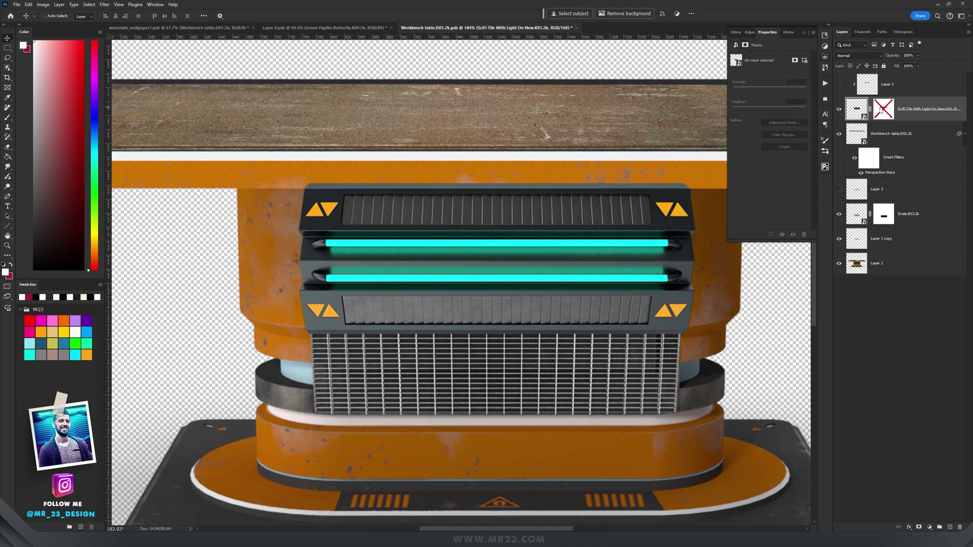
shift+click(882, 109)
scroll(413, 325, down, 3)
scroll(434, 291, up, 4)
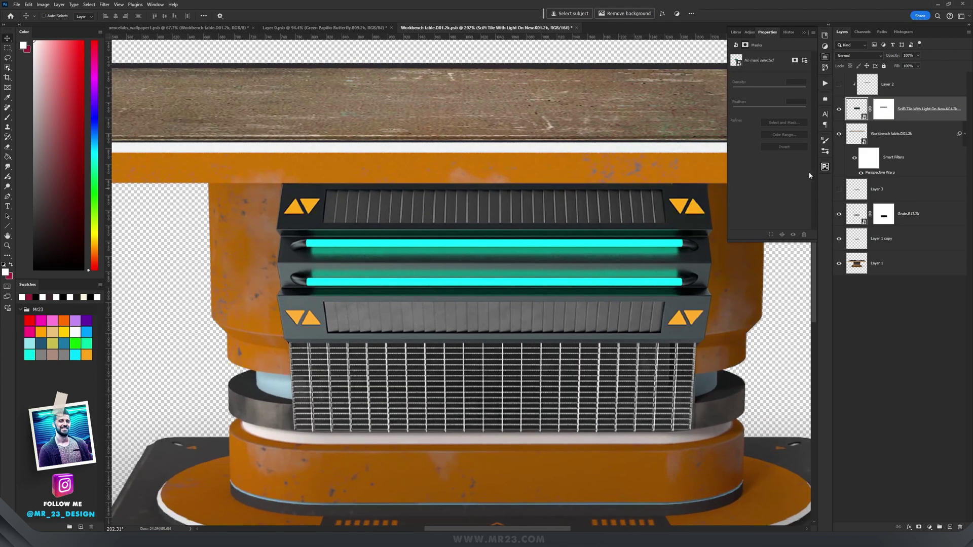
- Show Layer 3 over the metal grate and the clipped Layer 2 over the sci-fi tile on the workbench column
drag(586, 219, 512, 222)
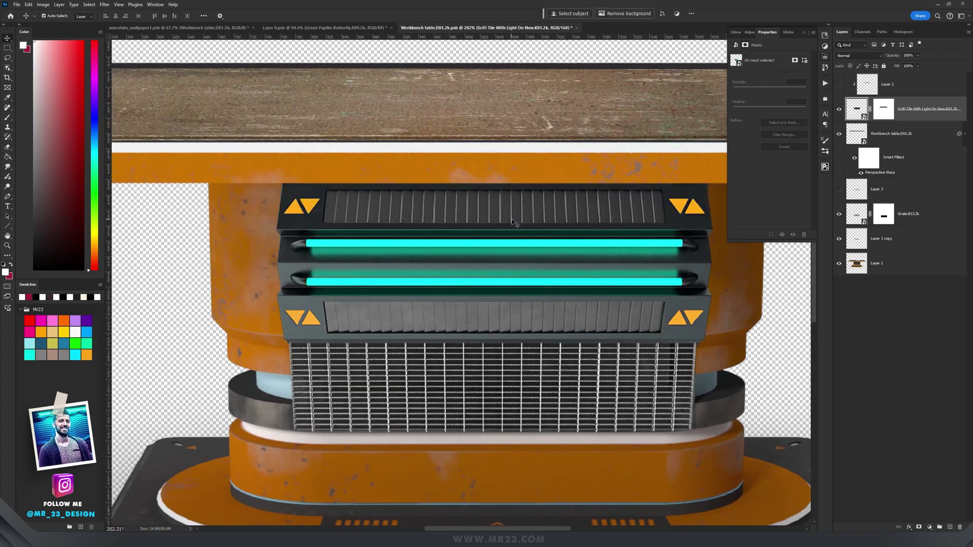
click(838, 190)
click(839, 84)
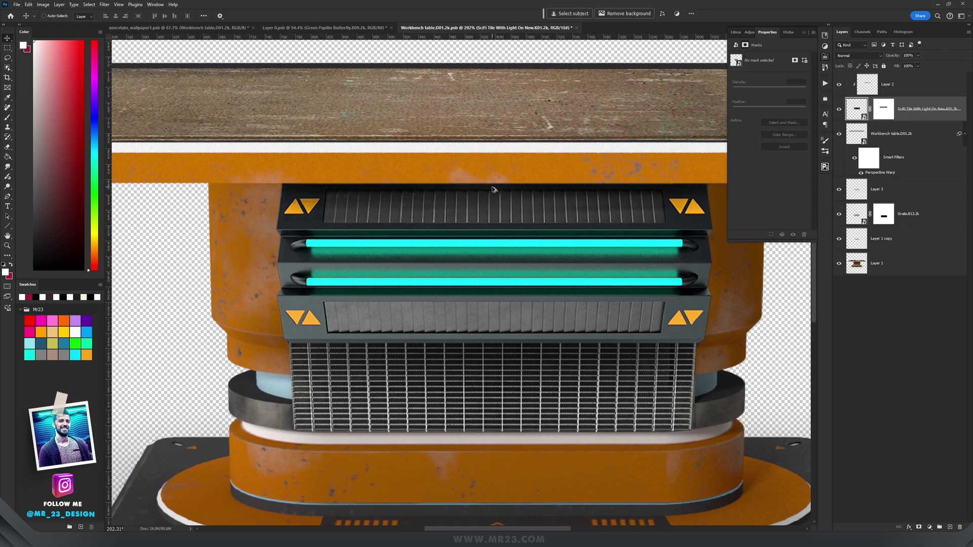
scroll(497, 193, up, 3)
scroll(502, 195, down, 5)
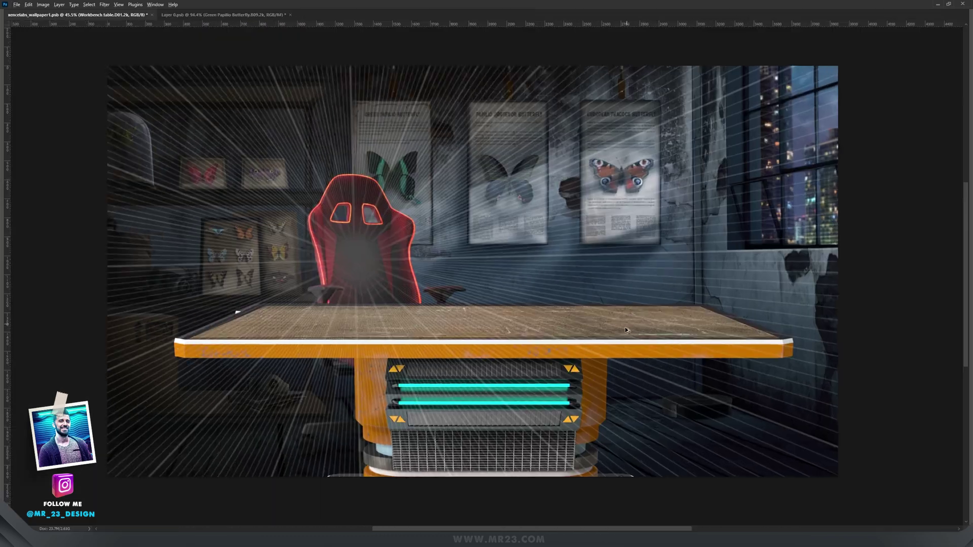
- Examine the unmasked workbench in the room composite, from the tabletop's corner and edges to the chair and butterfly posters
scroll(625, 330, up, 3)
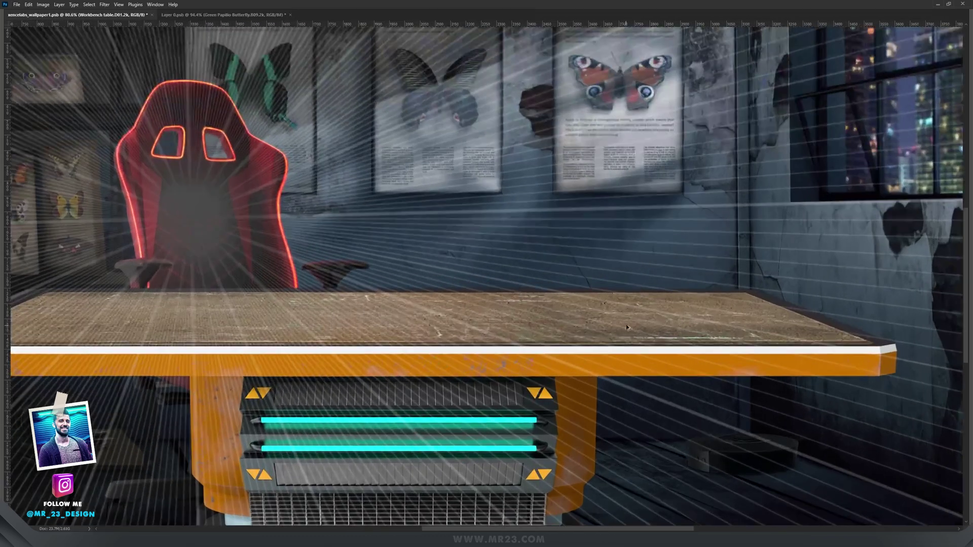
scroll(844, 345, up, 3)
scroll(689, 282, down, 3)
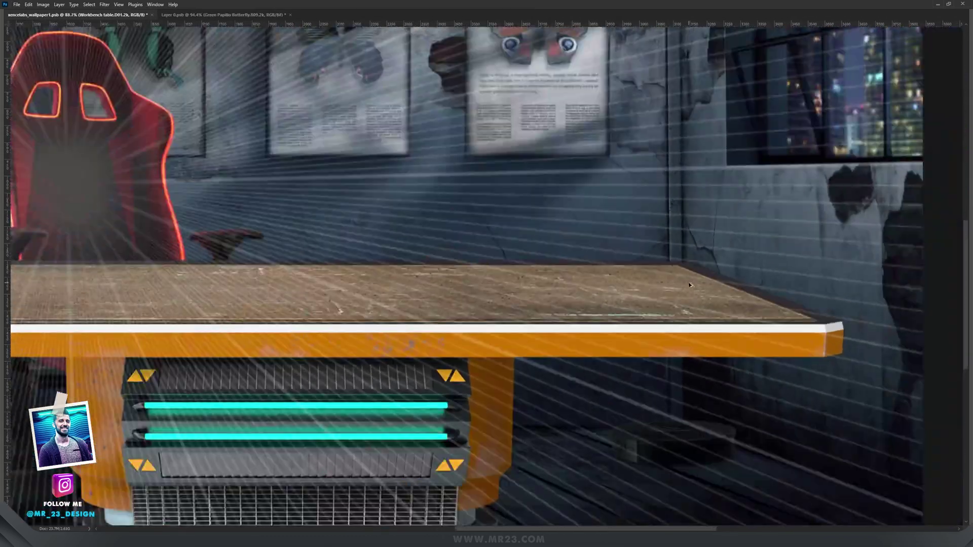
drag(795, 260, 604, 337)
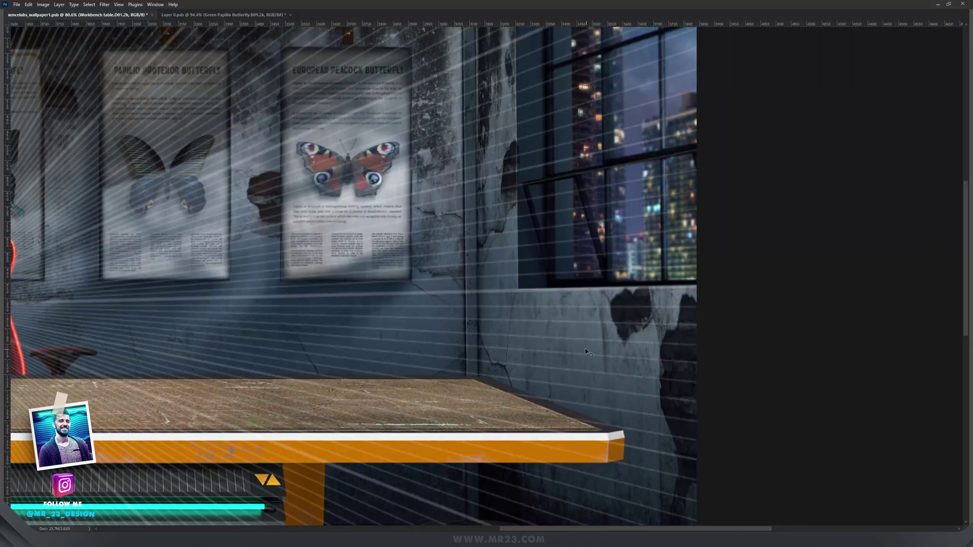
scroll(603, 370, down, 1)
scroll(618, 389, up, 2)
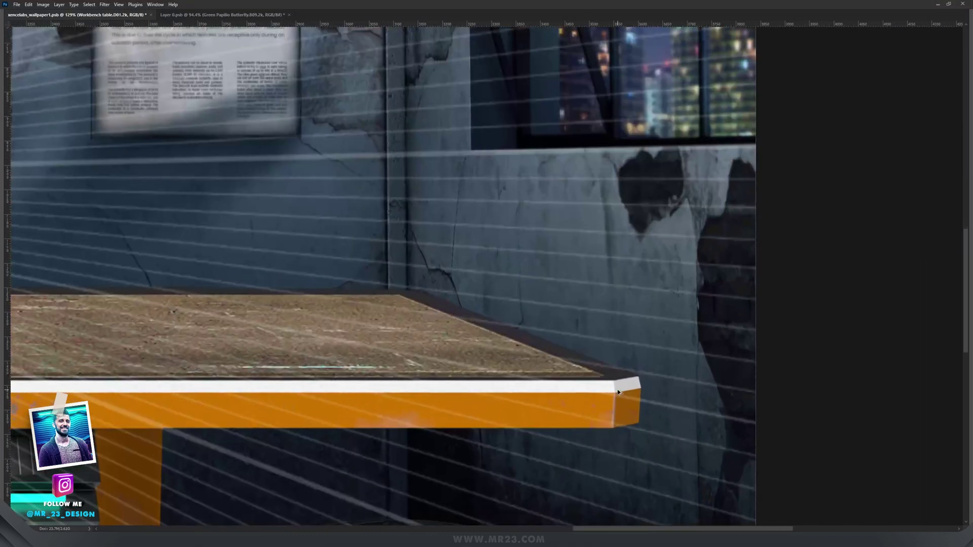
scroll(448, 320, down, 2)
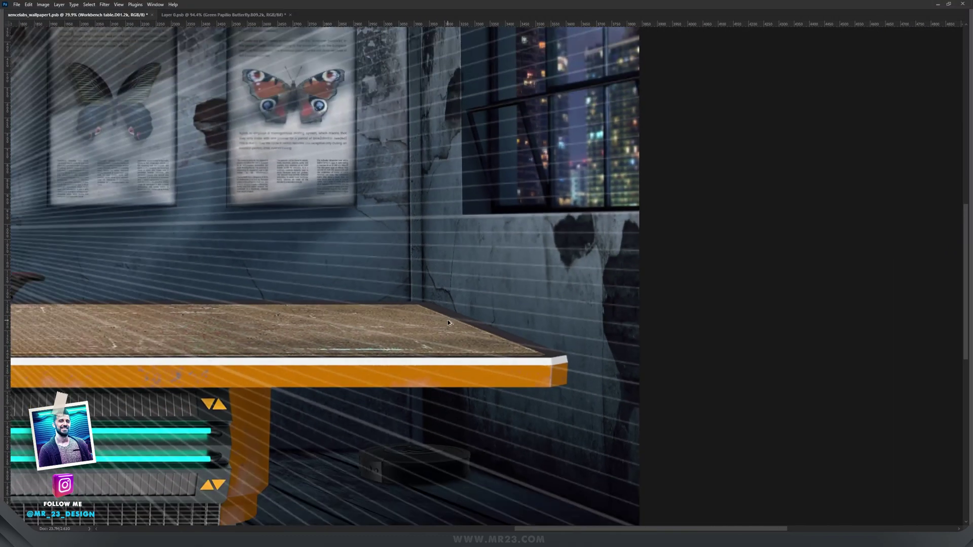
drag(296, 304, 573, 288)
drag(251, 246, 472, 253)
scroll(571, 237, right, 5)
scroll(571, 237, up, 1)
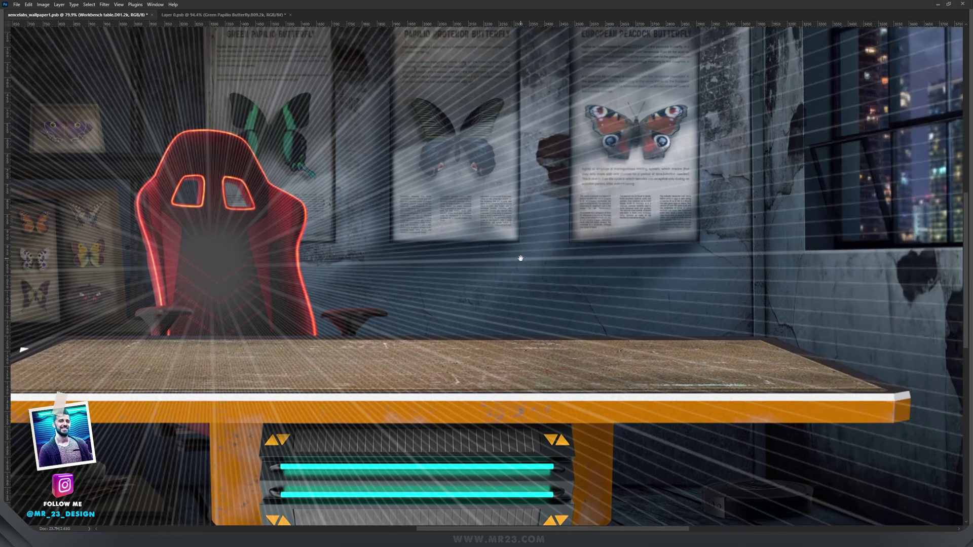
- Start Perspective Warp on the workbench table layer and inspect the warp outline around the tabletop's far corner and front edge
key(Tab)
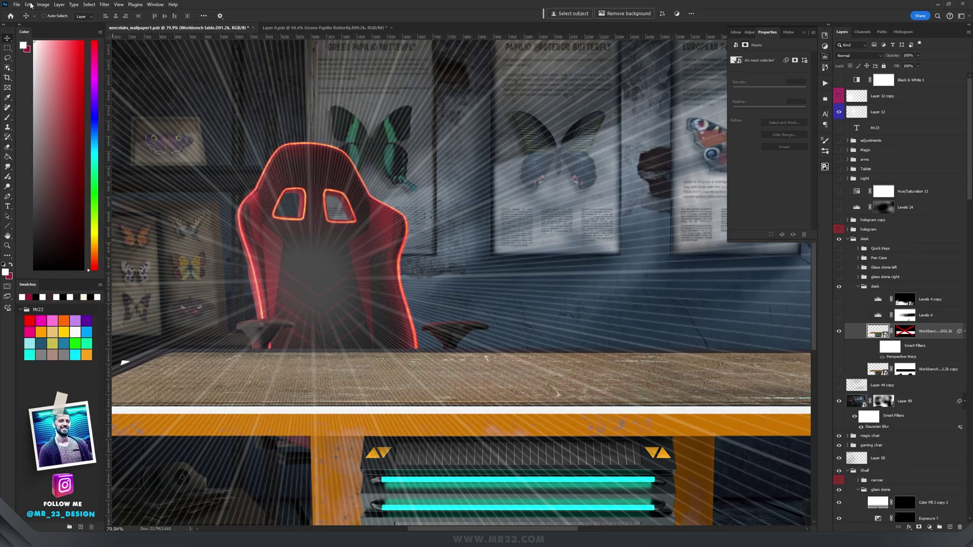
click(28, 4)
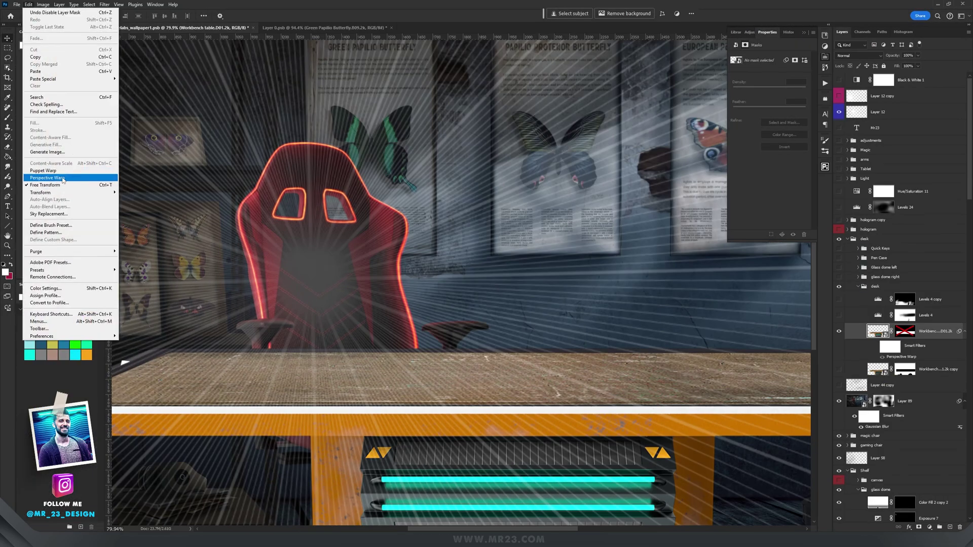
click(47, 178)
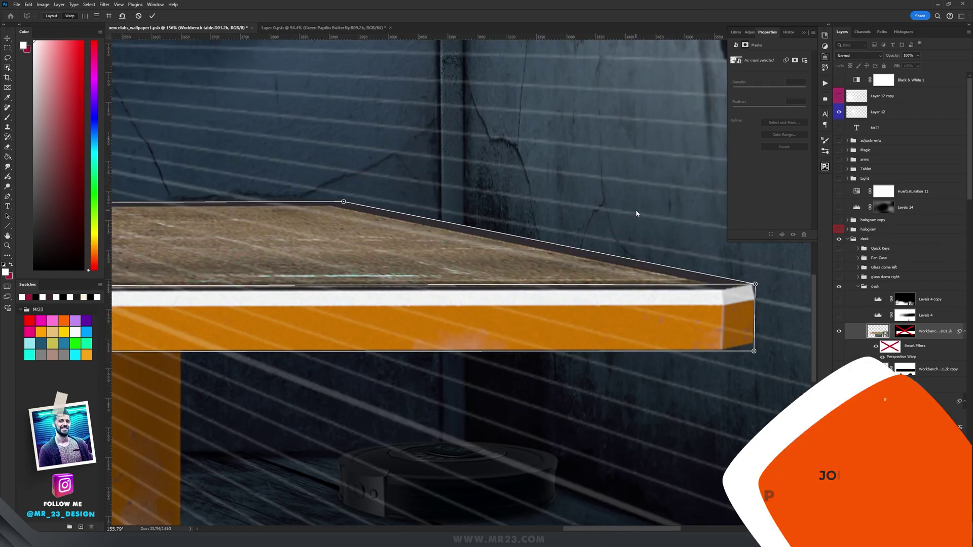
drag(510, 195, 533, 158)
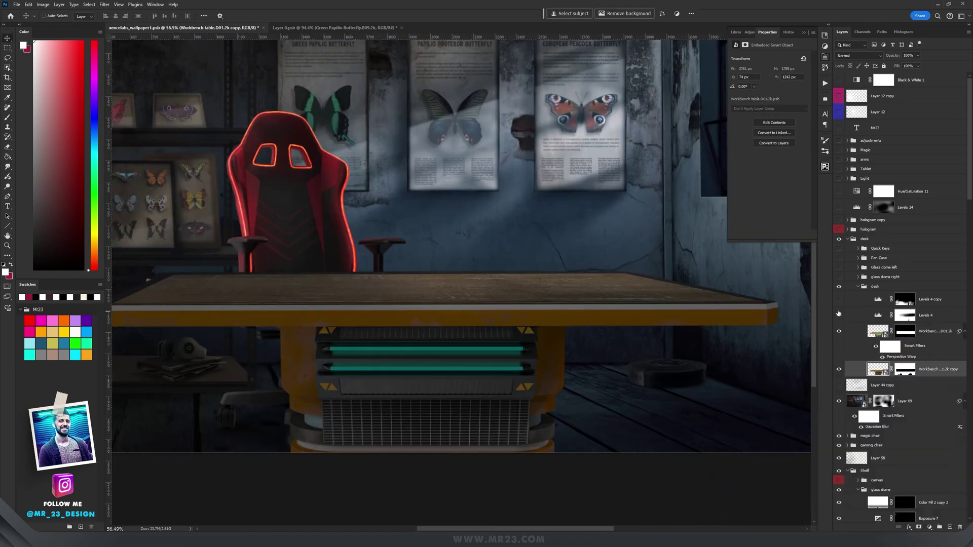
- Show the Levels 4 copy adjustment on the workbench's base
click(838, 300)
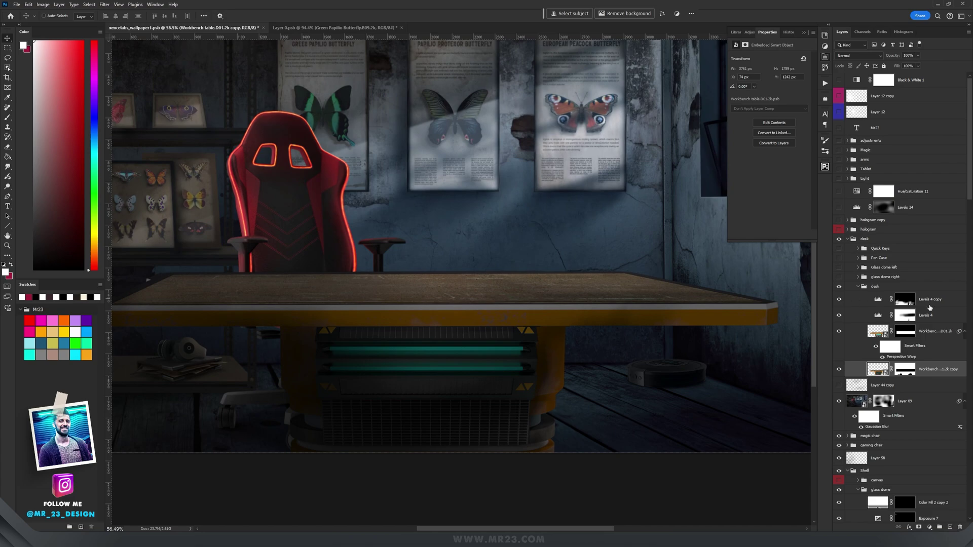
scroll(571, 379, down, 2)
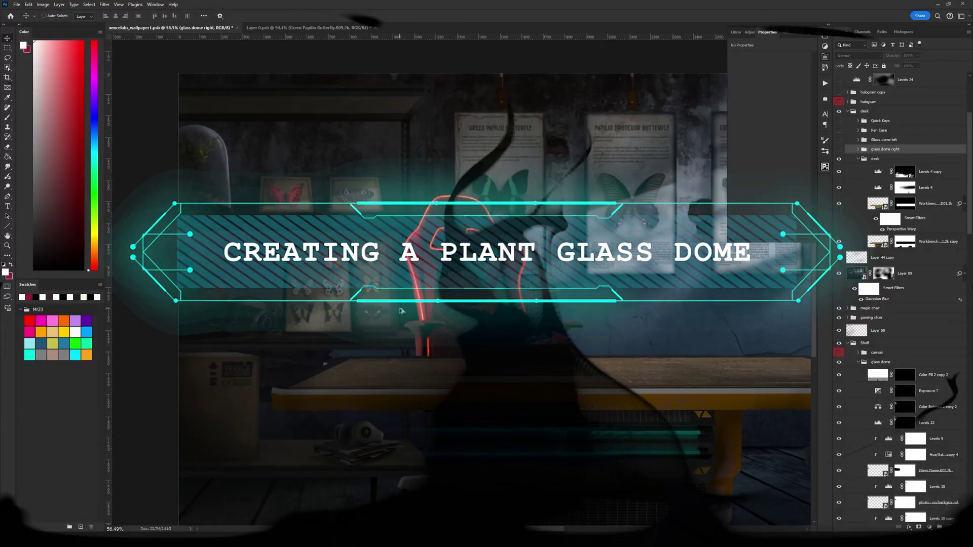
- Expand the glass dome right group and inspect the unmasked brass tubes ring inside its smart object, closing the document when done
scroll(409, 313, up, 5)
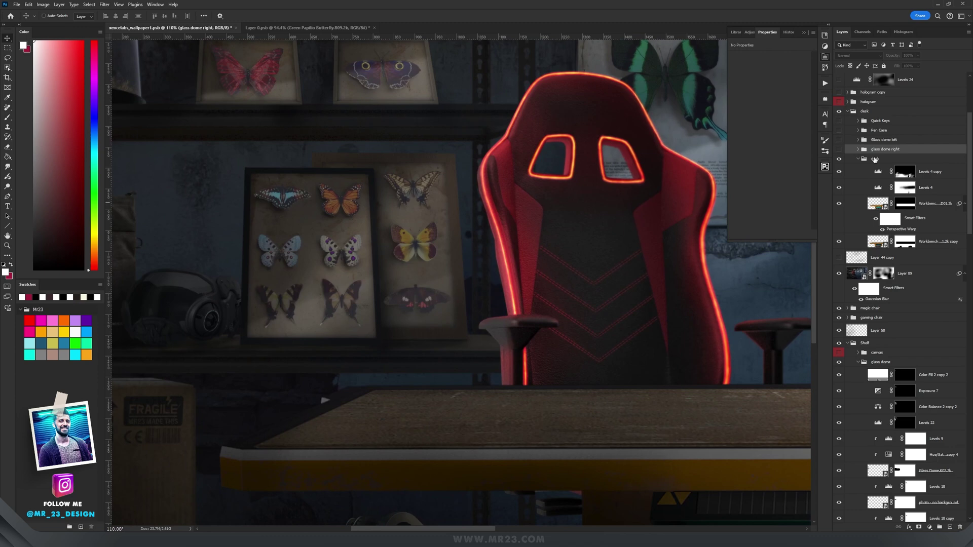
click(858, 150)
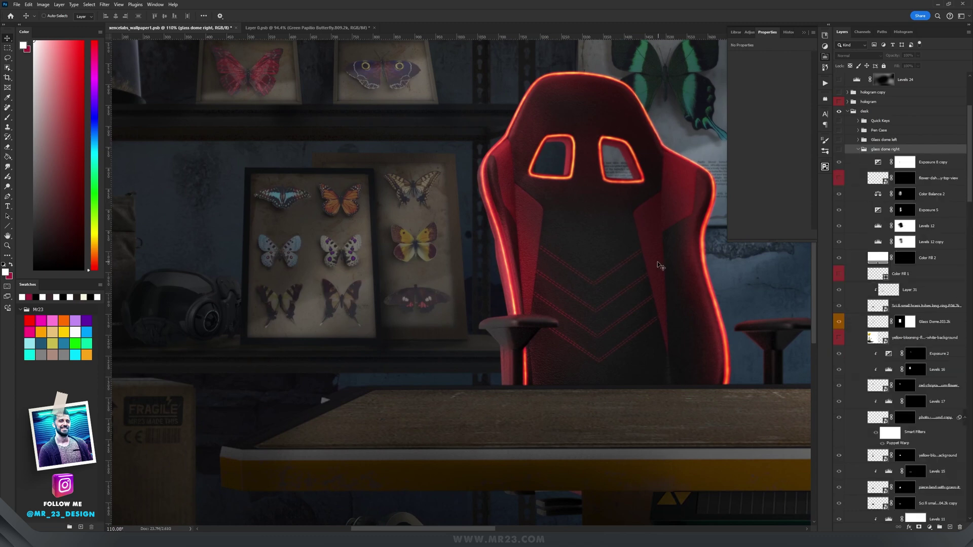
scroll(435, 317, up, 5)
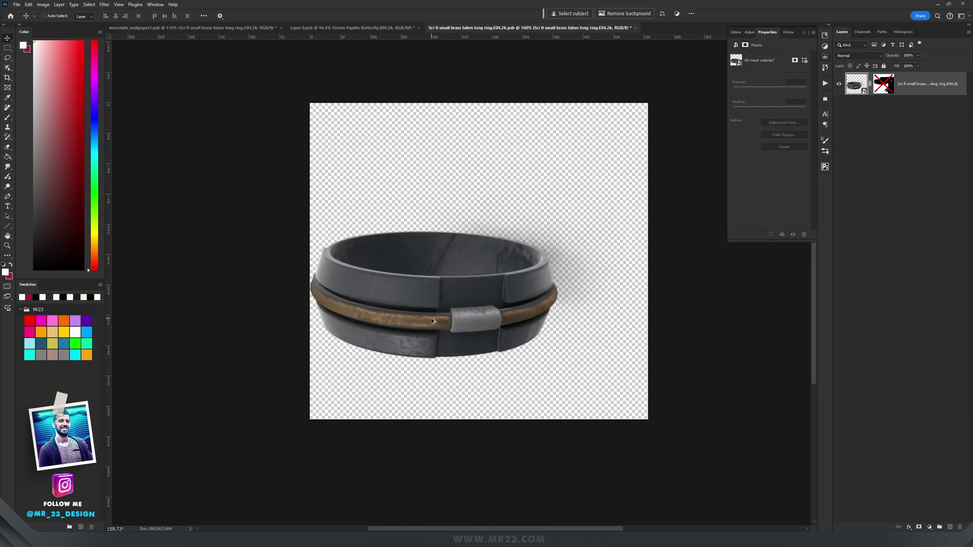
scroll(434, 318, down, 4)
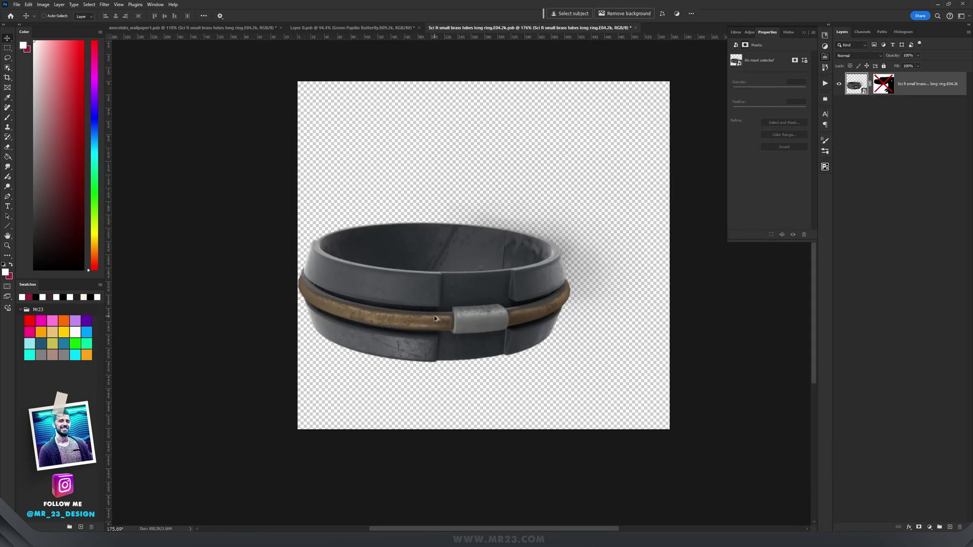
scroll(435, 318, up, 3)
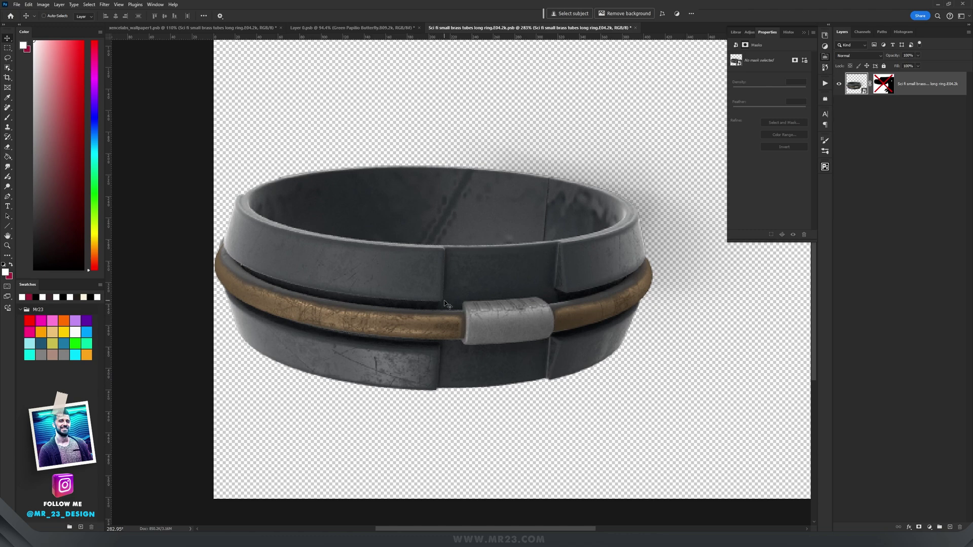
key(ctrl+w)
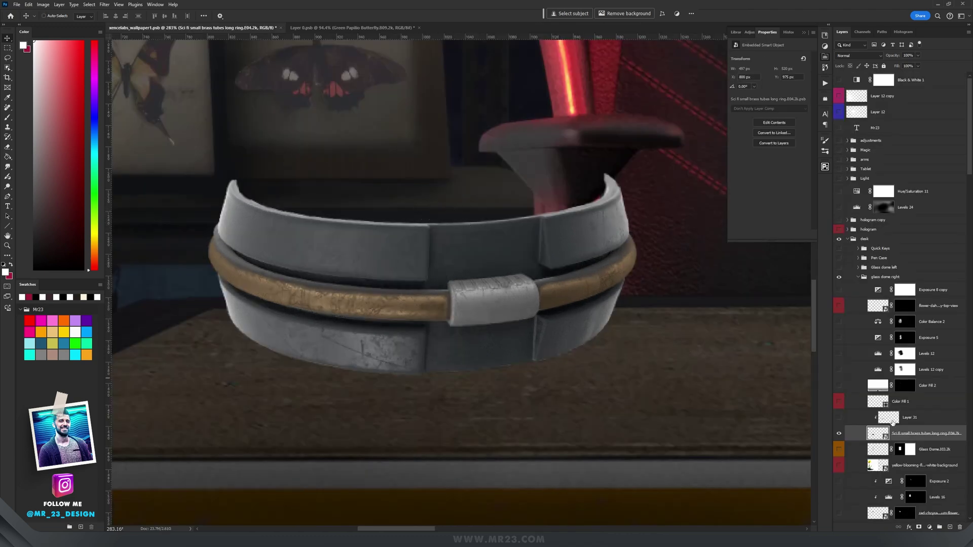
- View the unmasked piece-land-with-grass image inside its smart object, and save and close that document
double_click(889, 418)
scroll(535, 220, up, 2)
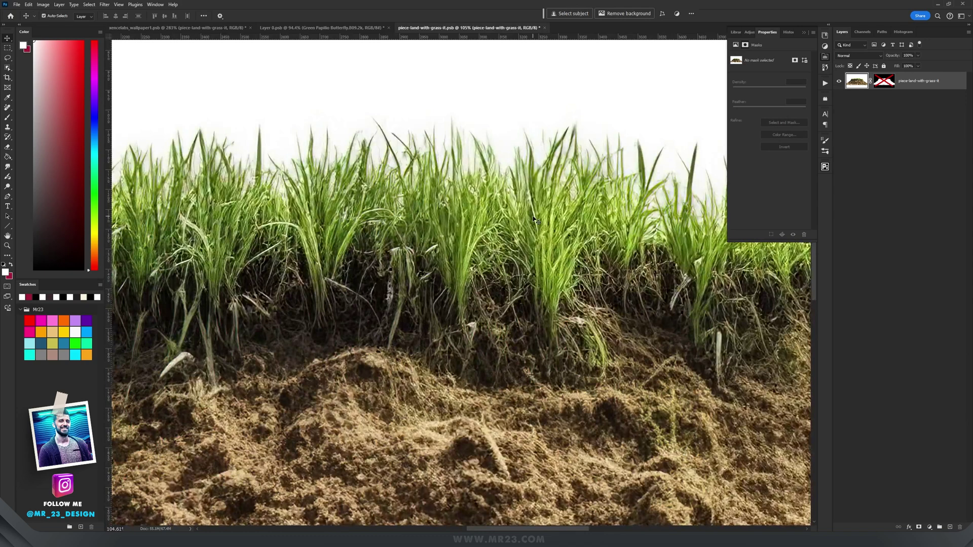
key(ctrl+s)
key(ctrl+w)
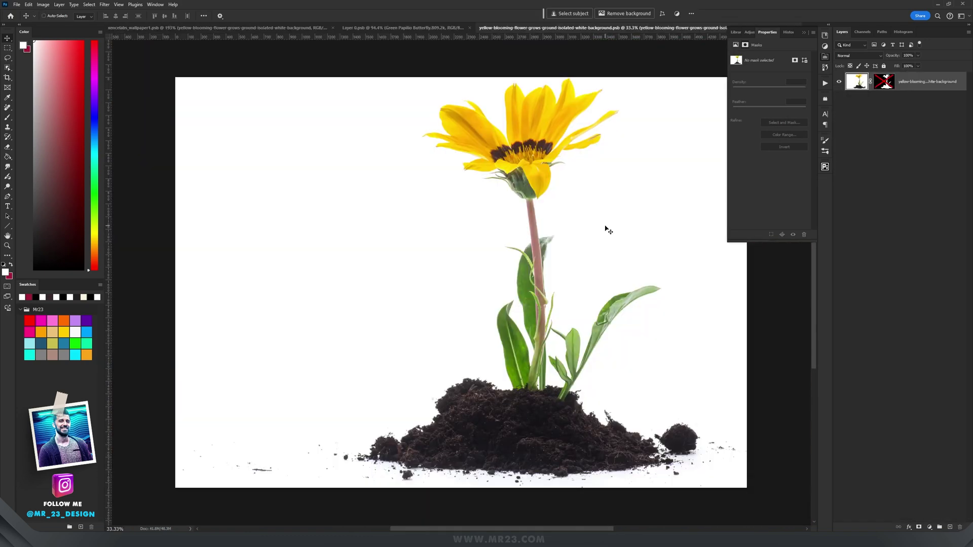
- Examine the yellow flower source image, its unmasked placement in the pot and the red chrysanthemum flower image
scroll(606, 227, up, 1)
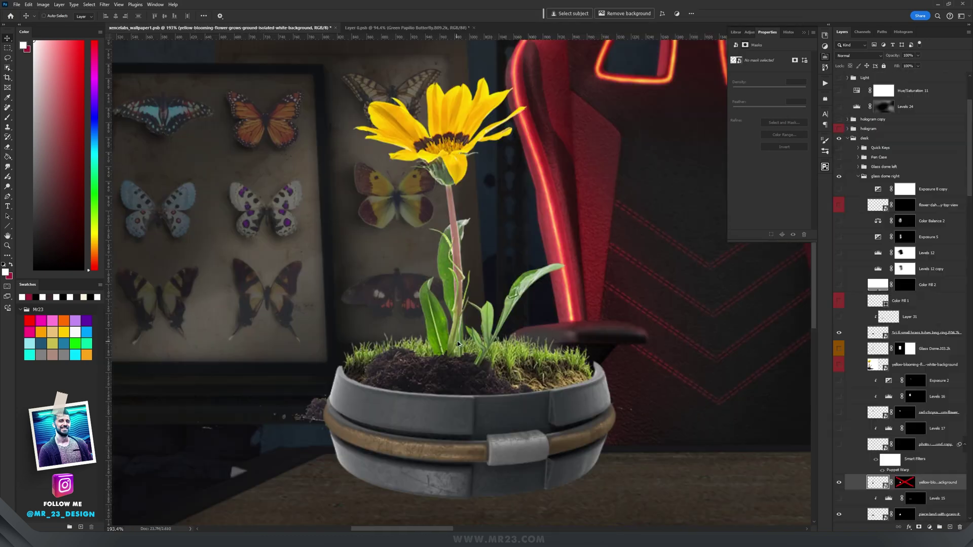
scroll(512, 324, up, 3)
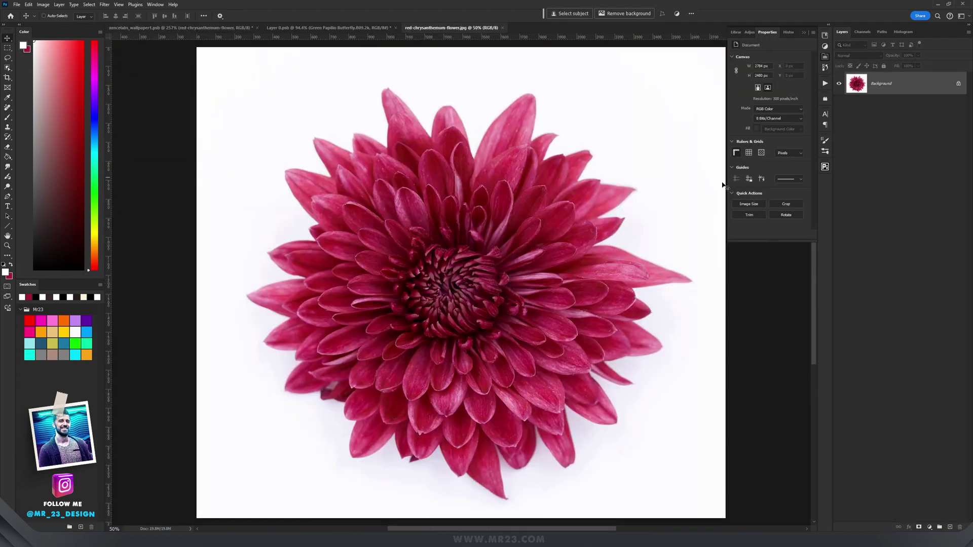
drag(509, 285, 509, 269)
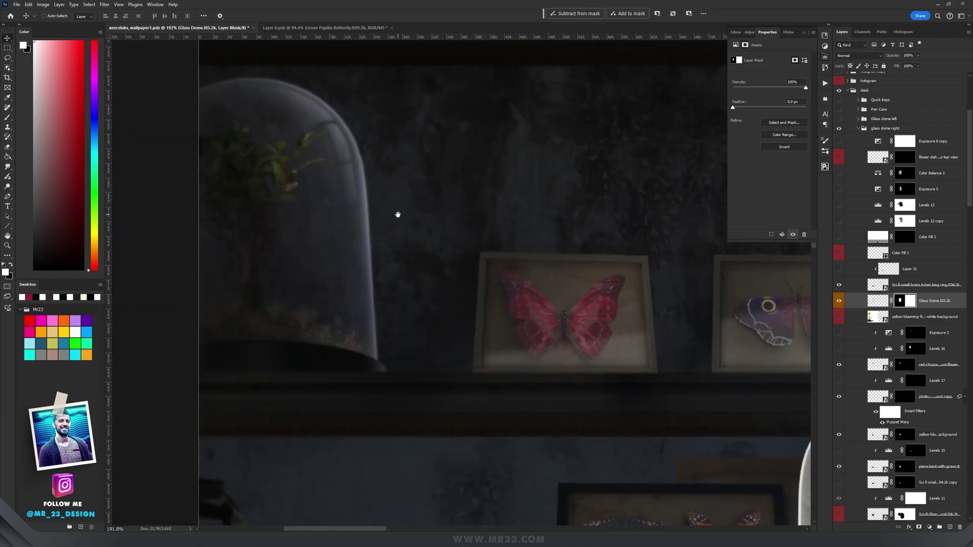
- Select Layer 30, the shadow layer beneath the flower pot on the desk
drag(398, 210, 456, 240)
drag(604, 310, 522, 245)
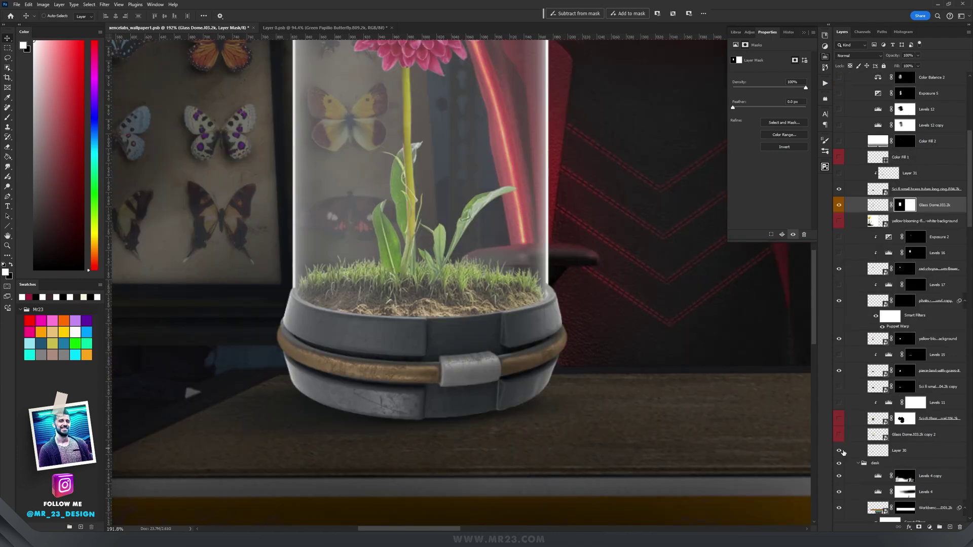
click(900, 451)
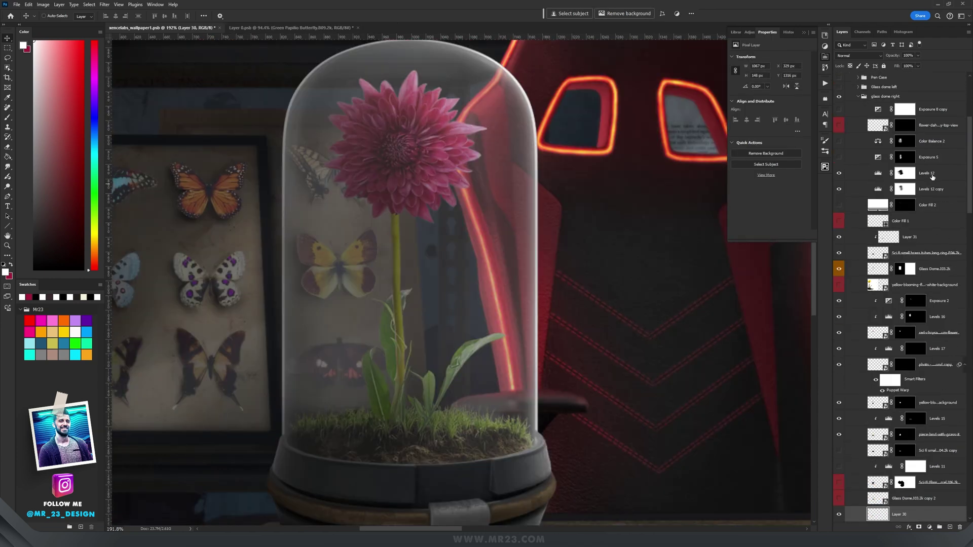
- Display the mask and settings of the Levels 12 adjustment on the glass dome
click(902, 173)
click(882, 173)
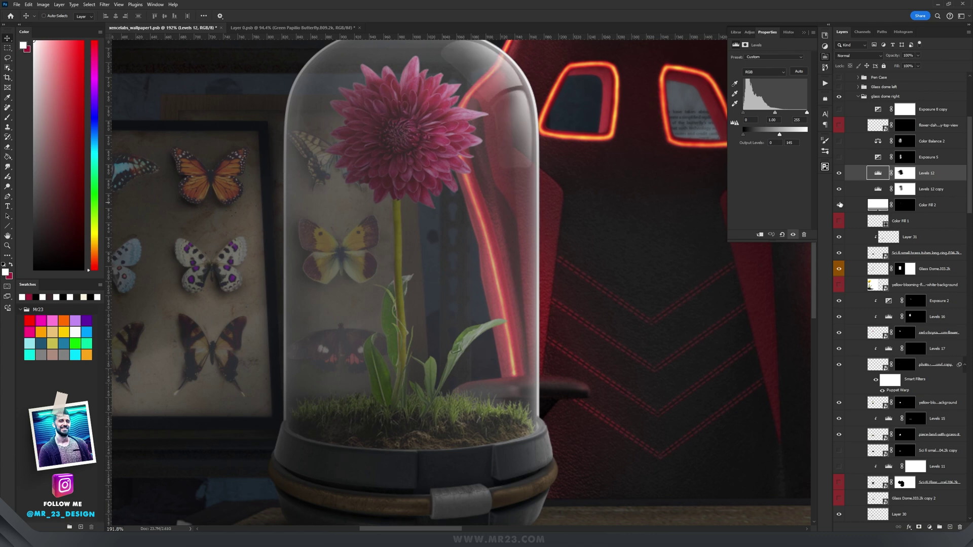
- Show the Color Fill 2 reflections on the glass dome beside the flower and select that layer's mask
click(840, 205)
scroll(551, 84, up, 8)
drag(551, 85, 613, 164)
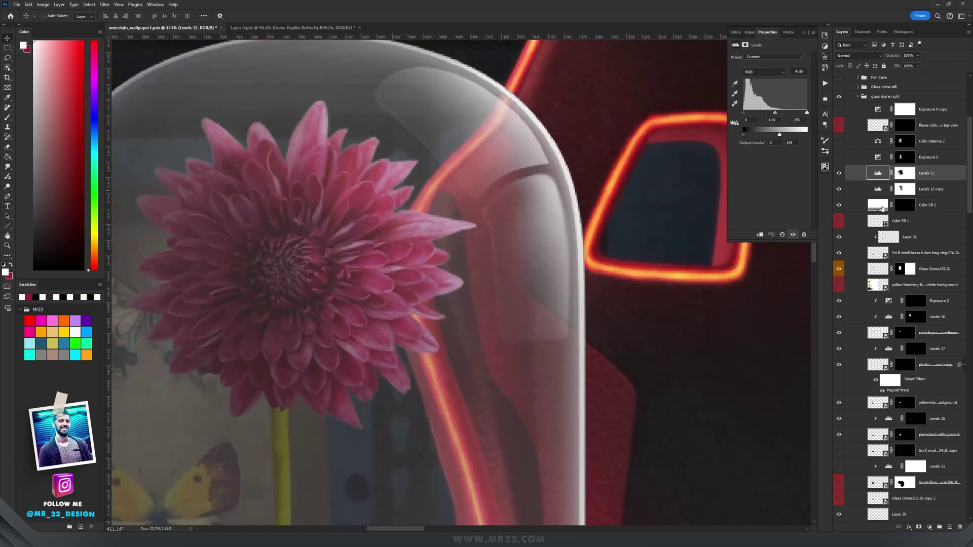
click(903, 207)
scroll(527, 215, down, 3)
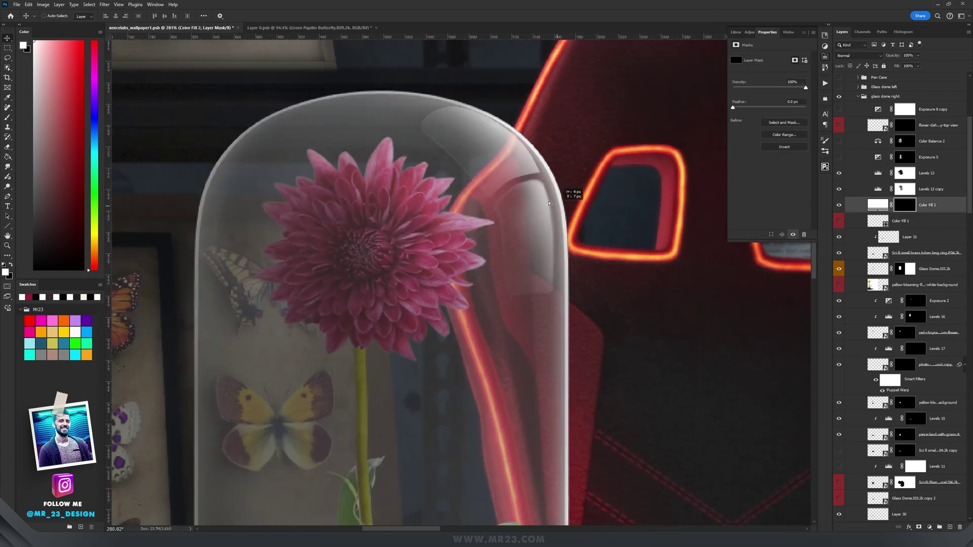
- Show the Exposure adjustment directly above Levels 12, display its settings and examine its effect on the dome
click(839, 157)
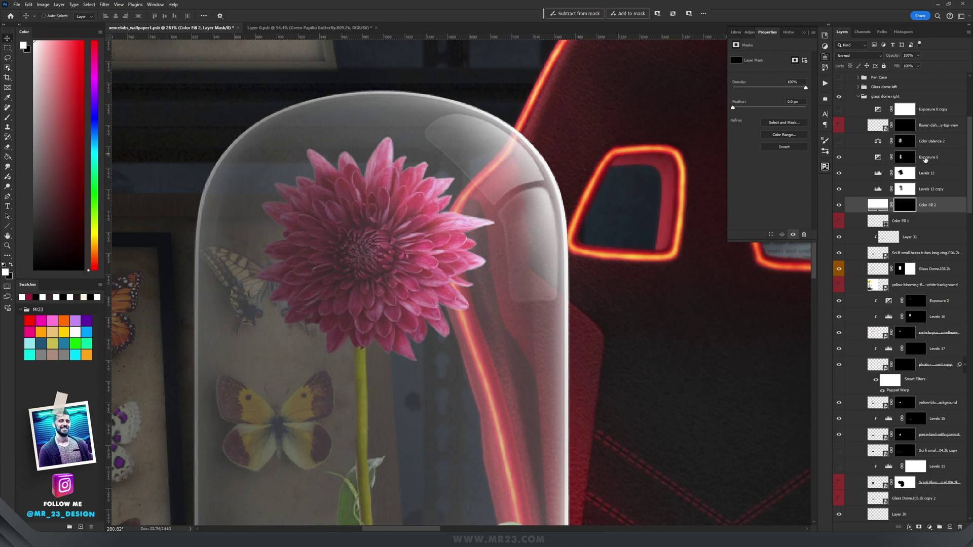
click(925, 158)
scroll(517, 232, down, 2)
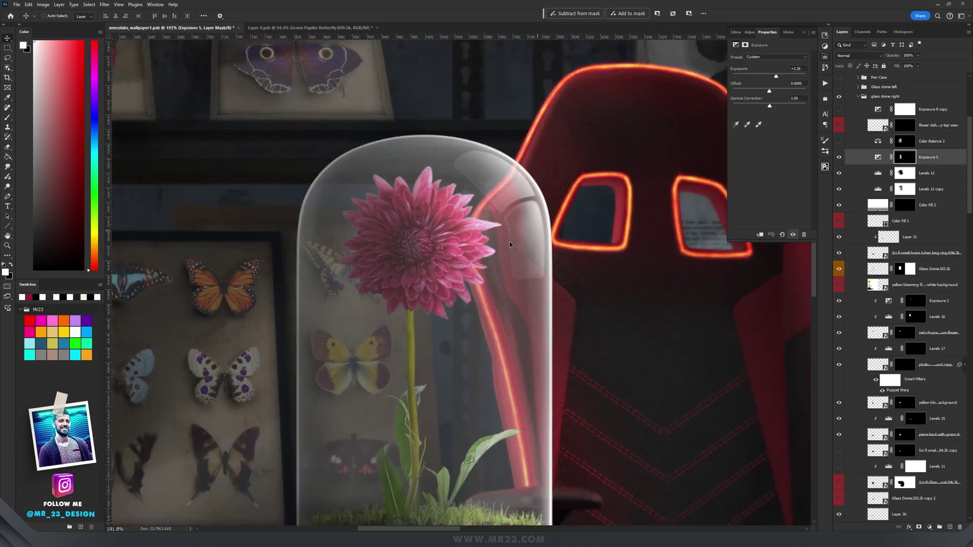
scroll(474, 286, down, 4)
scroll(570, 234, up, 5)
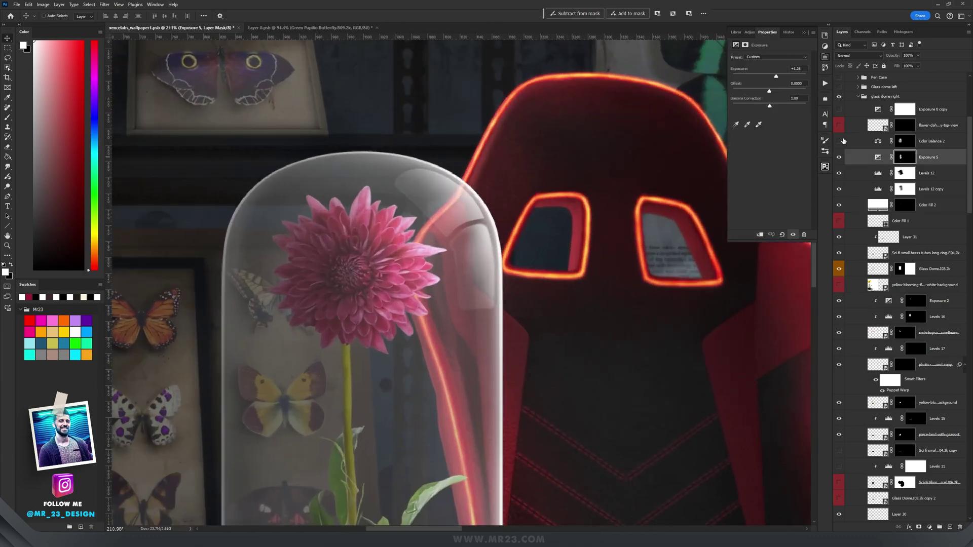
- Show the Color Balance 2 adjustment over the glass dome and display its settings
click(840, 142)
click(879, 144)
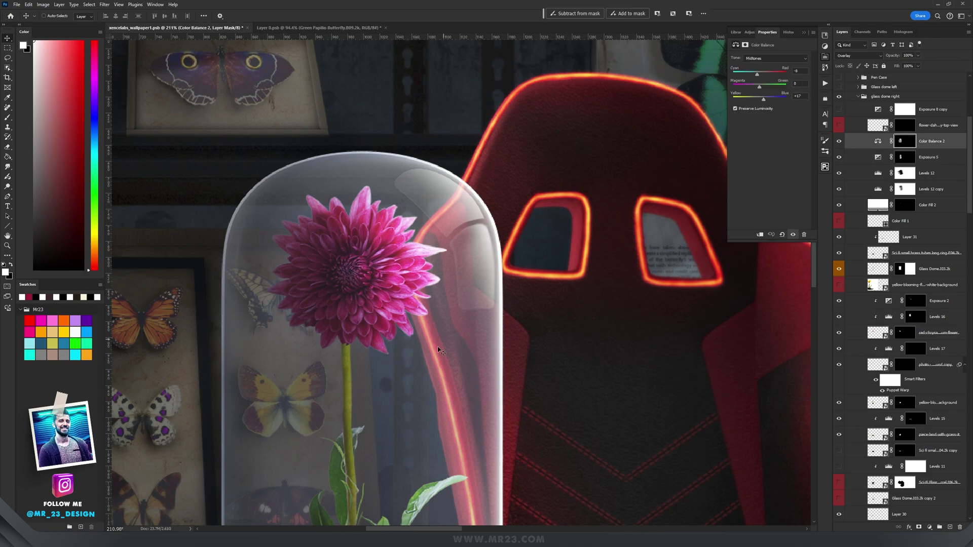
- Show the Exposure 8 copy adjustment over the flower dome and compare the dome with and without it
scroll(452, 354, down, 3)
drag(451, 365, 451, 287)
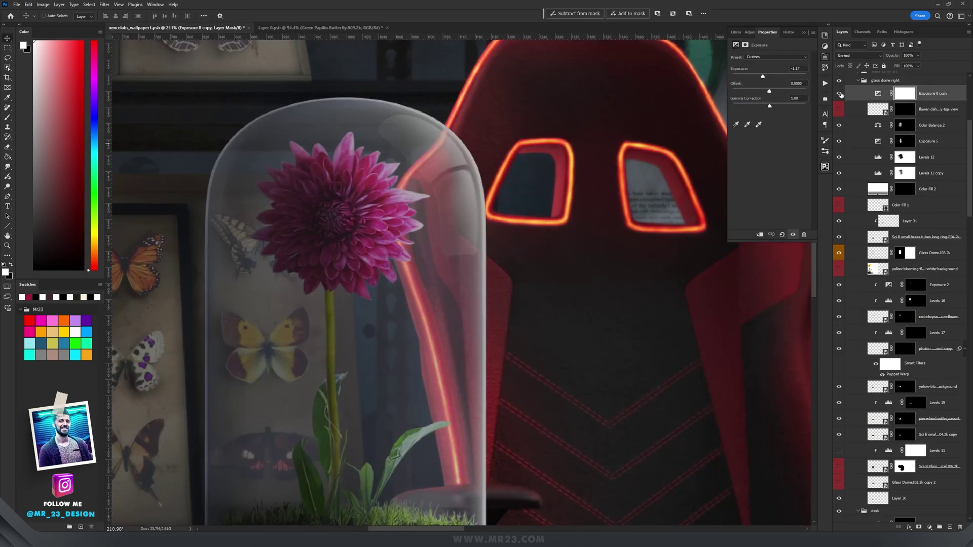
click(840, 94)
click(840, 94)
scroll(461, 231, down, 5)
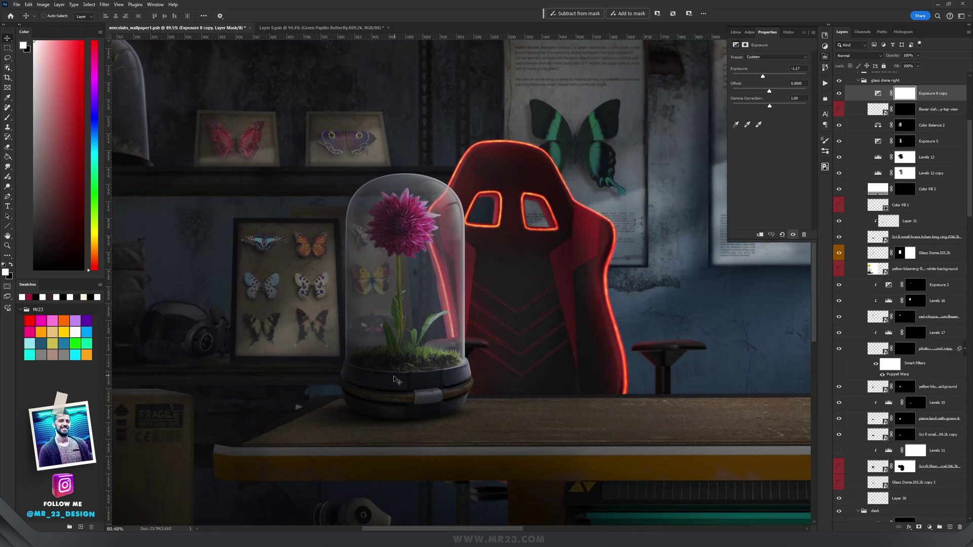
- Examine the finished left glass dome with its pink flower and the empty far end of the workbench
scroll(394, 381, up, 4)
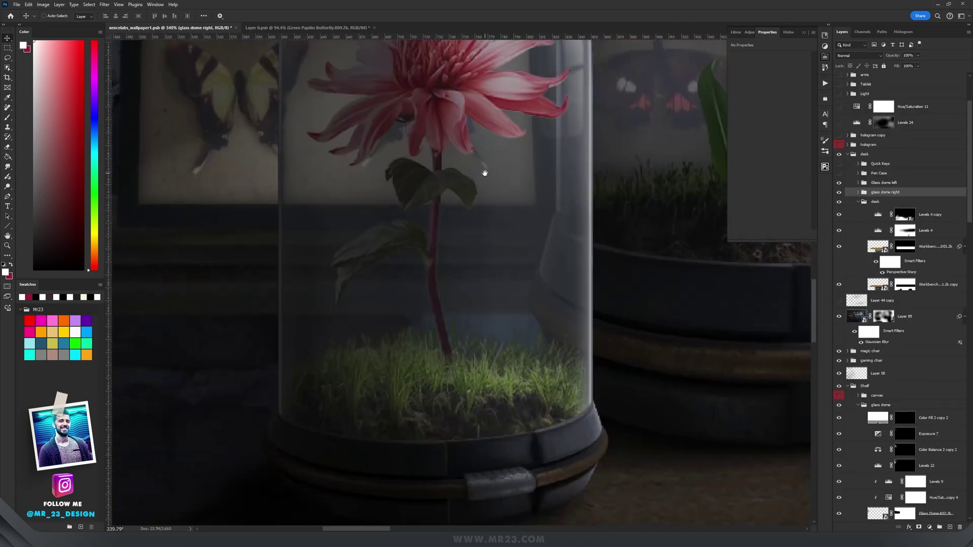
drag(482, 169, 420, 222)
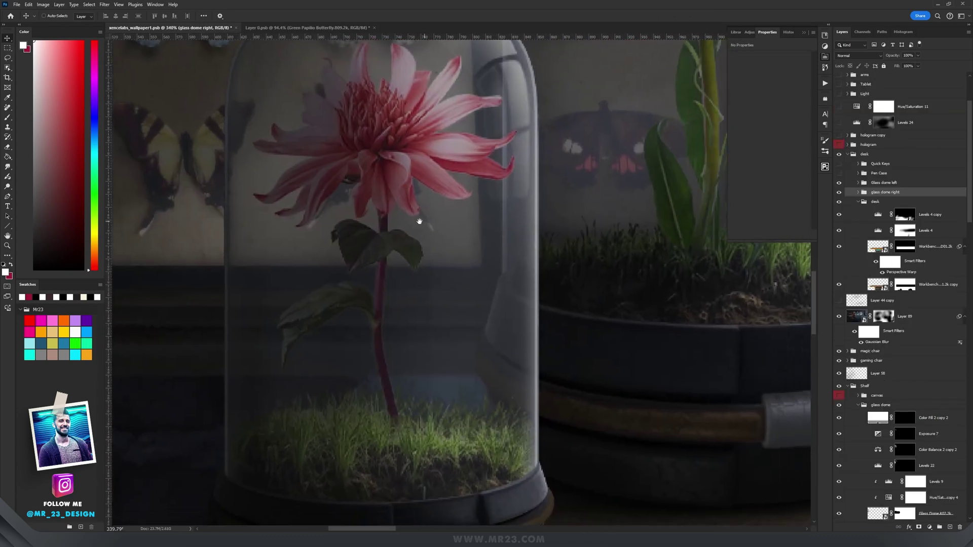
scroll(420, 221, down, 3)
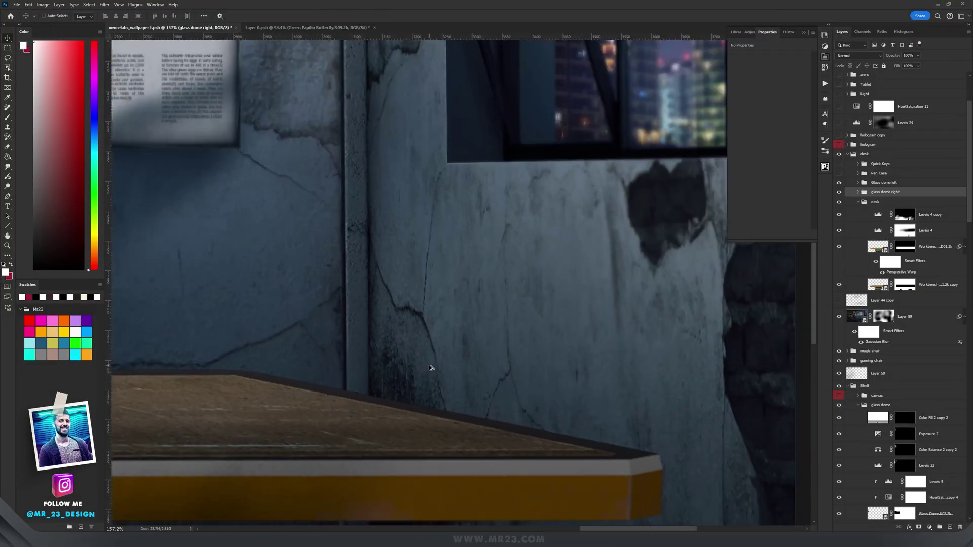
scroll(432, 367, down, 2)
drag(405, 371, 552, 345)
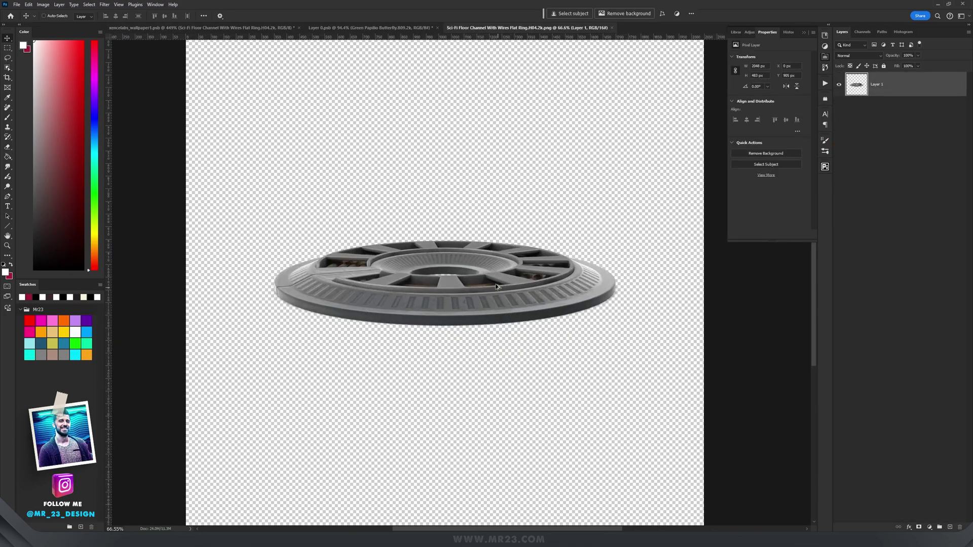
- Inspect the sci-fi floor ring's source image, and show shadow Layers 91 and 96 and the Levels 31 adjustment around the placed ring
scroll(476, 266, up, 5)
scroll(476, 267, down, 5)
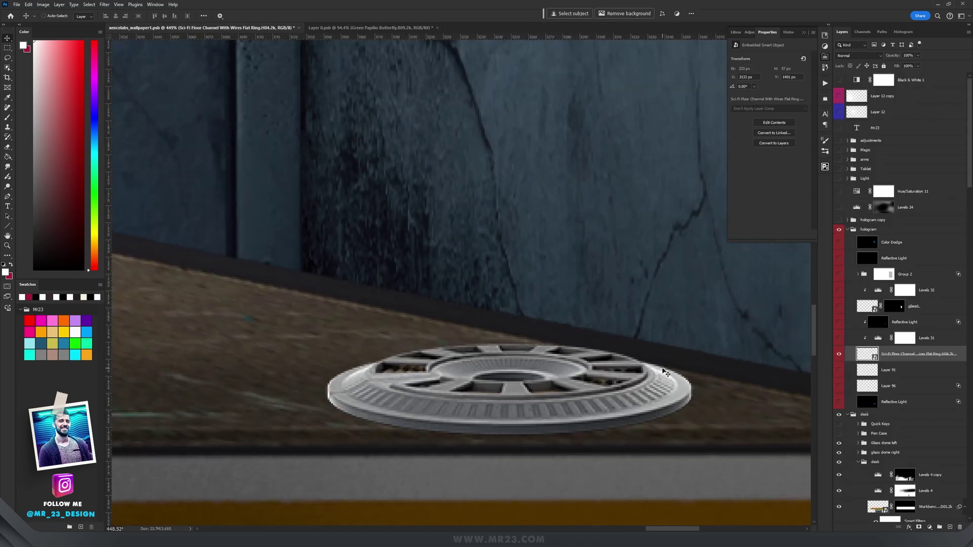
drag(663, 372, 656, 339)
drag(840, 387, 839, 371)
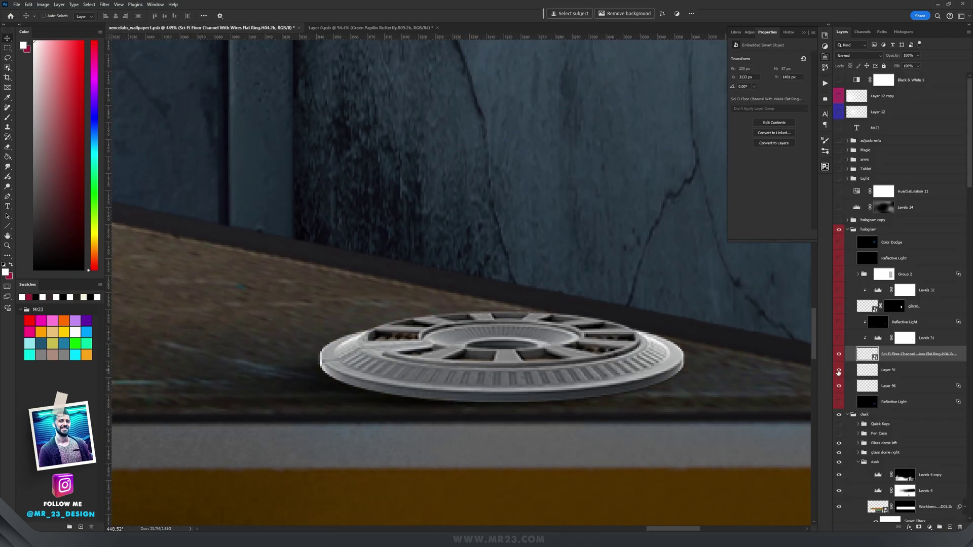
click(839, 338)
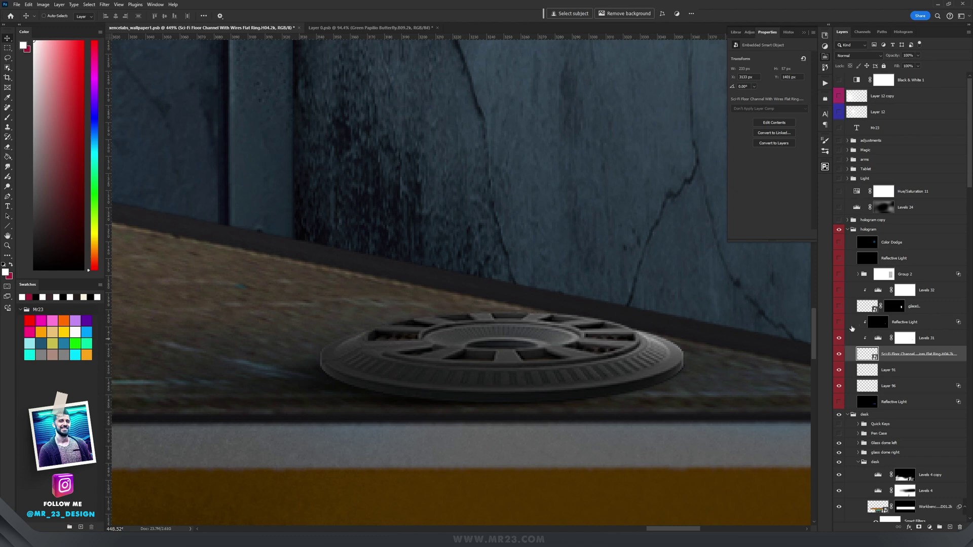
- Inspect the blue light beam's source image, close it and check the beam layer's blend mode
double_click(868, 306)
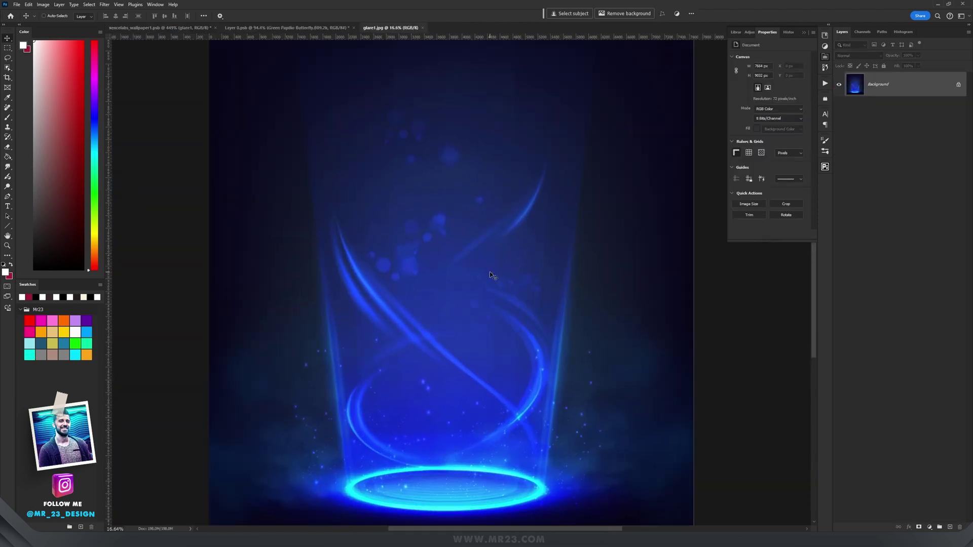
key(ctrl+w)
click(859, 56)
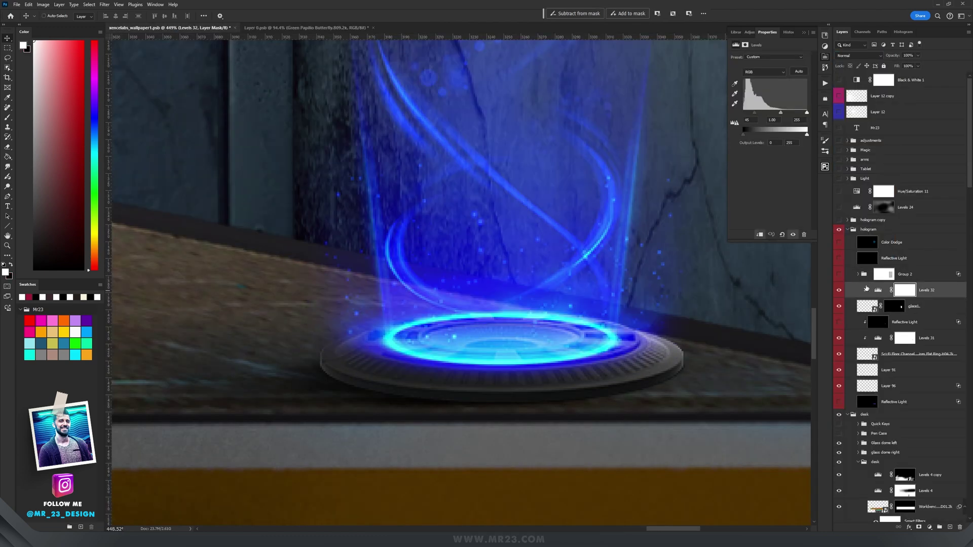
- Compare the blue light beam with and without the Levels 32 adjustment and examine its shadow input setting
click(839, 290)
click(840, 290)
mouse_move(759, 113)
mouse_down()
mouse_move(744, 111)
mouse_move(756, 112)
mouse_up()
- Show the Reflective Light layer clipped to the ring and compare the ring's edge with and without that glow
click(909, 322)
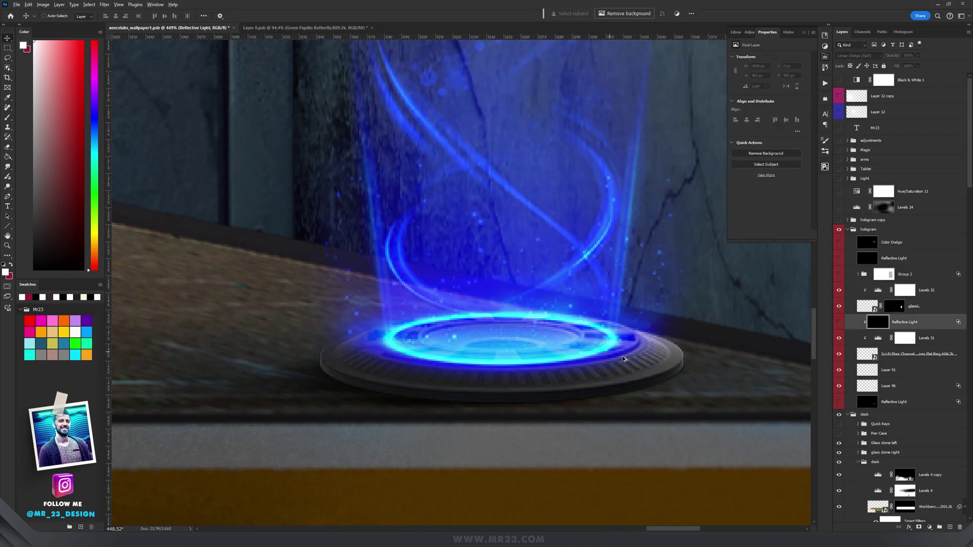
scroll(623, 356, up, 1)
drag(630, 232, 532, 281)
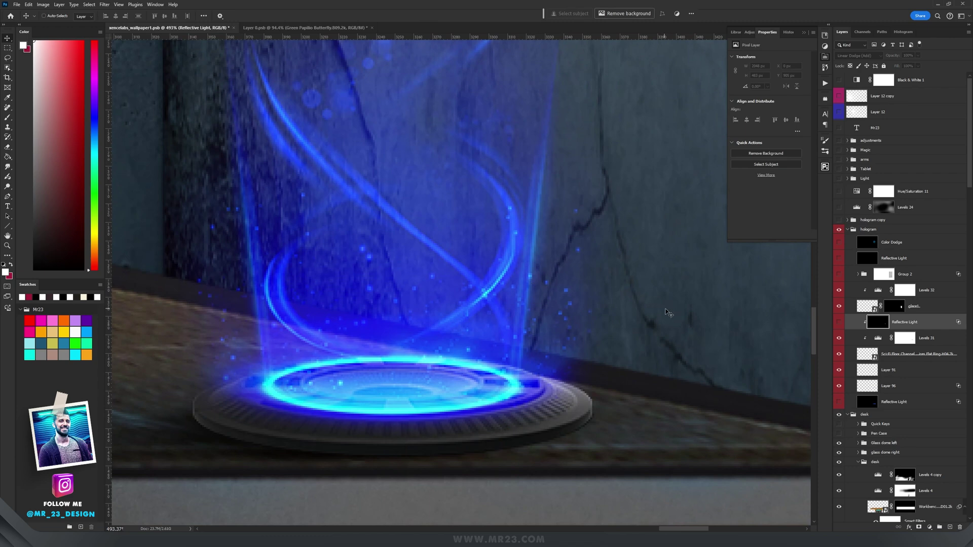
click(840, 323)
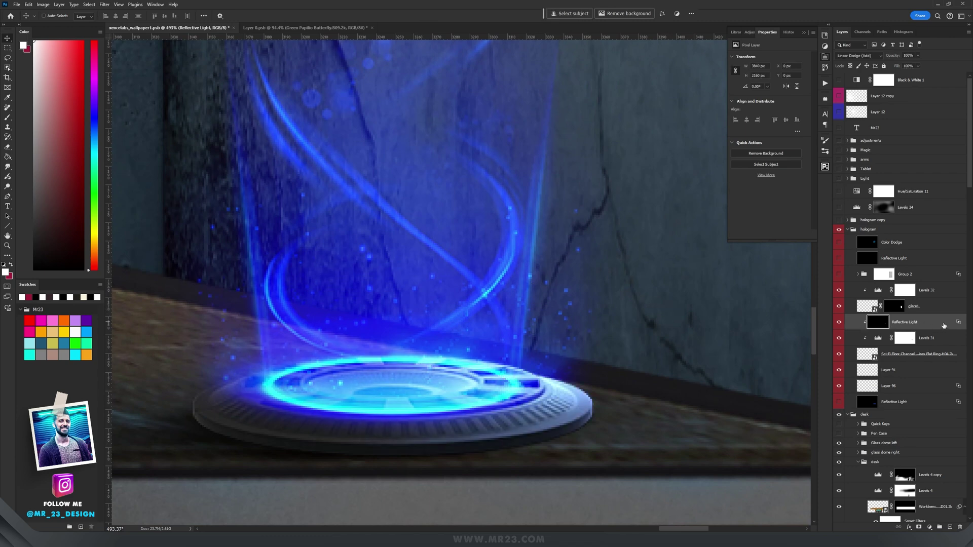
drag(623, 379, 687, 373)
click(839, 322)
click(838, 322)
scroll(514, 427, up, 3)
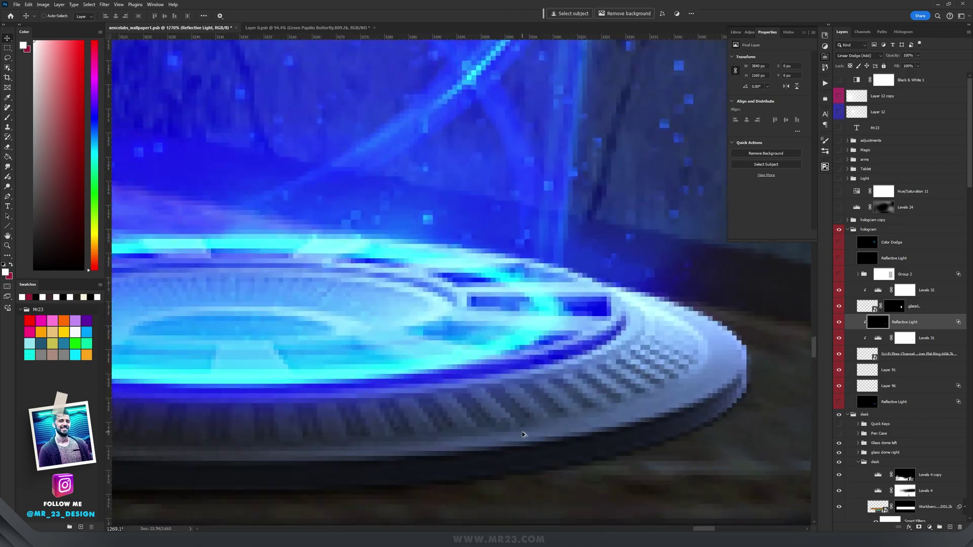
- Show the lowest Reflective Light layer of the hologram group on the desk and select that layer
click(839, 402)
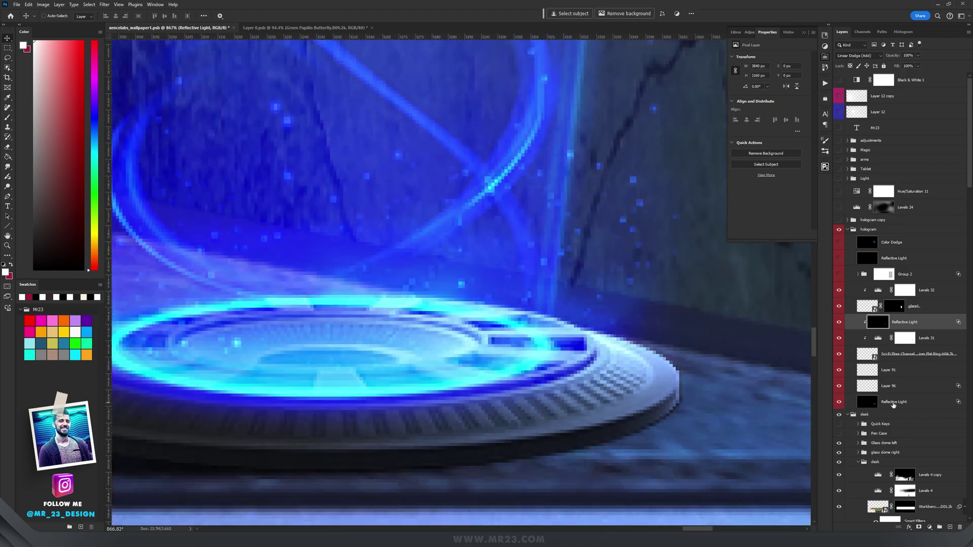
click(892, 402)
scroll(531, 315, down, 5)
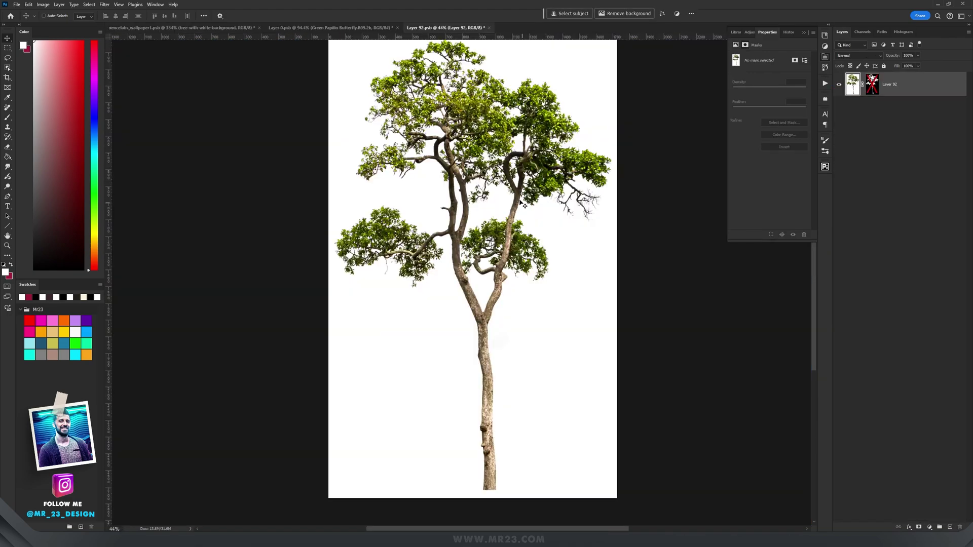
- Inspect the tree's masked source image, close it without saving and examine the tree standing in the hologram beam
scroll(496, 190, up, 2)
scroll(495, 190, down, 2)
key(ctrl+w)
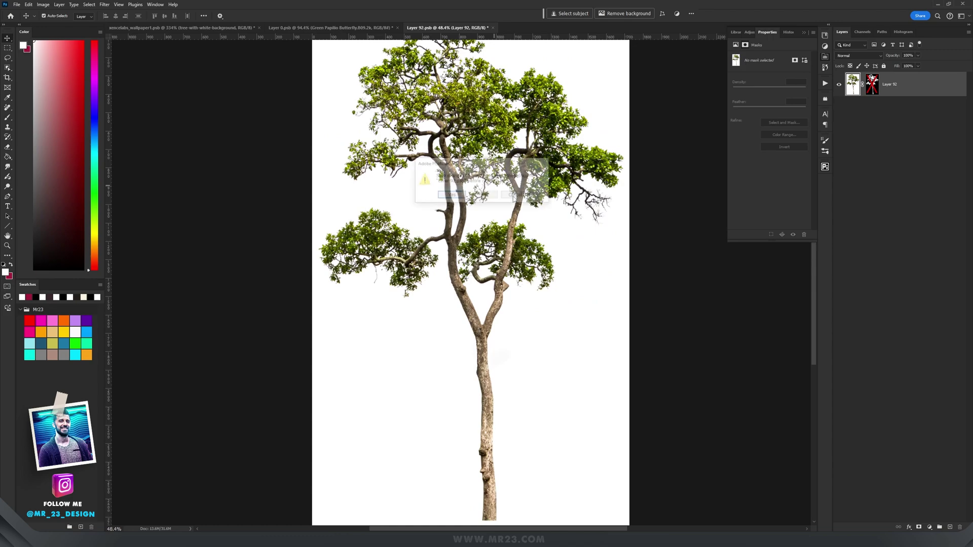
click(481, 196)
scroll(569, 321, down, 2)
drag(570, 322, 539, 287)
scroll(524, 307, up, 2)
scroll(513, 349, up, 1)
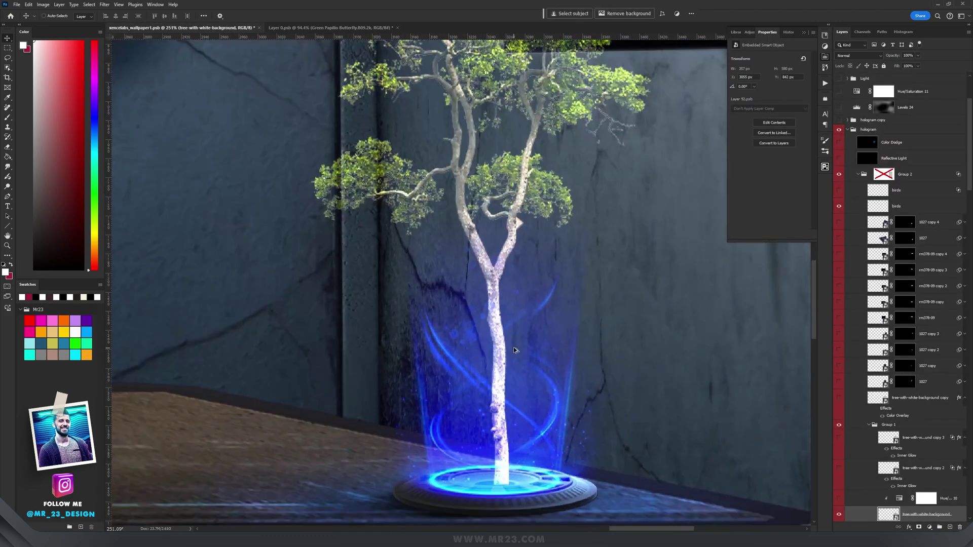
- Show the Hue/Saturation 10 adjustment clipped to the tree, display its settings and examine the blue tint
click(839, 498)
click(943, 498)
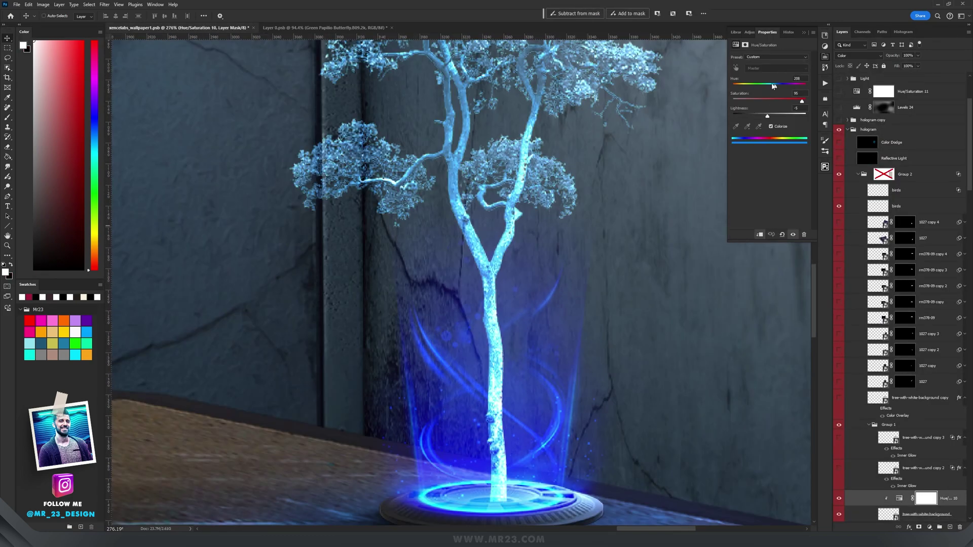
scroll(551, 169, down, 3)
scroll(551, 169, up, 3)
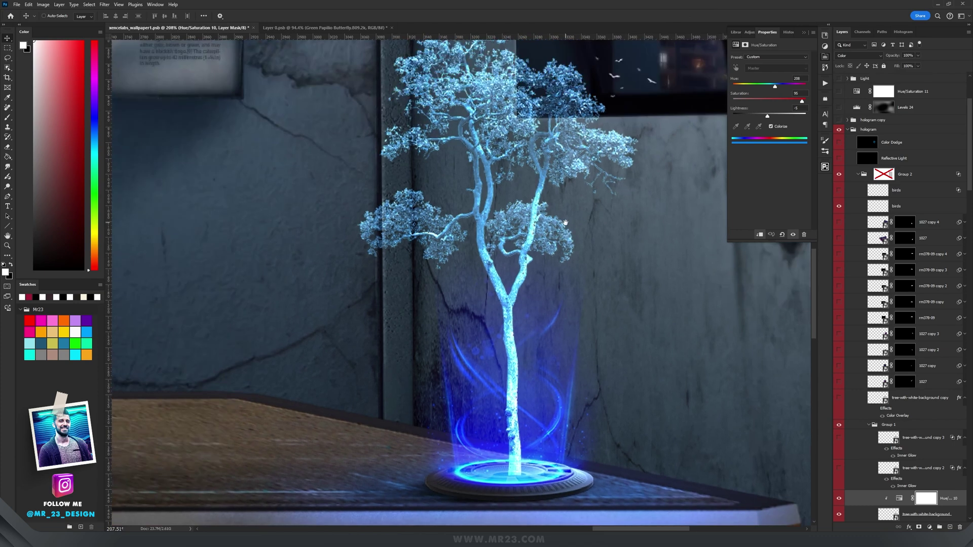
scroll(947, 474, down, 2)
- Duplicate the tree layer above Hue/Saturation 10 and turn off the copy's green channel in its blending options
drag(948, 475, 943, 437)
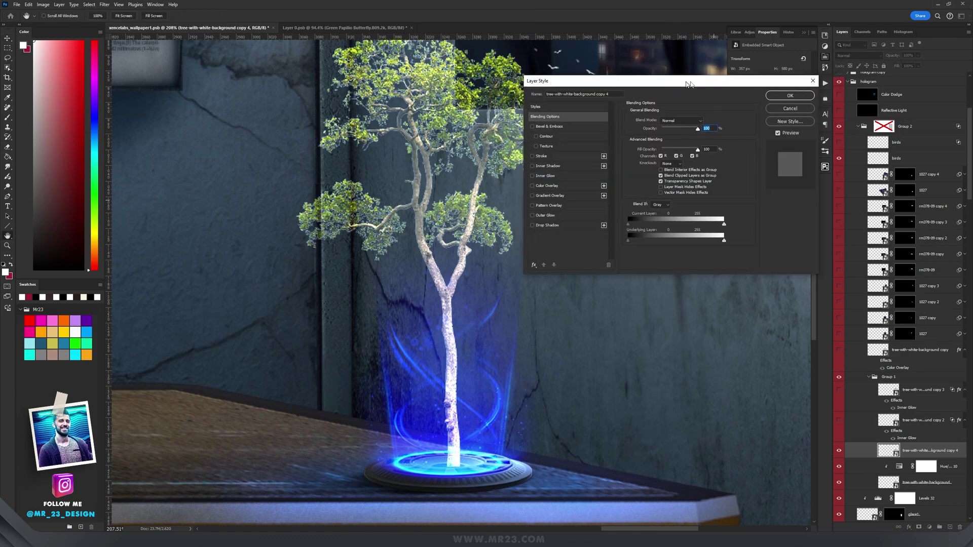
drag(685, 81, 713, 80)
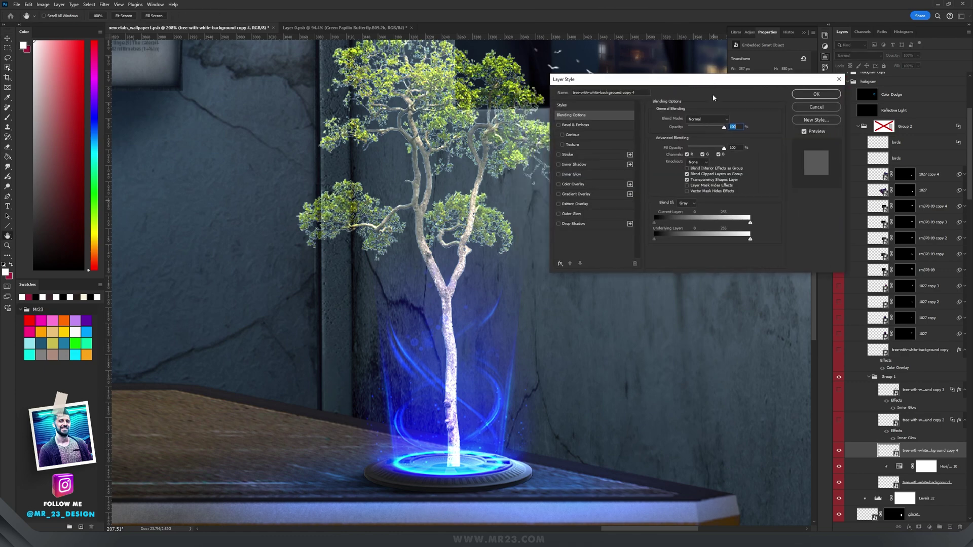
click(703, 154)
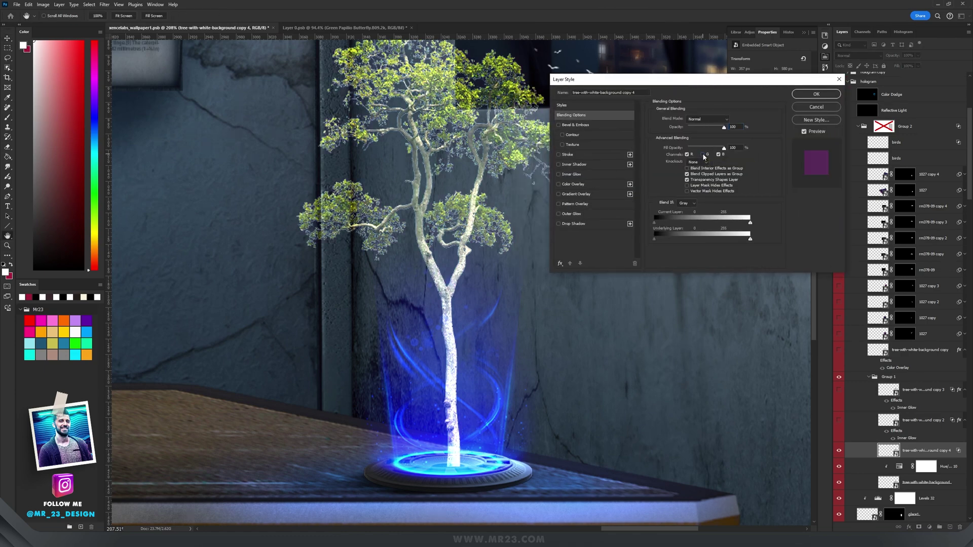
click(817, 93)
- Nudge the channel-split tree copy 1 px to the right and examine the colour fringing
scroll(460, 210, up, 5)
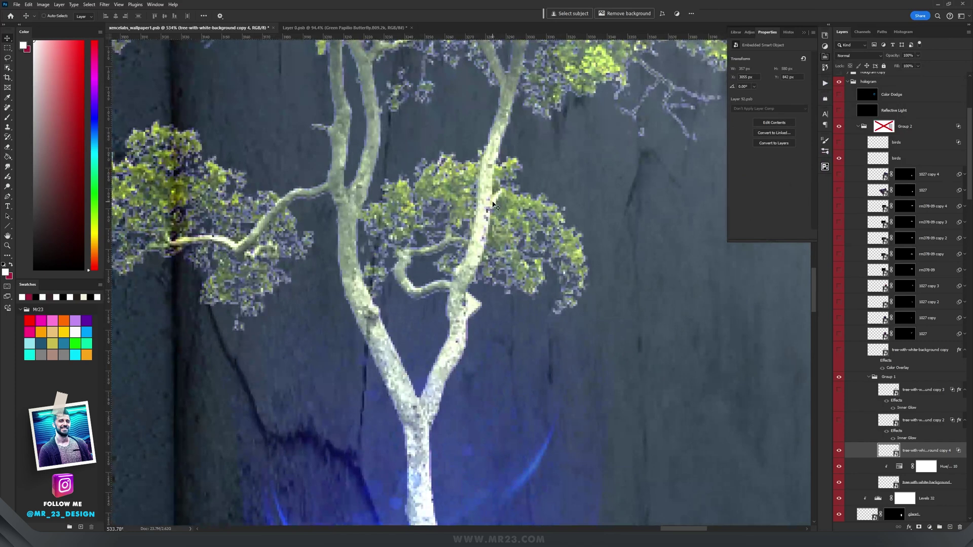
key(Right)
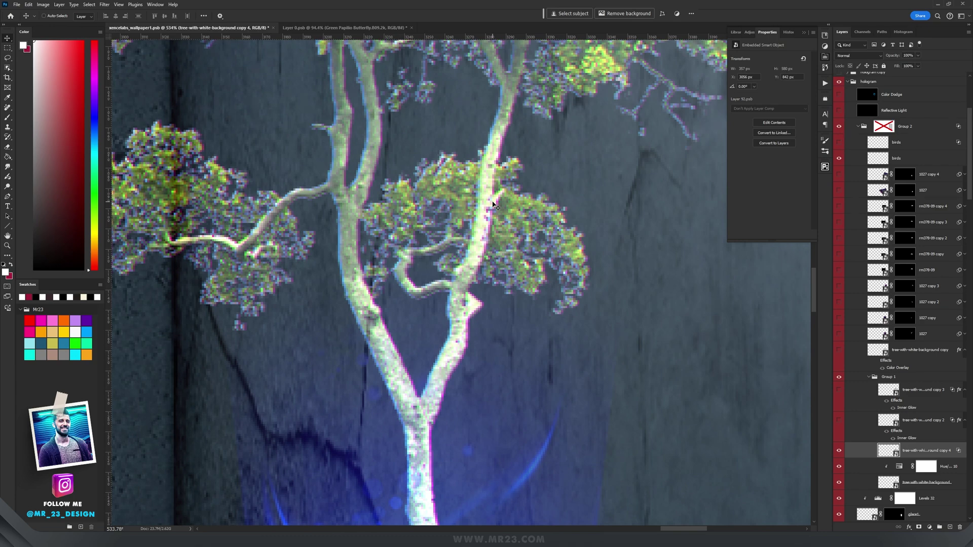
scroll(490, 199, down, 8)
scroll(487, 200, up, 5)
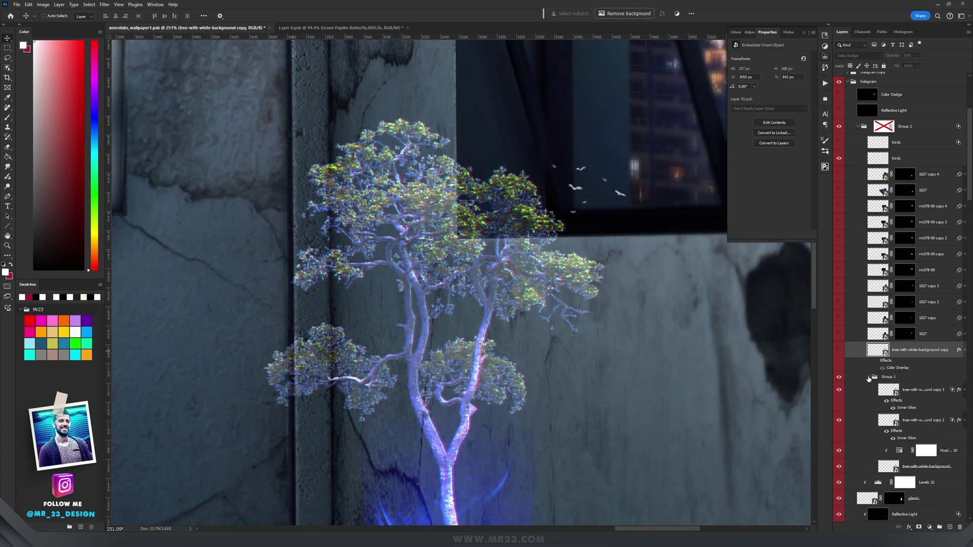
- Collapse Group 1, show the tree copy with the Color Overlay effect and check its blend mode
click(869, 377)
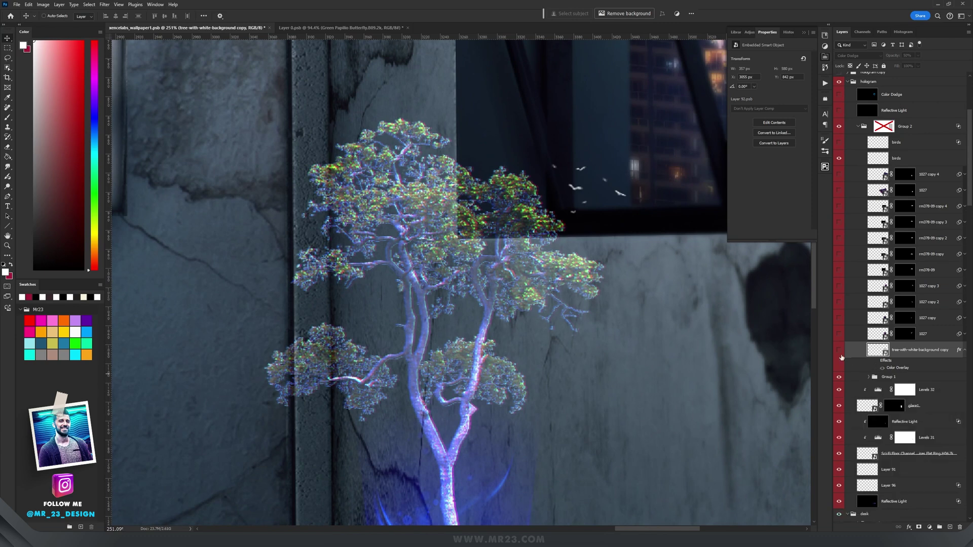
click(840, 351)
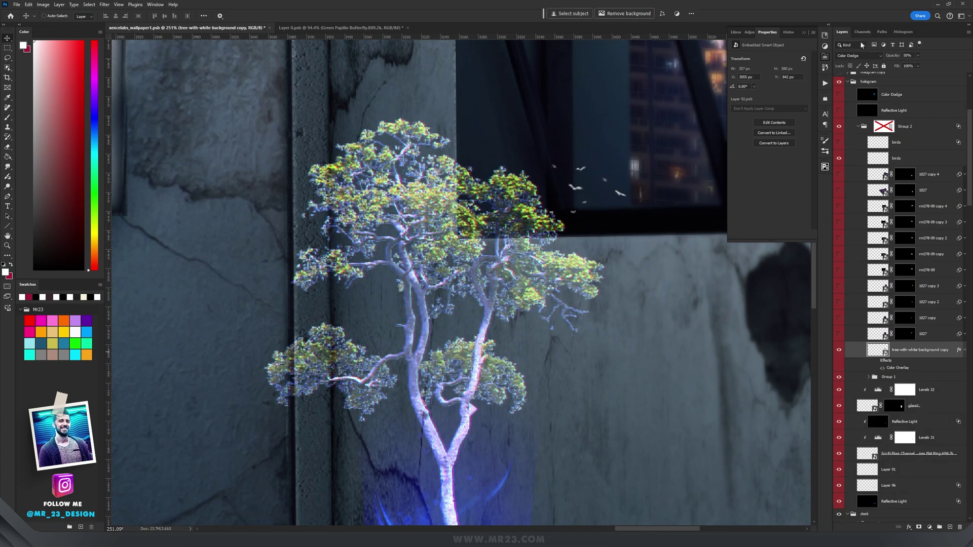
click(854, 55)
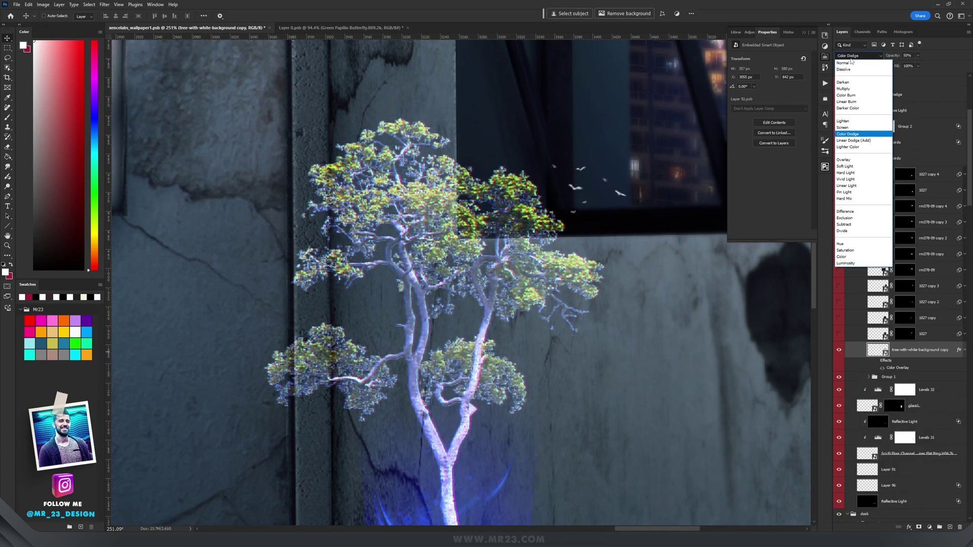
click(897, 62)
- Inspect the lower 1027 light-streak layer's source image, set the layer to Color Dodge and re-enable its mask
click(946, 341)
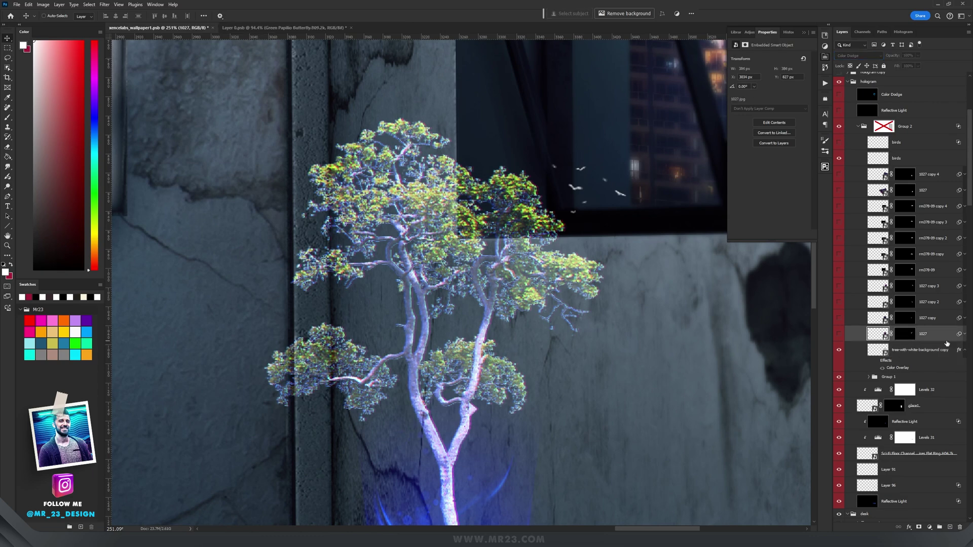
double_click(879, 334)
scroll(477, 268, up, 1)
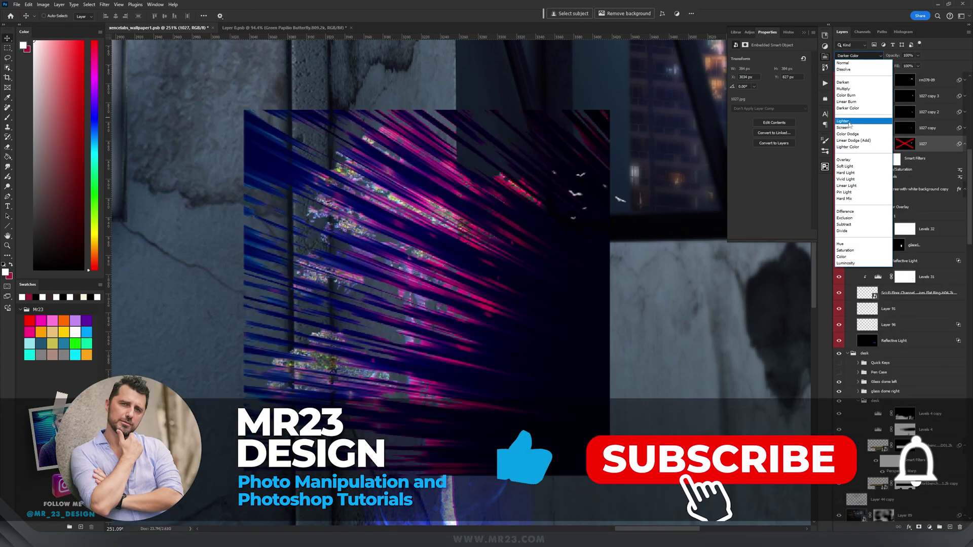
click(848, 134)
shift+click(905, 144)
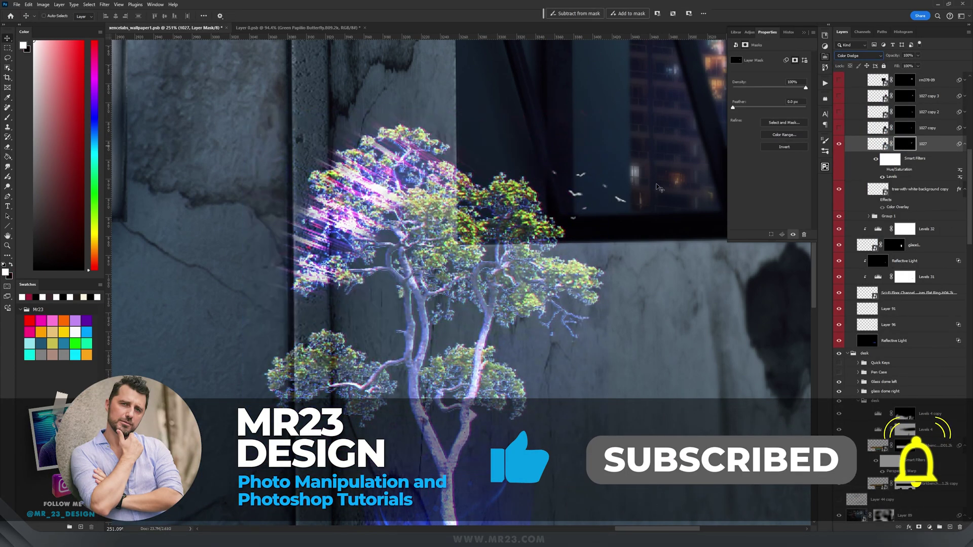
- Show the remaining light-streak and particle layers in Group 2, from 1027 copy up to 1027 copy 4, over the tree
scroll(897, 225, up, 5)
scroll(896, 226, up, 3)
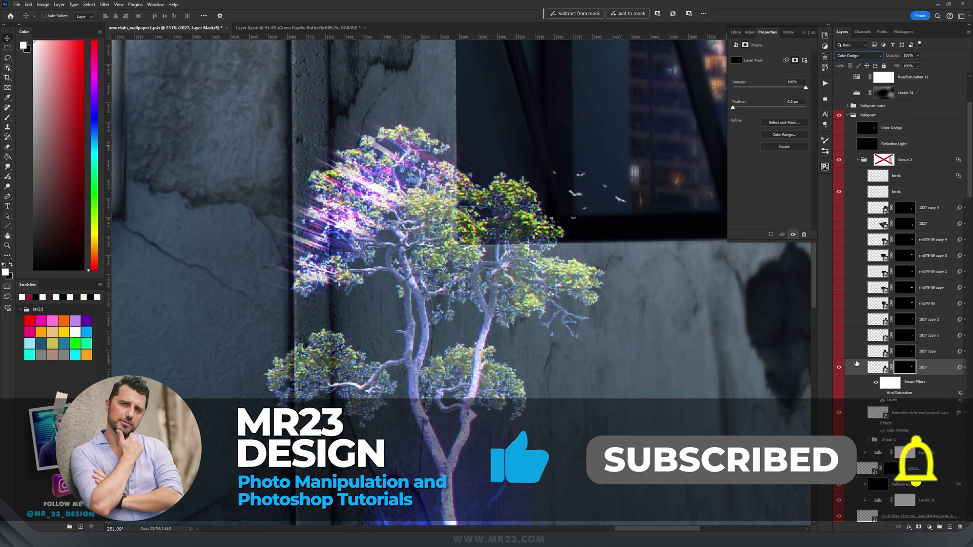
drag(839, 351, 844, 223)
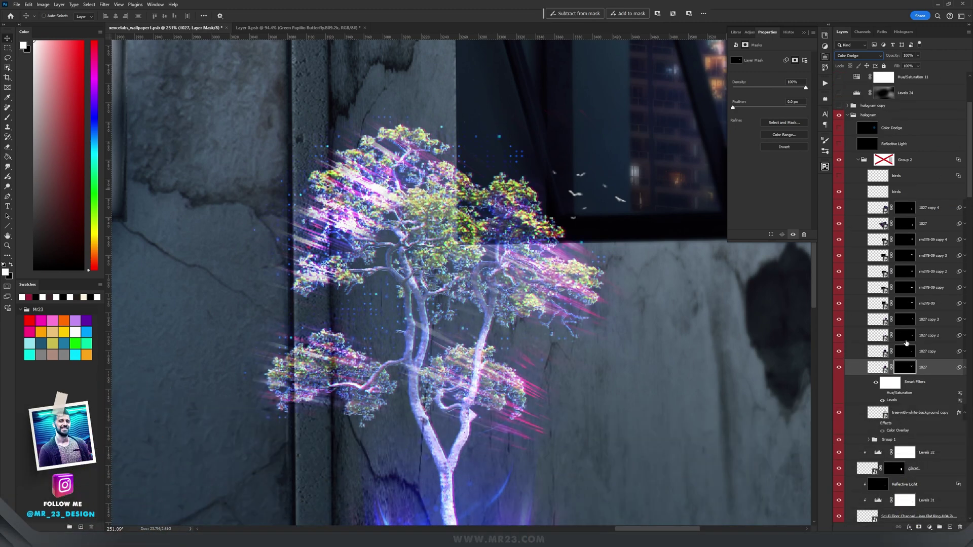
- Try moving the 1027 copy 2 light-streak layer away from the tree's foliage and undo the move
click(881, 337)
mouse_move(552, 287)
mouse_down()
mouse_move(612, 238)
mouse_move(632, 334)
mouse_move(629, 323)
mouse_up()
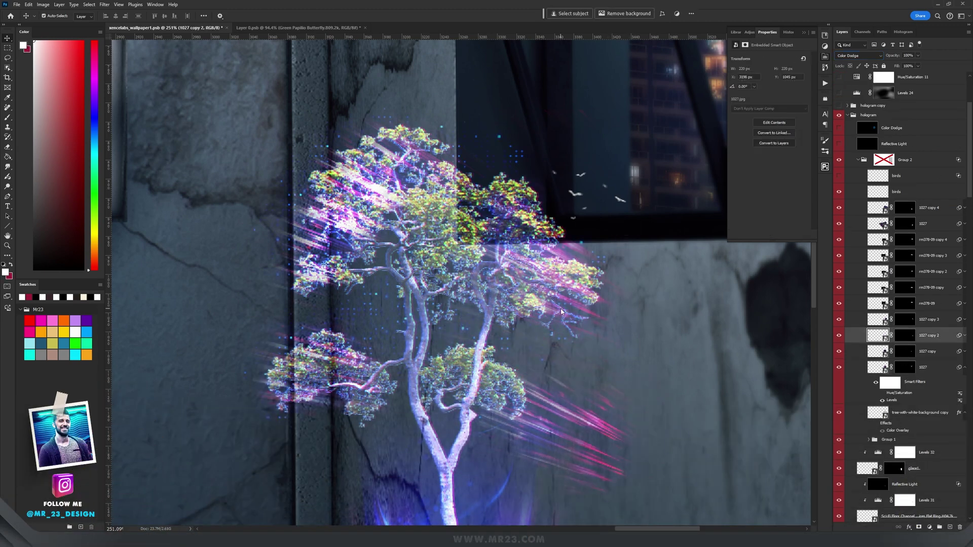
key(ctrl+z)
- Select the lower birds layer beside the tree and compare the birds with the upper birds layer shown and hidden
scroll(555, 311, down, 5)
scroll(514, 313, up, 7)
drag(672, 182, 595, 263)
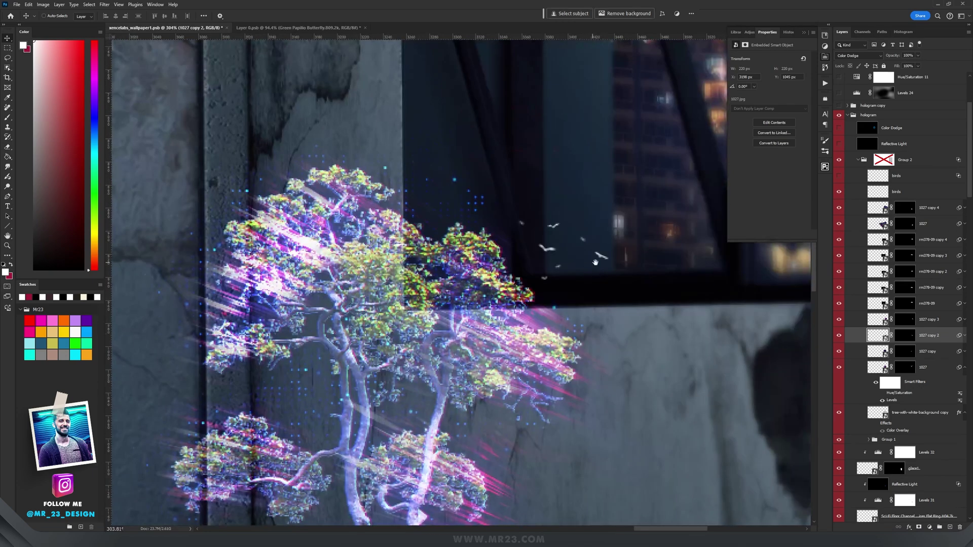
ctrl+click(547, 248)
scroll(548, 239, up, 5)
click(839, 175)
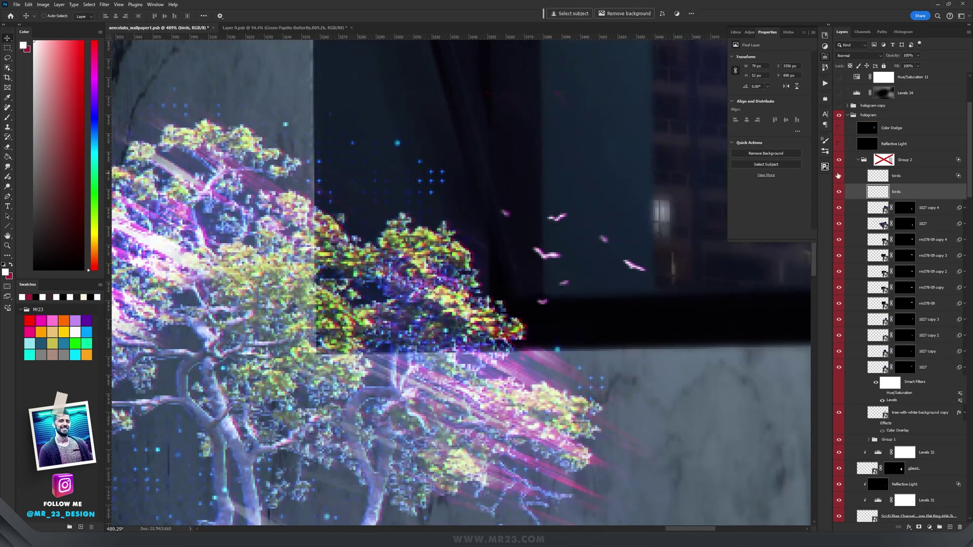
click(838, 176)
- Select the upper birds layer and show it over the white birds to add magenta colour fringing
scroll(563, 287, up, 10)
drag(620, 231, 440, 325)
scroll(440, 324, down, 3)
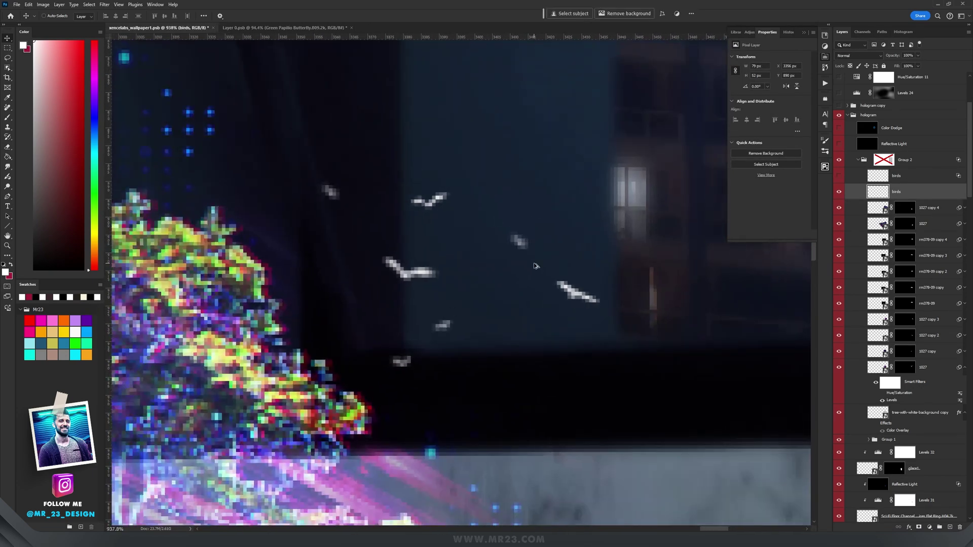
click(849, 183)
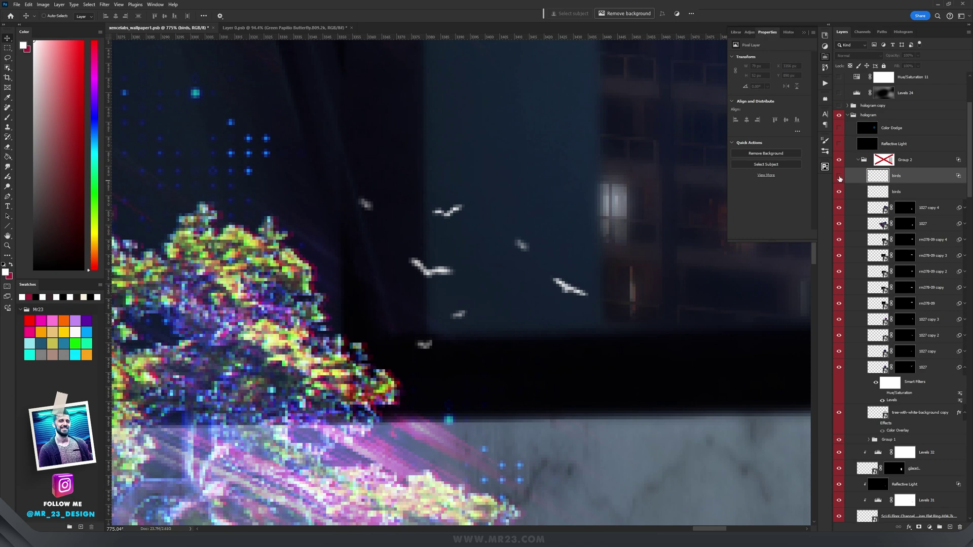
click(839, 177)
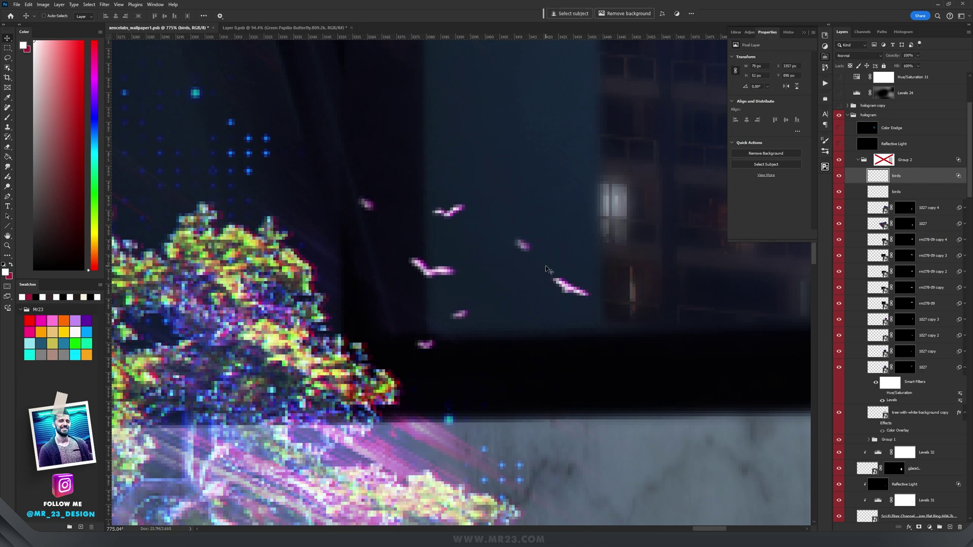
- Re-enable Group 2's layer mask and examine the vertical scan lines across the tree hologram down to its base
scroll(566, 268, down, 3)
scroll(565, 267, down, 3)
scroll(383, 325, up, 2)
shift+click(884, 161)
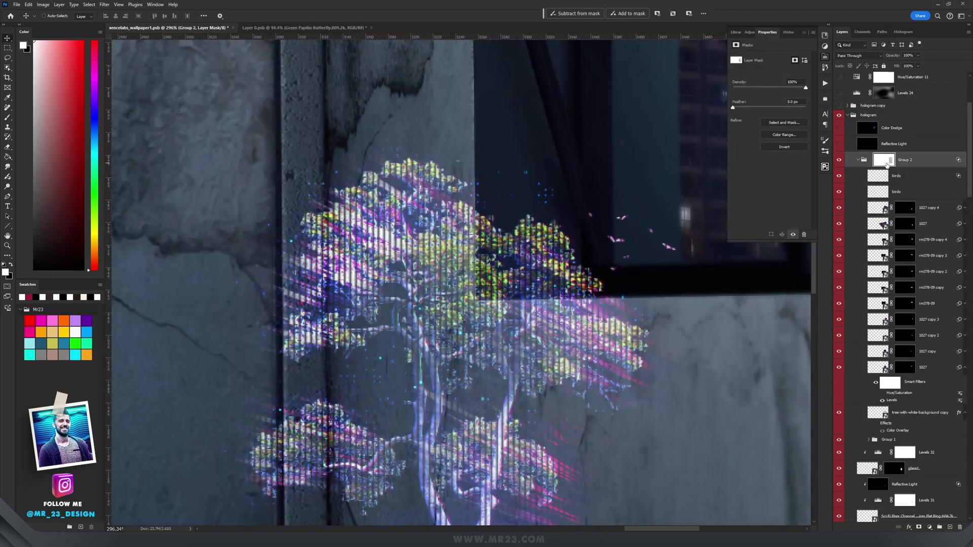
drag(504, 335, 537, 173)
drag(536, 316, 536, 172)
scroll(537, 172, up, 2)
scroll(540, 174, down, 3)
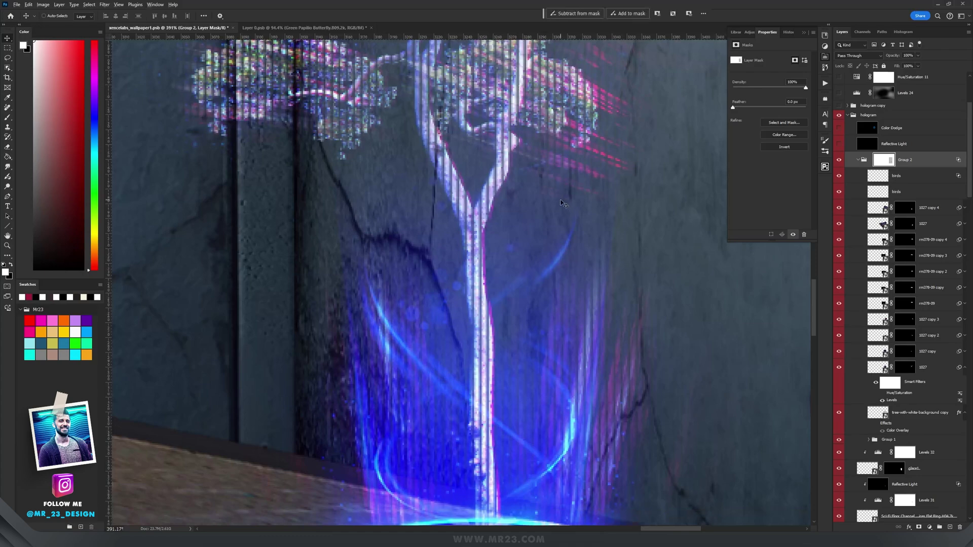
scroll(562, 203, down, 2)
scroll(629, 200, up, 4)
- Display Group 2's striped layer mask on its own, examine the extent of the stripes and return to the composite view
ctrl+click(882, 161)
key(ctrl+d)
alt+click(882, 161)
scroll(561, 341, up, 2)
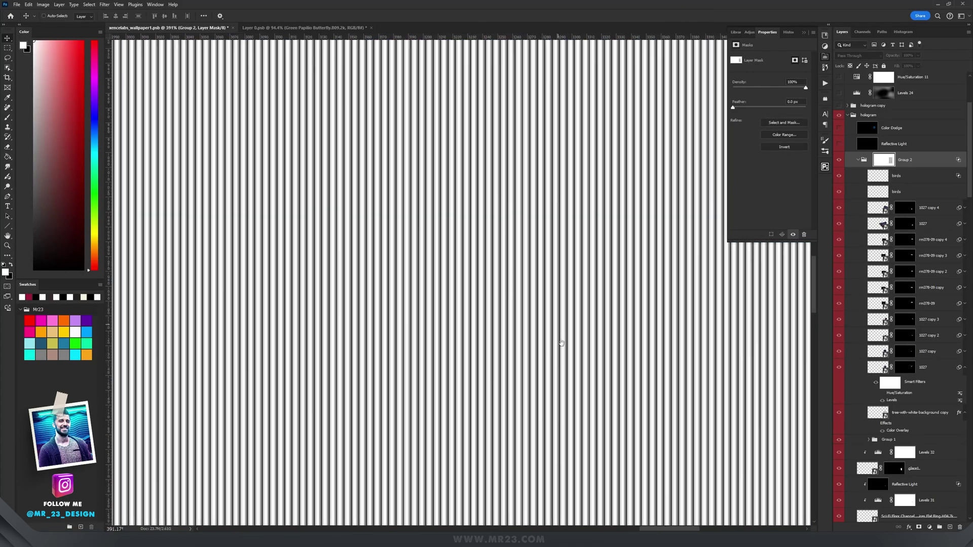
scroll(539, 245, down, 4)
scroll(536, 225, up, 3)
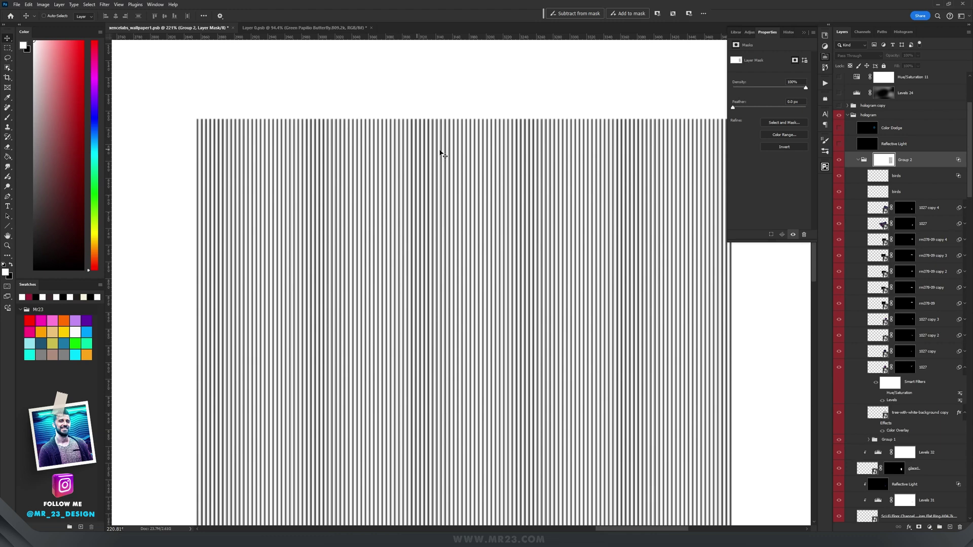
alt+click(888, 160)
scroll(507, 344, up, 5)
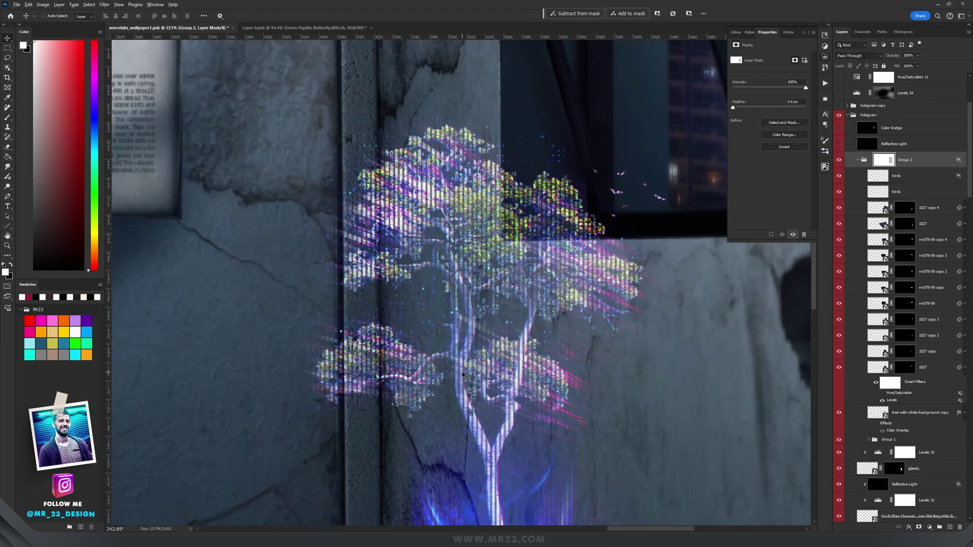
- Show the Reflective Light and Color Dodge layers above Group 2 in the hologram group to brighten the tree
click(924, 146)
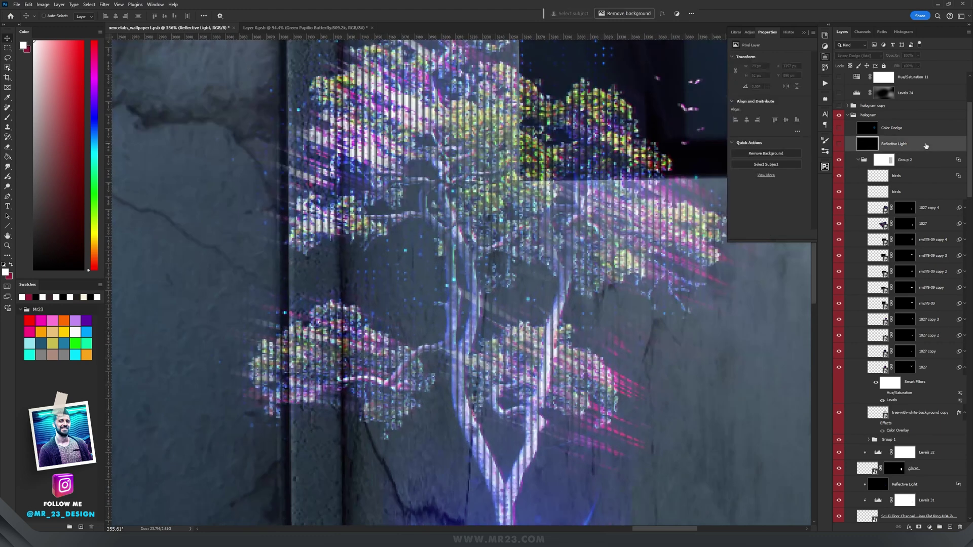
click(839, 144)
drag(576, 320, 581, 189)
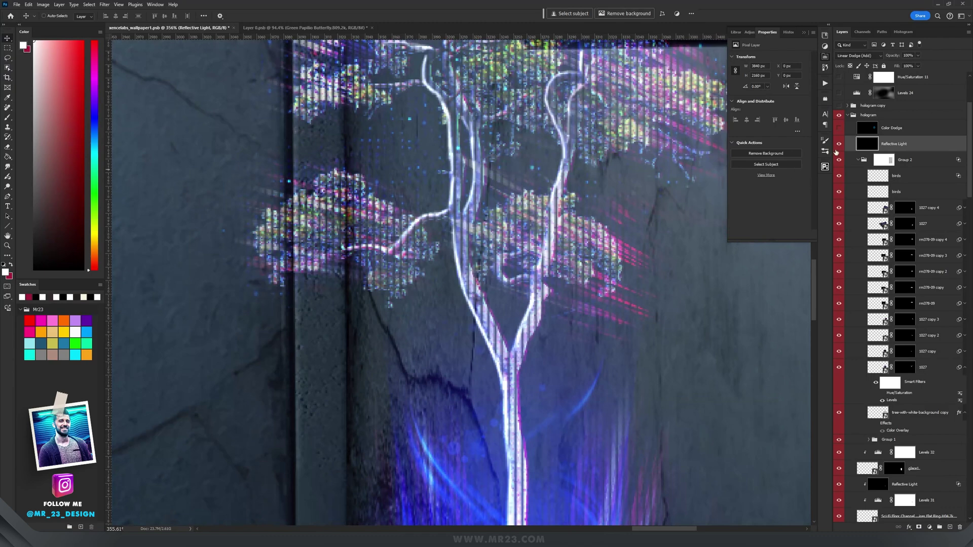
scroll(535, 269, down, 3)
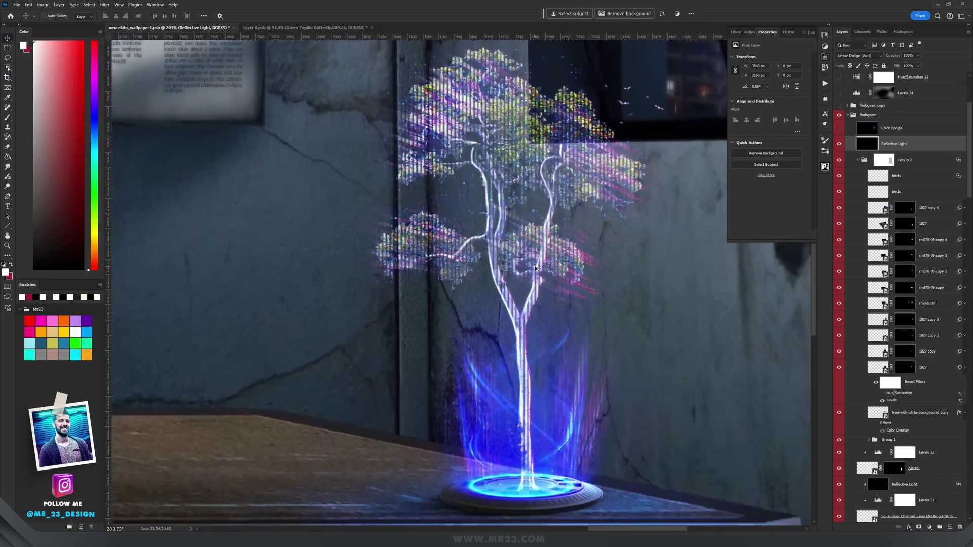
scroll(536, 268, up, 2)
click(902, 130)
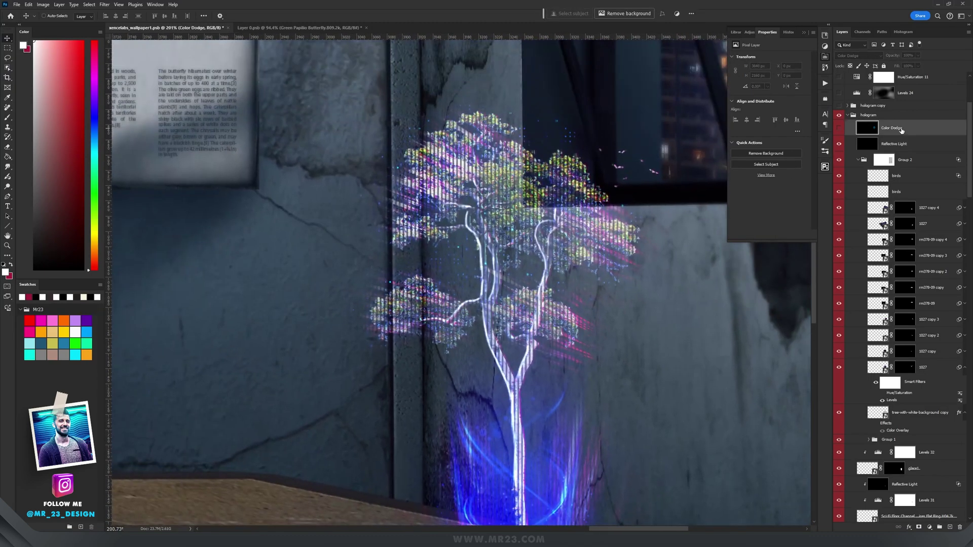
click(839, 128)
scroll(522, 226, down, 2)
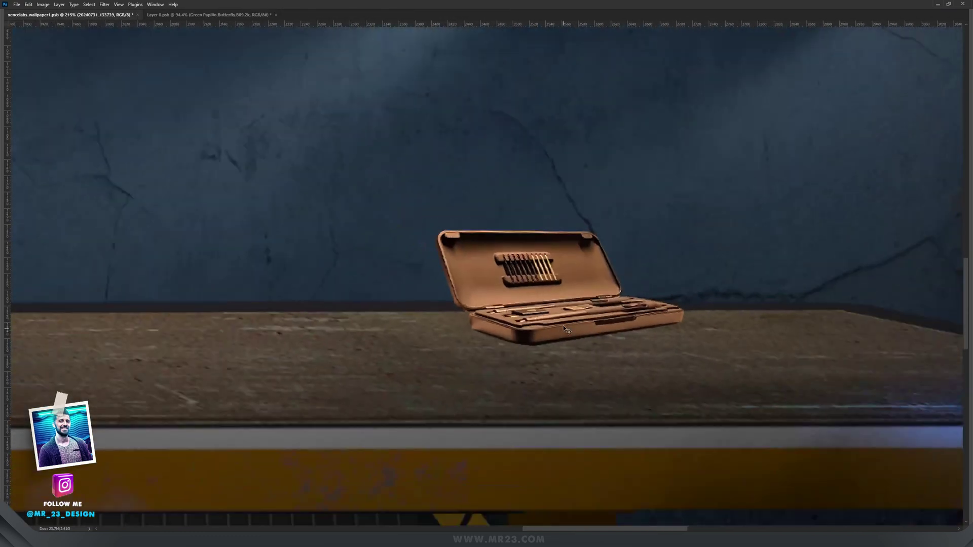
- Check the pen case's Hue/Saturation 8 settings and show Levels 27, Levels 27 copy and the Layer 76 shadow
drag(650, 236, 599, 288)
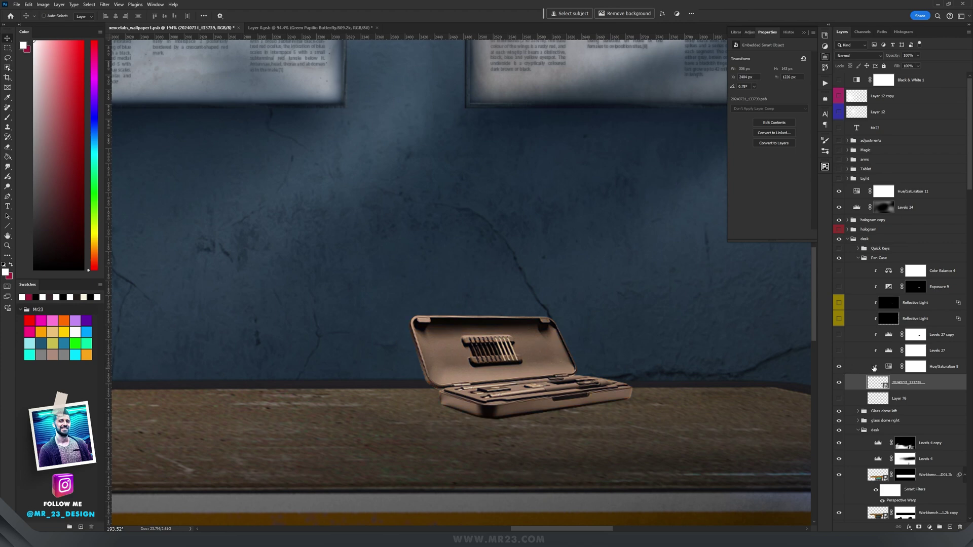
click(886, 367)
click(840, 351)
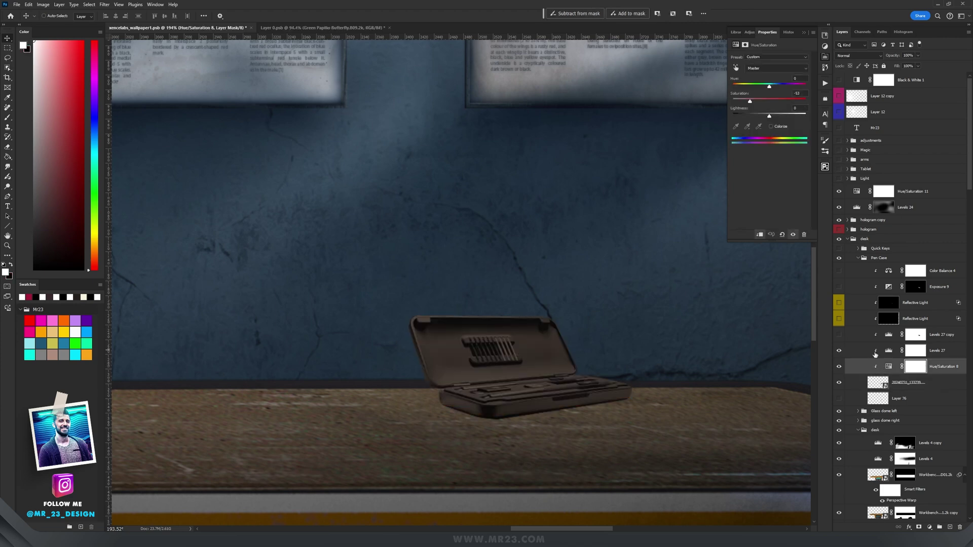
click(839, 399)
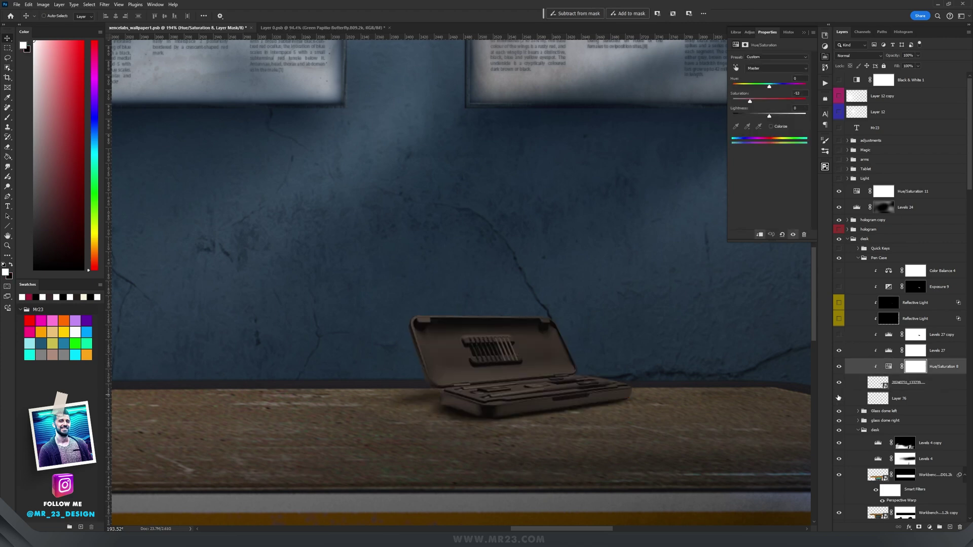
click(839, 334)
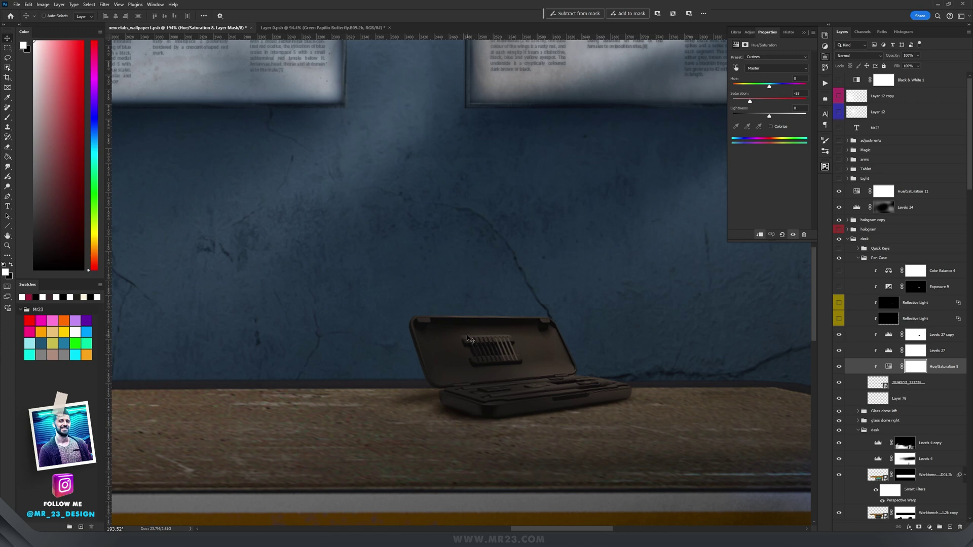
- Show the two Reflective Light layers clipped to the pen case, starting with the lower one
scroll(490, 343, up, 1)
click(839, 319)
click(840, 319)
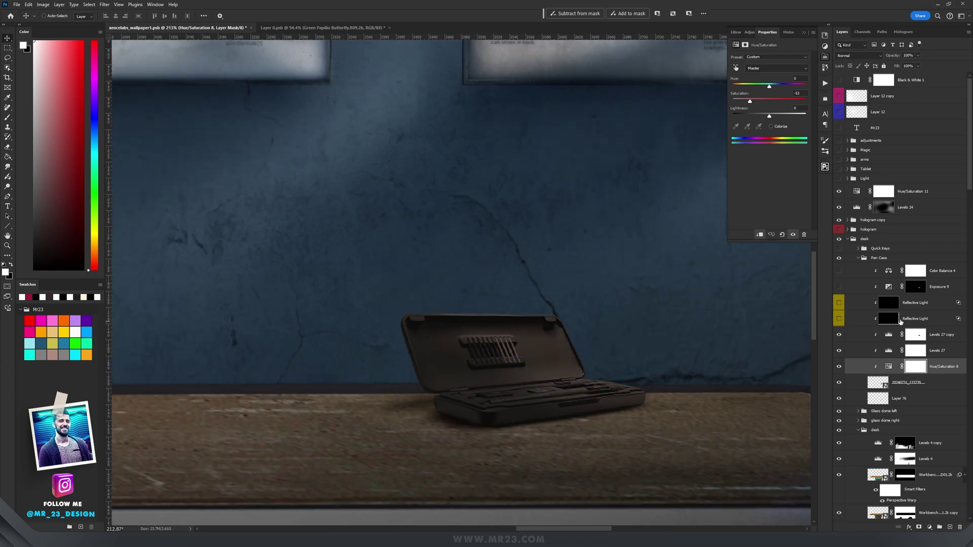
click(845, 325)
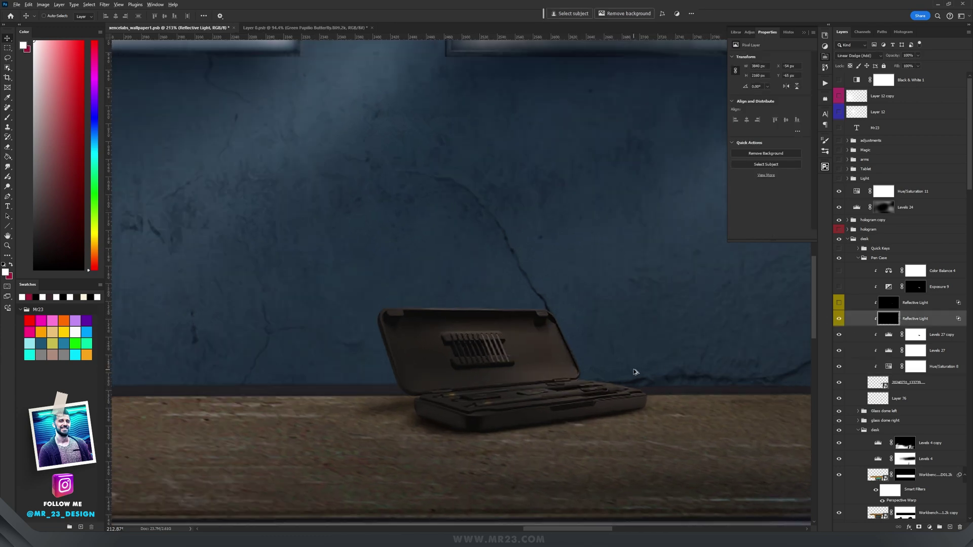
key(ctrl+plus)
click(840, 302)
click(914, 300)
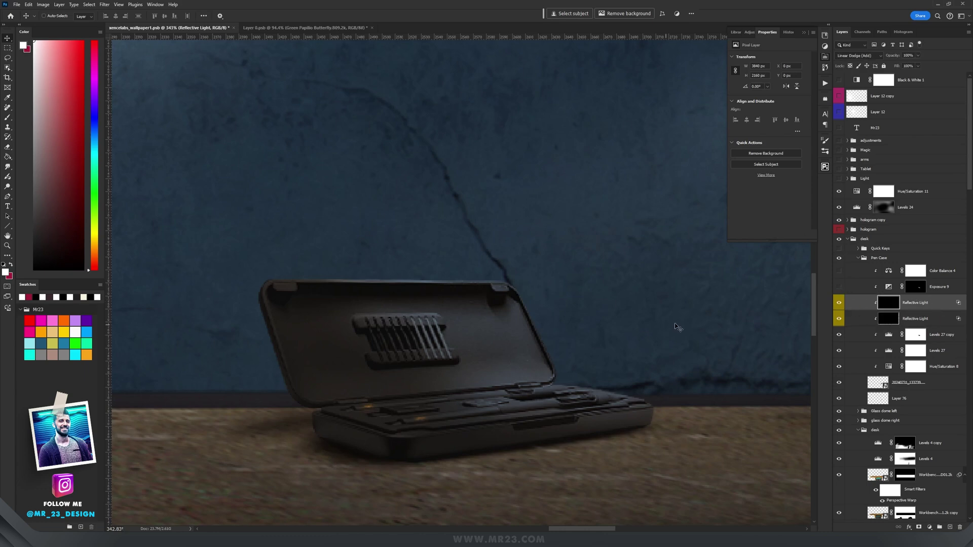
- Examine the pen case highlights up close and show its Exposure 9 and Color Balance 4 adjustments
scroll(364, 415, up, 5)
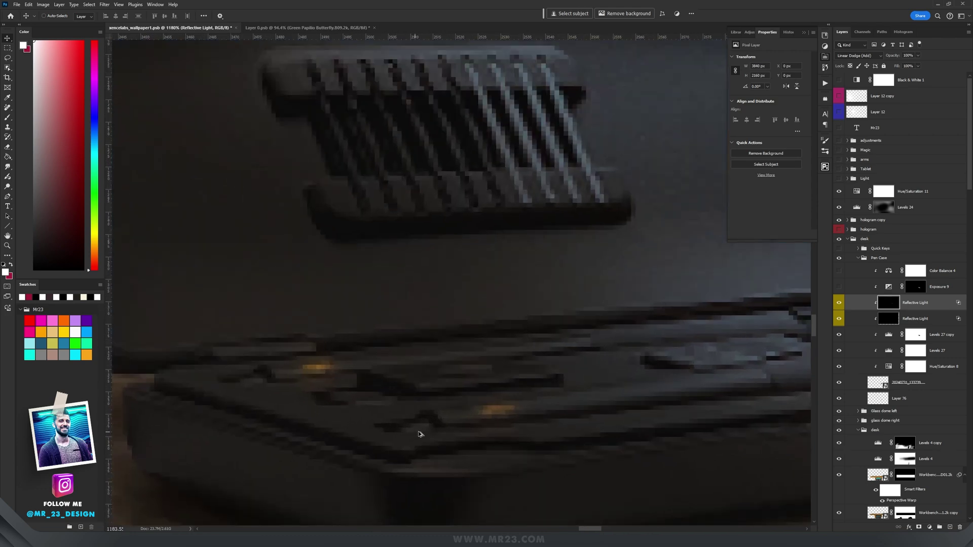
scroll(453, 413, down, 4)
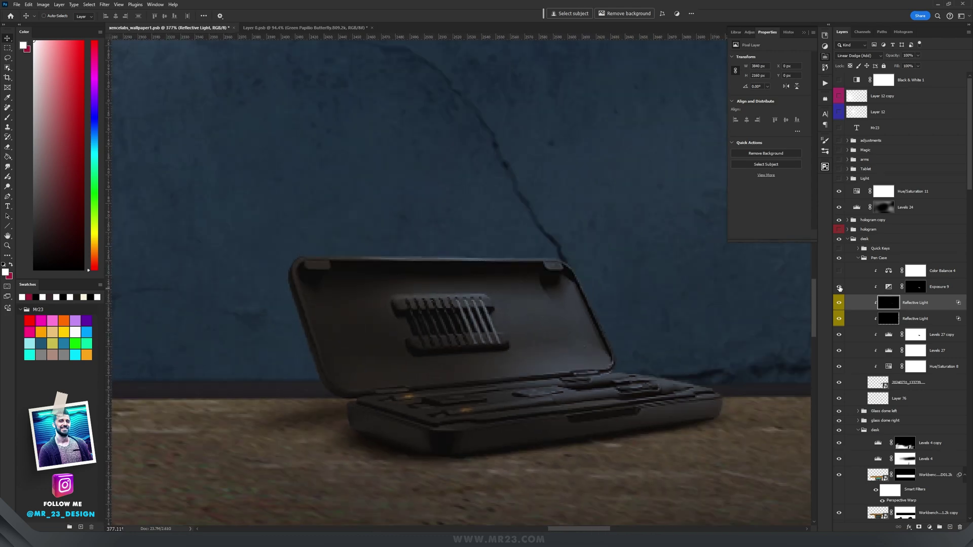
click(886, 289)
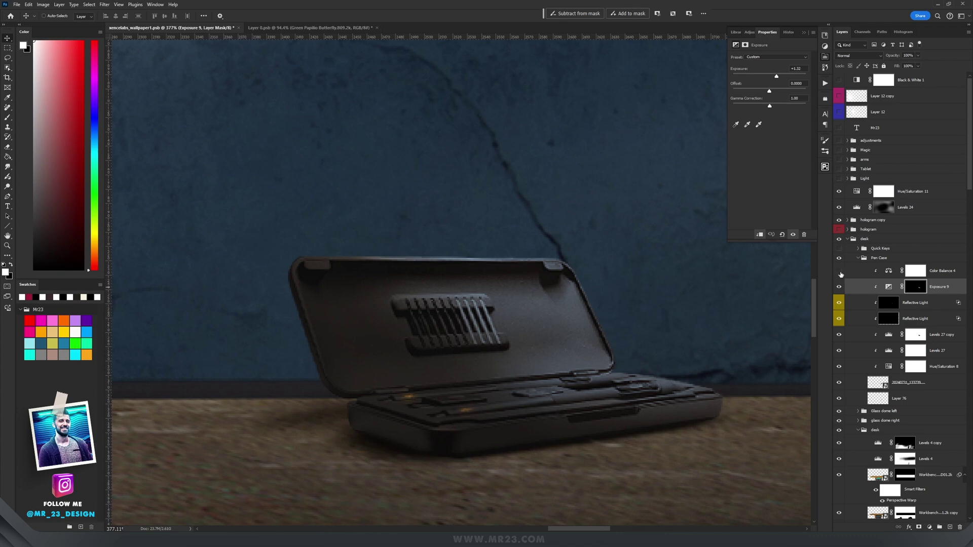
click(890, 273)
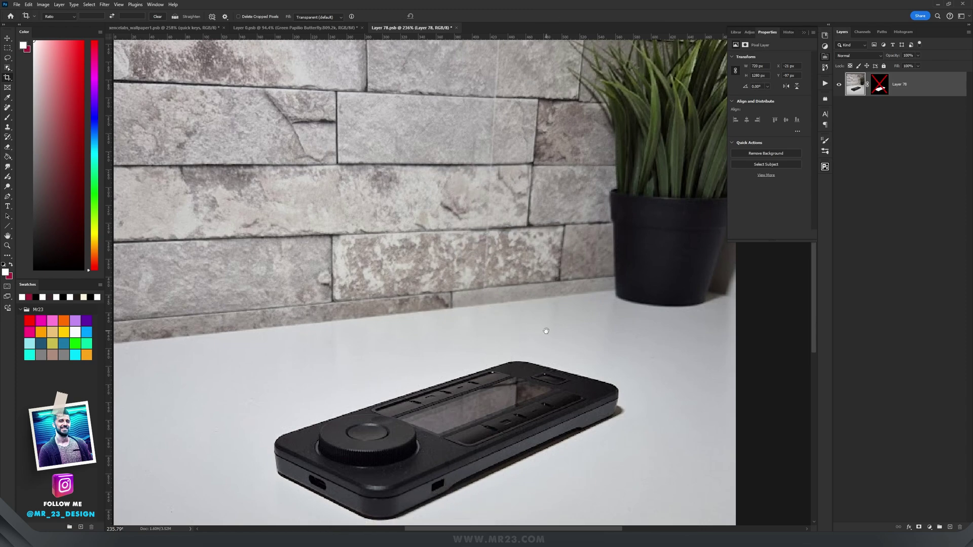
- Inspect the quick keys device's source photo and confirm the perspective transform of the quick keys layer on the desk
mouse_move(547, 330)
mouse_down()
mouse_move(575, 262)
mouse_move(520, 265)
mouse_move(583, 398)
mouse_move(545, 283)
mouse_up()
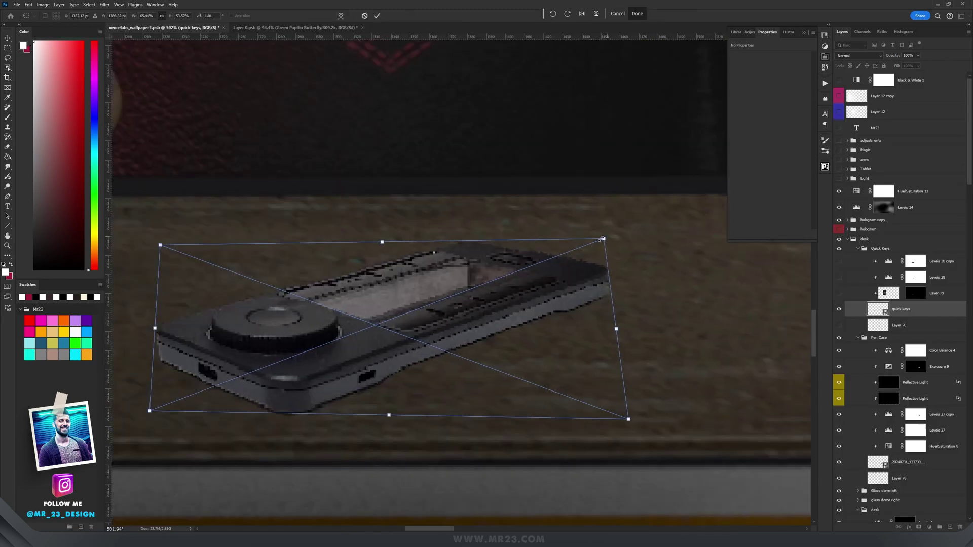
key(Return)
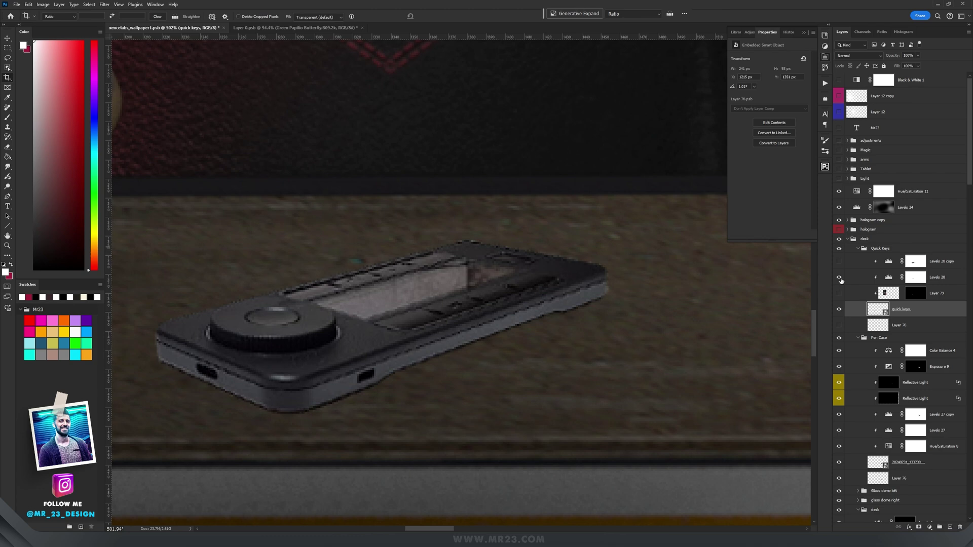
- Show Levels 28, Levels 28 copy and the Layer 78 shadow to blend the quick keys device into the desk
click(839, 278)
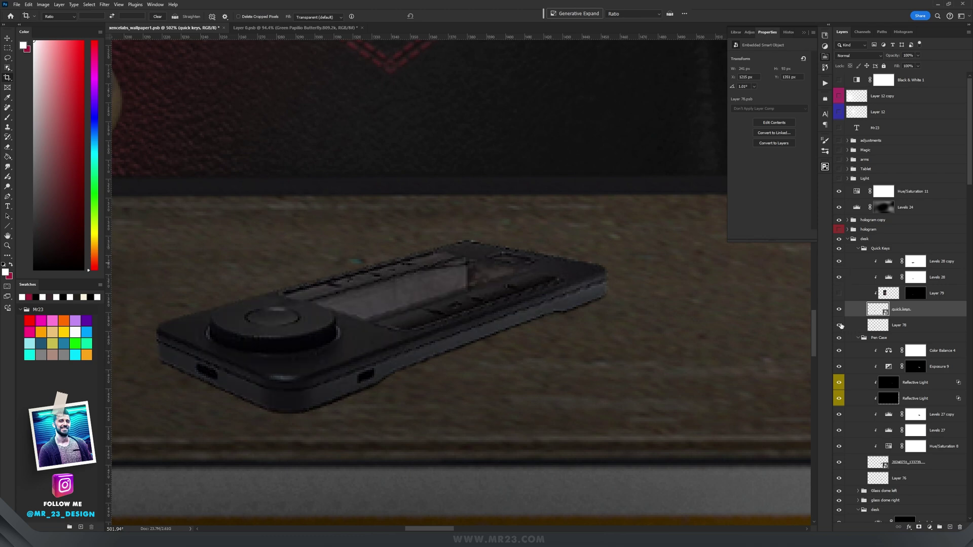
key(v)
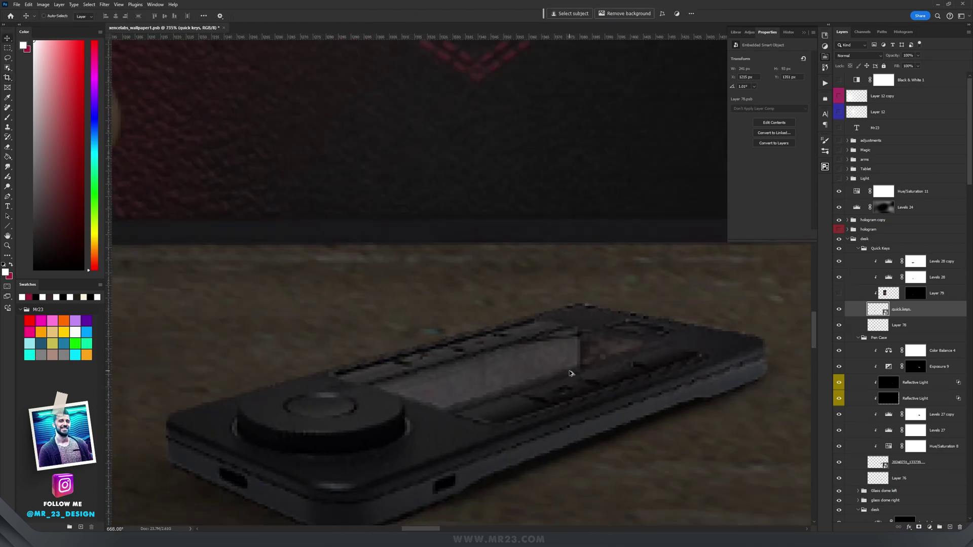
scroll(572, 373, down, 4)
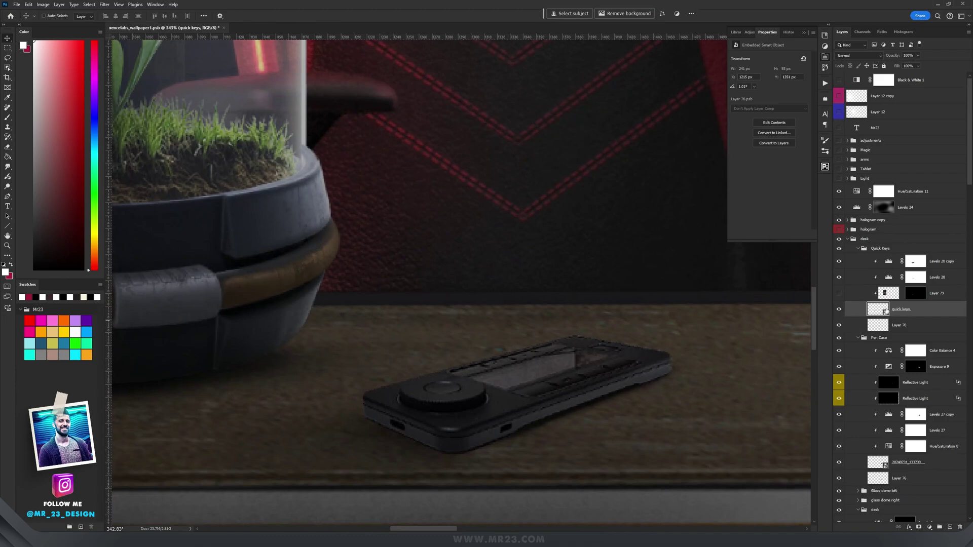
- Open the quick keys smart object's contents and examine the device up close and within the desk scene
double_click(878, 309)
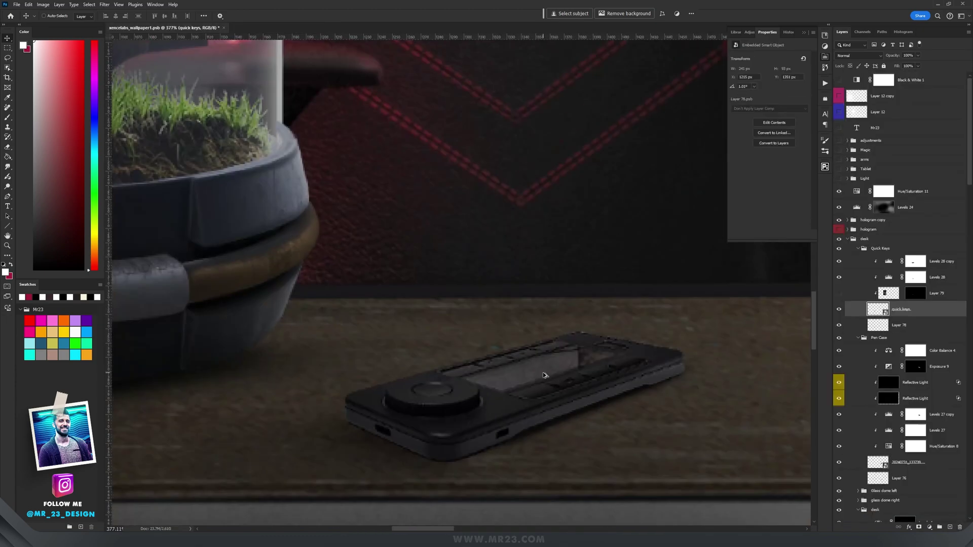
scroll(584, 381, up, 6)
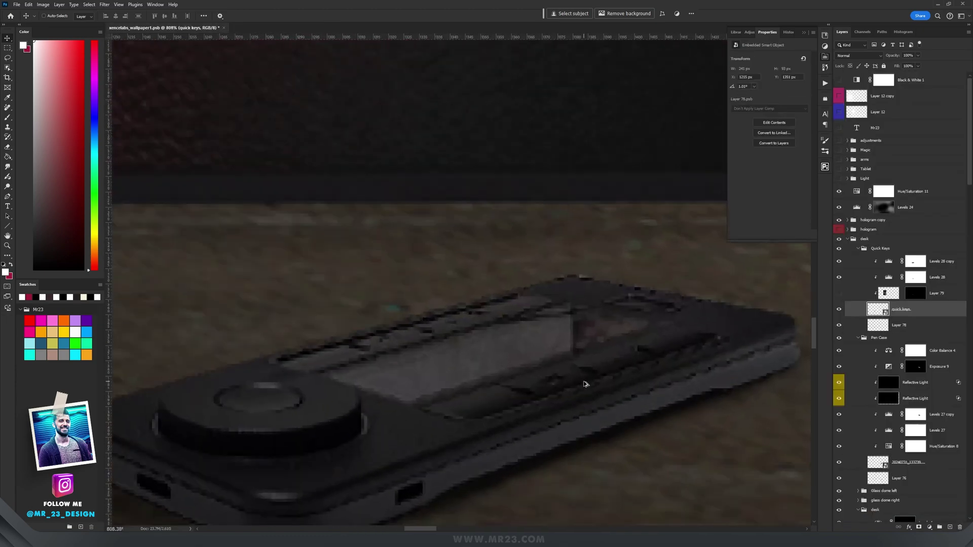
scroll(584, 381, down, 5)
scroll(586, 381, down, 4)
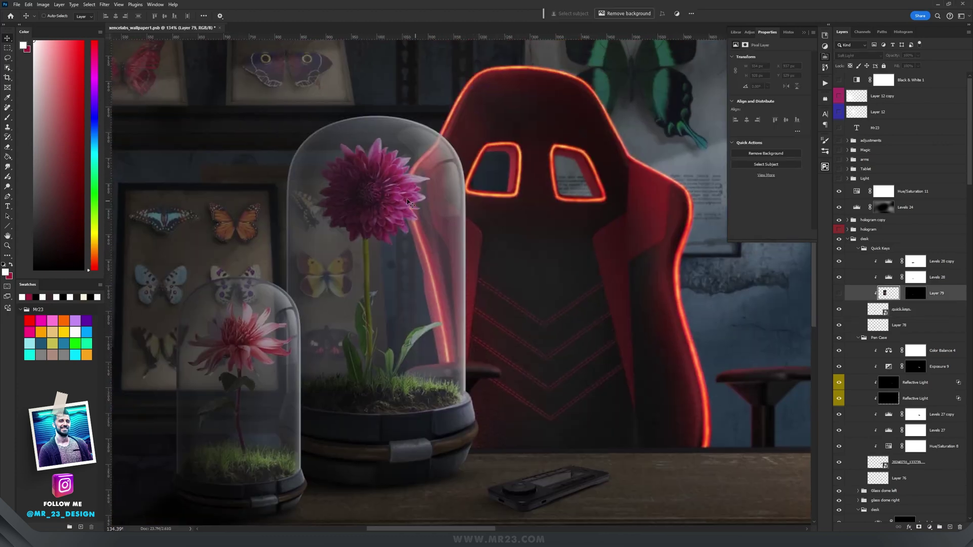
- Copy the merged image of a rectangular area around the purple flower dome and chair, and paste it in place as a new layer
click(8, 49)
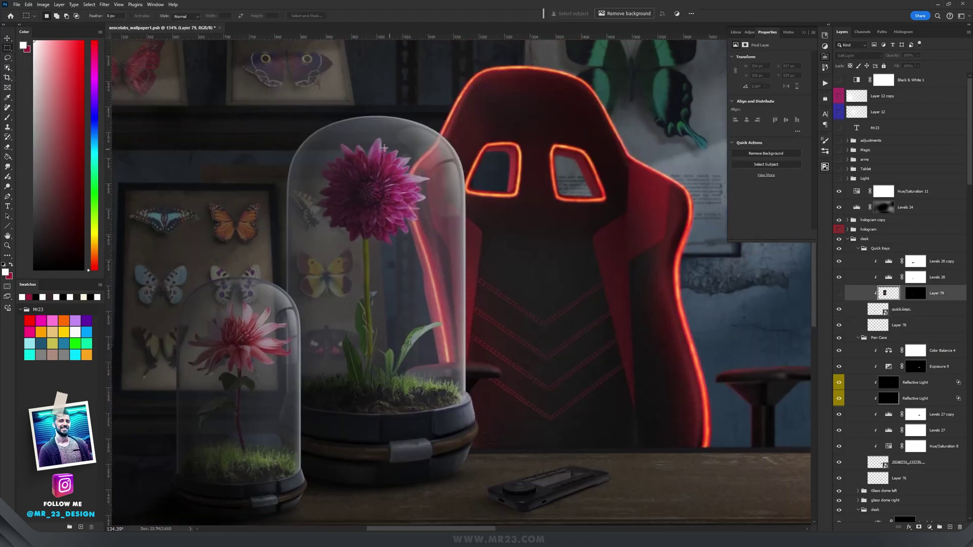
drag(323, 120, 531, 444)
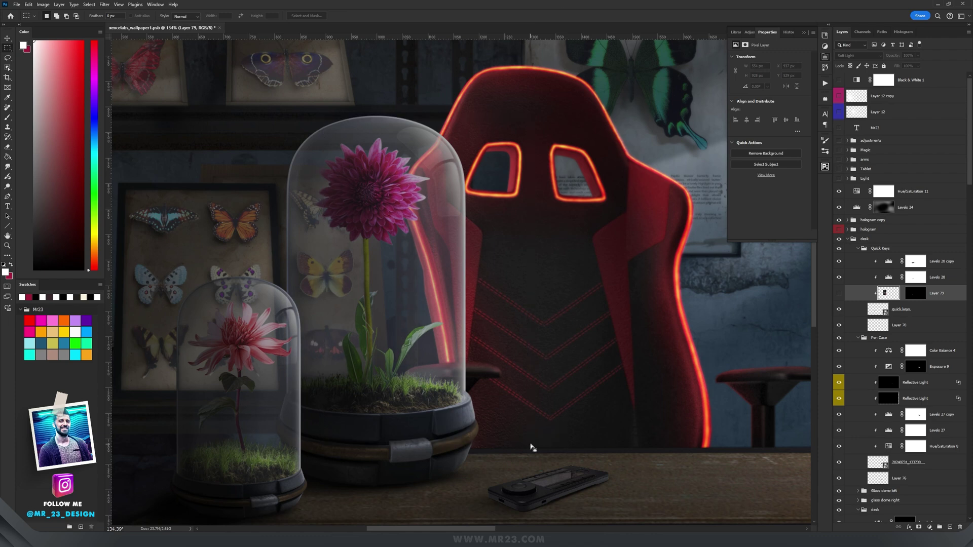
key(ctrl+shift+c)
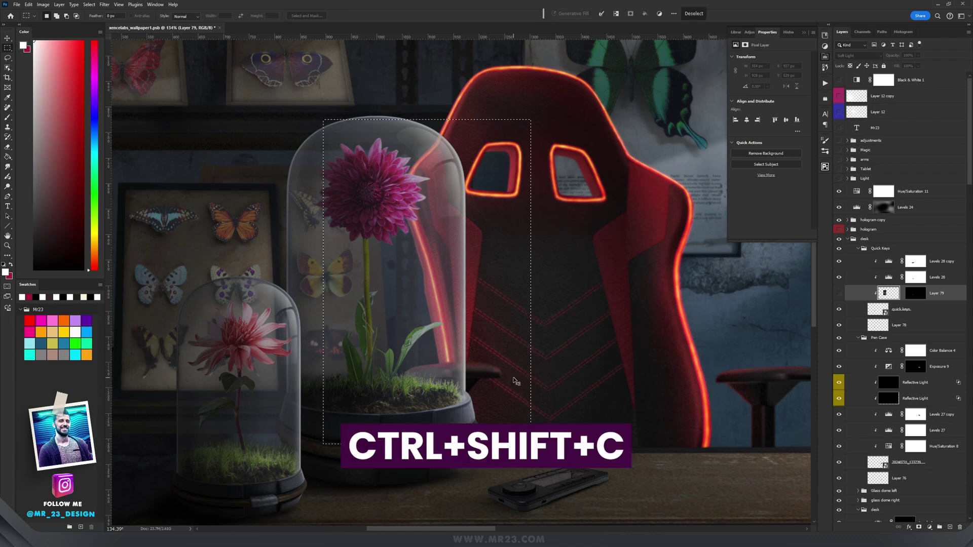
key(ctrl+shift+v)
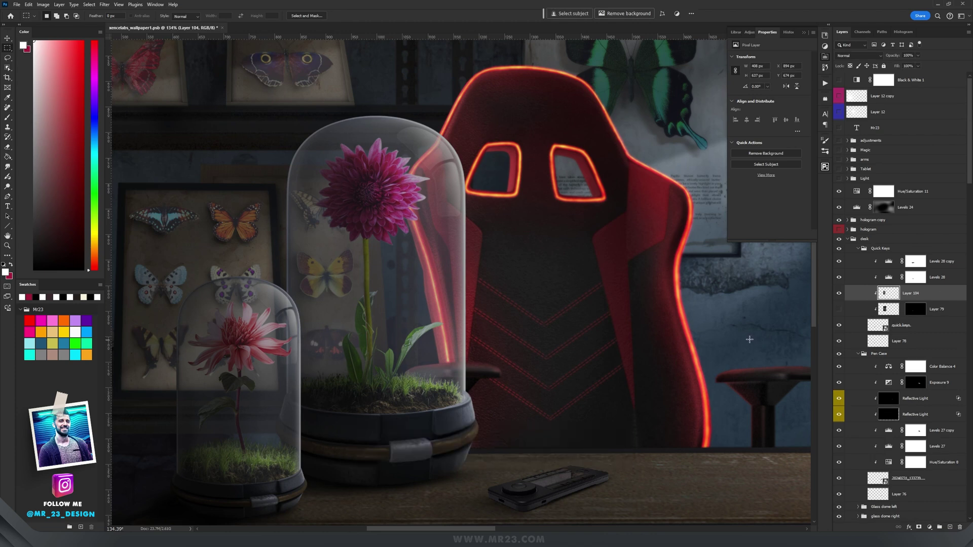
- Move the pasted flower image over the quick keys device and flip it vertically to act as a reflection
key(v)
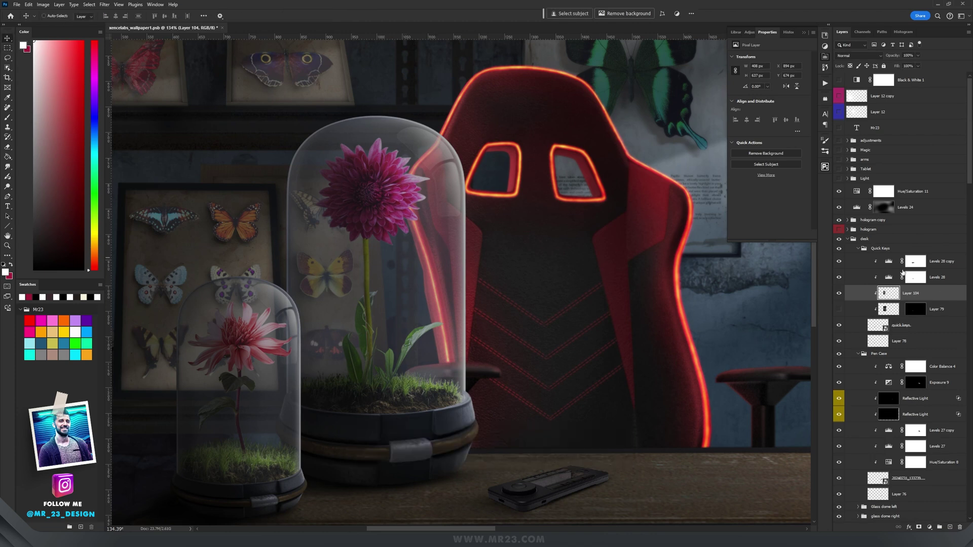
drag(531, 297, 646, 410)
key(ctrl+t)
right_click(582, 352)
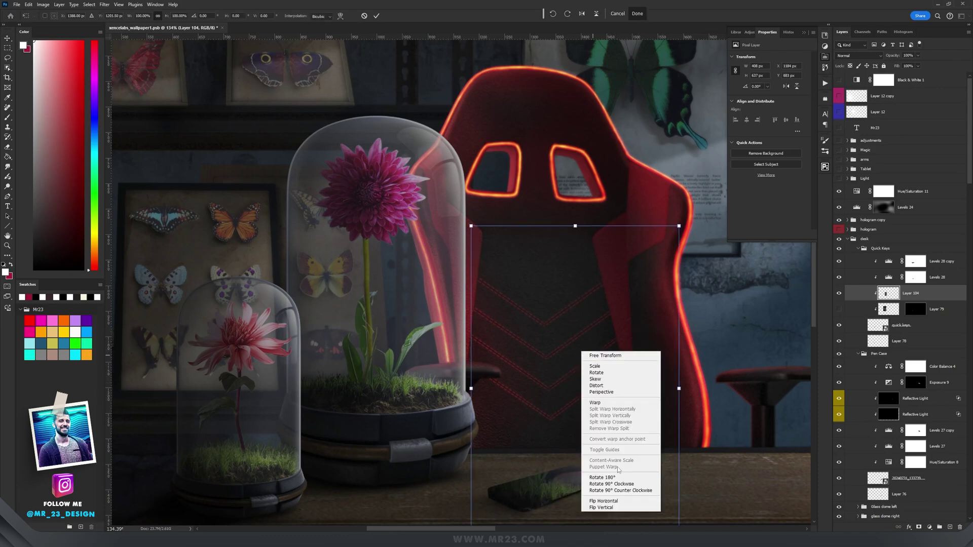
click(617, 506)
key(Return)
- Scale the flower reflection to about 75.6%, position it over the device screen and set its blend mode to Soft Light
drag(573, 439, 603, 436)
key(ctrl+t)
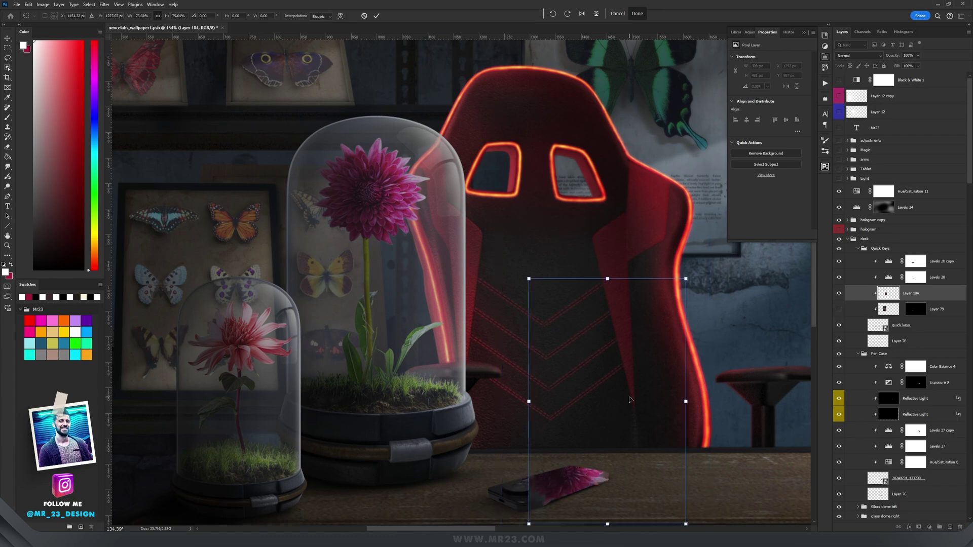
key(Return)
click(859, 55)
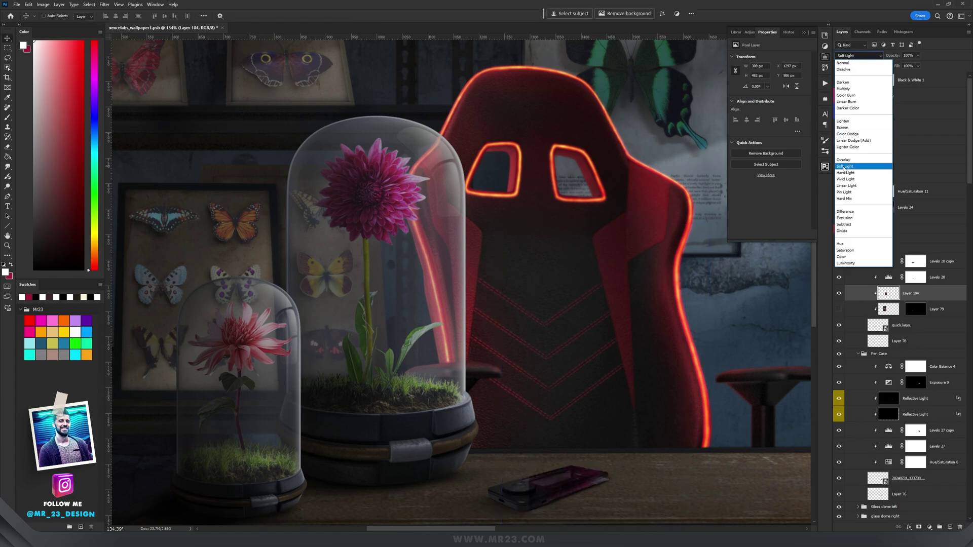
click(845, 166)
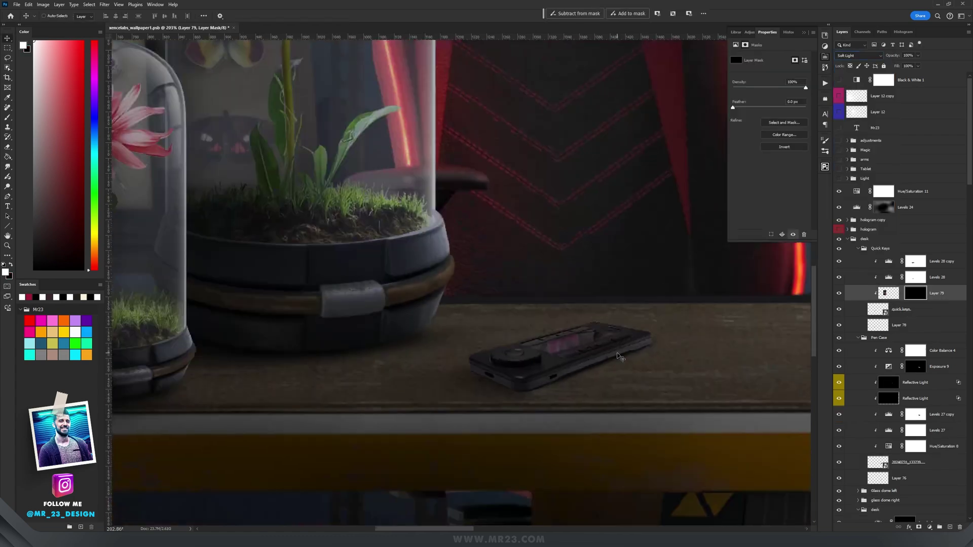
- Examine the masked Layer 79 reflection on the quick keys device up close and within the desk scene
scroll(365, 321, up, 5)
scroll(596, 353, down, 7)
scroll(598, 355, up, 4)
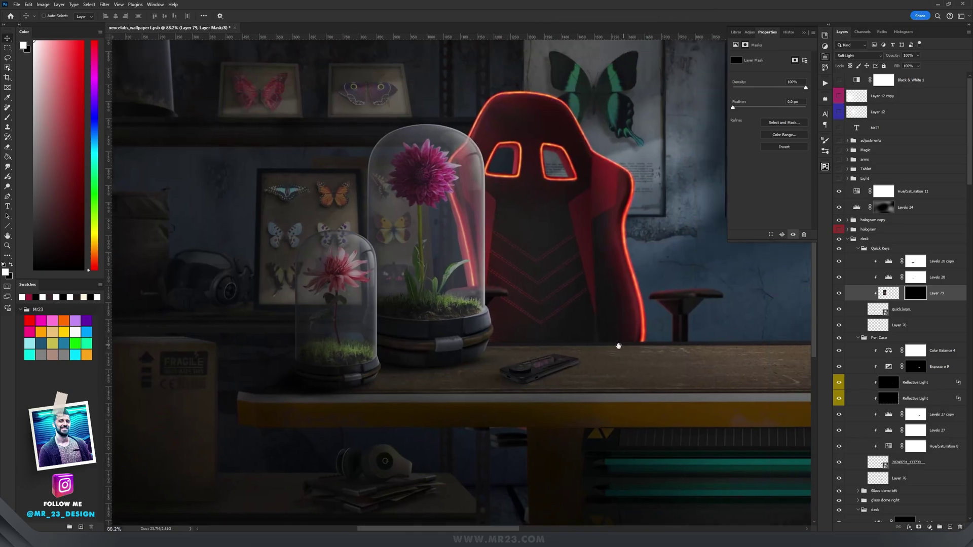
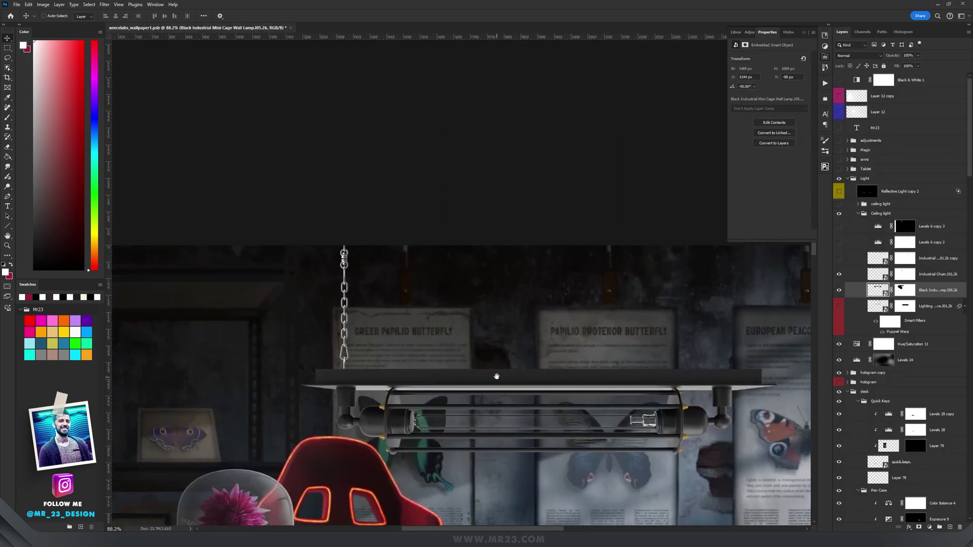
- Show Levels 6 copy 2, Levels 6 copy 3 and the Linear Dodge glow group on the cage lamp, and collapse the Ceiling light group
scroll(524, 308, down, 2)
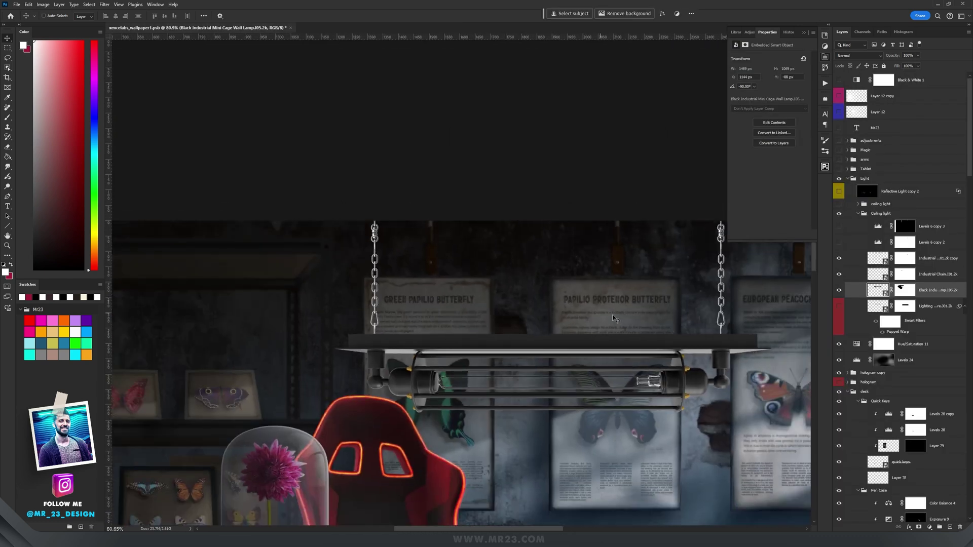
scroll(634, 340, up, 2)
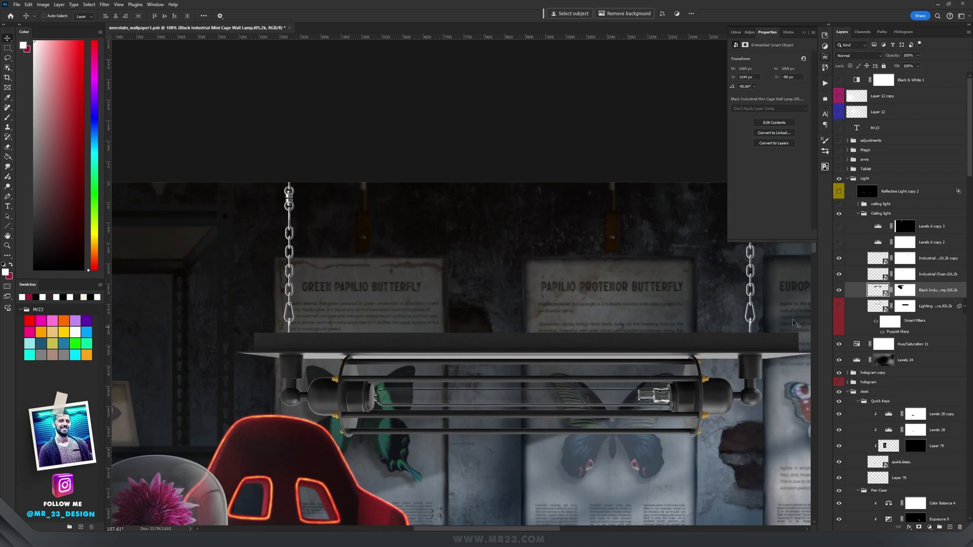
click(840, 243)
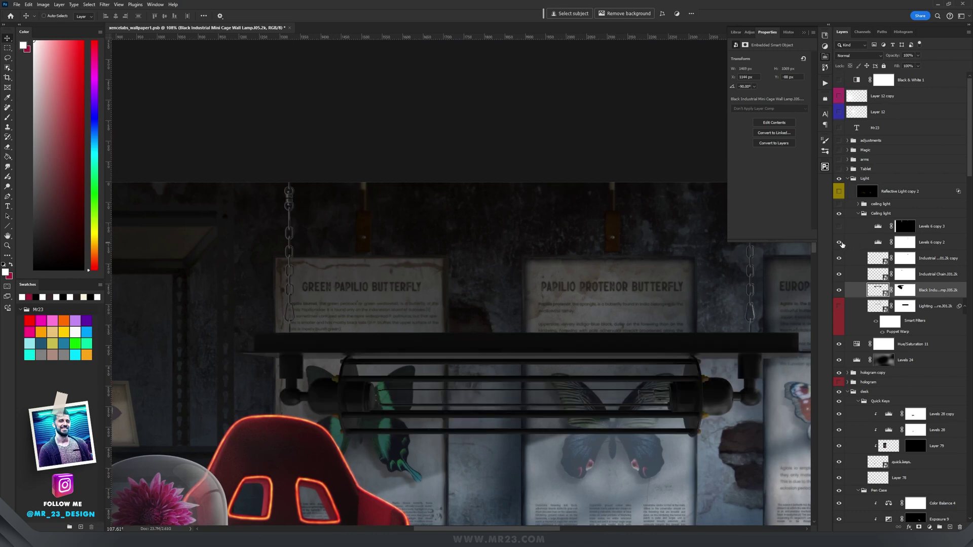
click(840, 226)
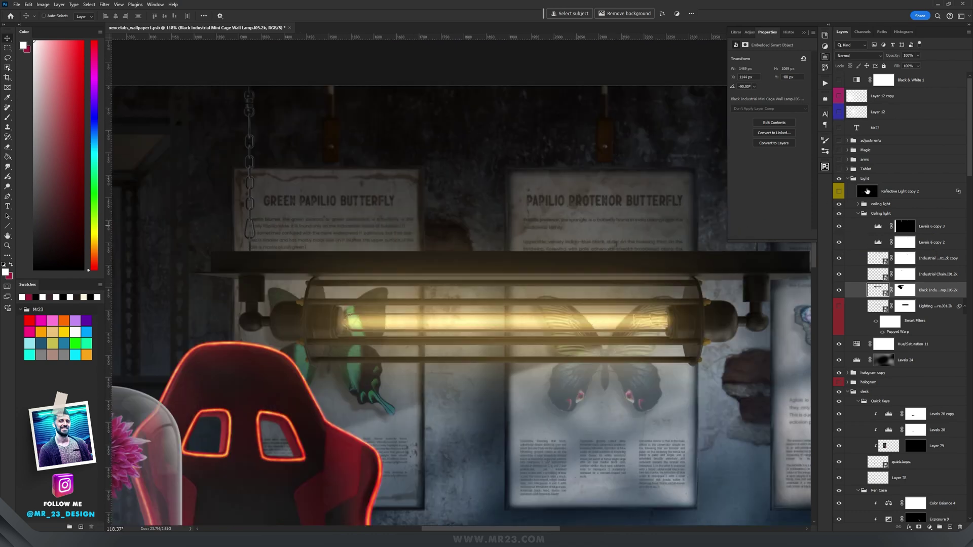
click(879, 205)
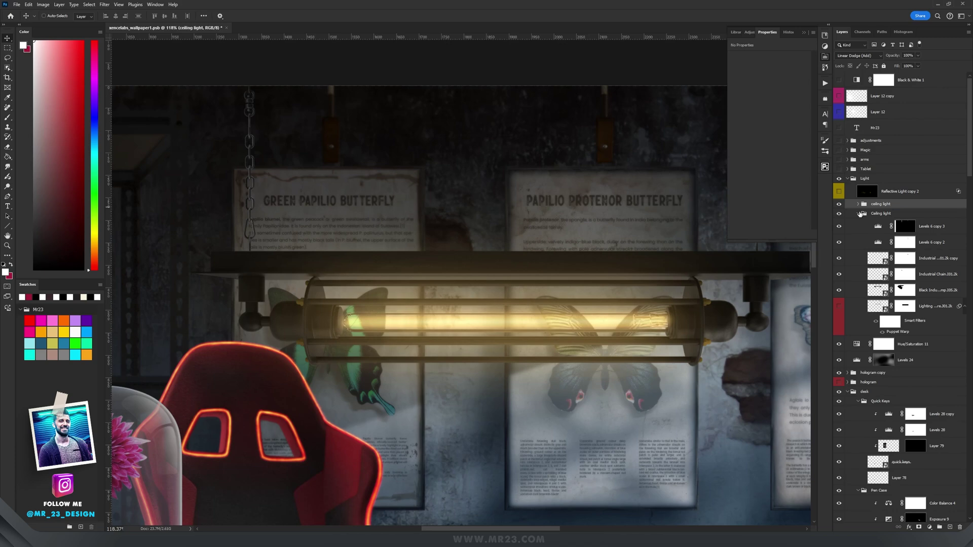
click(860, 213)
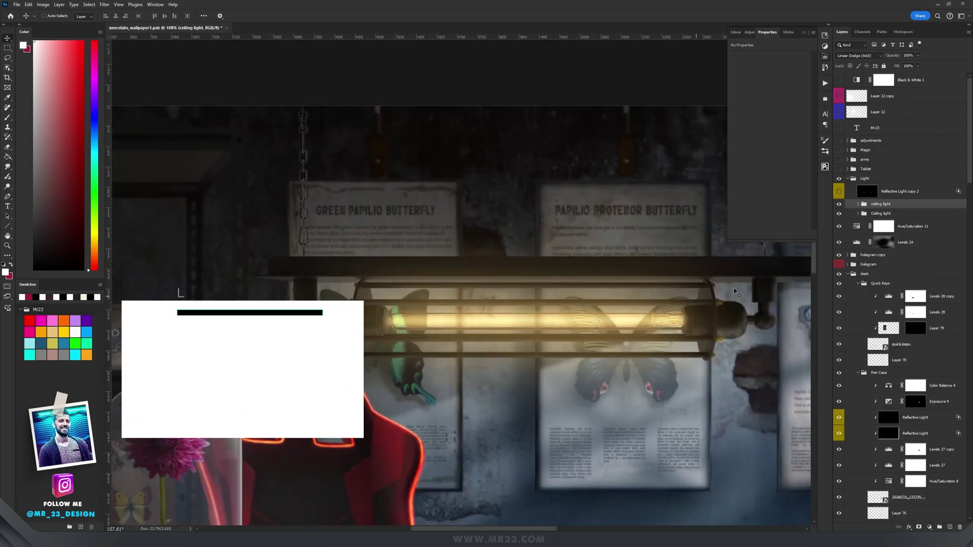
drag(675, 223, 612, 251)
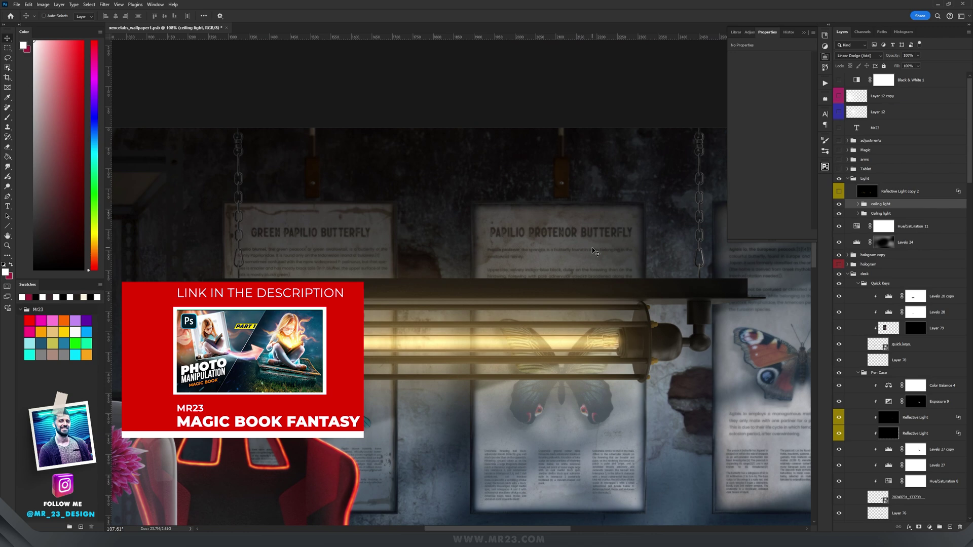
scroll(433, 346, up, 2)
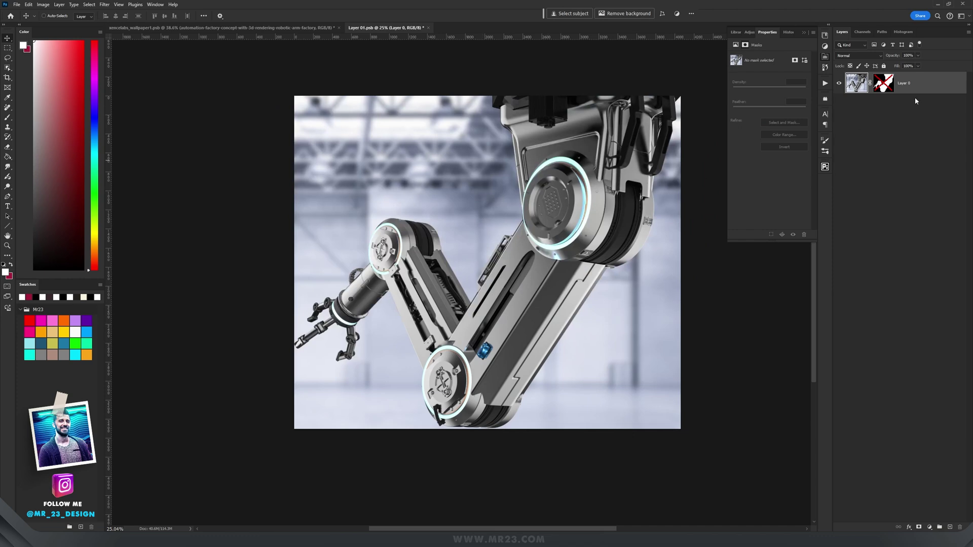
- Examine the robotic arm and cyborg source photos inside their smart objects
scroll(564, 229, up, 1)
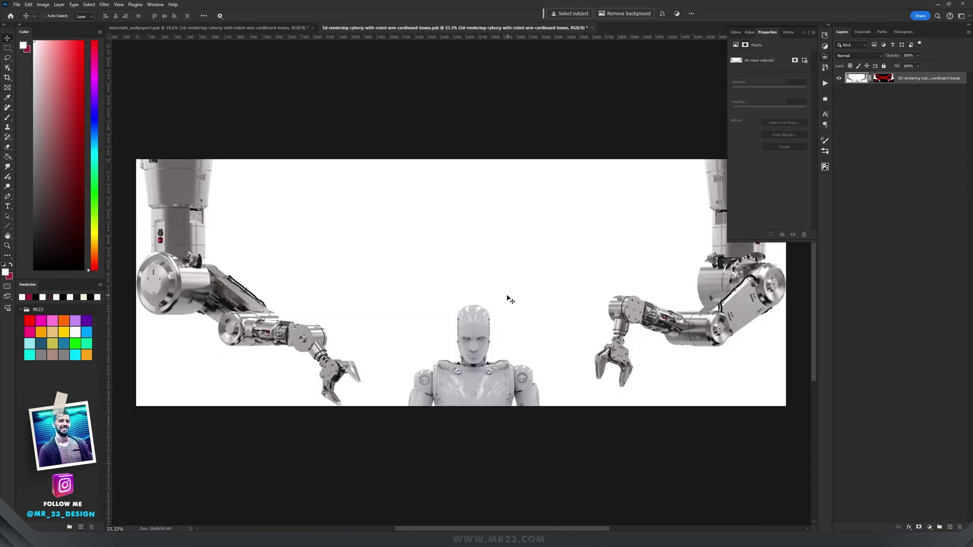
scroll(507, 298, down, 4)
scroll(507, 298, up, 7)
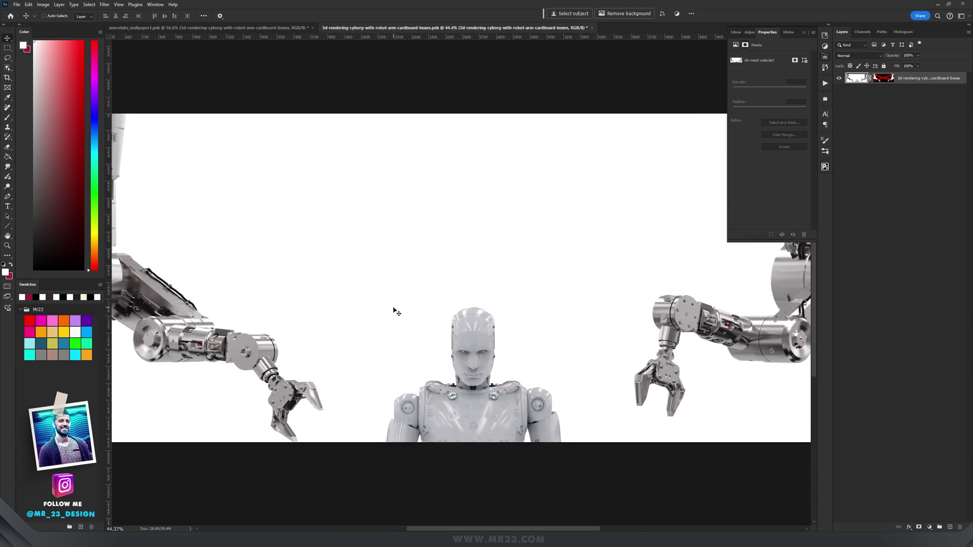
drag(392, 306, 600, 286)
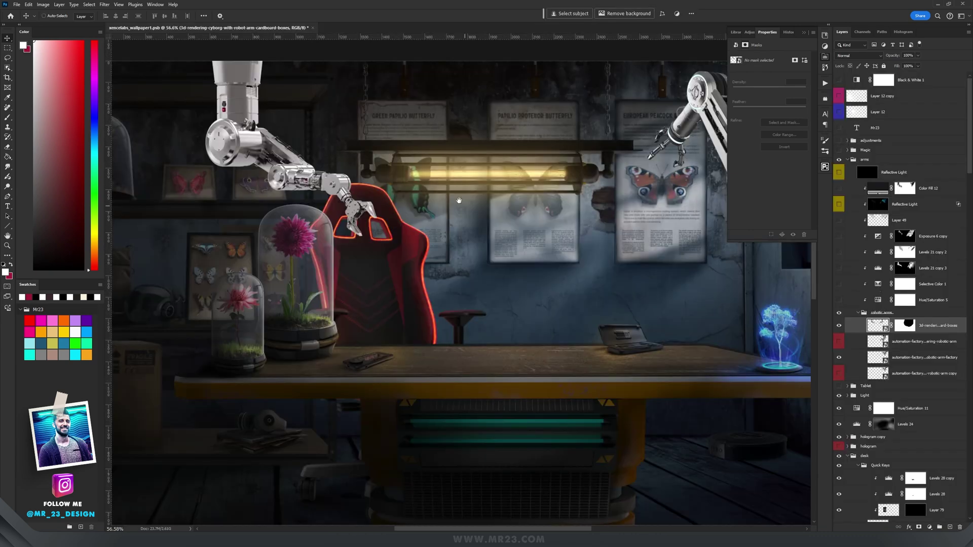
- Show Hue/Saturation 5, Selective Color 1, Levels 21 copy 3, Levels 21 copy 2 and Exposure 6 copy to blend the robotic arms
scroll(484, 234, up, 3)
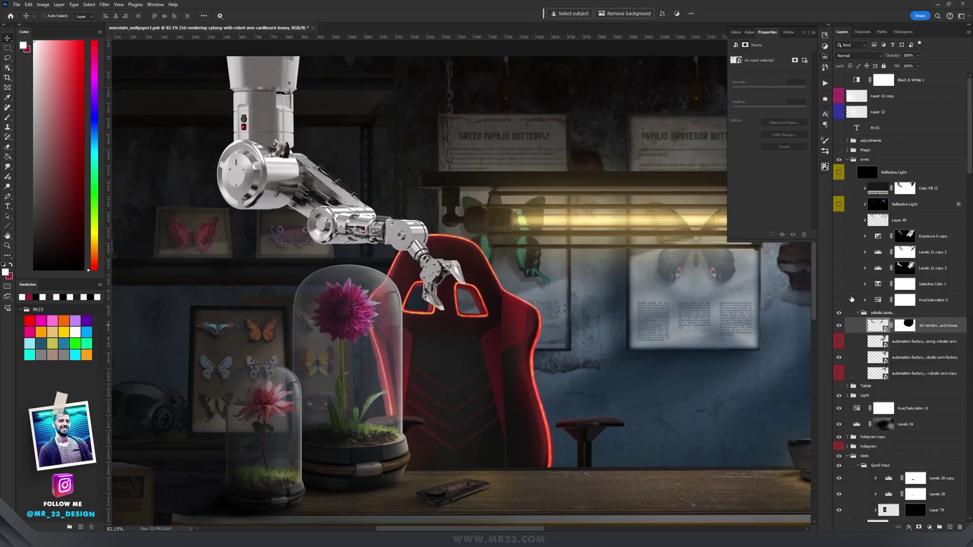
drag(839, 300, 839, 252)
drag(649, 270, 406, 287)
drag(649, 305, 463, 313)
scroll(462, 313, down, 4)
click(863, 242)
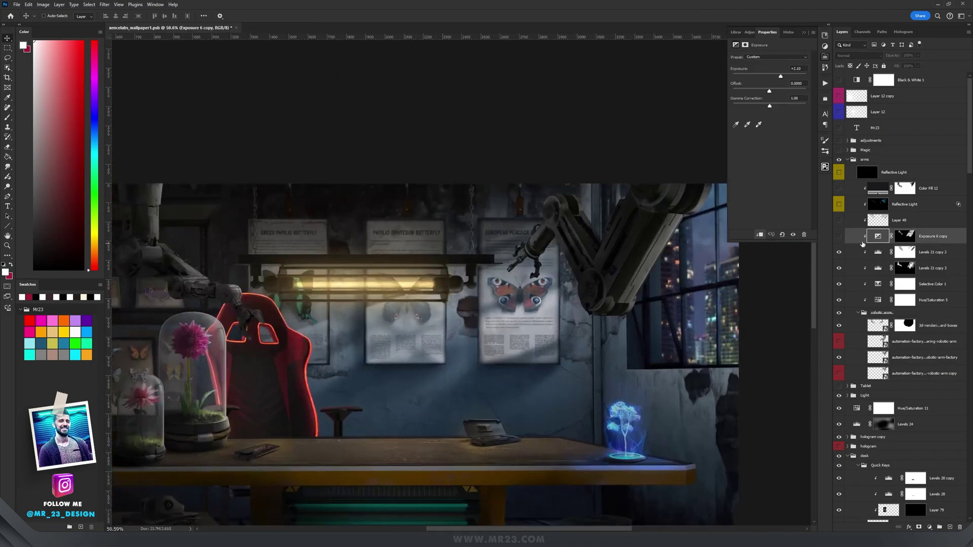
click(839, 236)
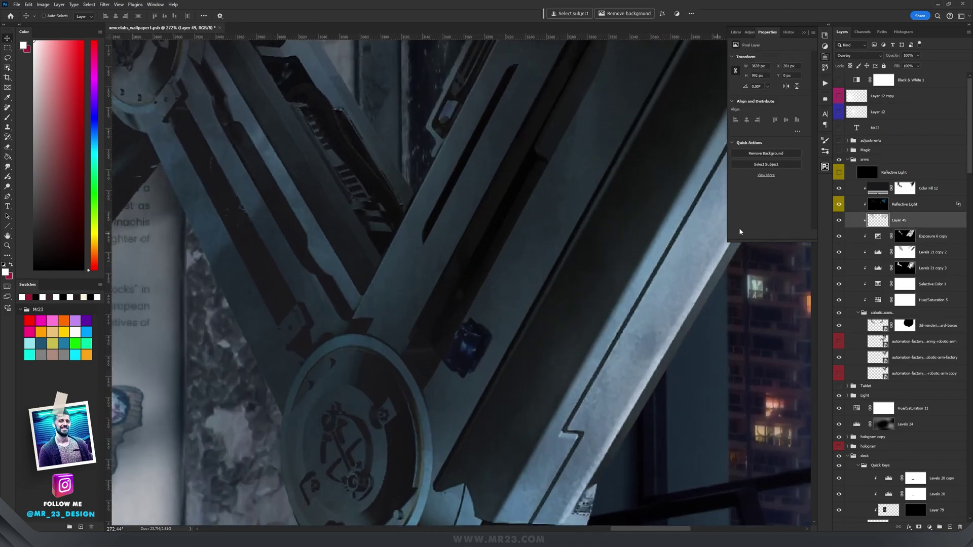
- Set the Underlying Layer black value to 0 in the Blend If options of the arms' blue Reflective Light layer
click(878, 206)
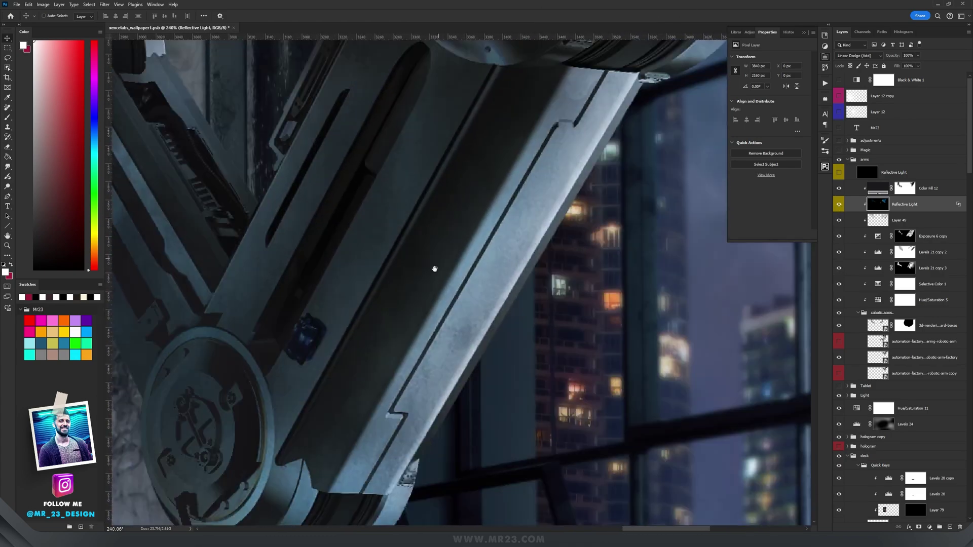
scroll(482, 247, down, 3)
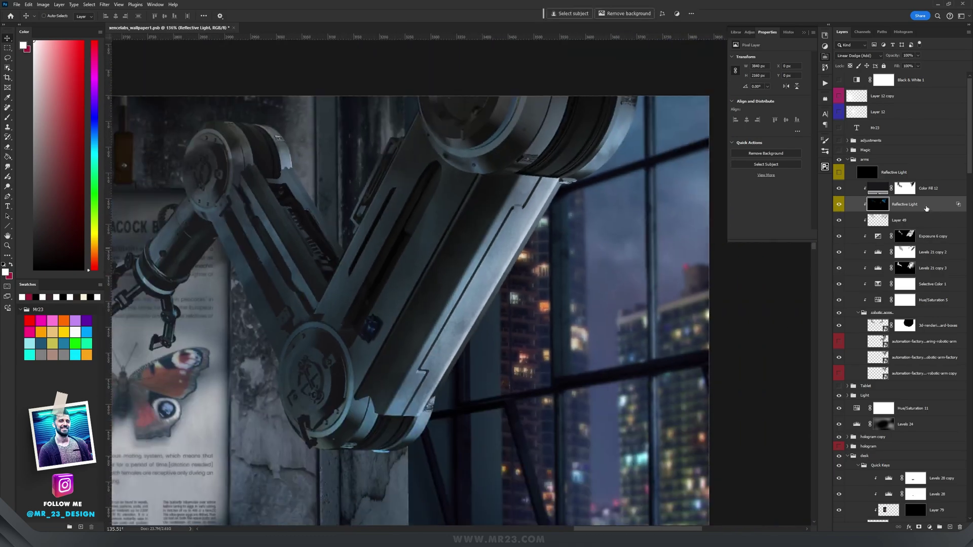
double_click(878, 206)
drag(680, 240, 593, 242)
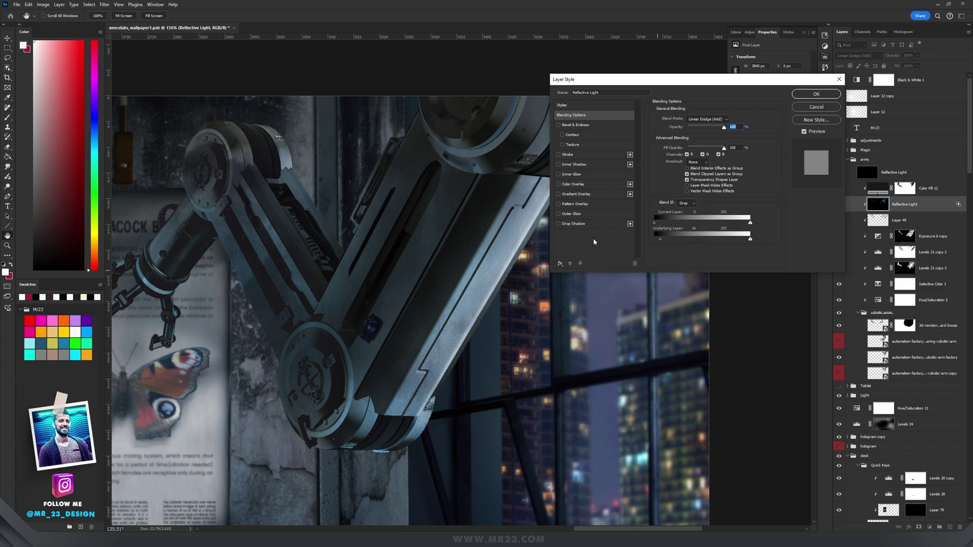
key(alt)
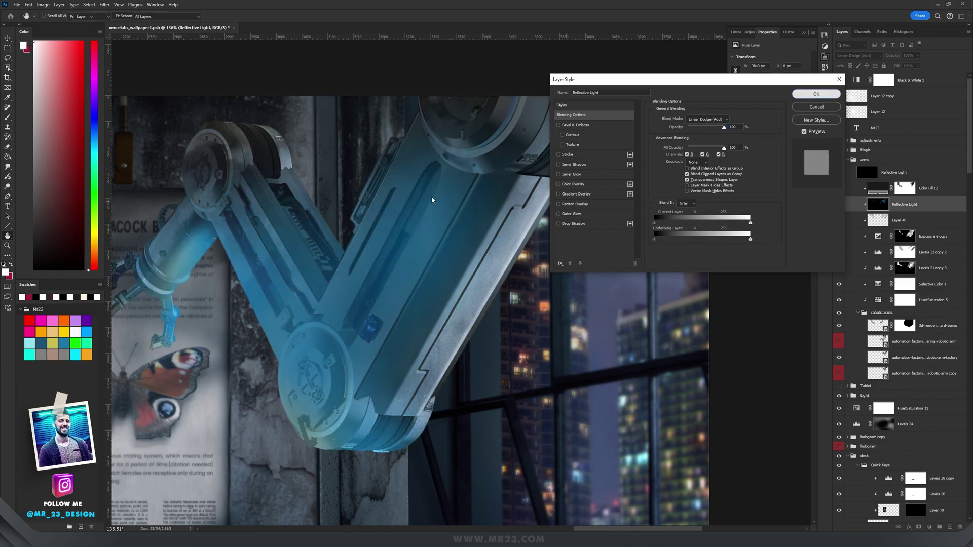
click(816, 107)
scroll(284, 251, down, 5)
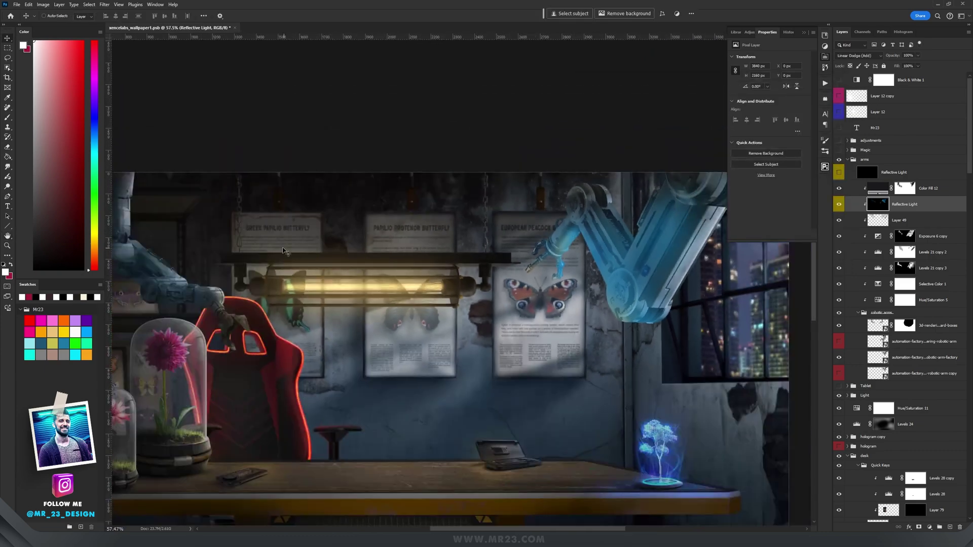
- Inspect the blue reflective light on both robotic arms and undo its Blend If change
drag(283, 251, 541, 257)
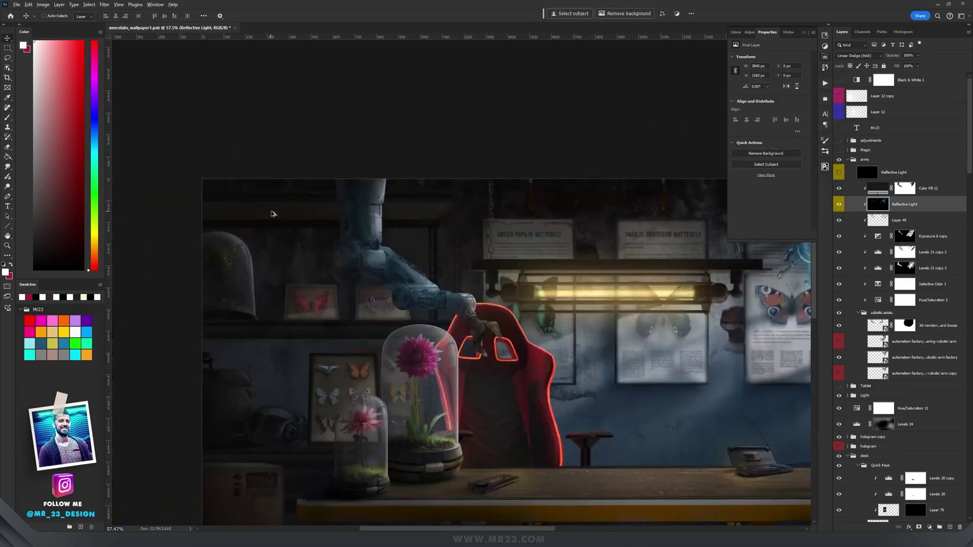
drag(273, 214, 385, 235)
drag(699, 299, 231, 234)
drag(570, 238, 224, 279)
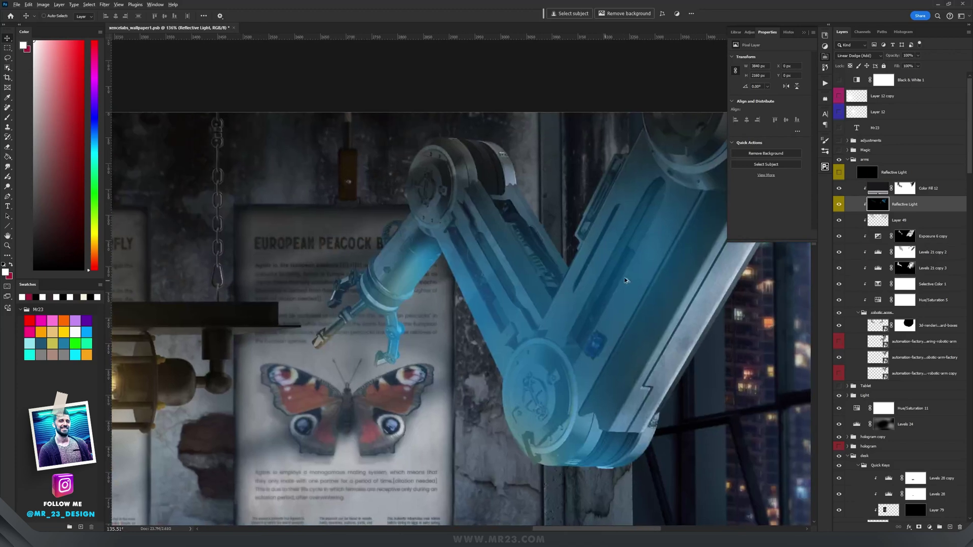
key(ctrl+z)
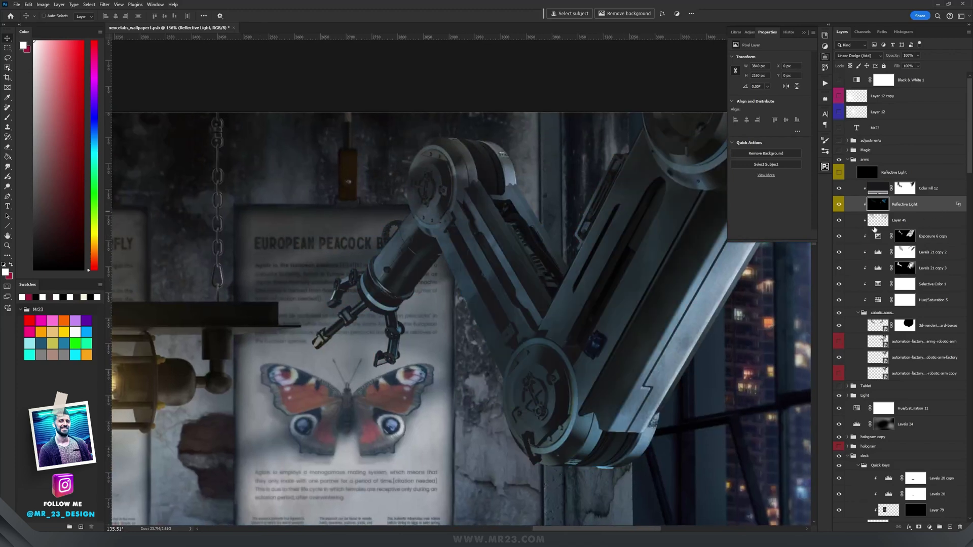
- Split the Underlying Layer black slider in the arms' blue Reflective Light Blend If options and raise its upper half
drag(679, 240, 635, 245)
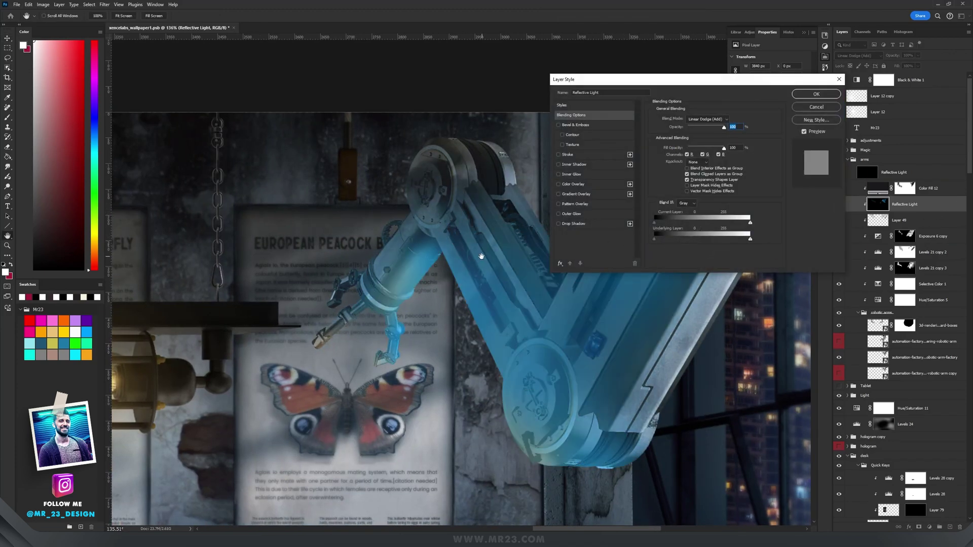
scroll(482, 257, up, 4)
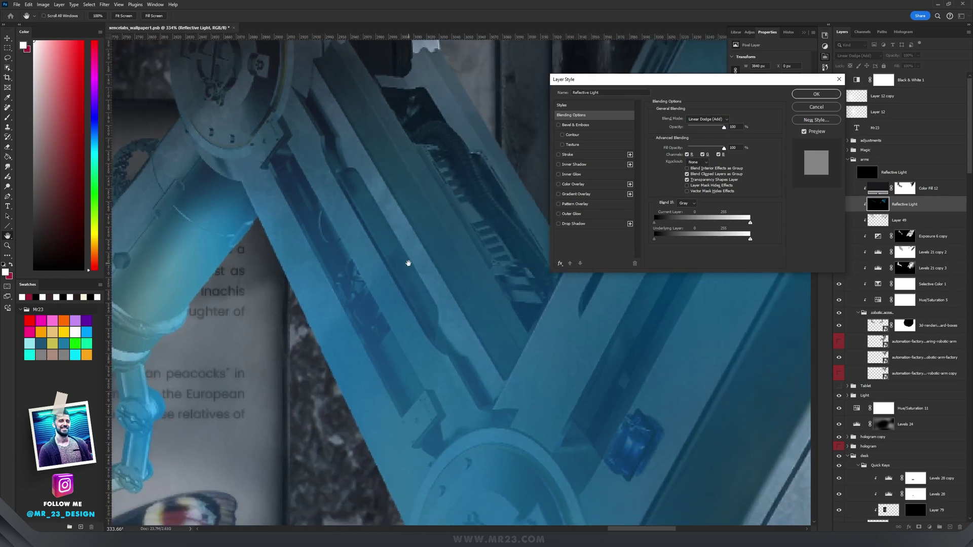
drag(408, 263, 465, 218)
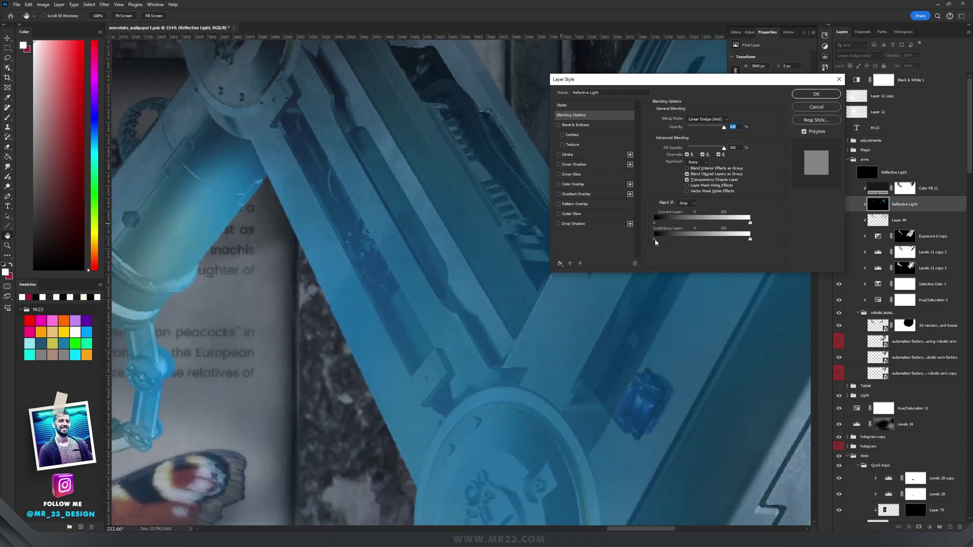
mouse_move(656, 238)
mouse_down()
mouse_move(683, 241)
mouse_move(653, 240)
mouse_up()
drag(654, 239, 658, 242)
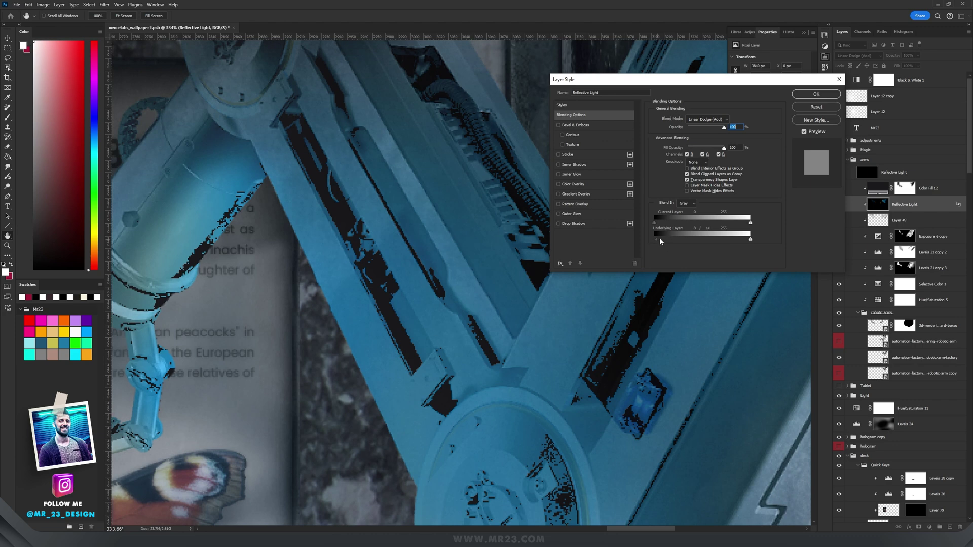
drag(660, 239, 685, 241)
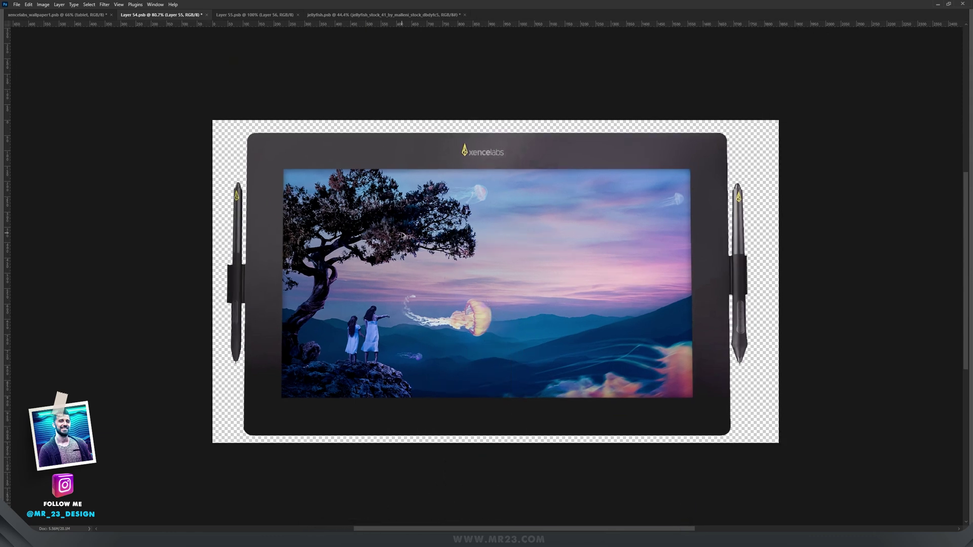
- Examine the jellyfish artwork placed on the xencelabs tablet screen
scroll(405, 233, up, 1)
scroll(474, 283, up, 1)
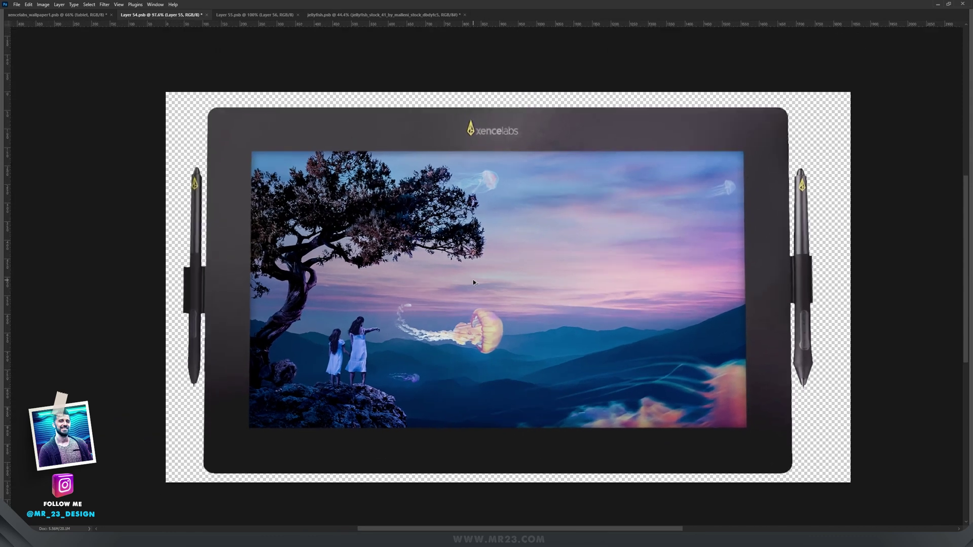
scroll(473, 282, up, 1)
scroll(362, 219, up, 1)
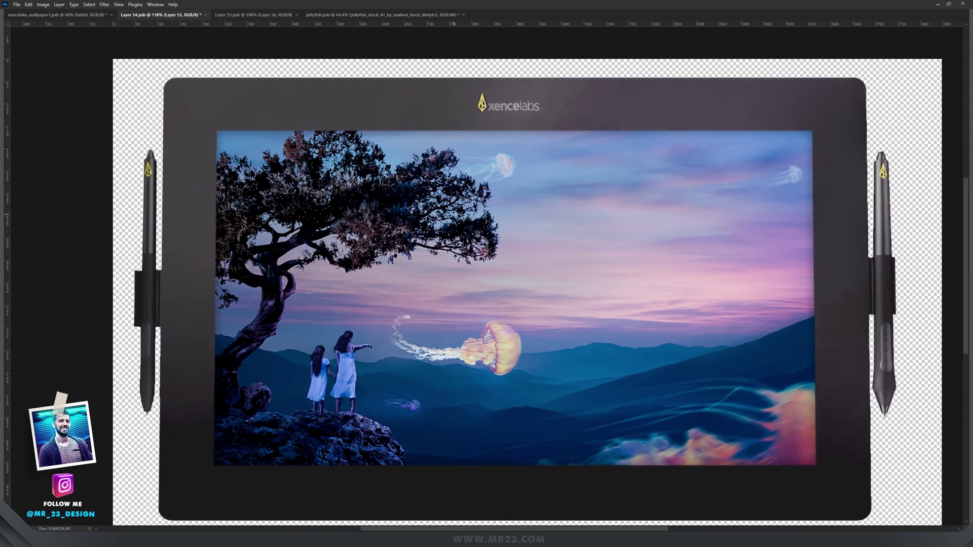
scroll(466, 210, down, 1)
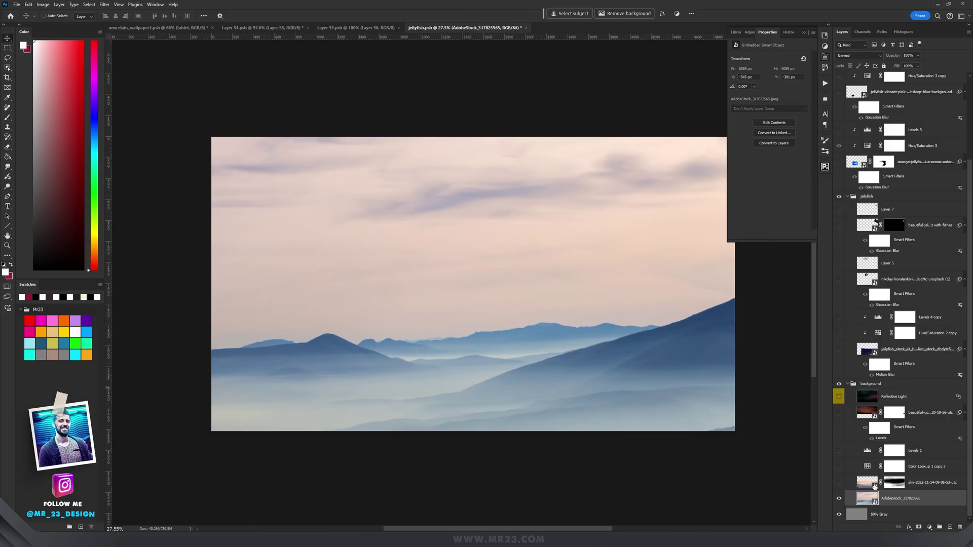
- Show the sky-2022-11-14 mountain layer, try moving it with its mask disabled, then undo the move and re-enable the mask
shift+click(892, 486)
click(911, 486)
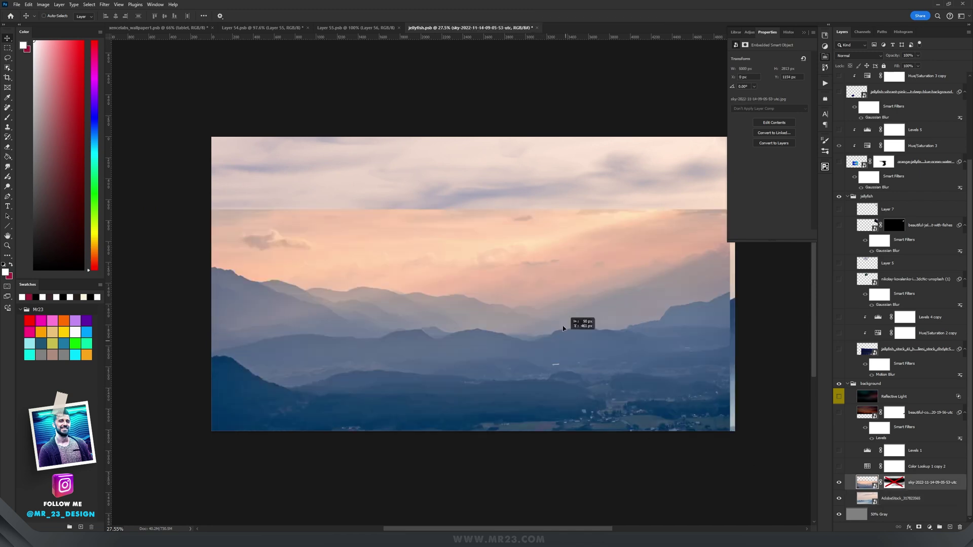
drag(582, 321, 607, 275)
key(ctrl+z)
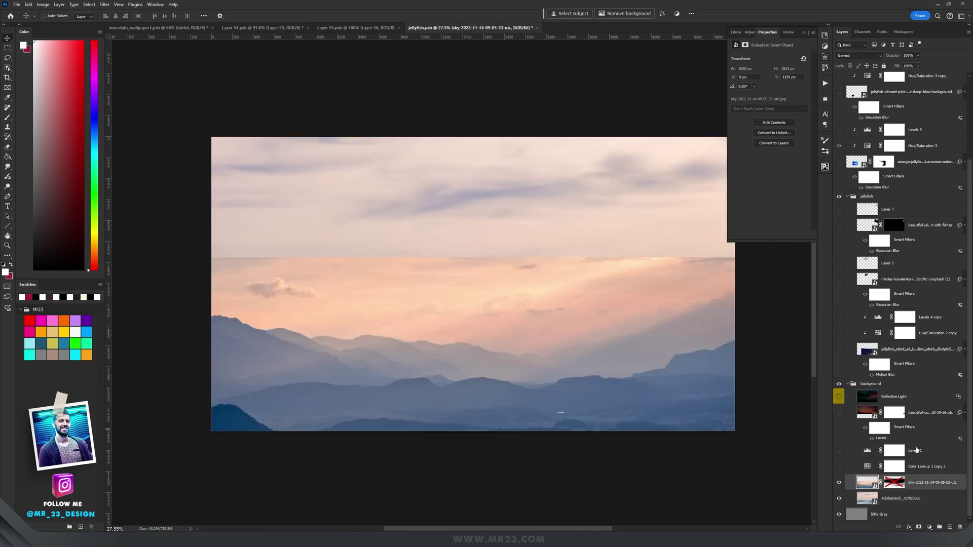
shift+click(895, 483)
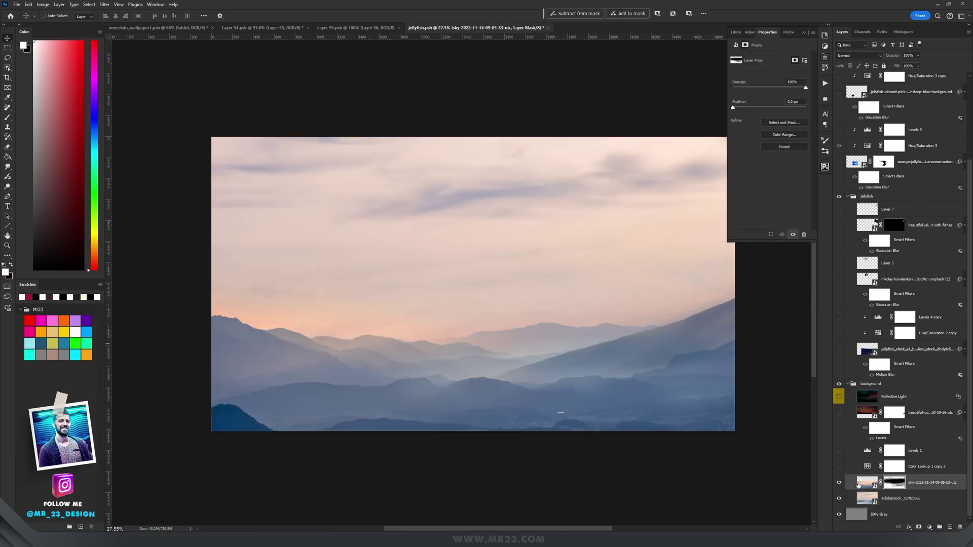
- Show the NightFromDay.CUBE Color Lookup 1 copy 2 and the Levels 1 adjustment to darken the jellyfish background
click(839, 467)
click(939, 467)
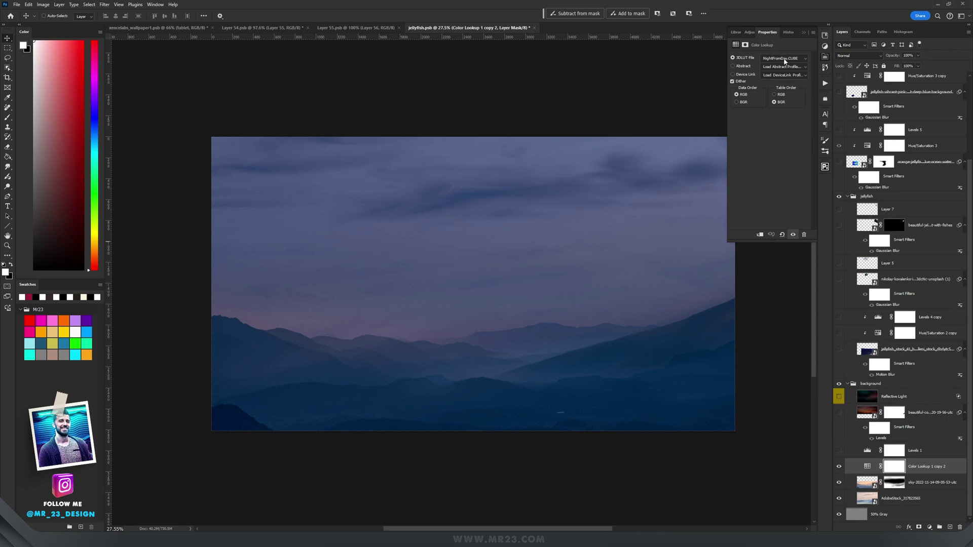
click(784, 59)
click(839, 451)
click(871, 453)
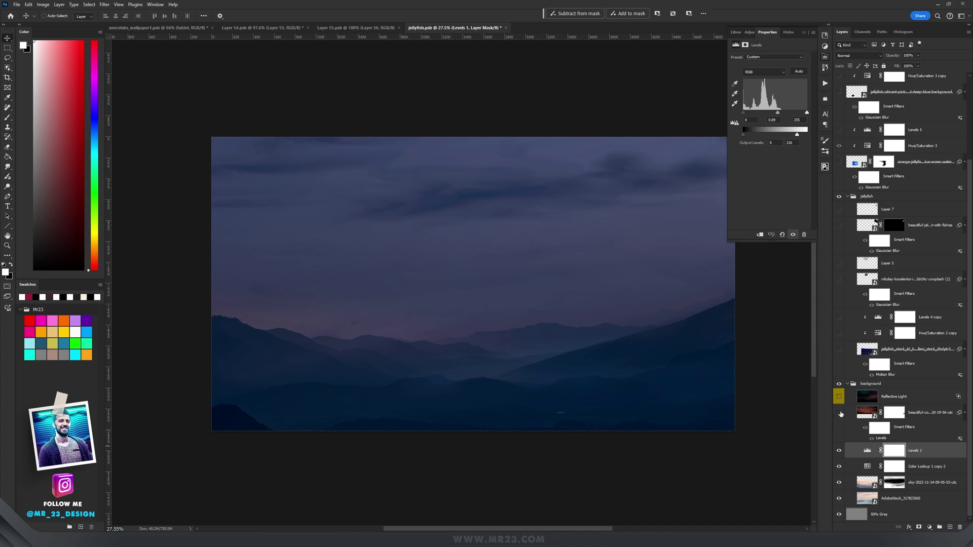
- Show the pastel sunset sky smart object above the mountains and review its Screen blend mode
click(840, 413)
click(915, 418)
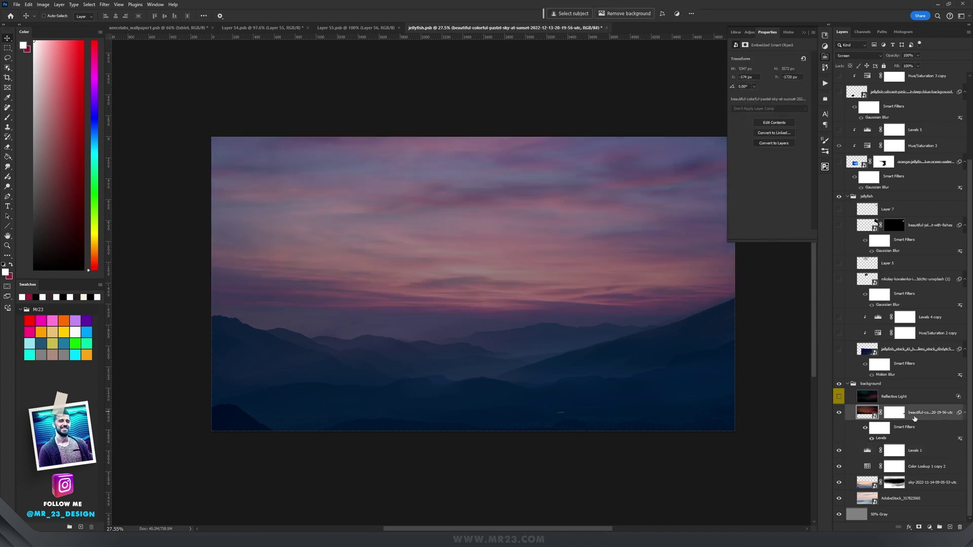
click(855, 55)
click(854, 59)
click(857, 56)
click(857, 109)
- Show the background group's Reflective Light layer, view its teal and pink glow in isolation, and restore the other layers
click(839, 399)
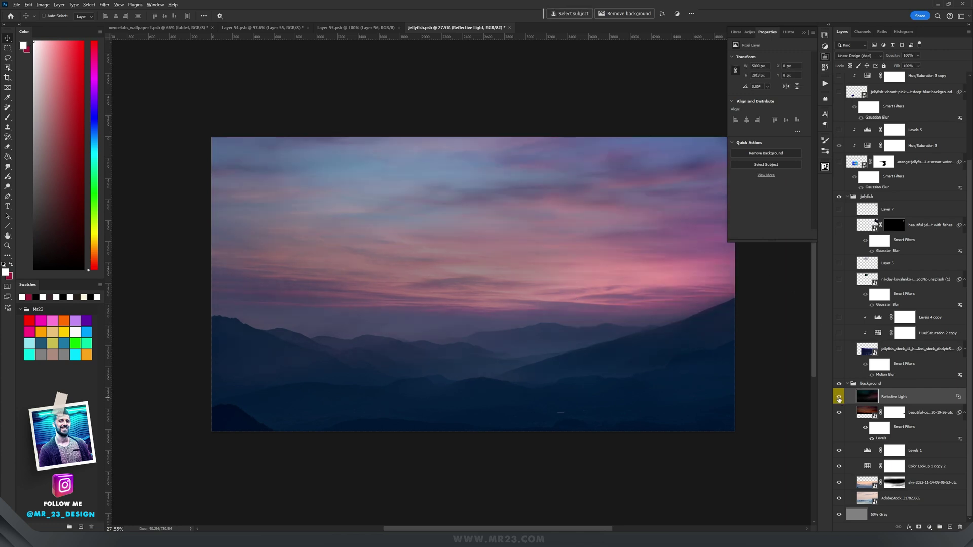
alt+click(839, 398)
scroll(628, 254, up, 1)
key(Tab)
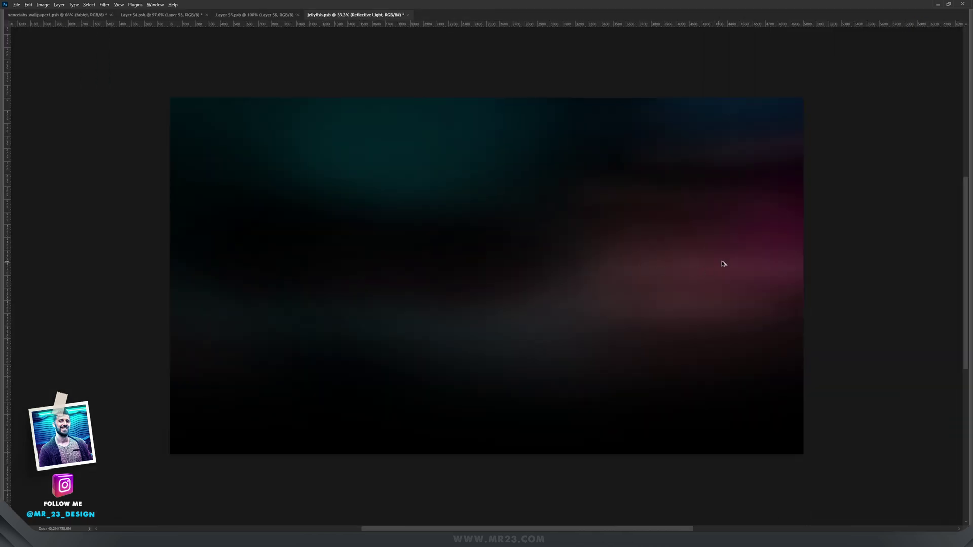
scroll(724, 262, up, 4)
scroll(732, 264, down, 4)
key(Tab)
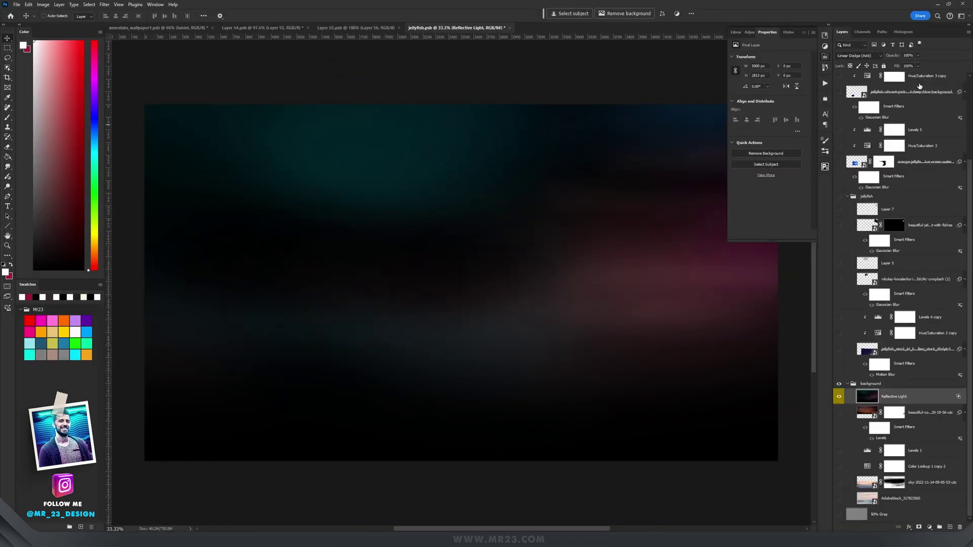
alt+click(839, 397)
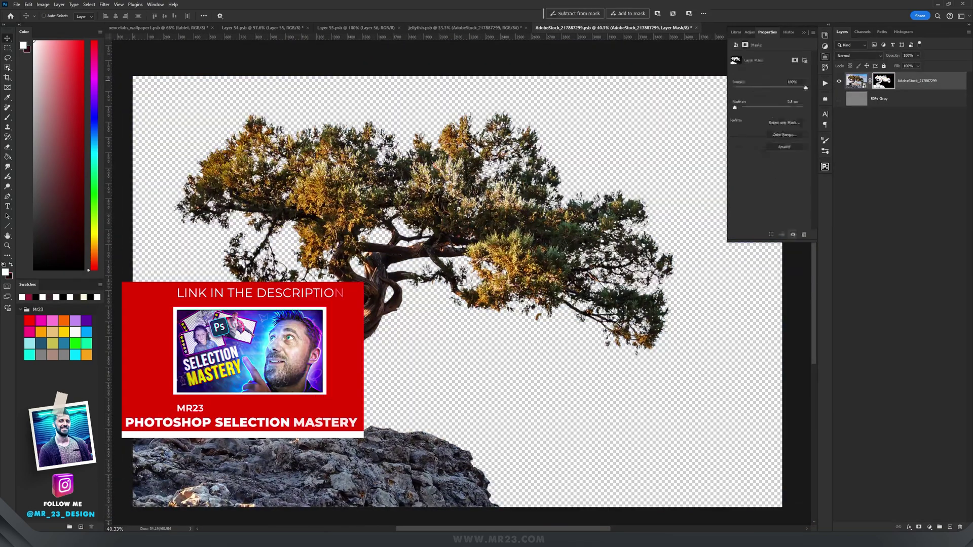
- Show the dodge & burn, Levels 2 and Hue/Saturation 1 layers on the tree
scroll(592, 193, down, 1)
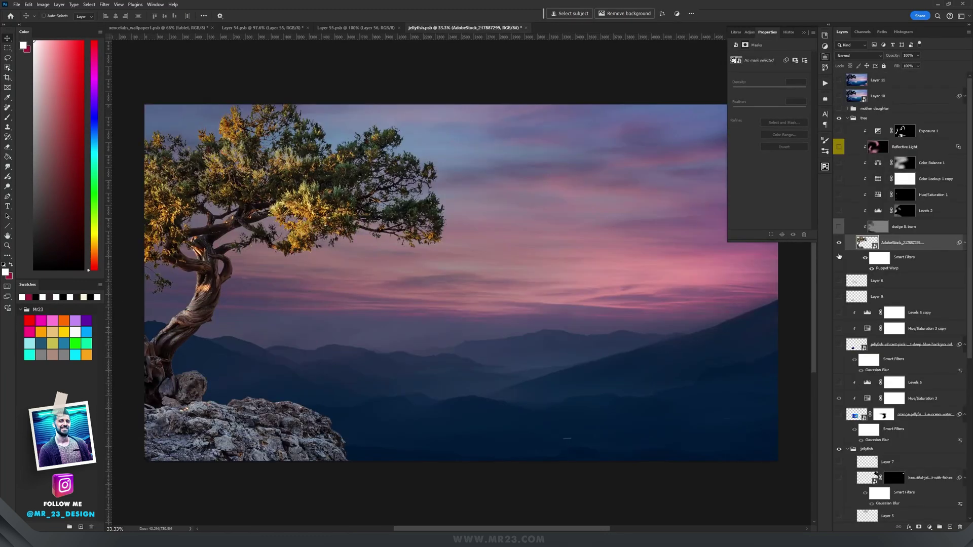
click(839, 212)
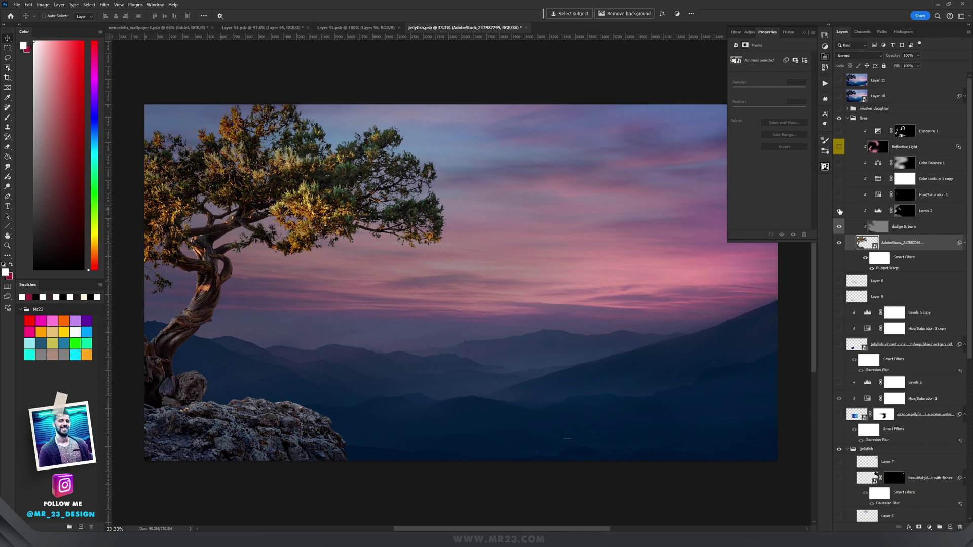
scroll(401, 185, up, 1)
click(838, 194)
drag(446, 238, 649, 225)
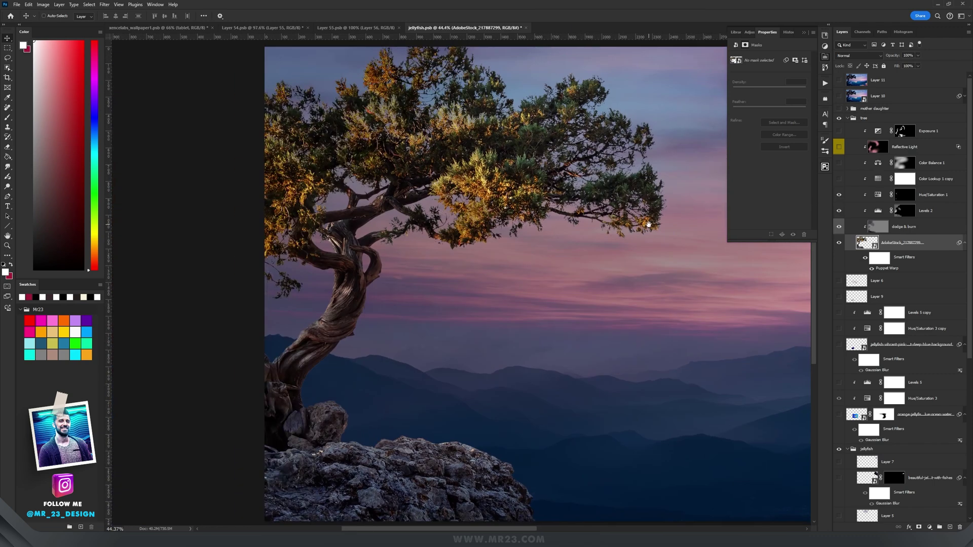
- Show the tree's Color Lookup 1 copy and check its NightFromDay.CUBE preset
click(840, 179)
click(870, 180)
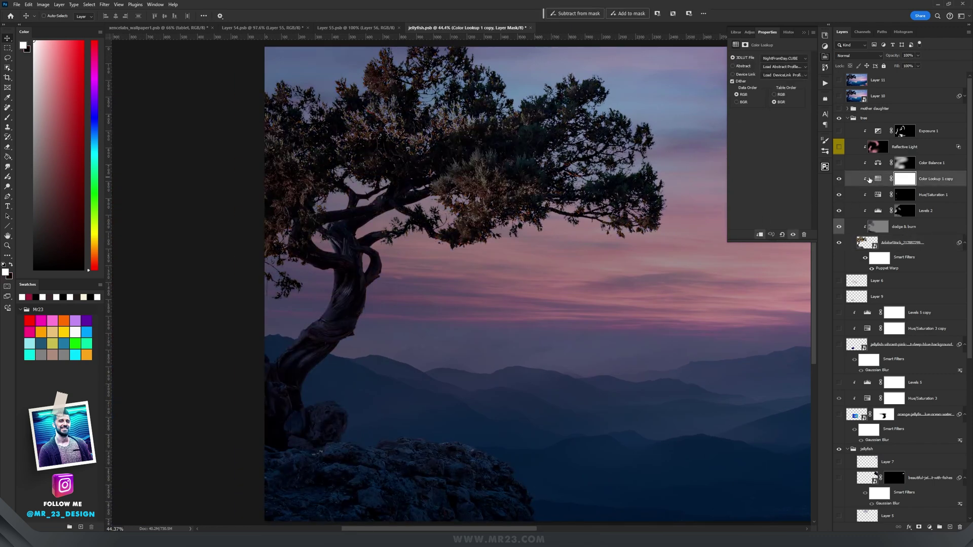
click(780, 60)
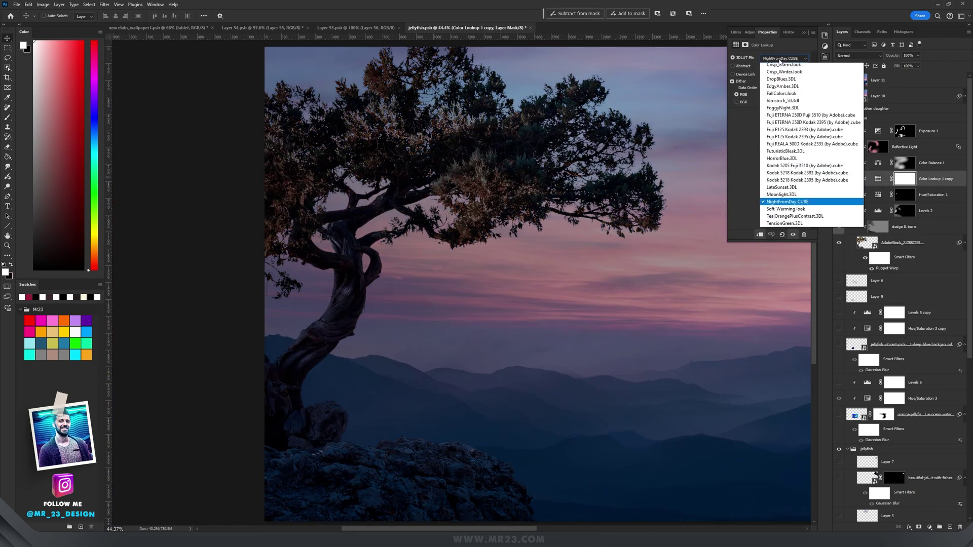
click(790, 48)
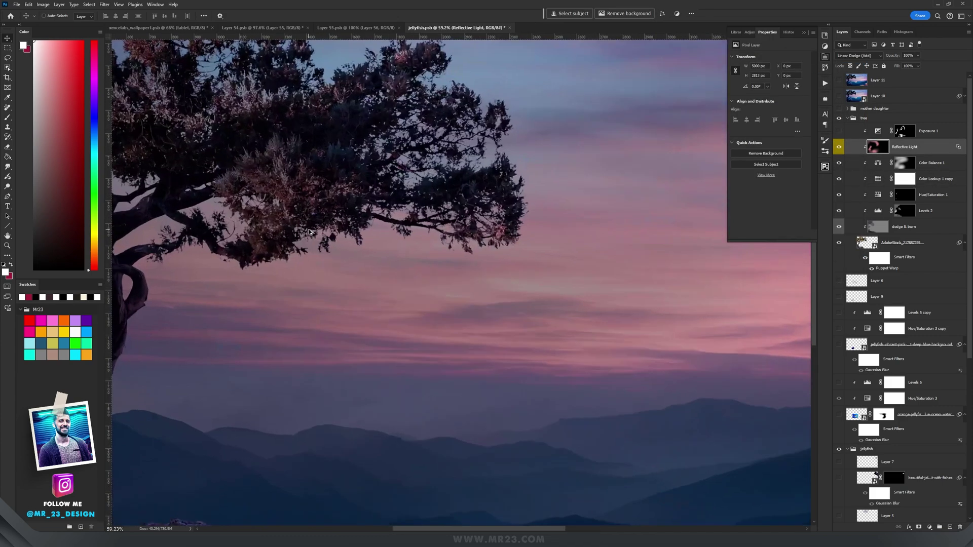
- Inspect the pink Reflective Light on the tree's foliage, trunk and rock, toggling the layer to compare
drag(342, 237, 641, 201)
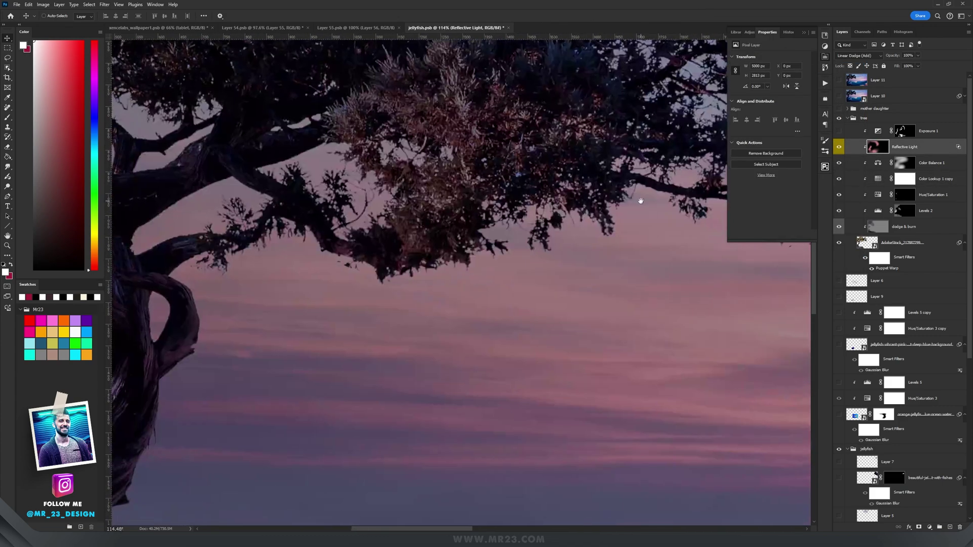
scroll(502, 238, down, 3)
scroll(505, 245, down, 3)
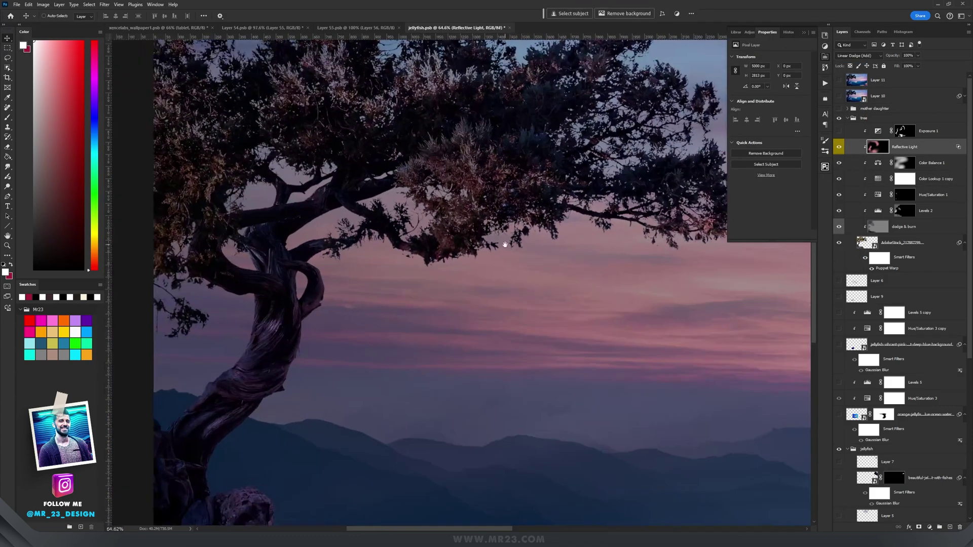
drag(505, 244, 509, 194)
scroll(491, 348, down, 3)
drag(572, 366, 530, 207)
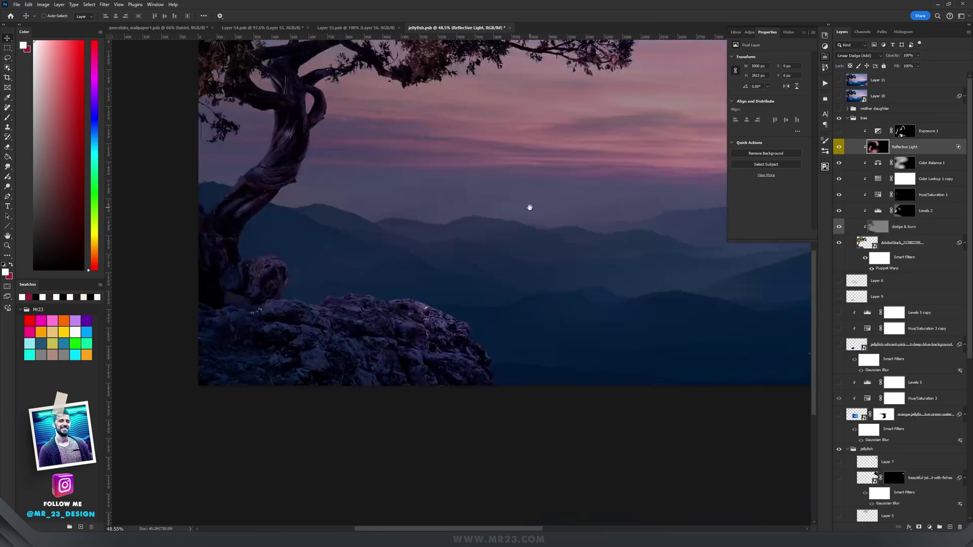
click(839, 147)
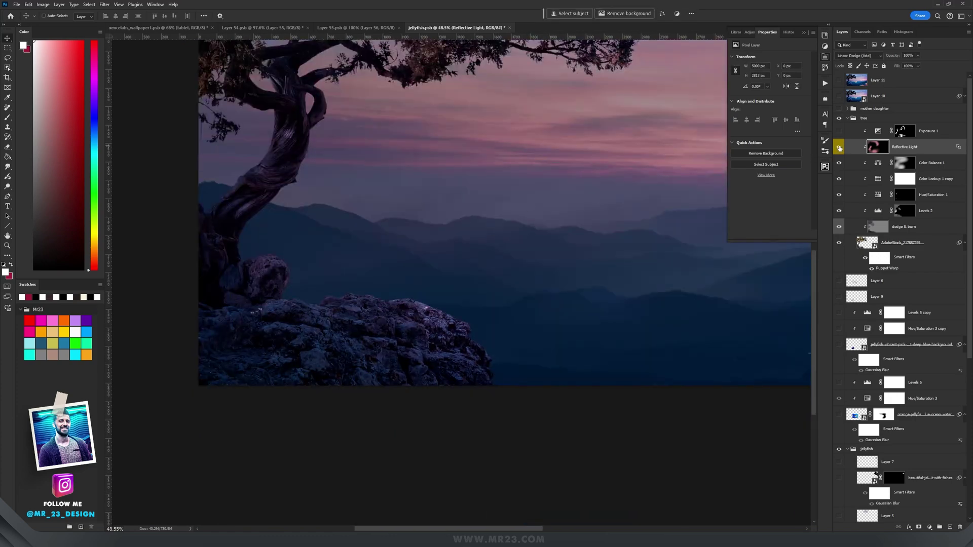
drag(533, 193, 369, 222)
drag(604, 178, 634, 195)
drag(476, 162, 527, 226)
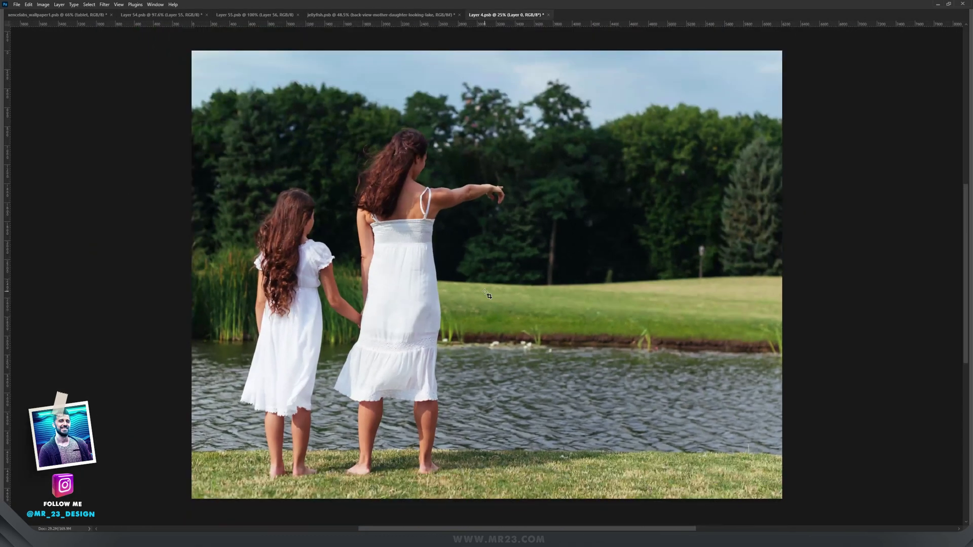
- Examine the mother and daughter source photo and compare the cut-out's feet with its layer mask disabled and enabled
scroll(371, 224, up, 2)
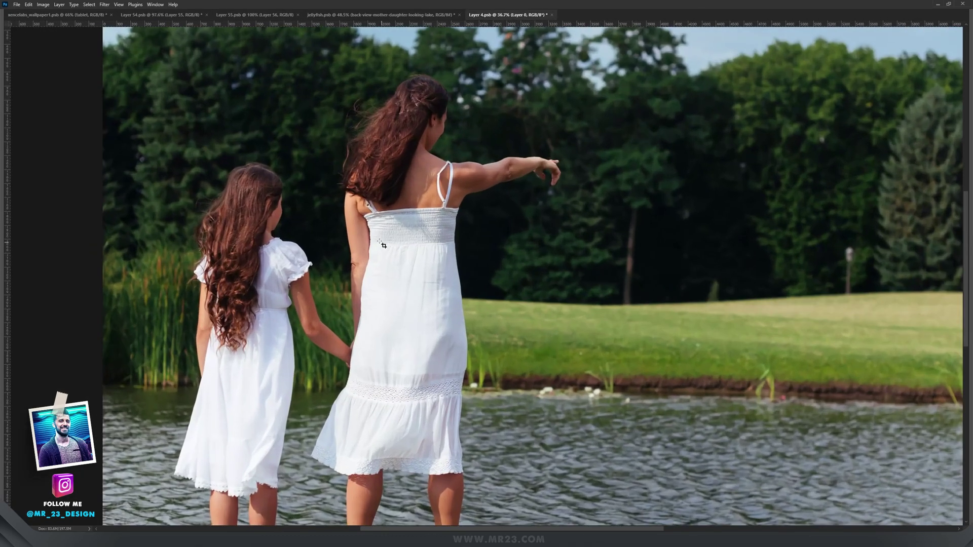
scroll(383, 245, down, 2)
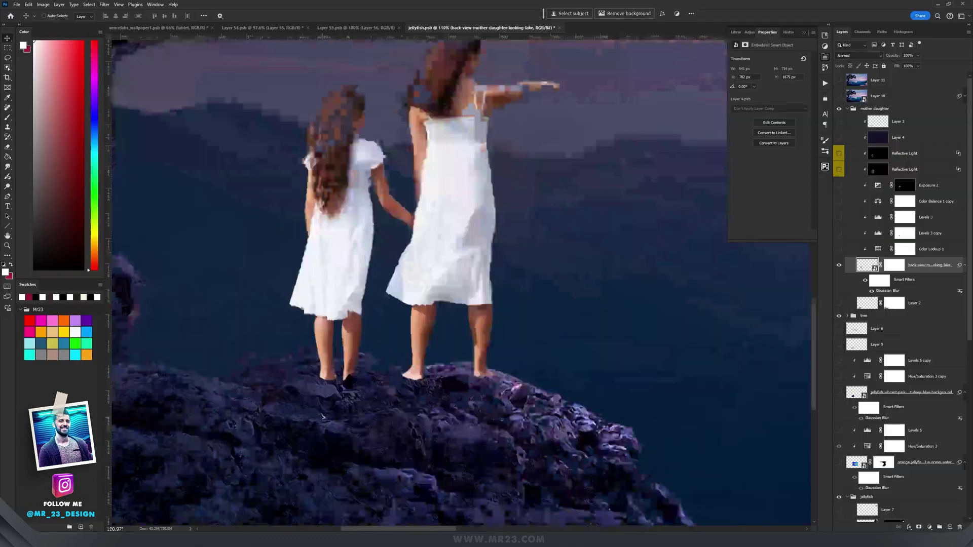
scroll(476, 245, up, 5)
drag(476, 245, 603, 267)
shift+click(894, 267)
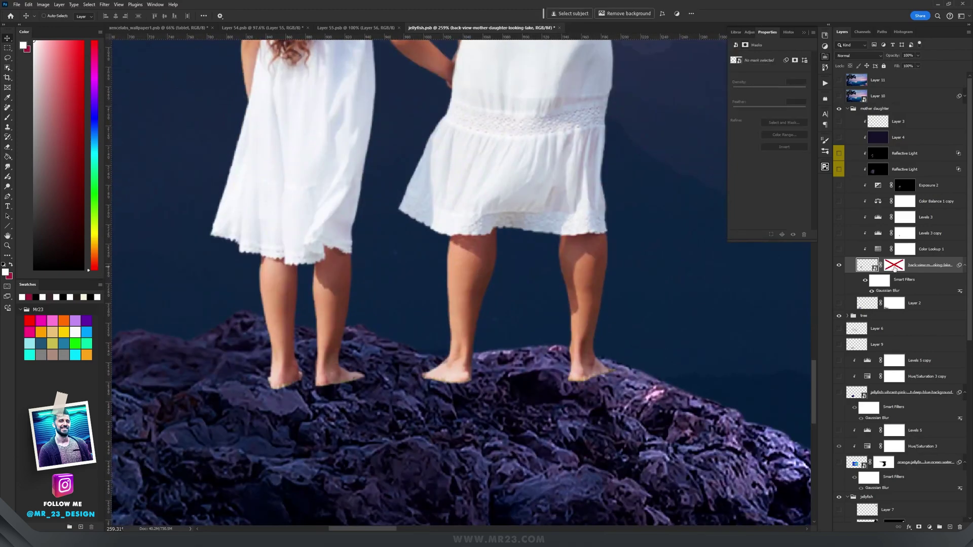
shift+click(893, 265)
scroll(483, 342, down, 5)
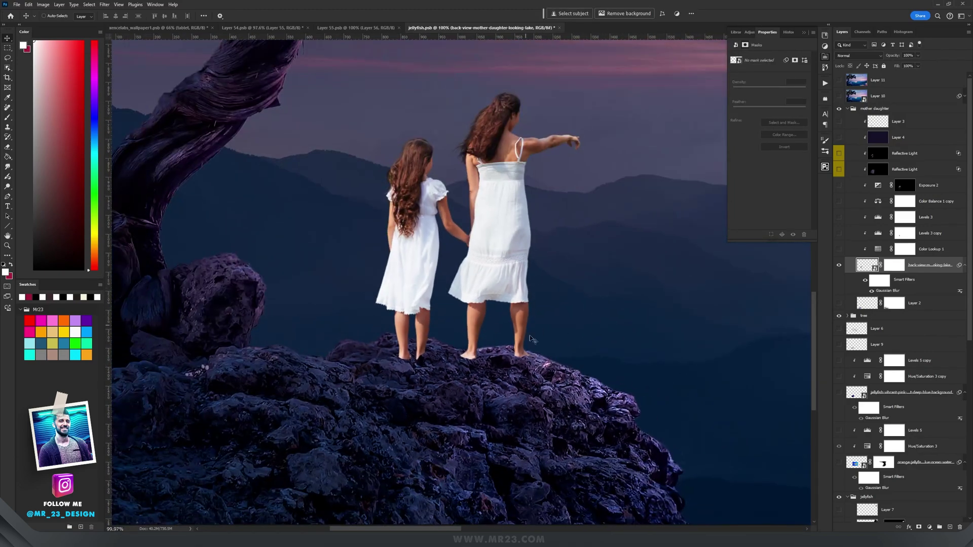
- Show Layer 2 beneath the mother and daughter and the NightFromDay.CUBE Color Lookup 1 above them
click(838, 303)
click(852, 248)
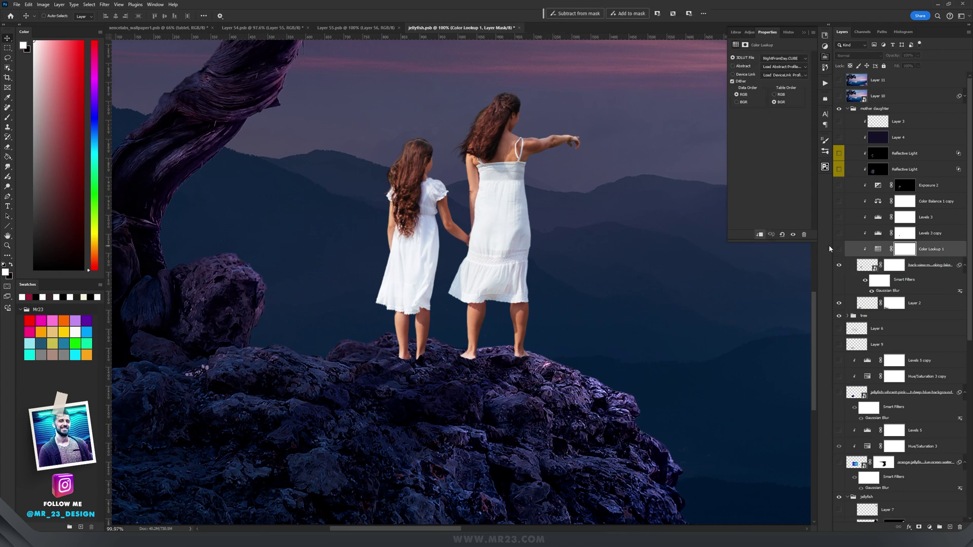
click(839, 249)
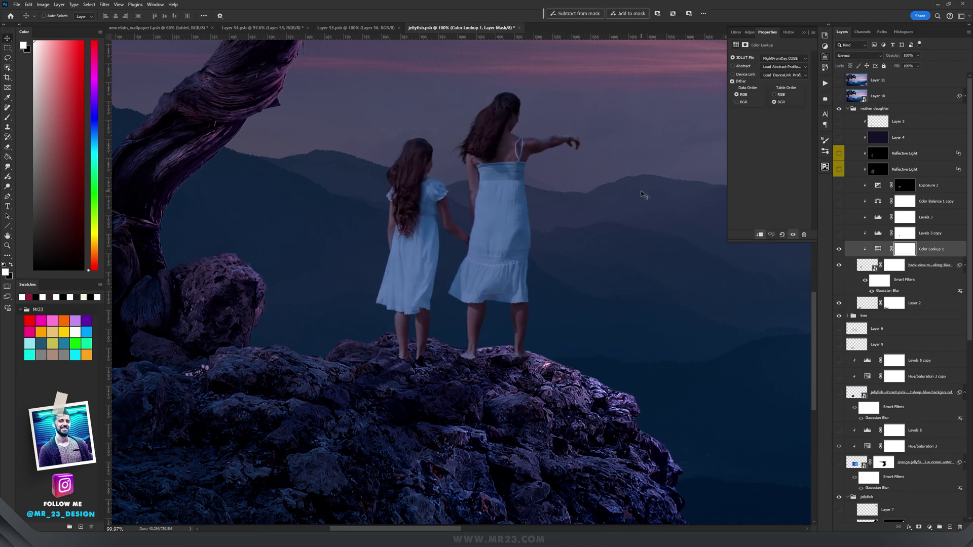
- Show Levels 3 copy, Levels 3, Color Balance 1 copy and Exposure 2 above the mother and daughter
drag(643, 195, 593, 245)
drag(839, 217, 839, 234)
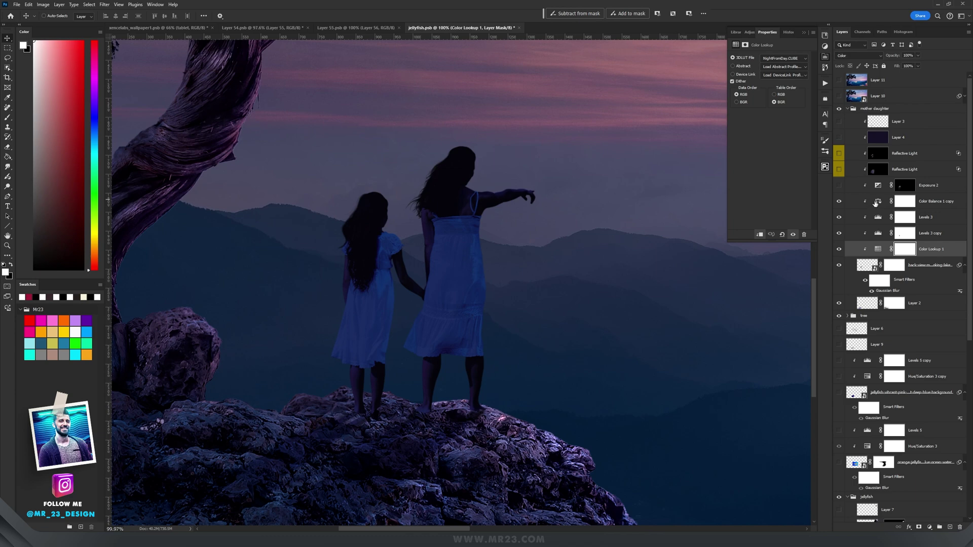
click(876, 202)
click(930, 187)
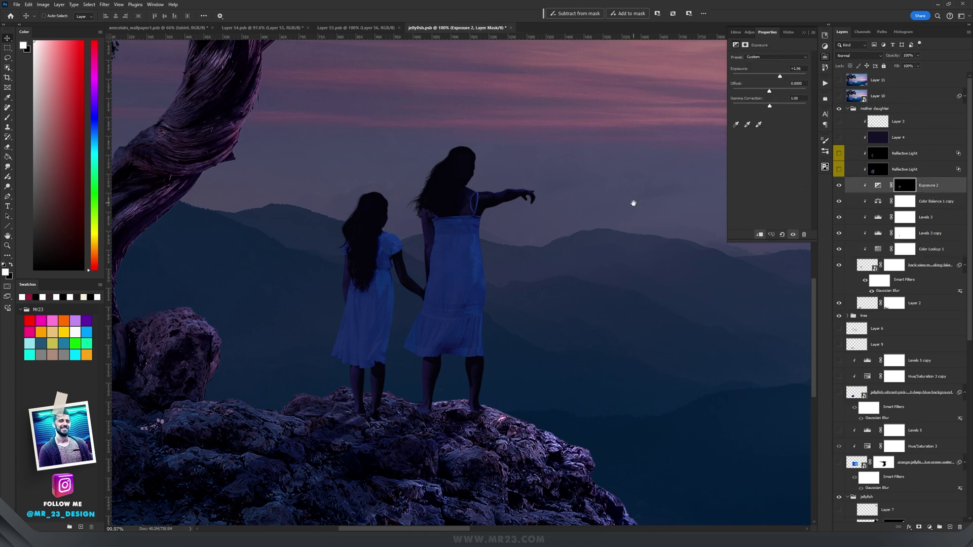
drag(634, 204, 546, 244)
scroll(595, 223, down, 1)
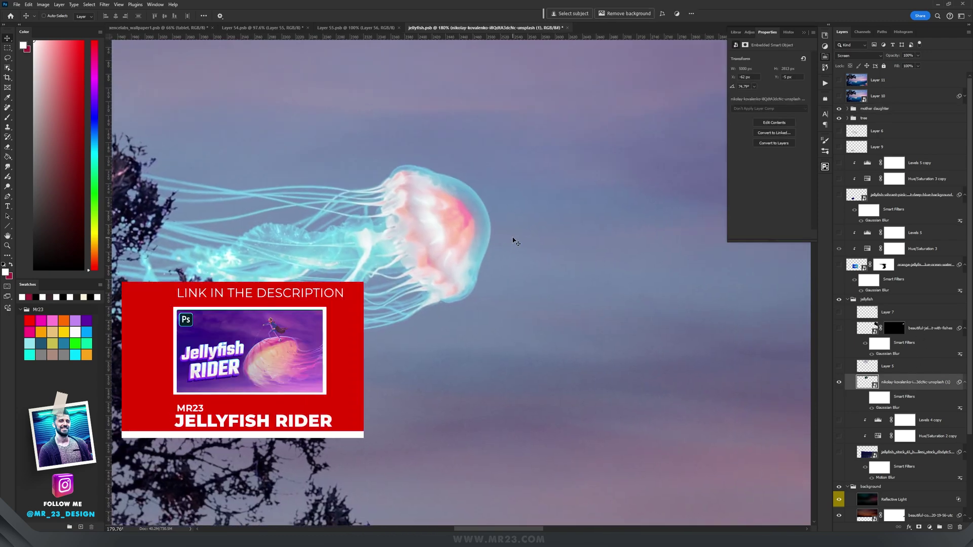
- Examine the cyan jellyfish behind the tree's foliage up close and within the full sunset scene
scroll(514, 240, down, 2)
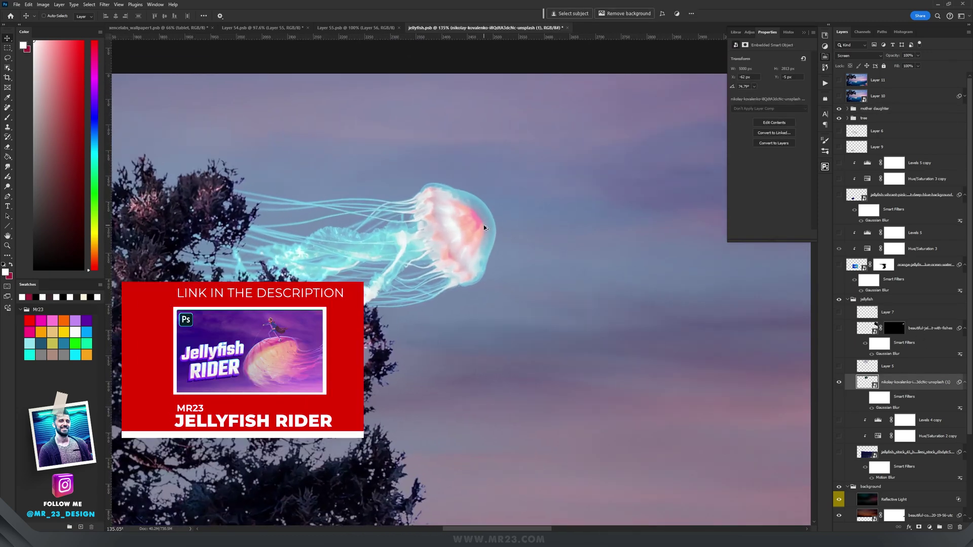
scroll(507, 233, up, 3)
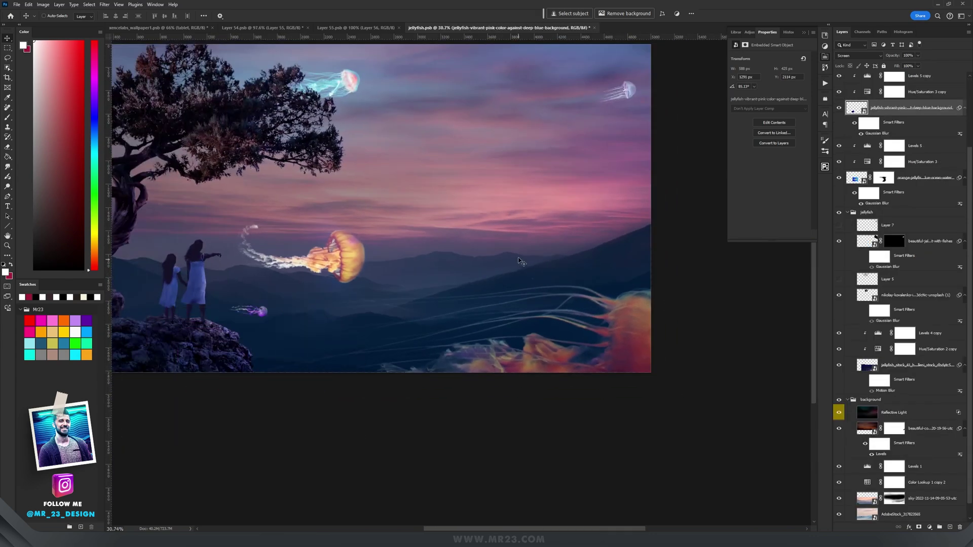
drag(531, 133, 565, 176)
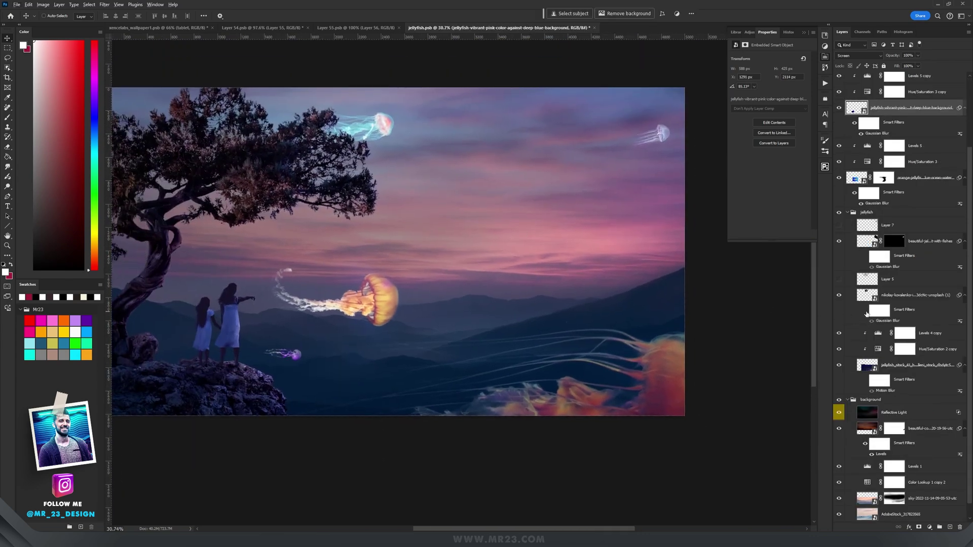
scroll(380, 310, up, 3)
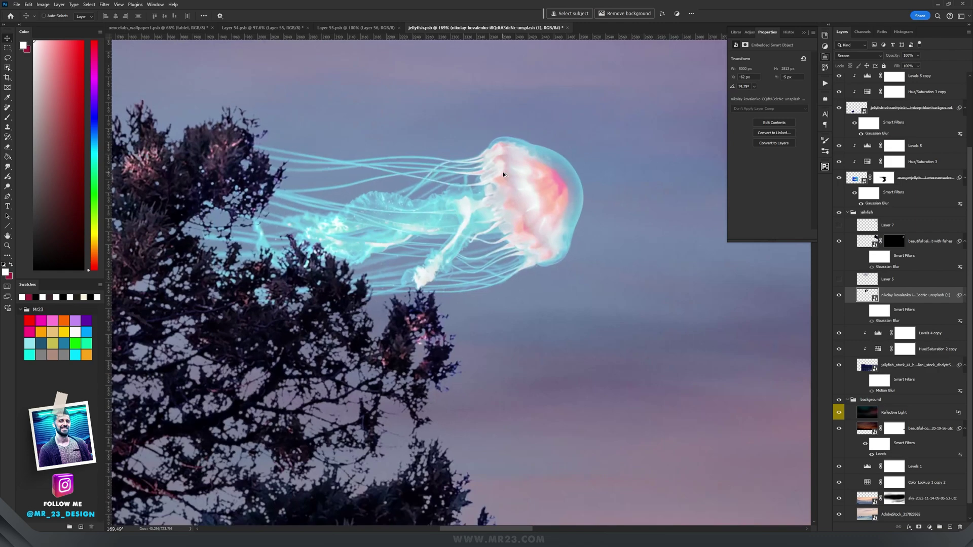
scroll(486, 178, down, 2)
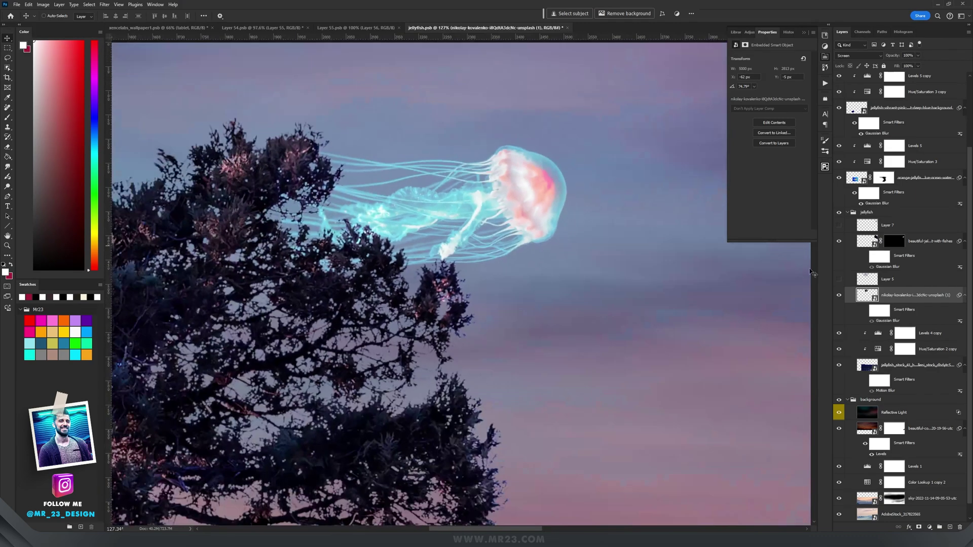
click(865, 310)
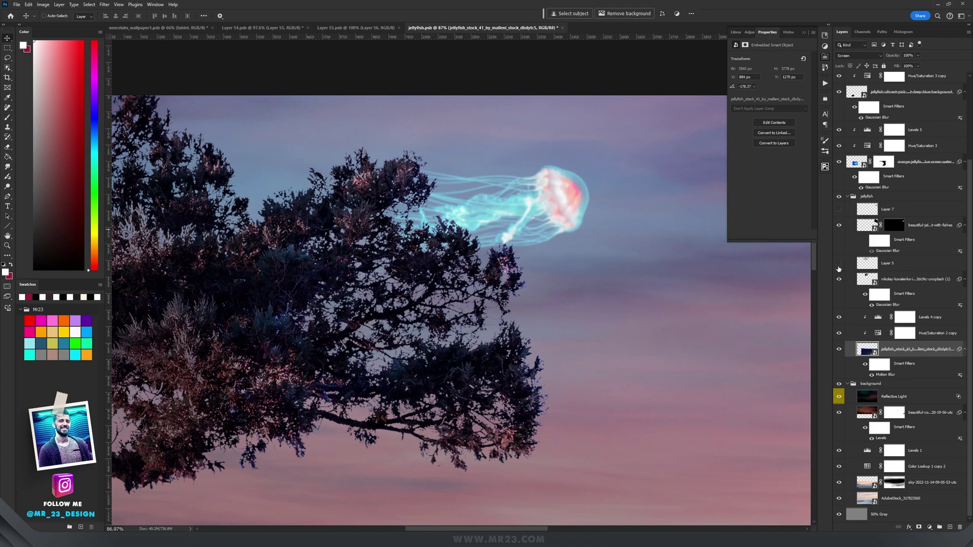
- Show Layer 5 above the cyan jellyfish and inspect the area around the tree
click(839, 264)
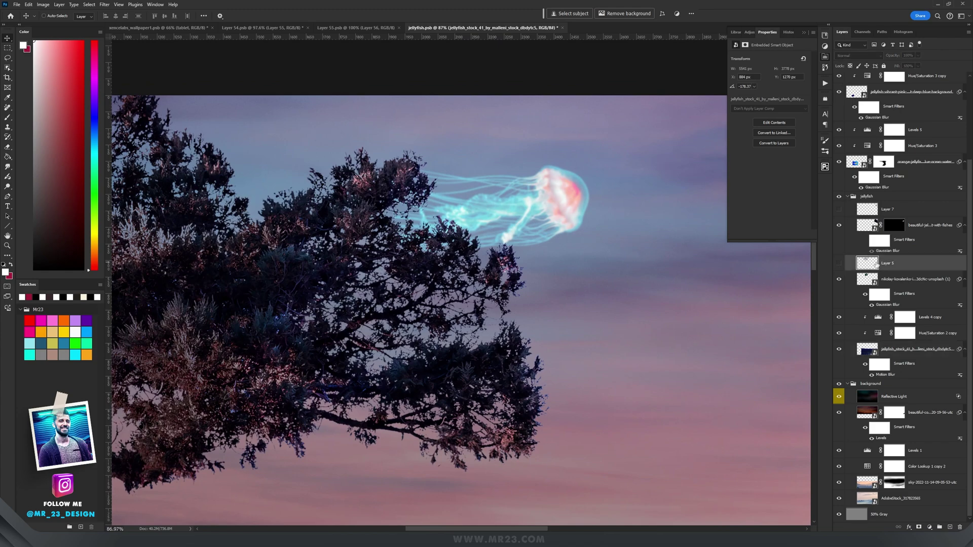
scroll(571, 202, up, 2)
scroll(571, 201, down, 2)
drag(571, 202, 304, 190)
drag(500, 265, 332, 309)
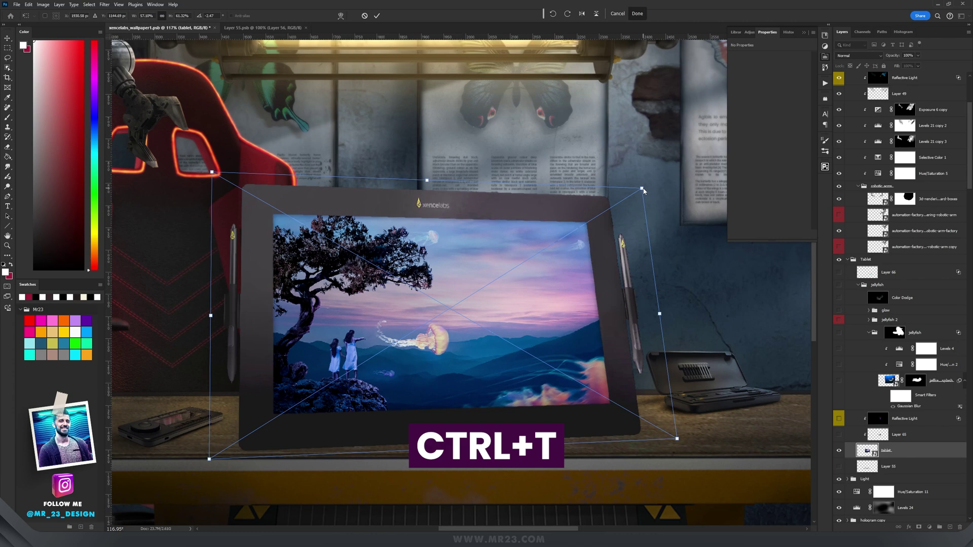
- Adjust the upper-right corner of the tablet smart object with Free Transform and check the tablet within the room
mouse_move(643, 189)
mouse_down()
mouse_move(632, 188)
mouse_move(649, 192)
mouse_move(640, 189)
mouse_up()
key(Return)
scroll(612, 206, down, 3)
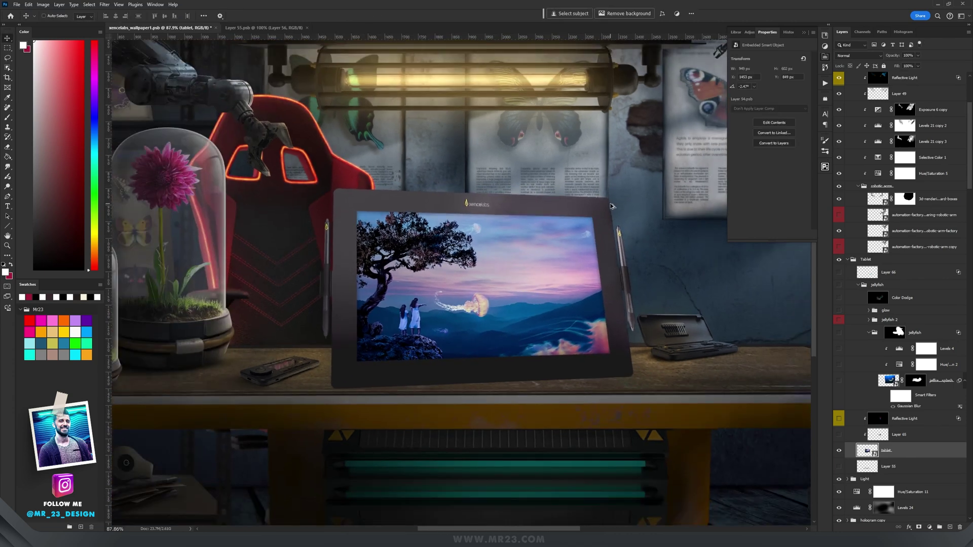
scroll(610, 206, down, 1)
scroll(588, 183, down, 2)
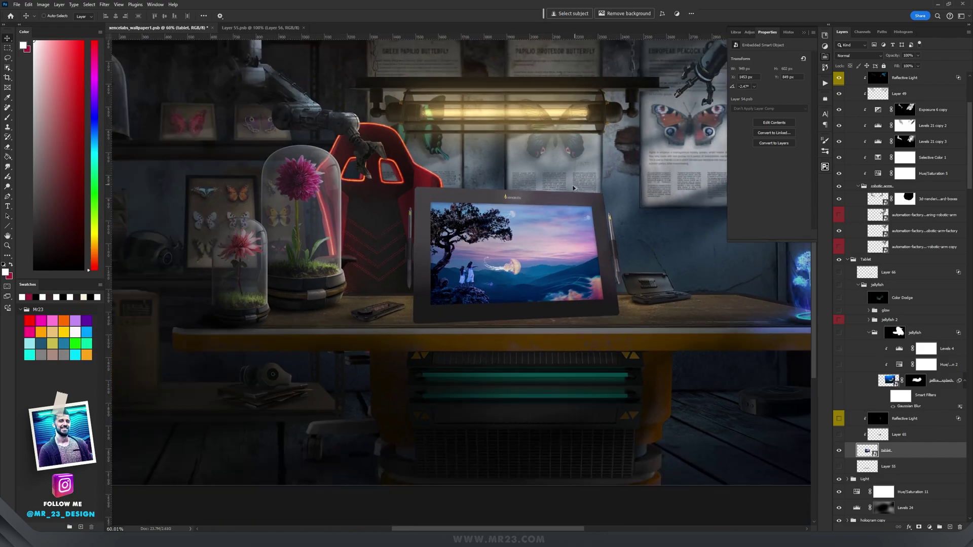
- Show the glow group's Color Fill layers, including the blue Color Fill 10, over the jellyfish emerging from the tablet
scroll(550, 191, up, 2)
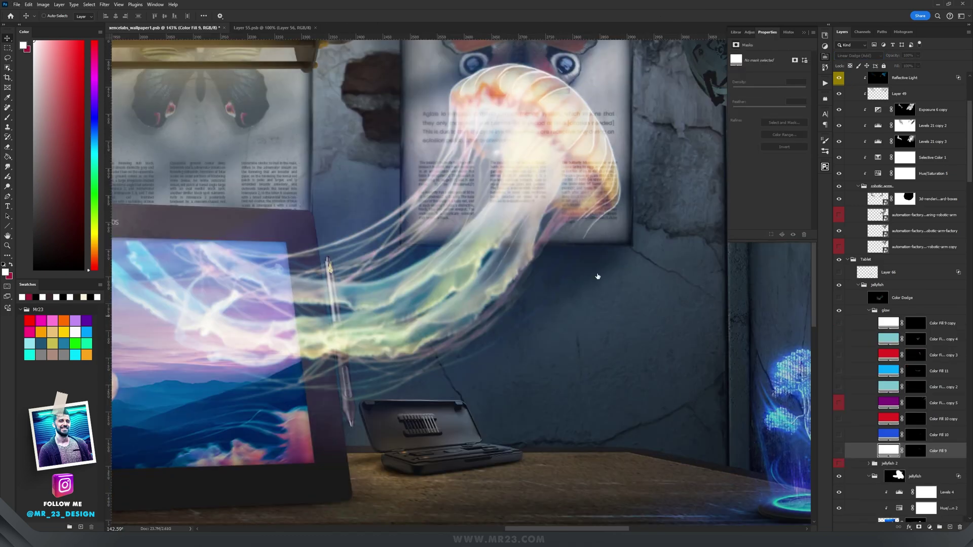
scroll(563, 180, up, 3)
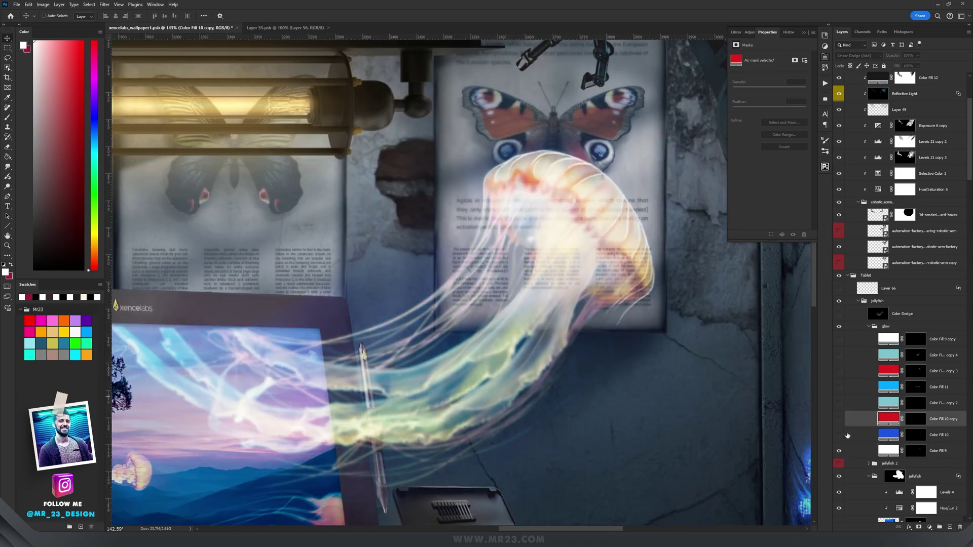
click(840, 436)
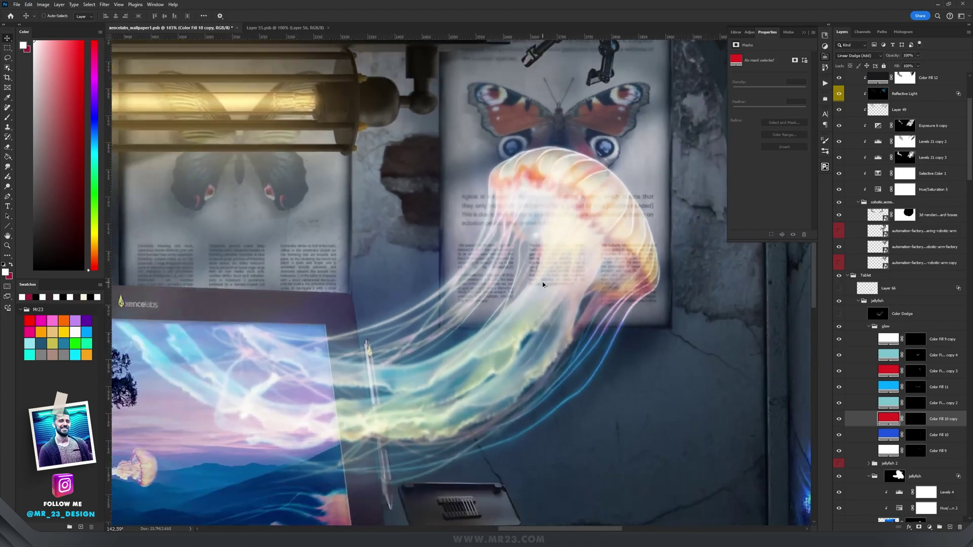
scroll(556, 282, down, 3)
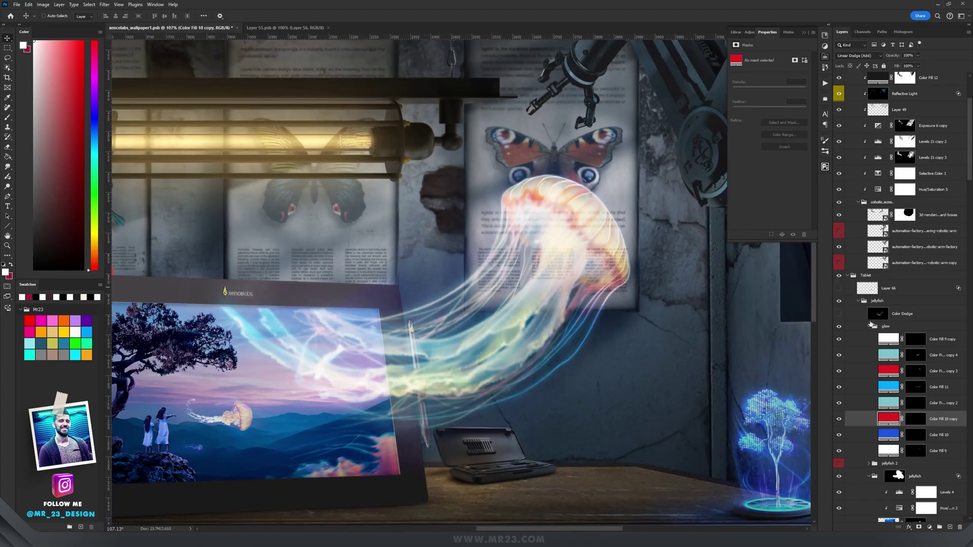
- Show the Color Dodge layer above the glow group, toggling it to compare the jellyfish's brightness
click(873, 317)
click(839, 315)
click(838, 314)
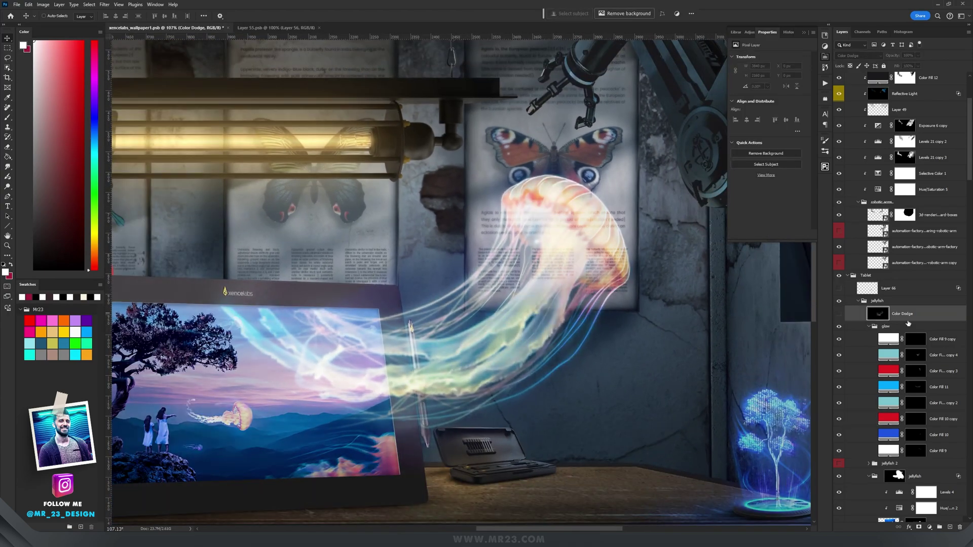
click(840, 316)
key(ctrl+0)
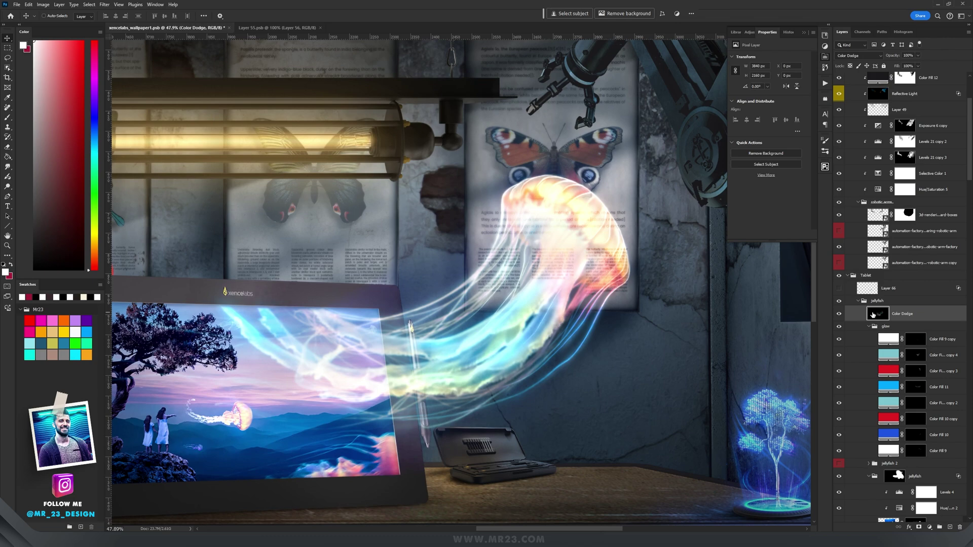
- Isolate the Color Dodge layer to examine its painted colours, restore the other layers and view the jellyfish in the scene
alt+click(838, 315)
scroll(619, 221, up, 8)
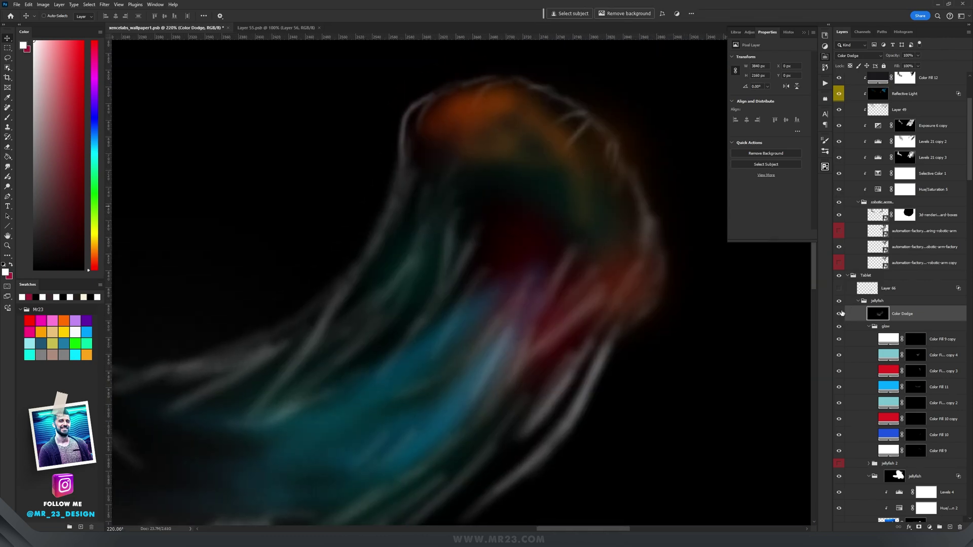
alt+click(839, 313)
scroll(535, 267, down, 10)
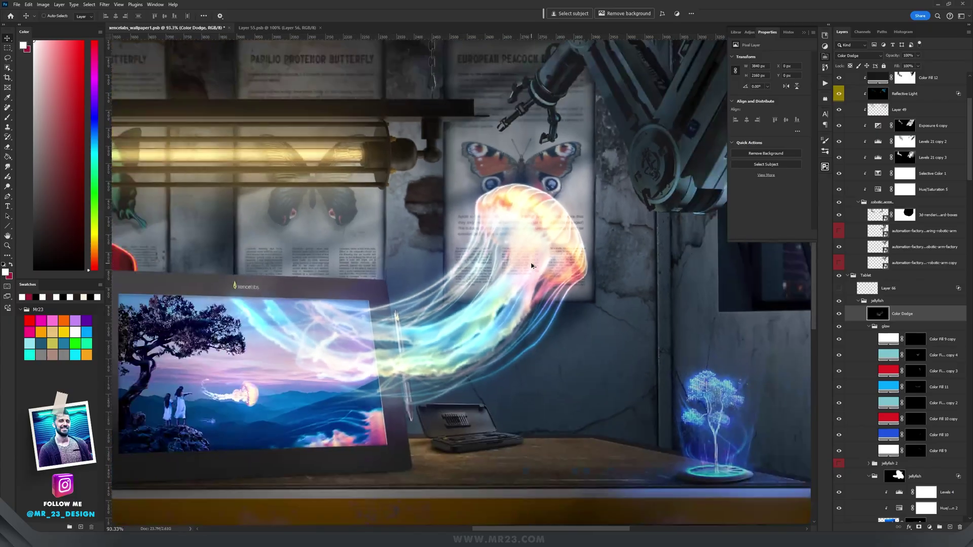